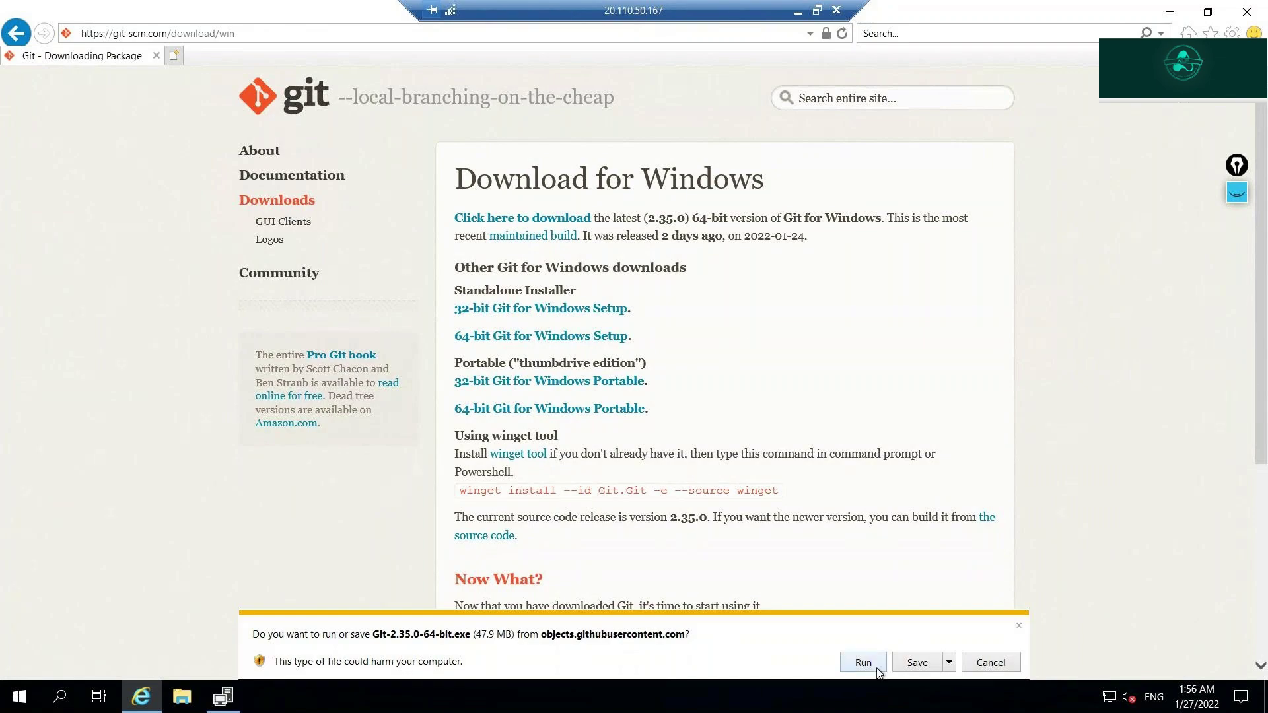
# Step: Run the Git 2.35.0 installer, continue past its license, and let the .NET Framework setup close the programs using its files
pyautogui.click(877, 669)
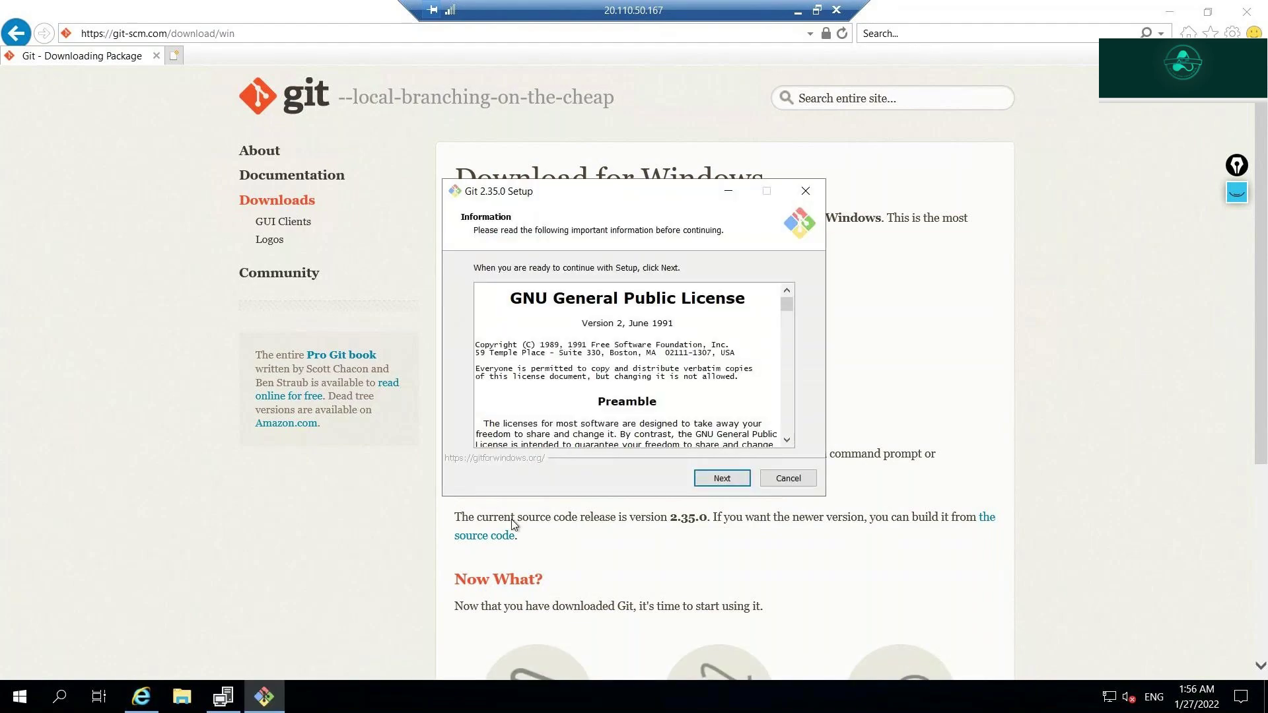
pyautogui.click(712, 485)
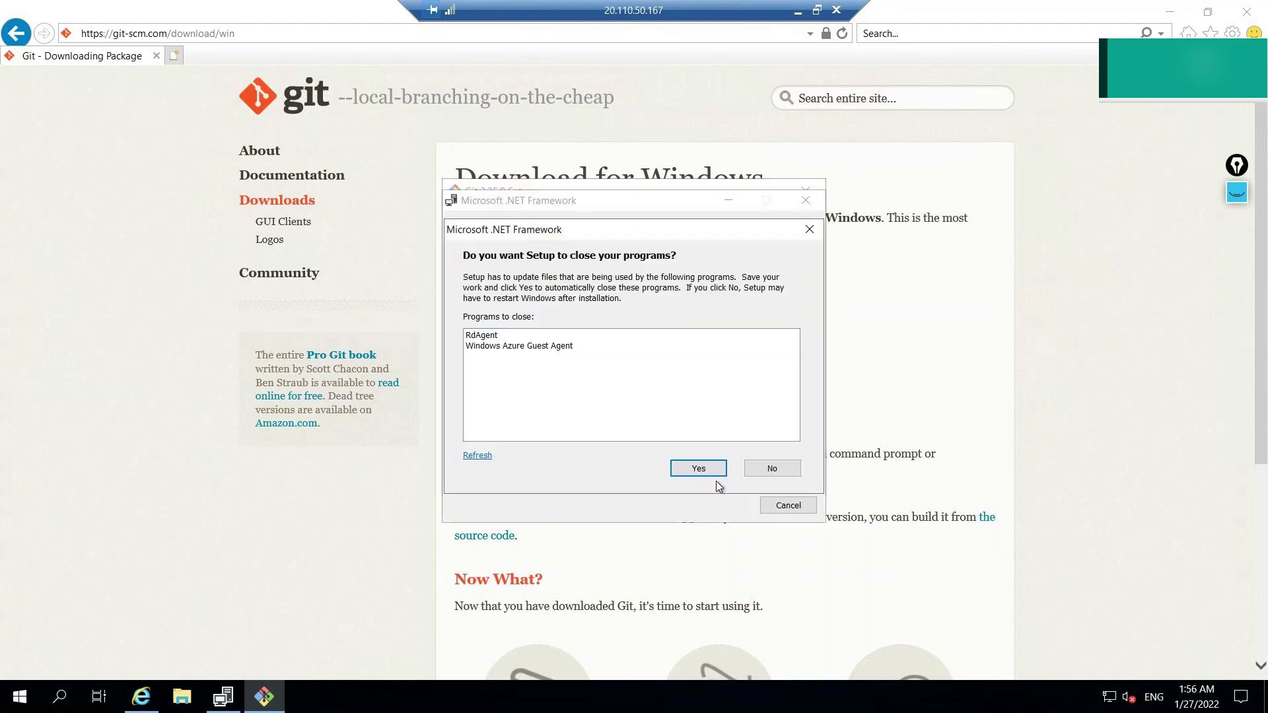
pyautogui.click(692, 464)
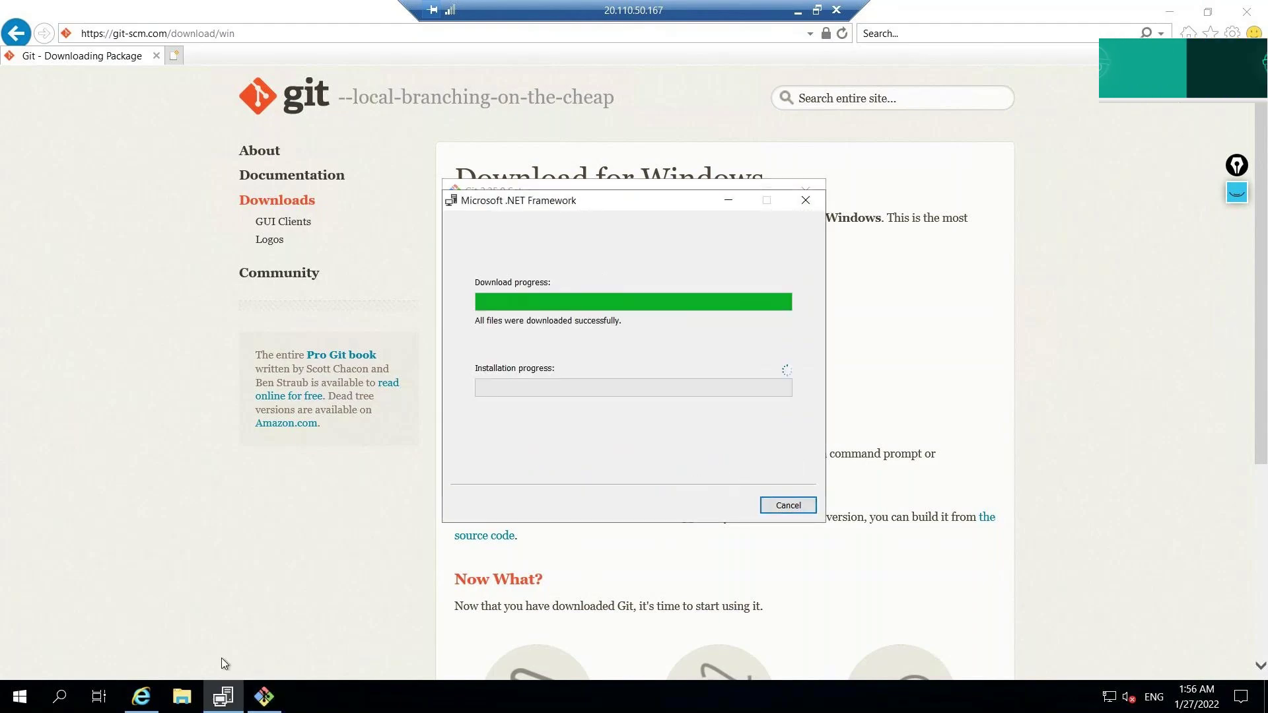
pyautogui.click(264, 698)
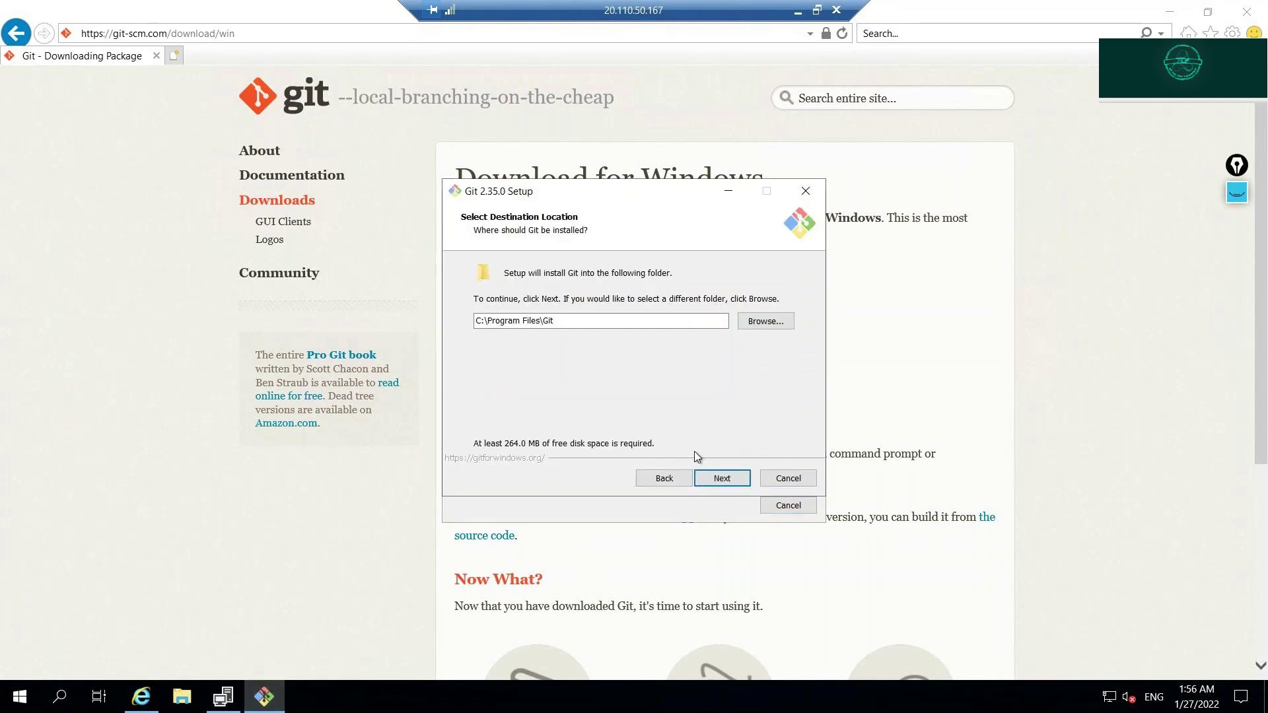
# Step: Install Git into C:\Program Files\Git, keeping the default components, Vim editor, bundled OpenSSH, MinTTY and remaining wizard options
pyautogui.click(718, 478)
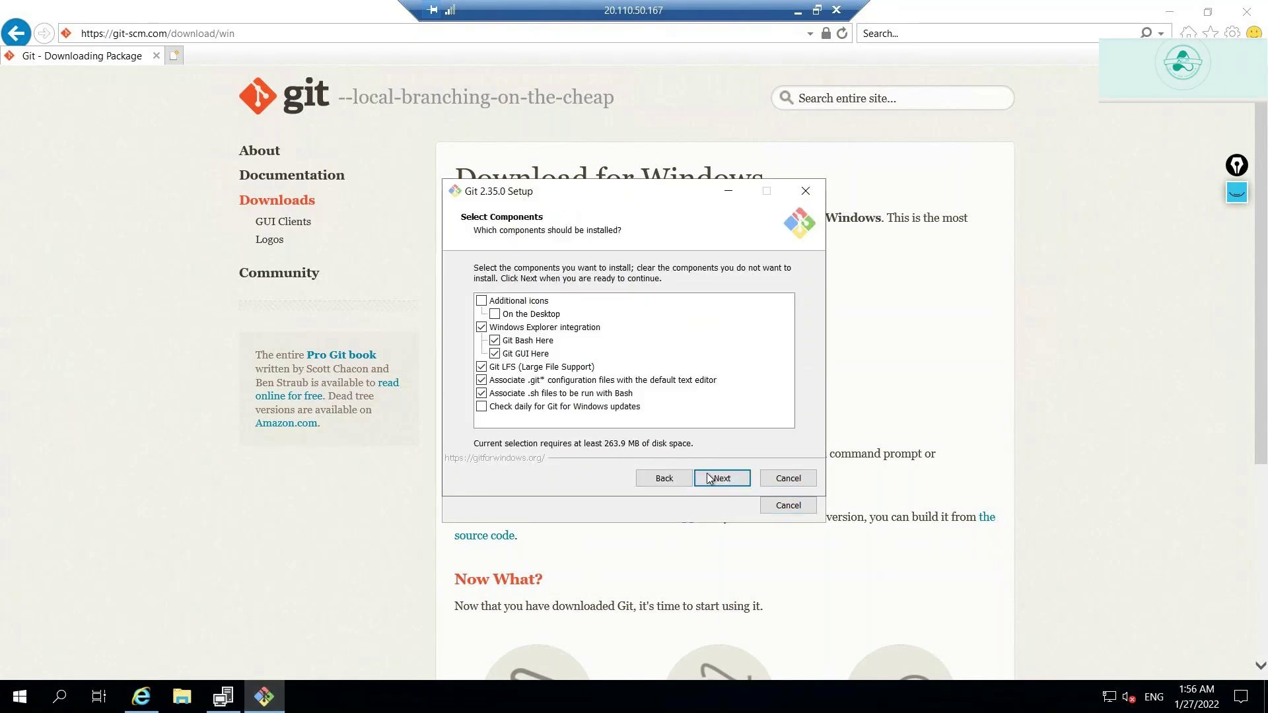
pyautogui.click(708, 478)
pyautogui.click(710, 478)
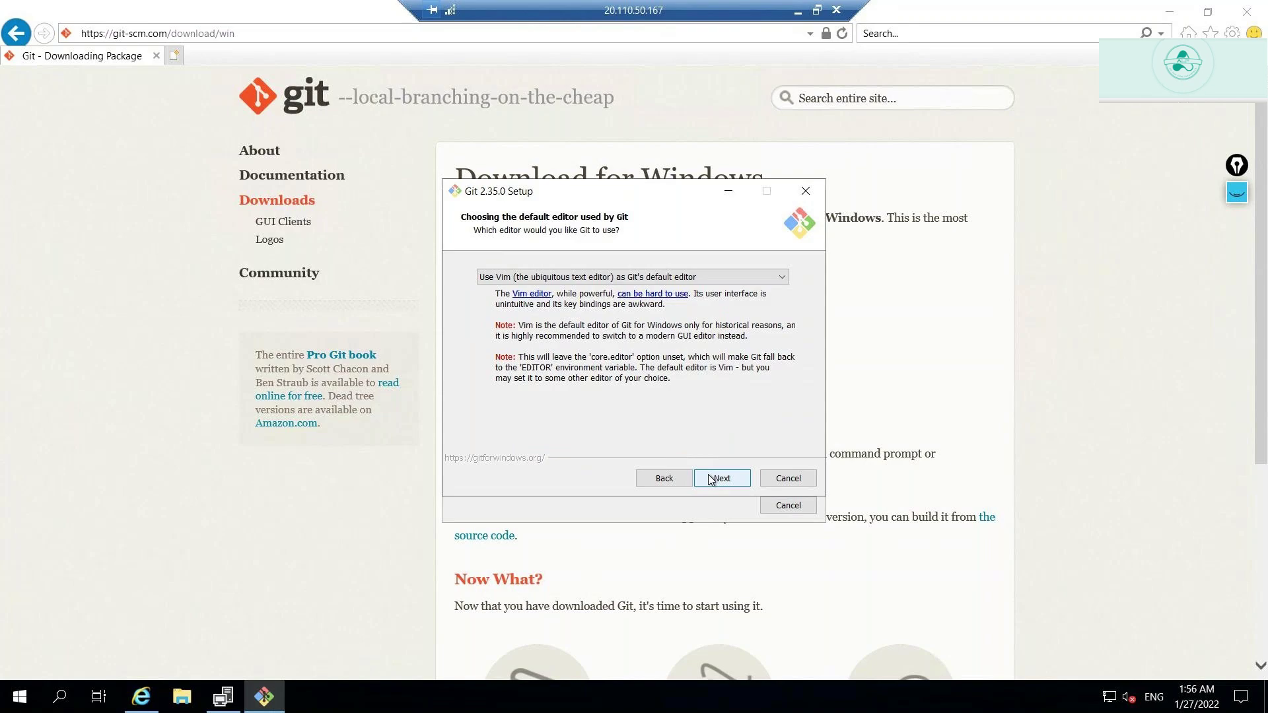
pyautogui.click(710, 478)
pyautogui.click(709, 478)
pyautogui.click(710, 478)
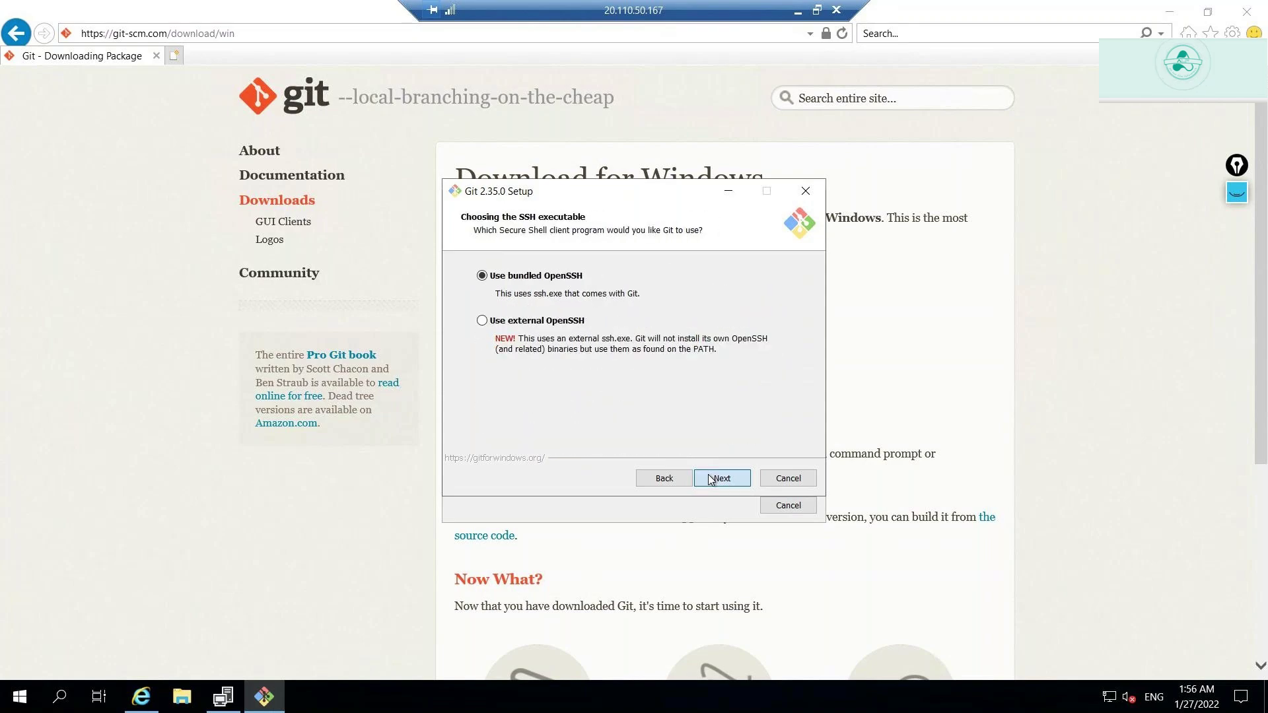
pyautogui.click(710, 478)
pyautogui.click(709, 478)
pyautogui.click(710, 478)
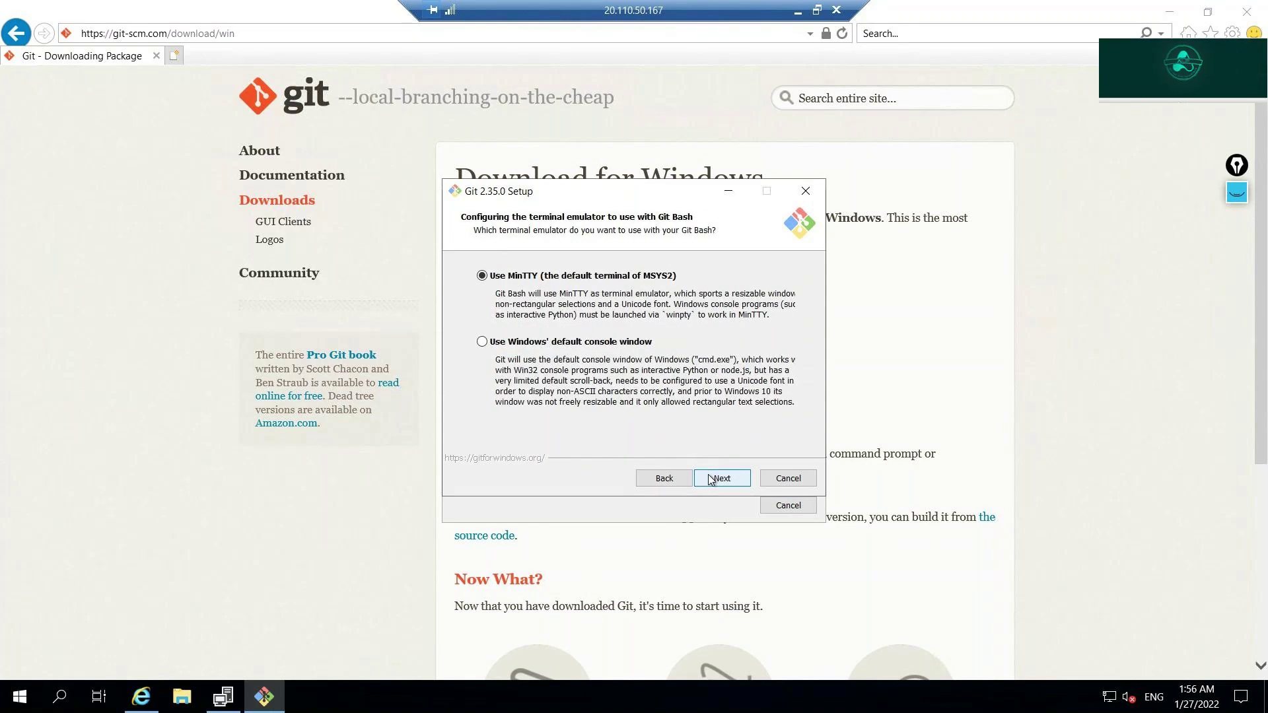
pyautogui.click(710, 478)
pyautogui.click(710, 478)
pyautogui.click(709, 478)
pyautogui.click(710, 478)
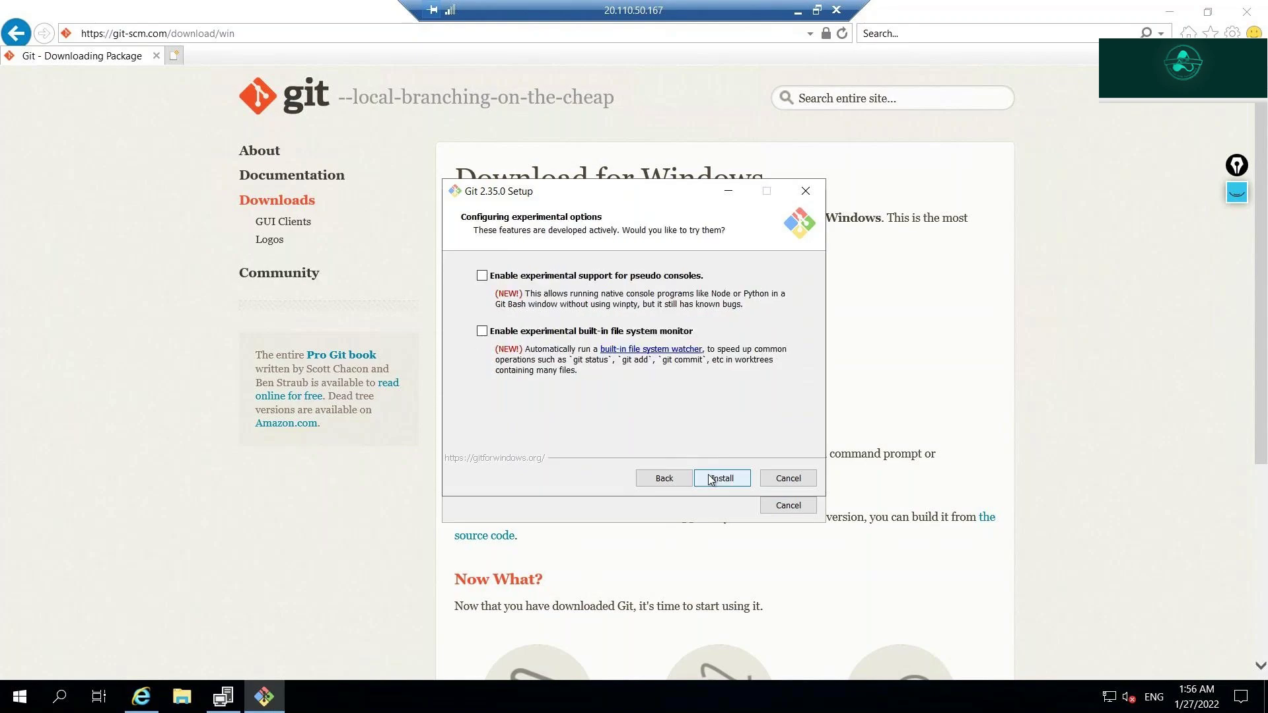
pyautogui.click(710, 478)
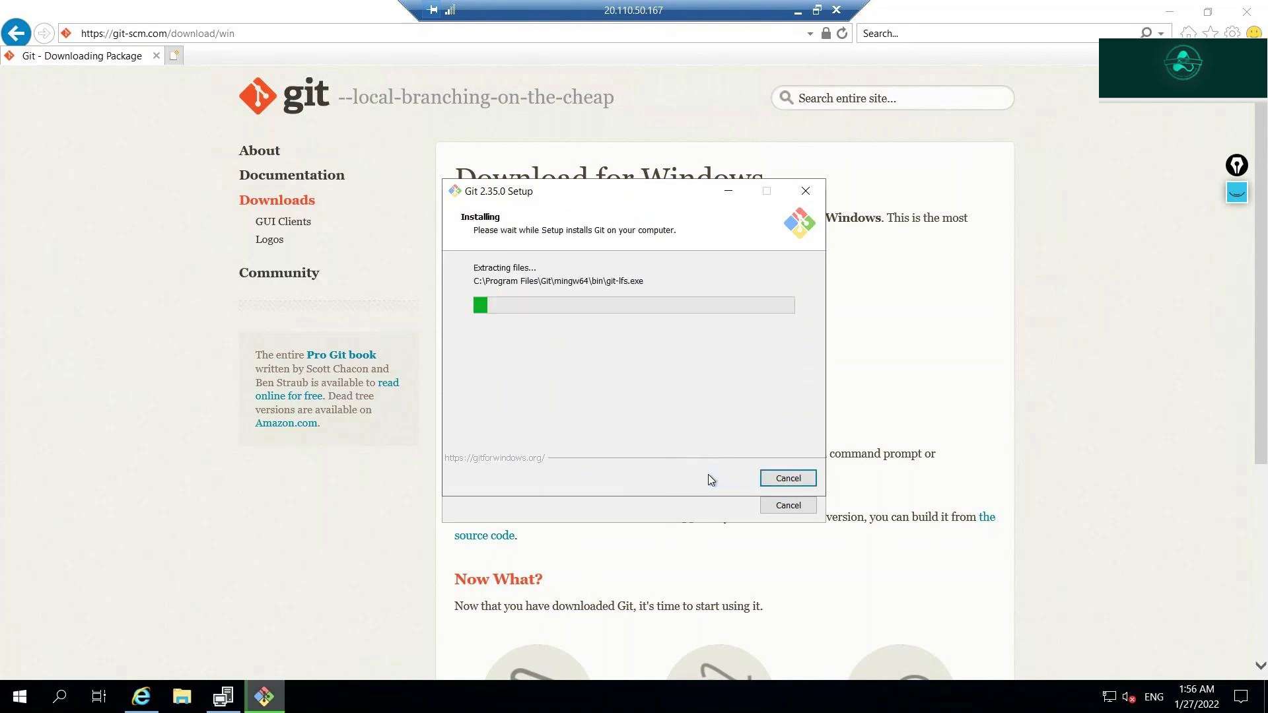
# Step: Finish the Git setup wizard and allow the .NET Framework setup to close RdAgent
pyautogui.click(726, 199)
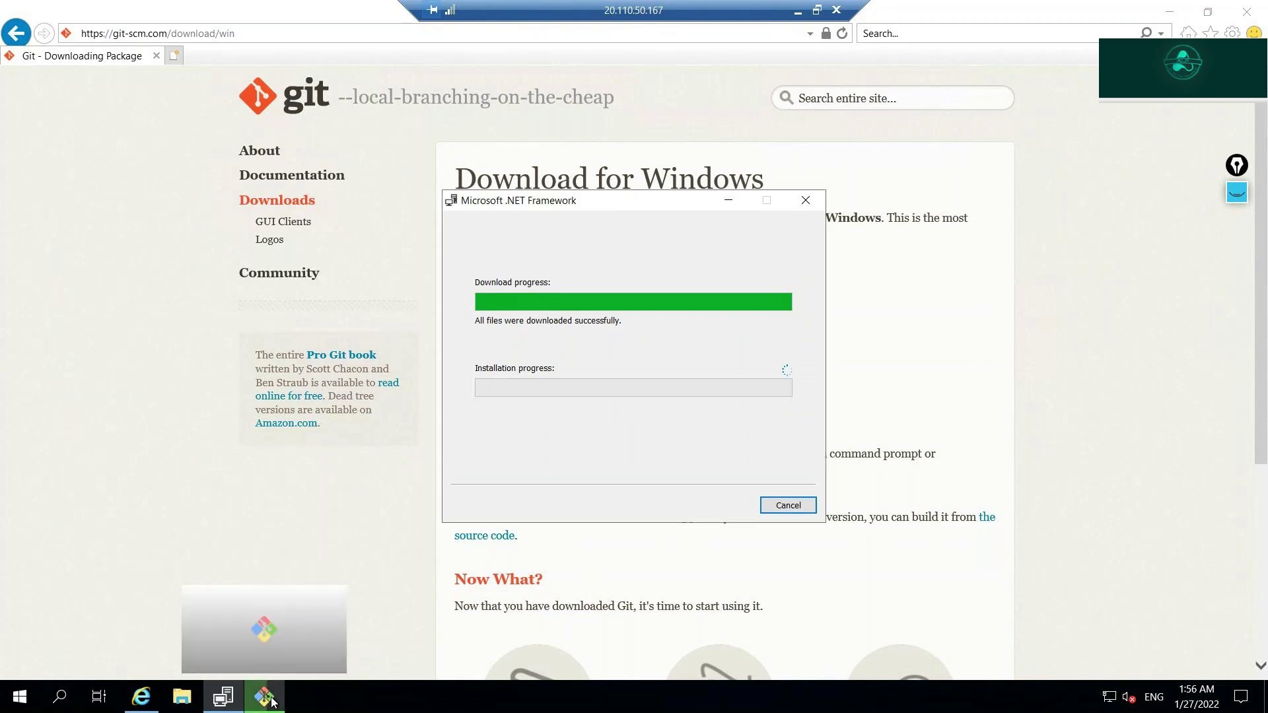
pyautogui.click(283, 628)
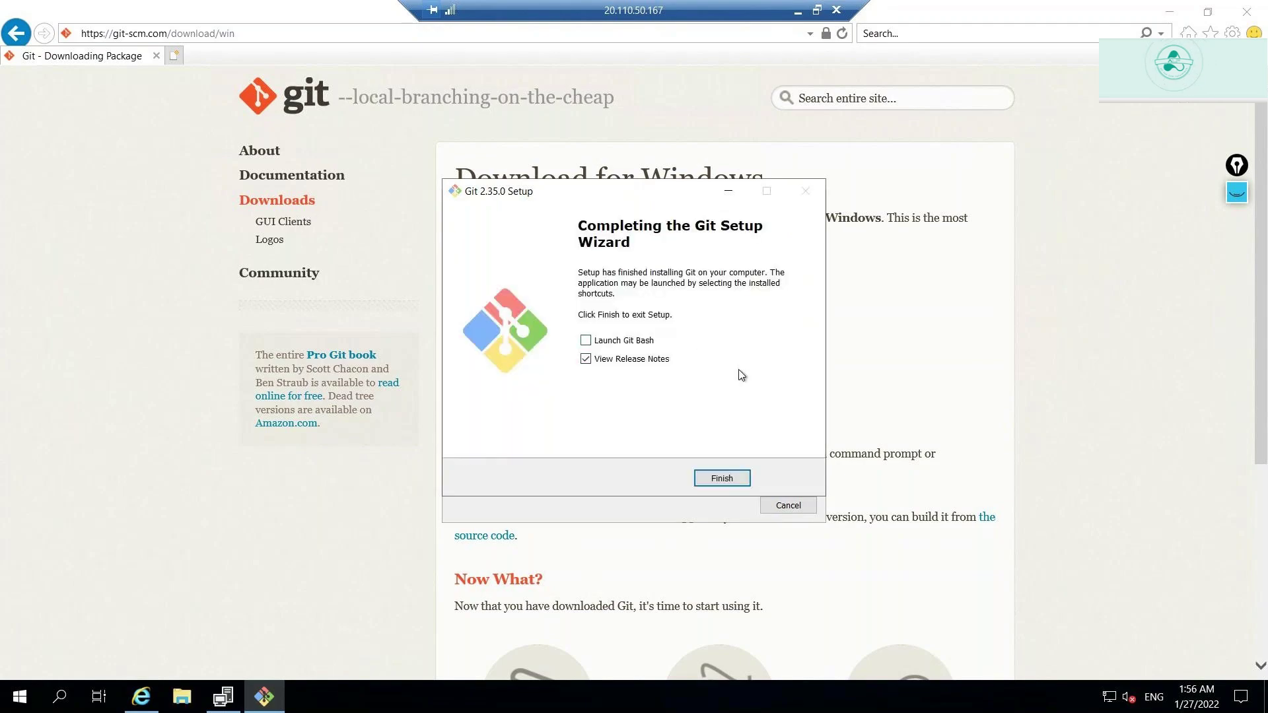
pyautogui.click(715, 478)
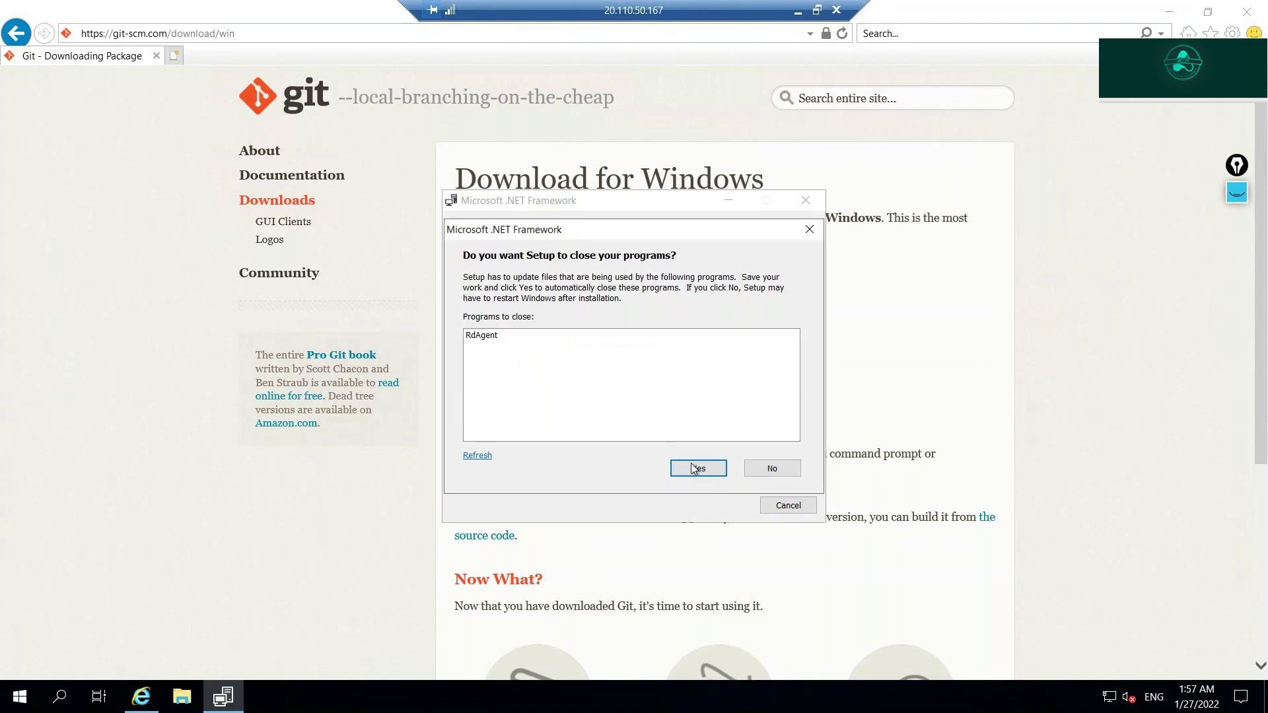
pyautogui.click(686, 466)
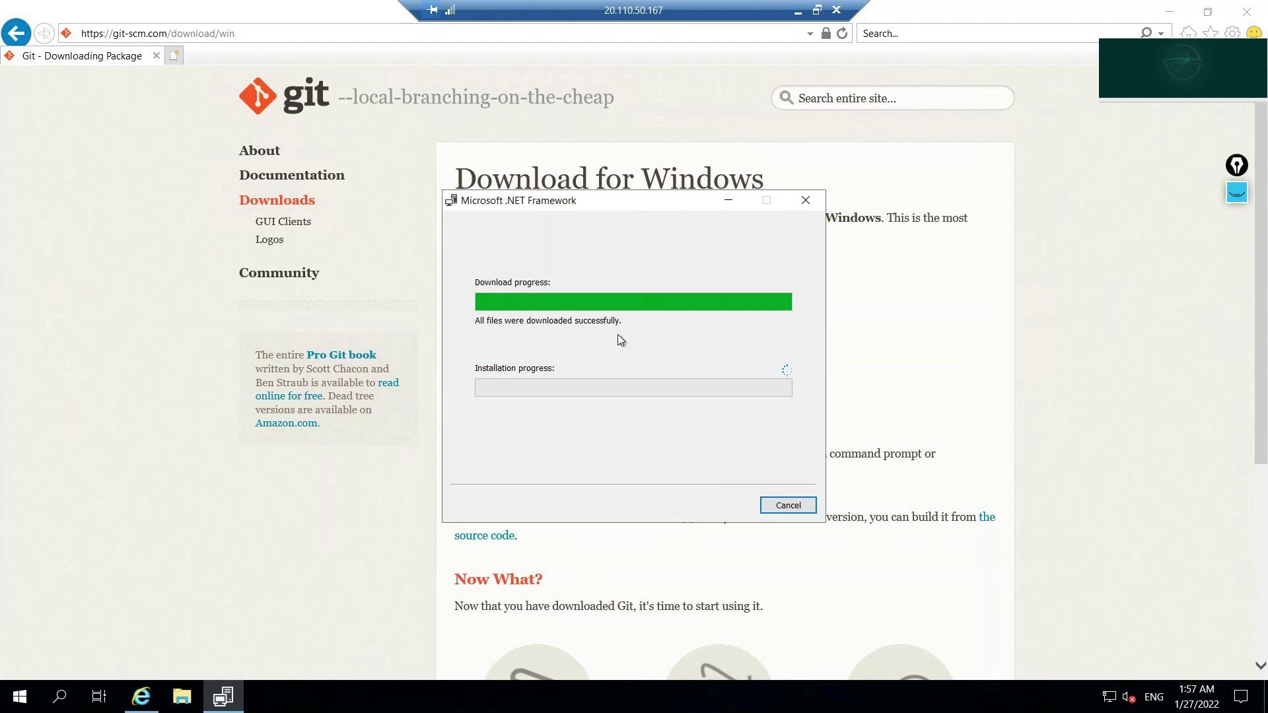
# Step: Leave the remote session and notes, and show the agent pools list of 7amclassproject in Azure DevOps
pyautogui.click(798, 10)
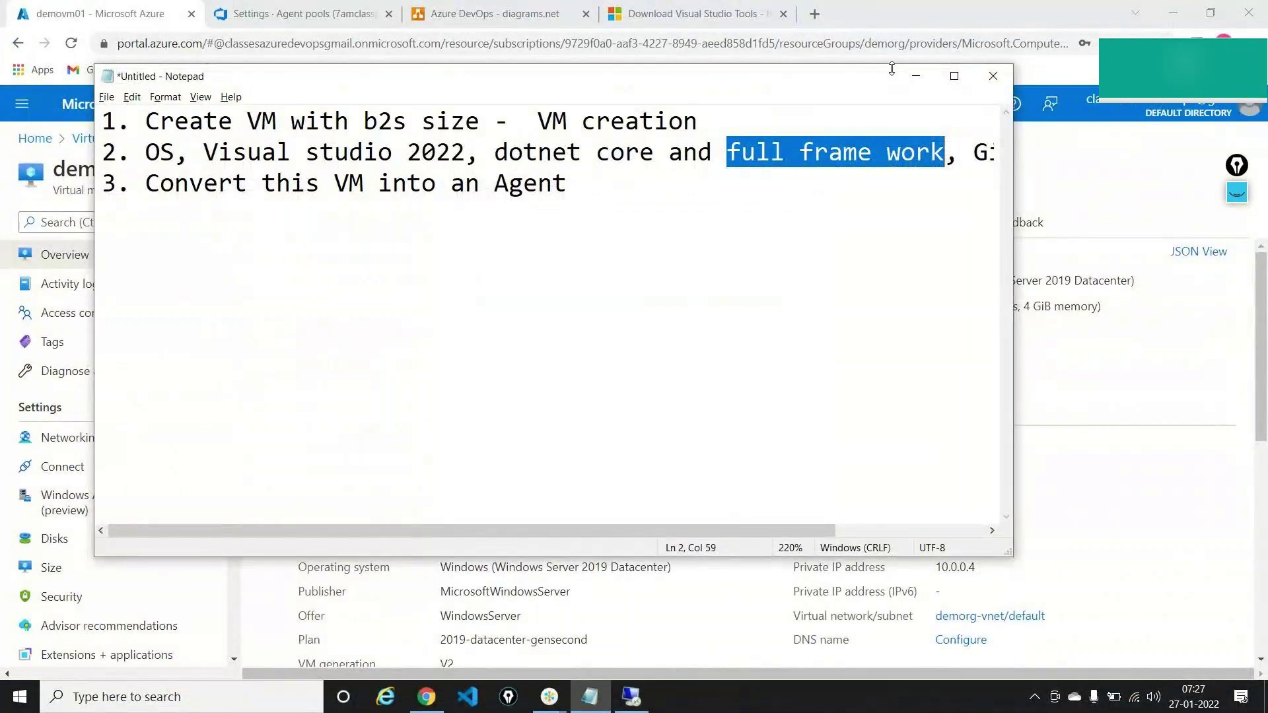
pyautogui.click(911, 78)
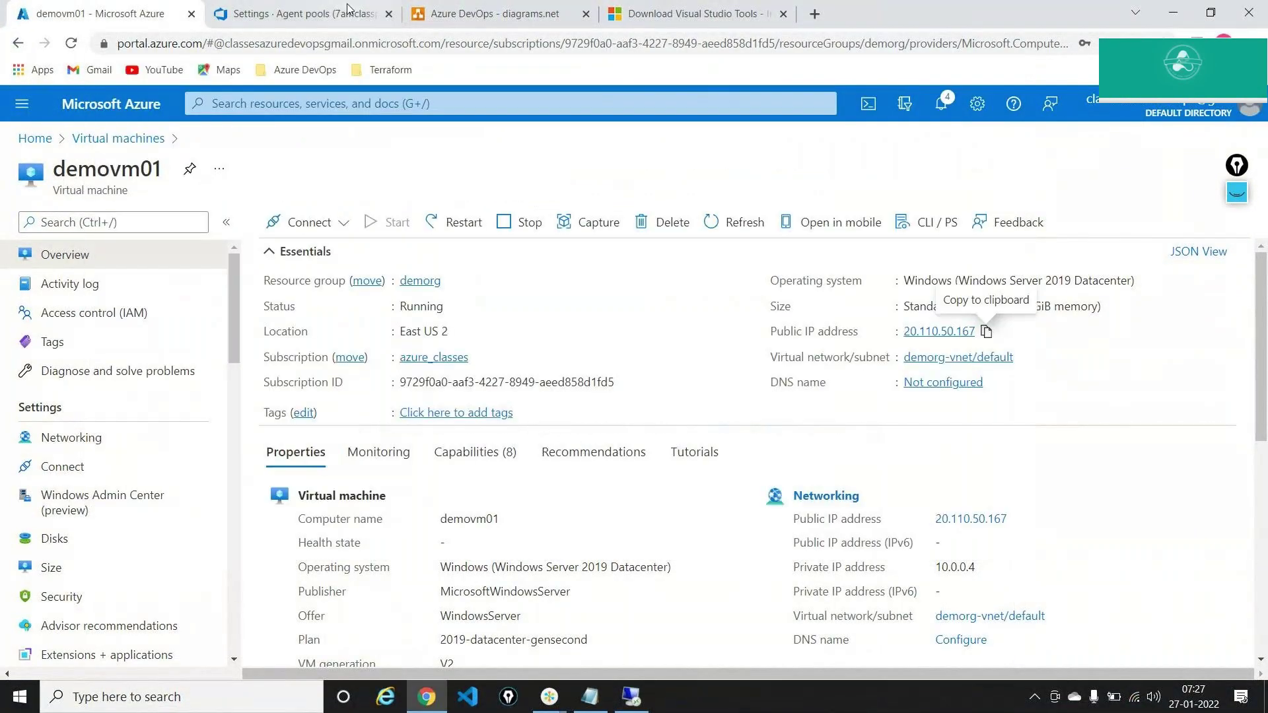
pyautogui.click(300, 13)
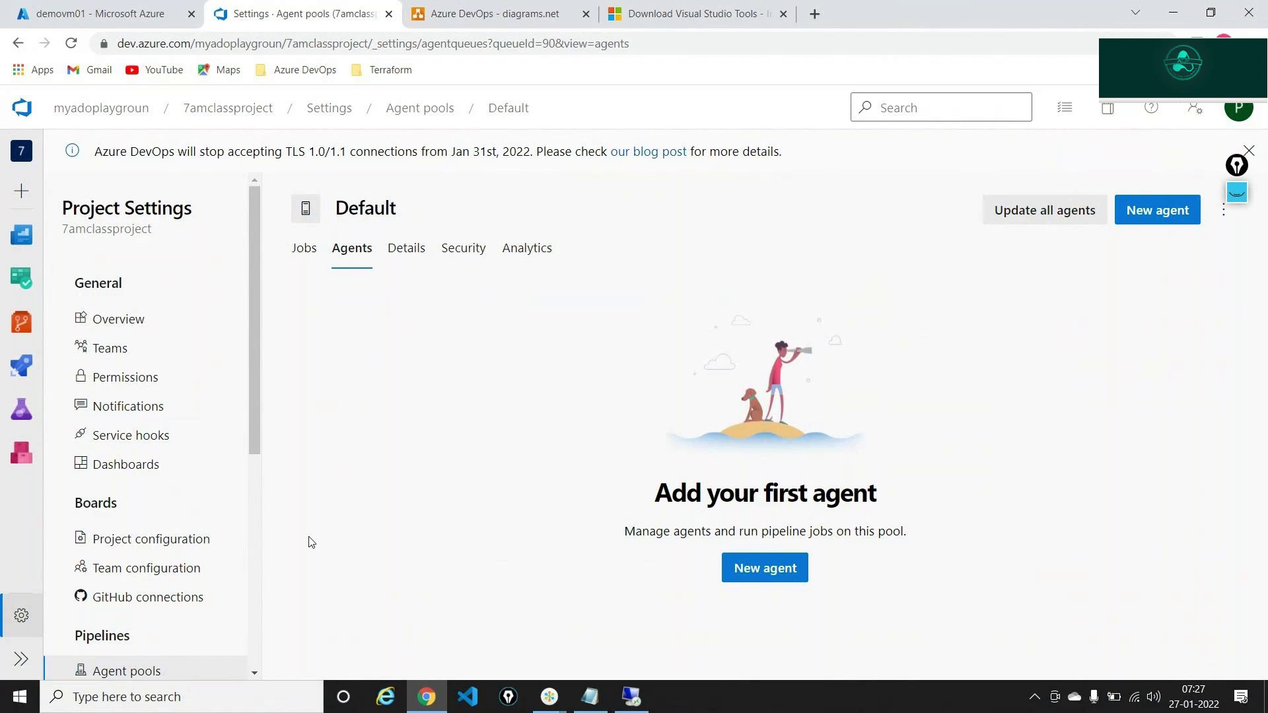
pyautogui.click(423, 110)
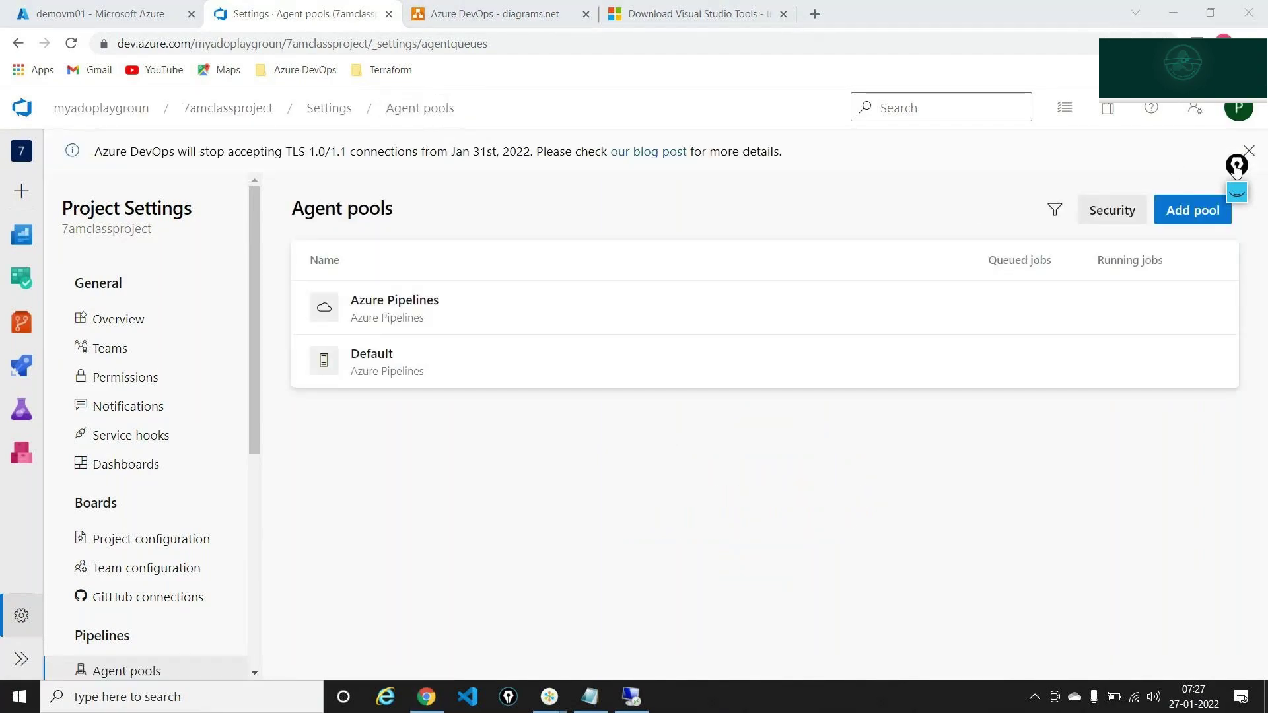
# Step: Create a new self-hosted agent pool named firstpool with access permission granted to all pipelines
pyautogui.moveTo(1236, 191); pyautogui.dragTo(1212, 109)
pyautogui.click(1209, 213)
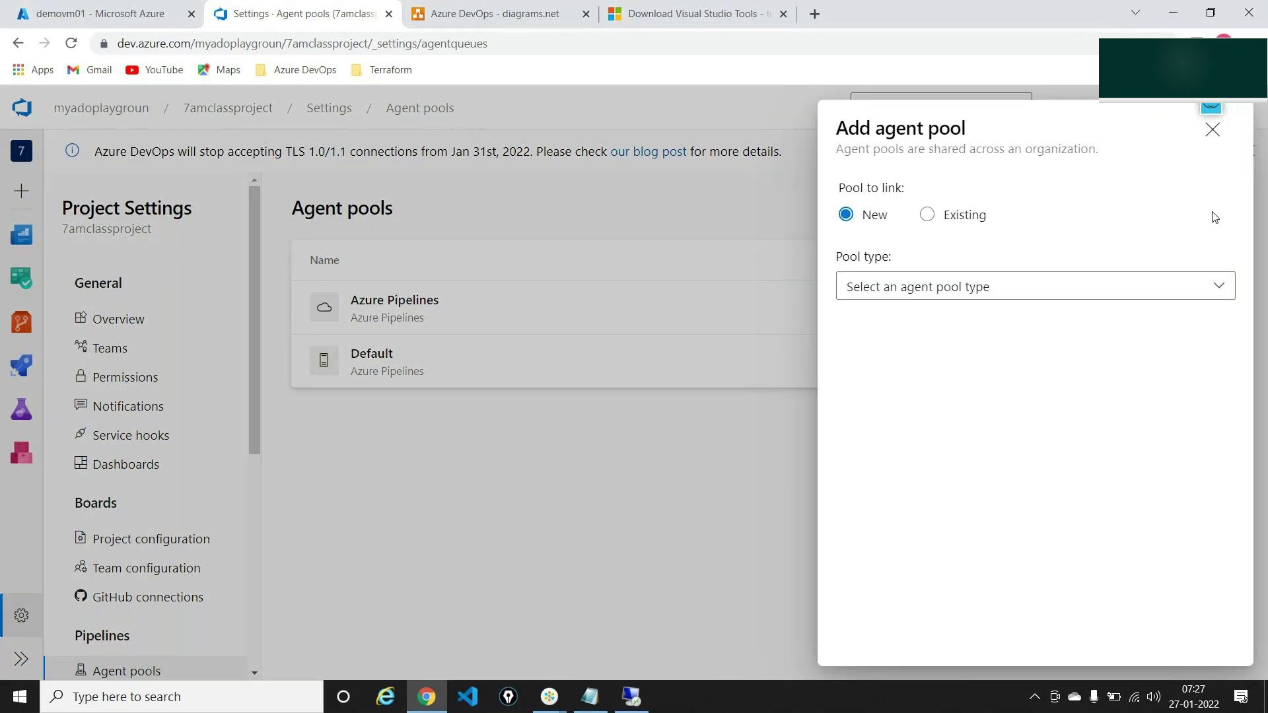
pyautogui.click(899, 302)
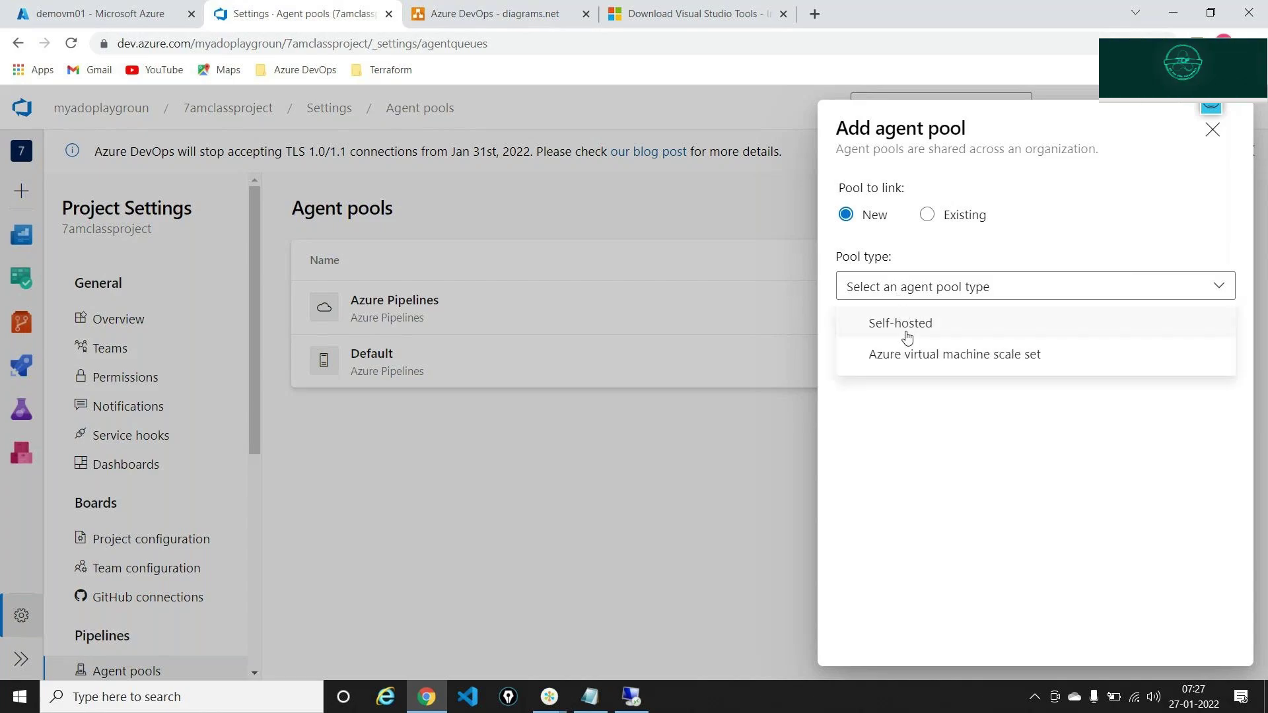
pyautogui.click(905, 328)
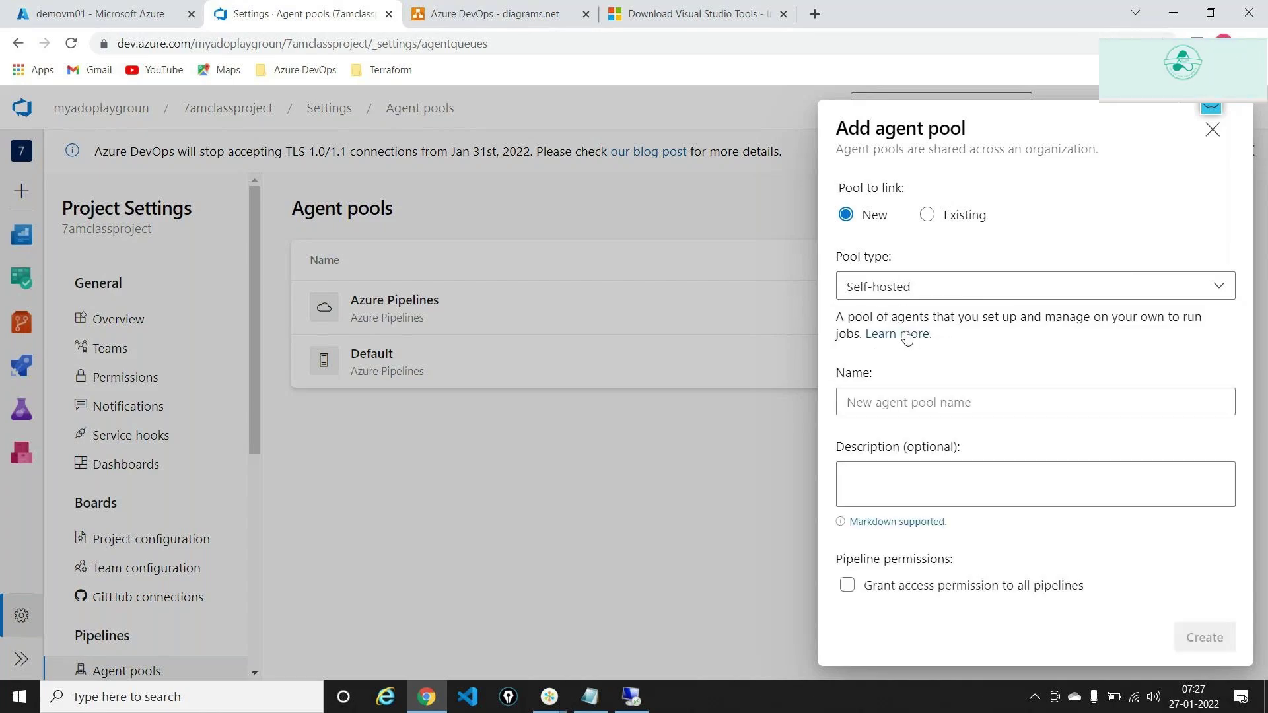
pyautogui.click(899, 399)
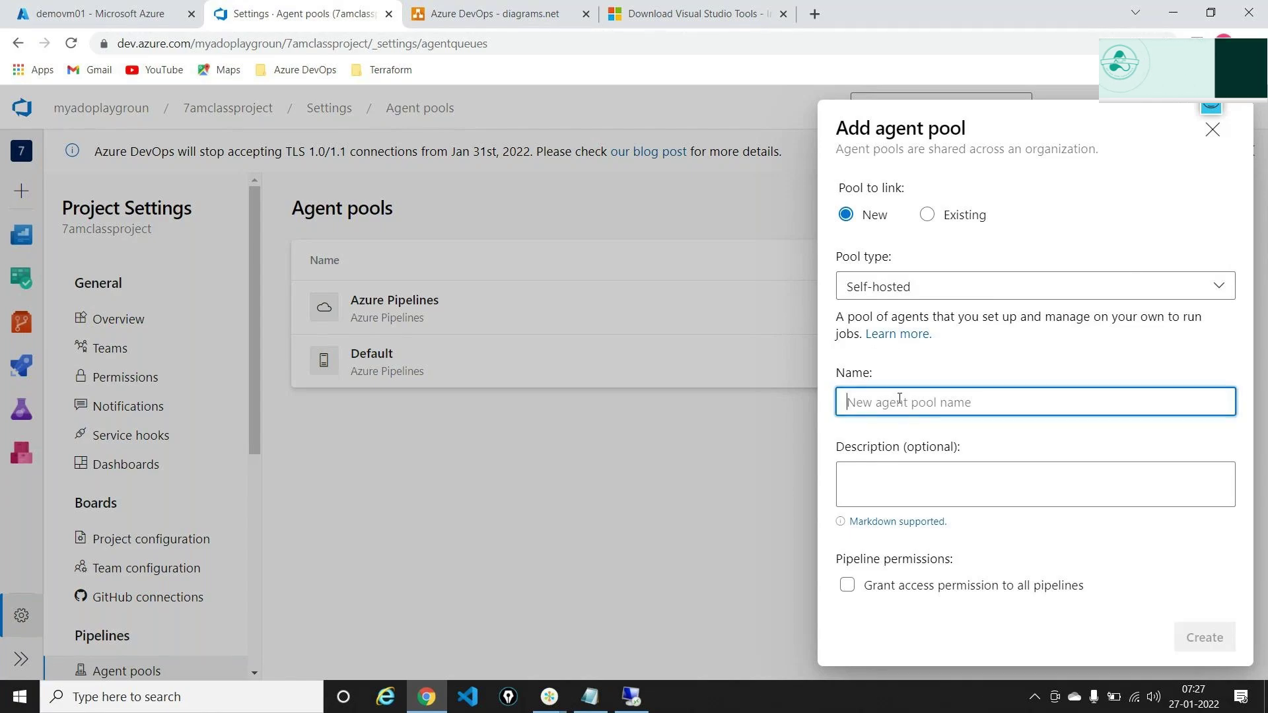
pyautogui.write('fir')
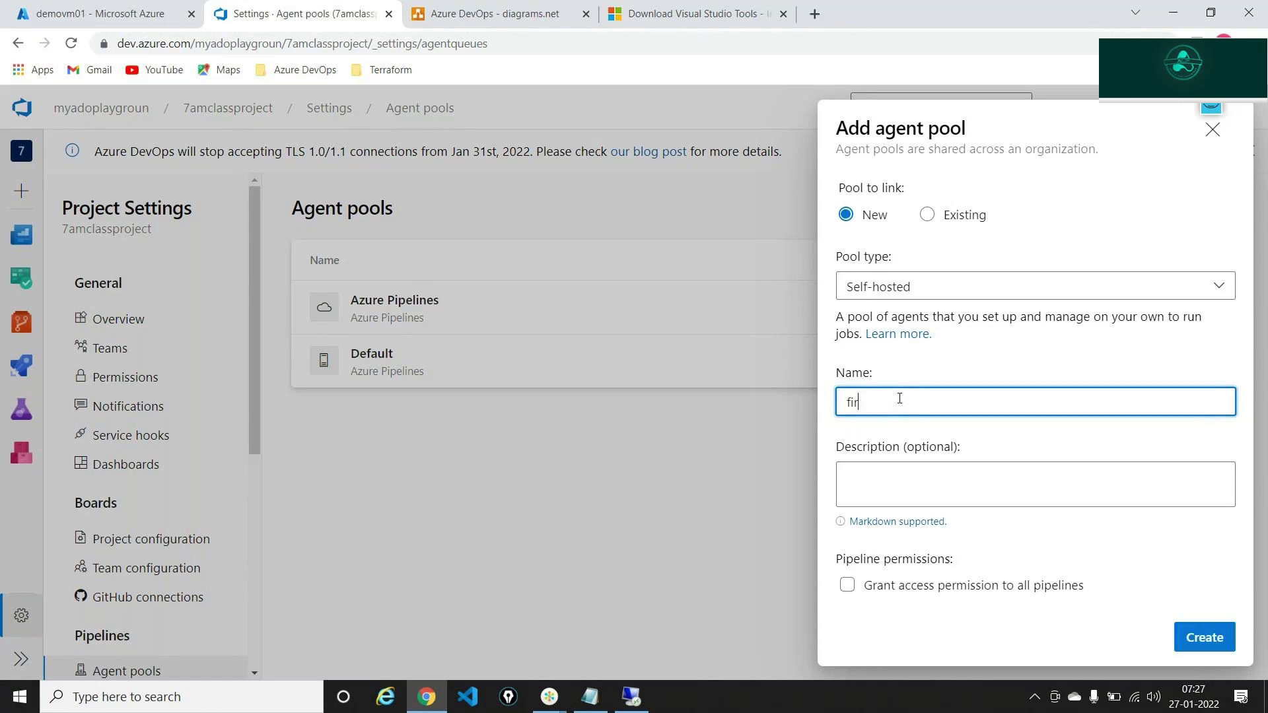
pyautogui.write('stpool')
pyautogui.click(847, 586)
pyautogui.click(1189, 635)
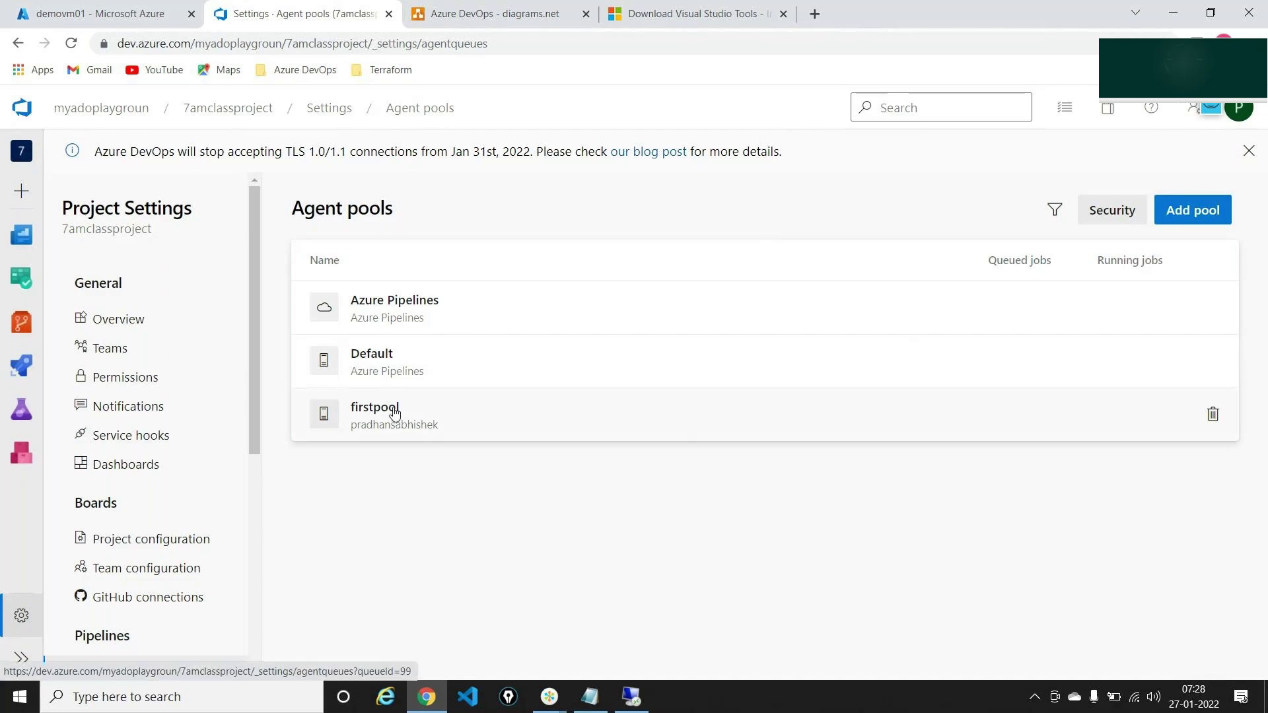
# Step: Open the agents of firstpool, start adding a new agent, and copy the Windows x64 agent download URL
pyautogui.click(394, 413)
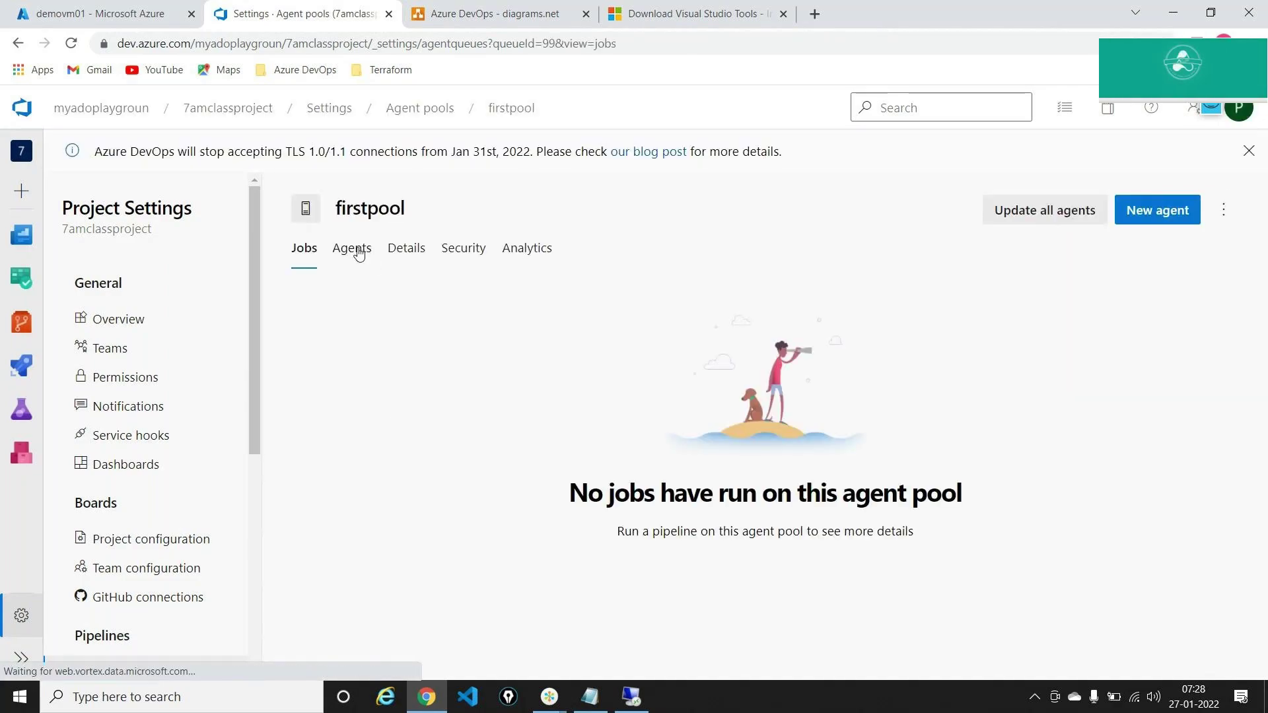
pyautogui.click(353, 250)
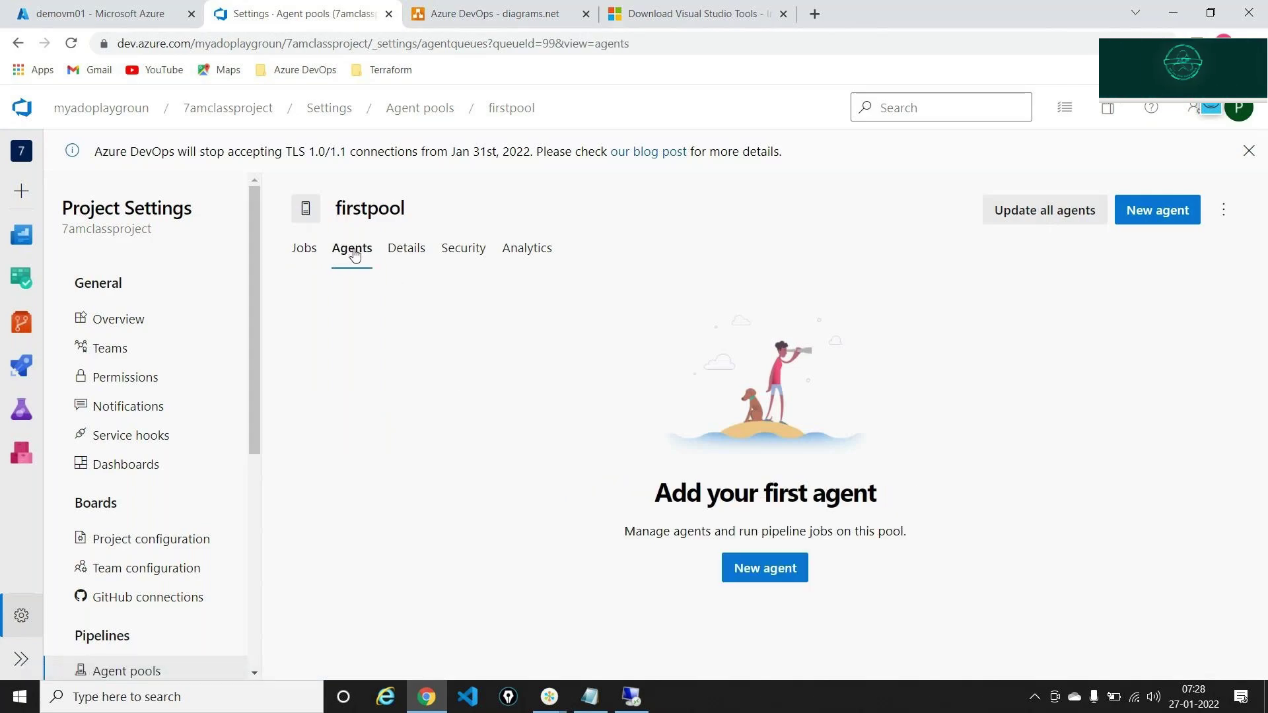
pyautogui.click(305, 249)
pyautogui.click(346, 256)
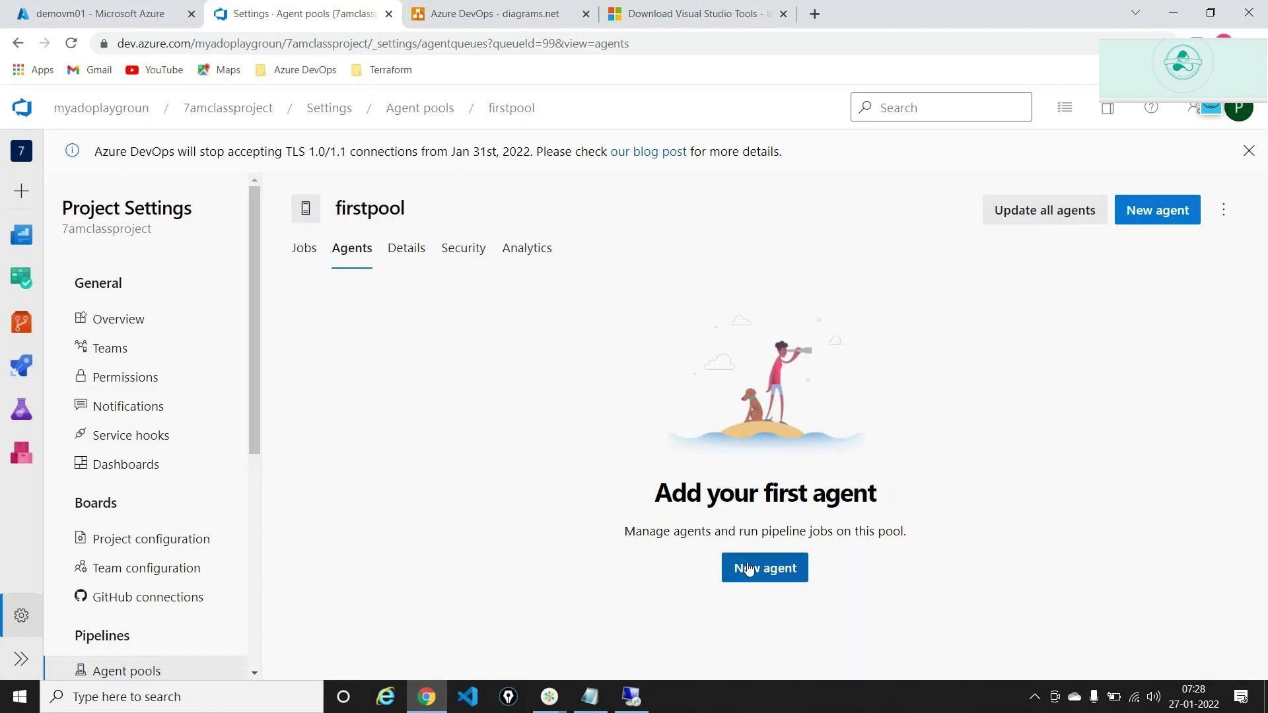
pyautogui.click(746, 568)
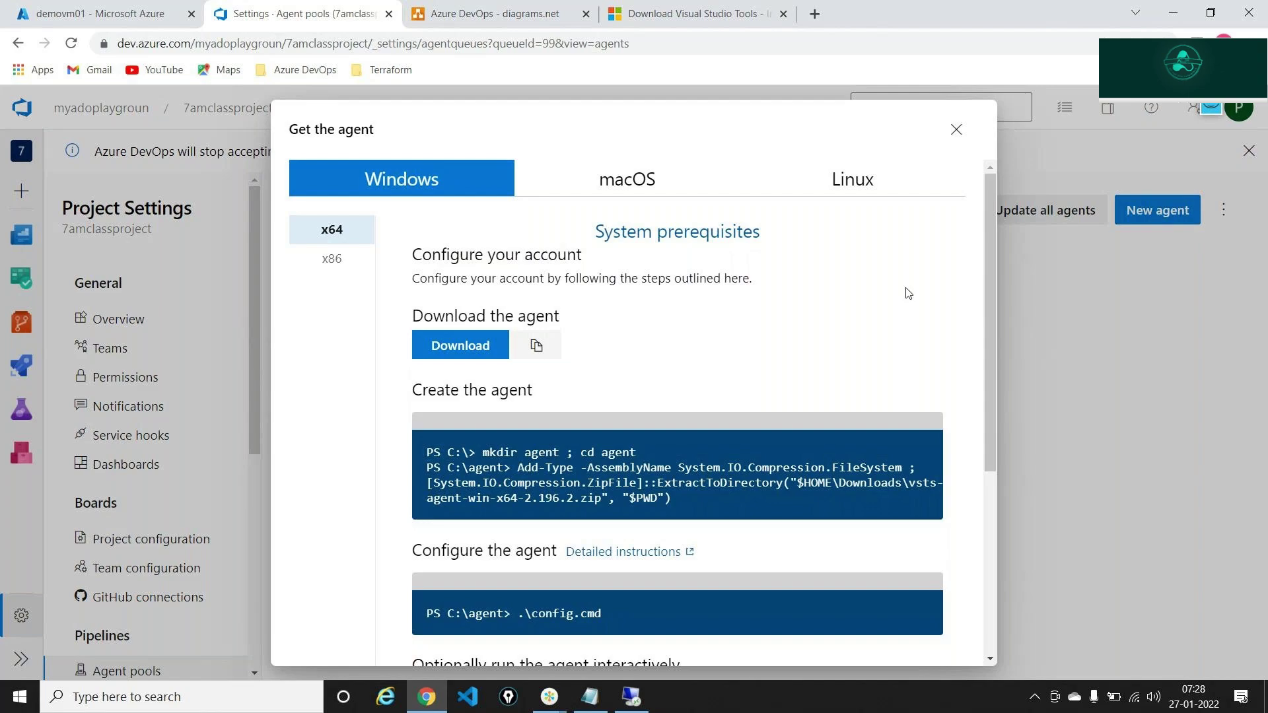
pyautogui.click(549, 355)
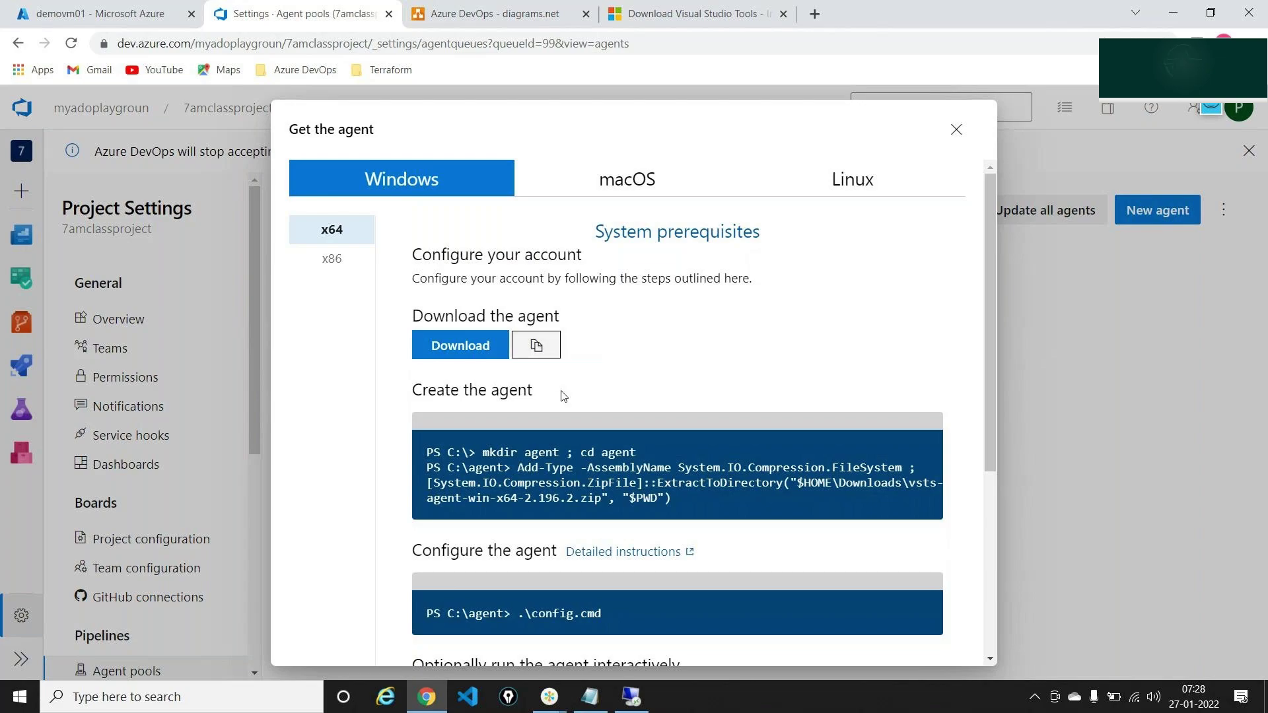
# Step: Close the finished .NET Framework installer in the remote session and download vsts-agent-win-x64-2.196.2.zip from the copied URL
pyautogui.click(630, 700)
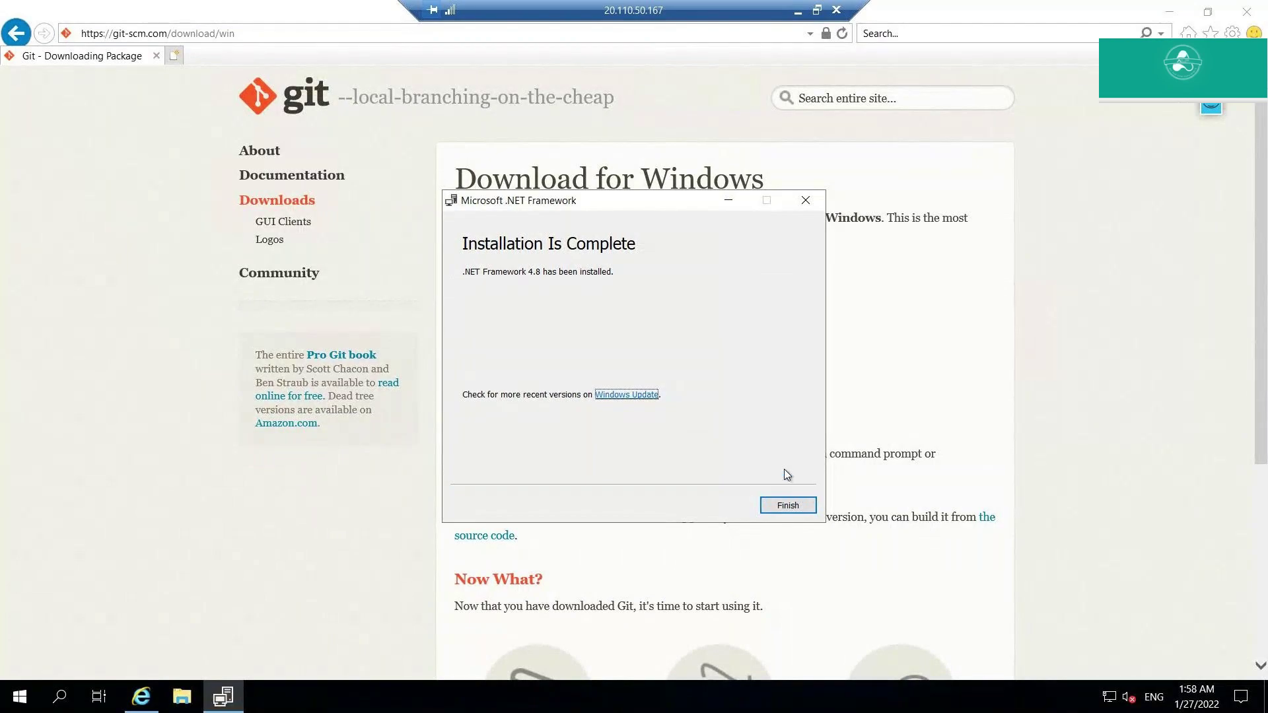
pyautogui.click(799, 506)
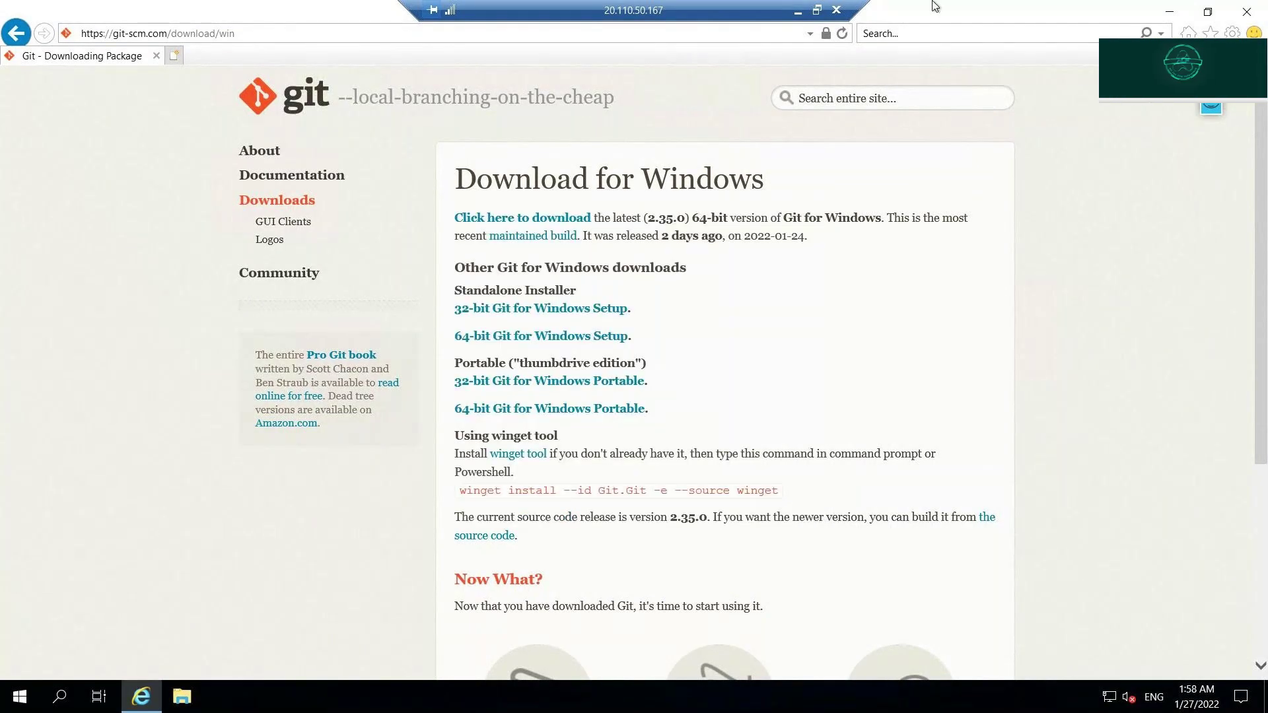
pyautogui.click(580, 38)
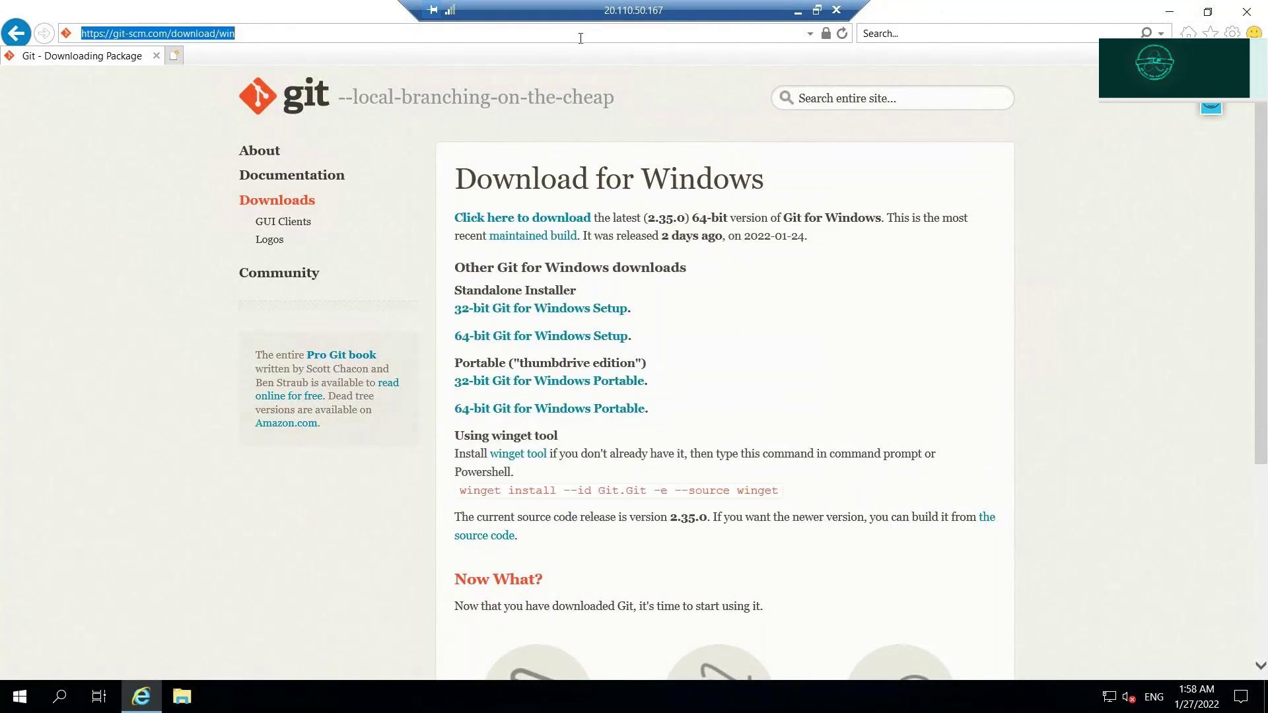
pyautogui.press('BackSpace')
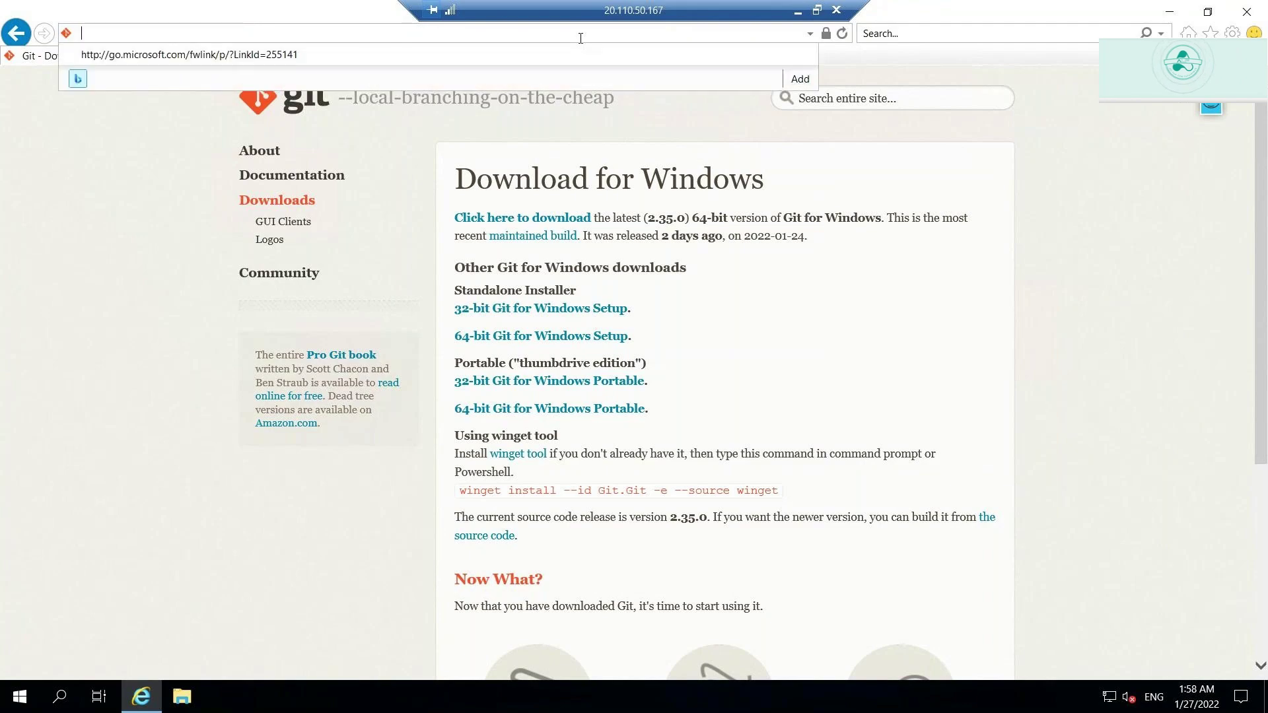
pyautogui.hotkey('ctrl', 'v')
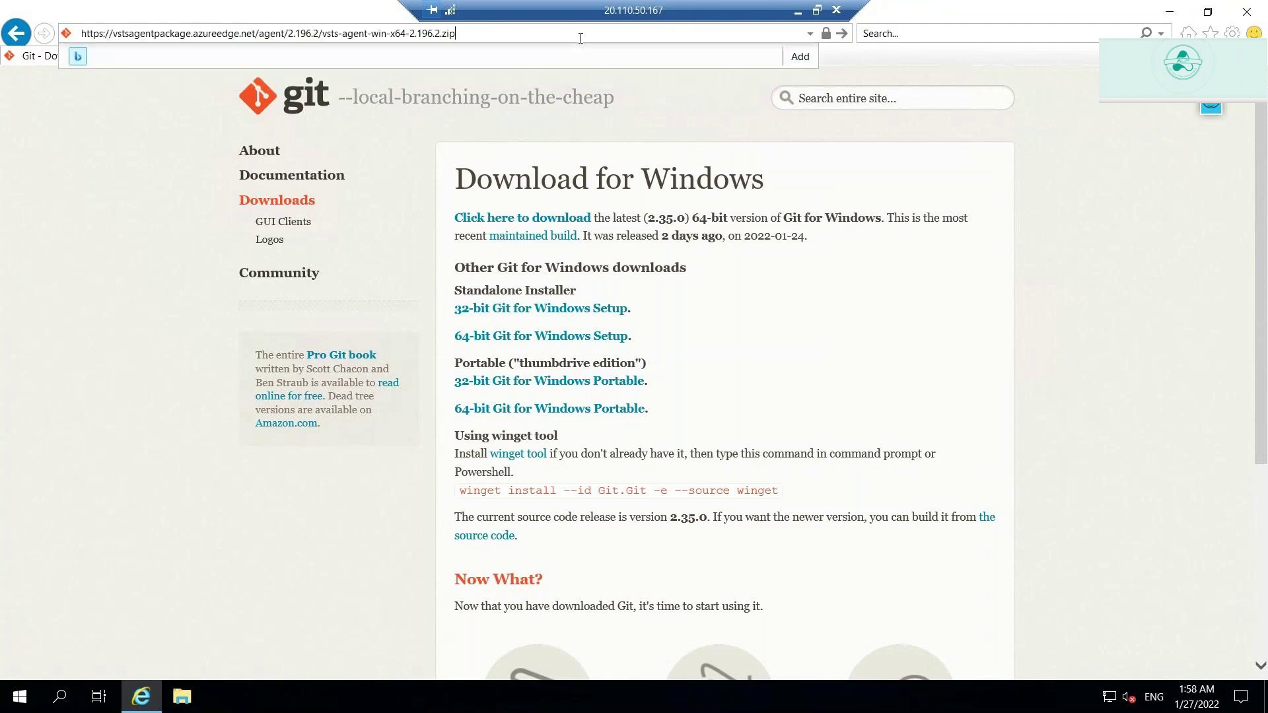
pyautogui.press('Return')
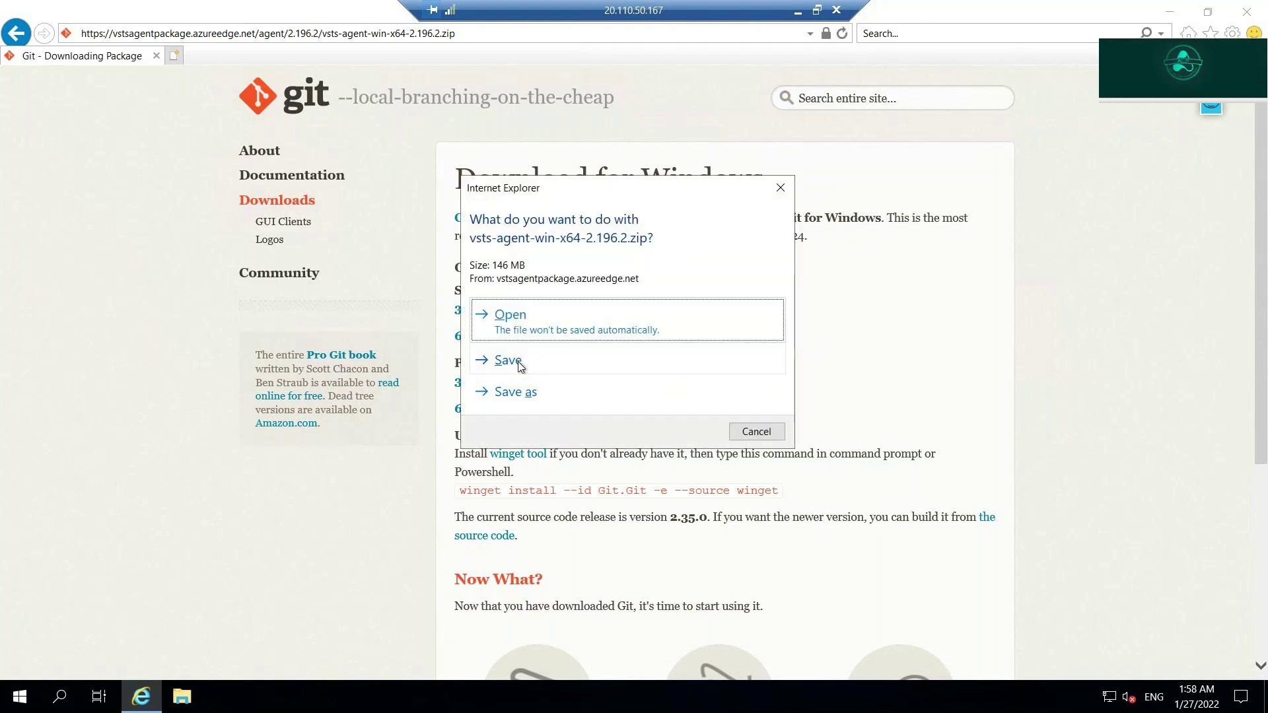
pyautogui.click(519, 360)
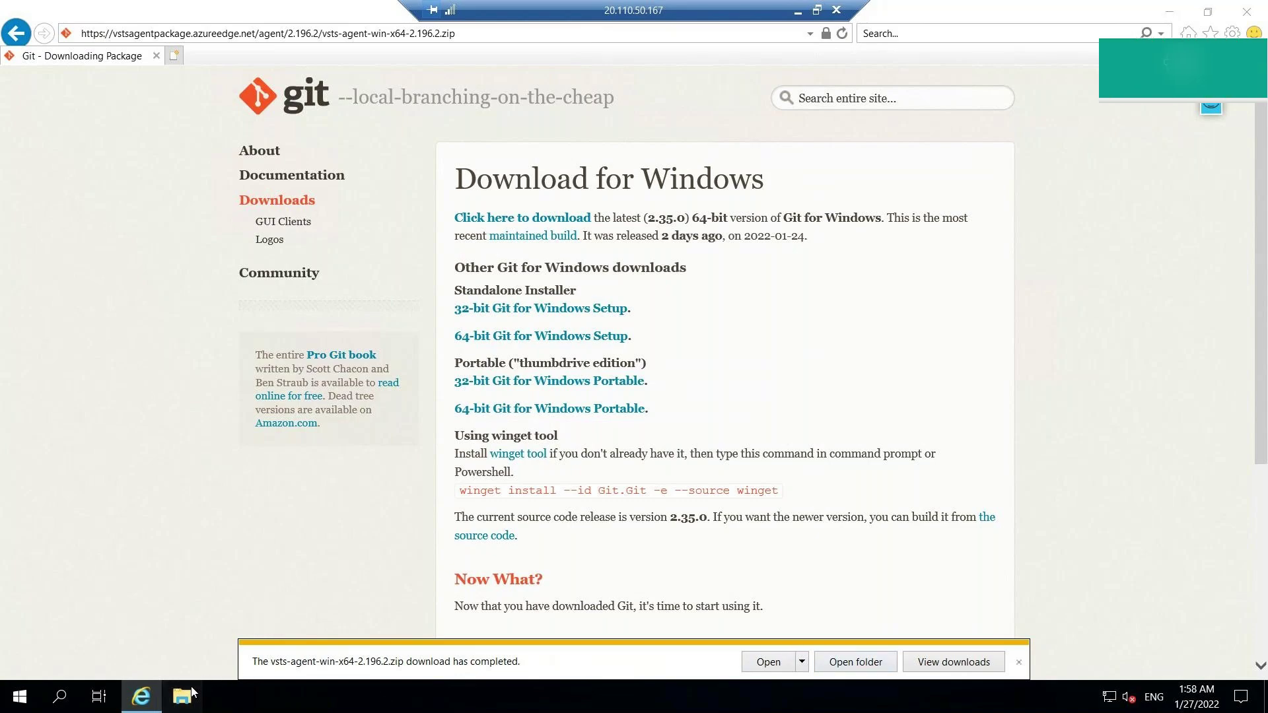
# Step: Open the Downloads folder on the remote machine in a maximized File Explorer window and locate the agent archive
pyautogui.press('super+e')
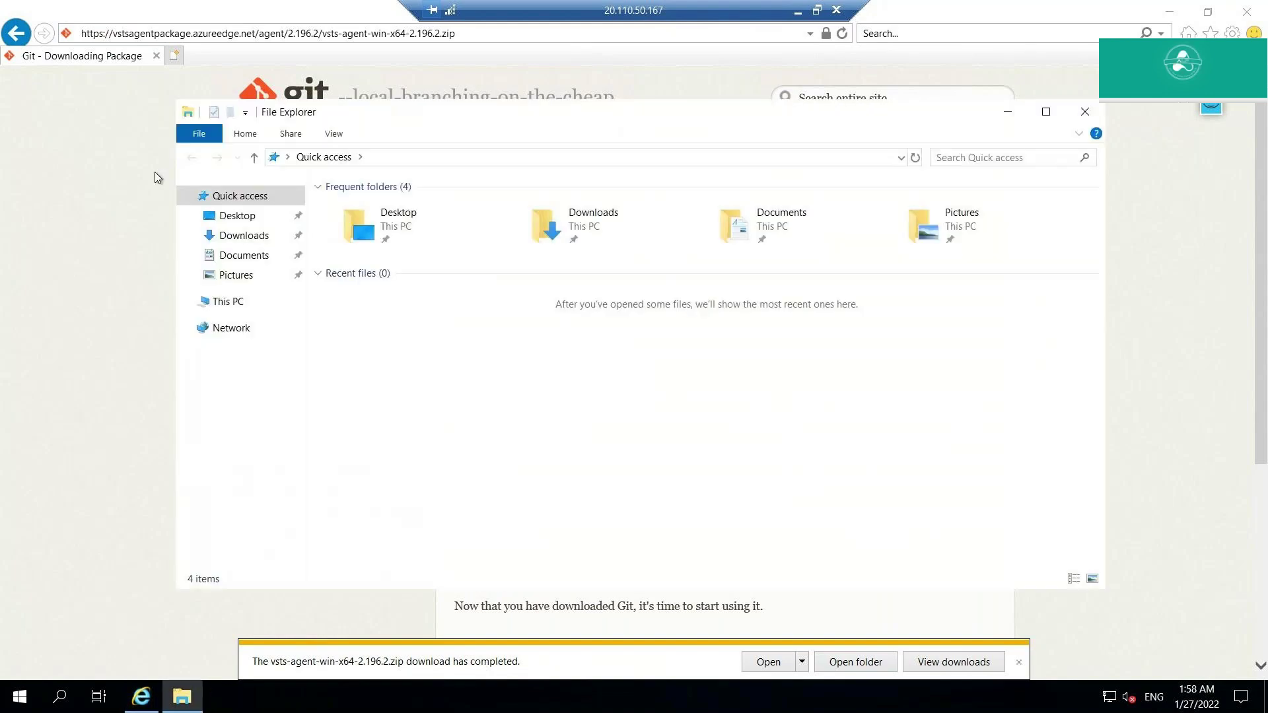
pyautogui.click(244, 236)
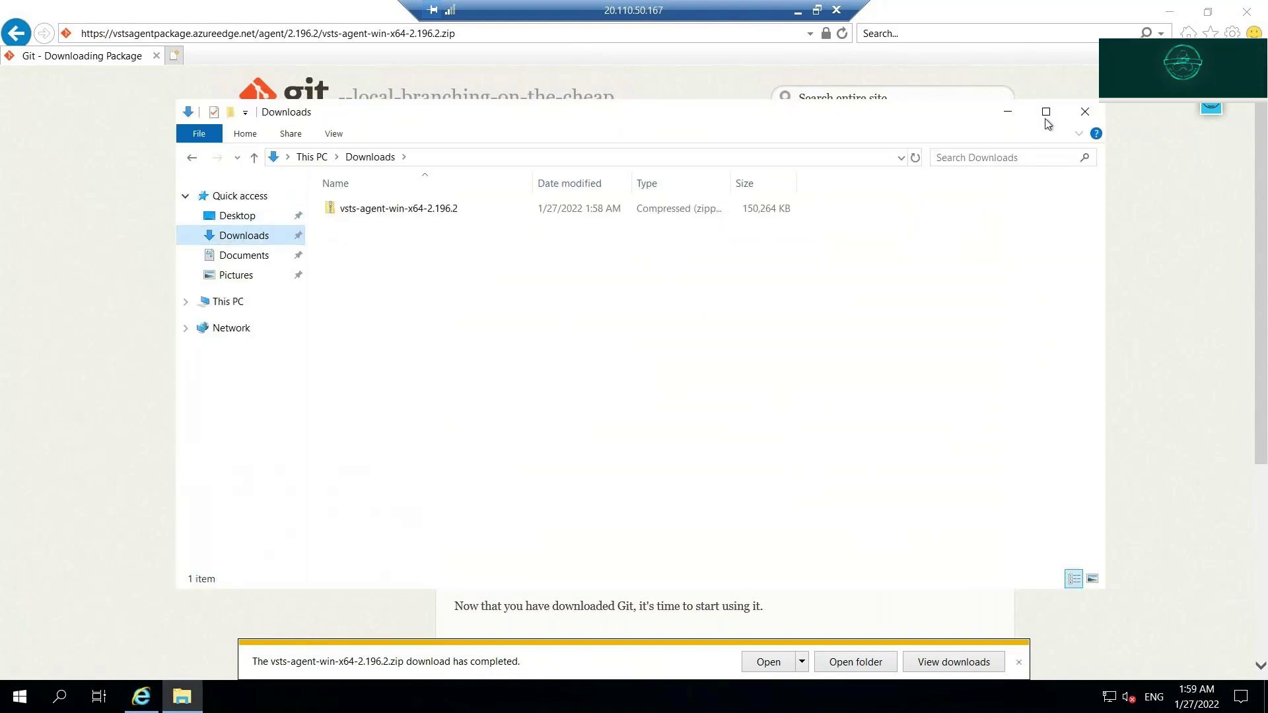
pyautogui.click(1046, 112)
pyautogui.click(210, 103)
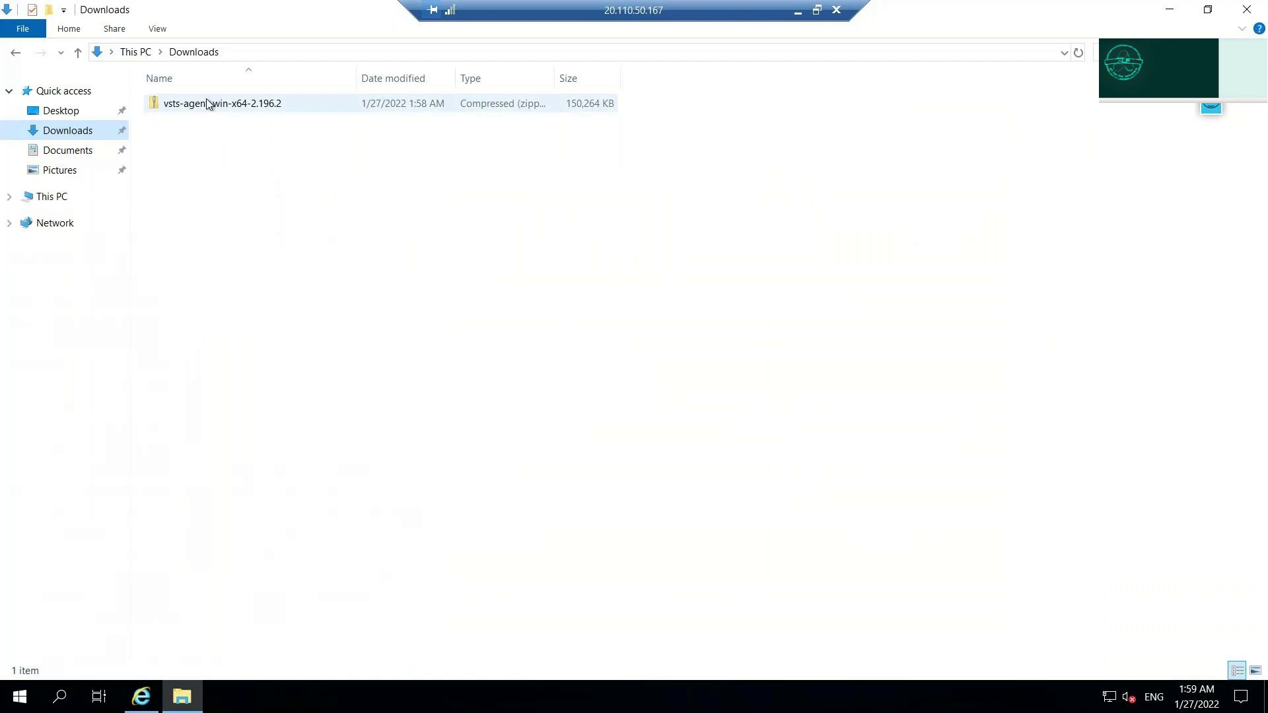
# Step: Return to Azure DevOps, reopen the agents of firstpool from the agent pools list, and copy the new agent's Windows x64 download URL again
pyautogui.click(798, 11)
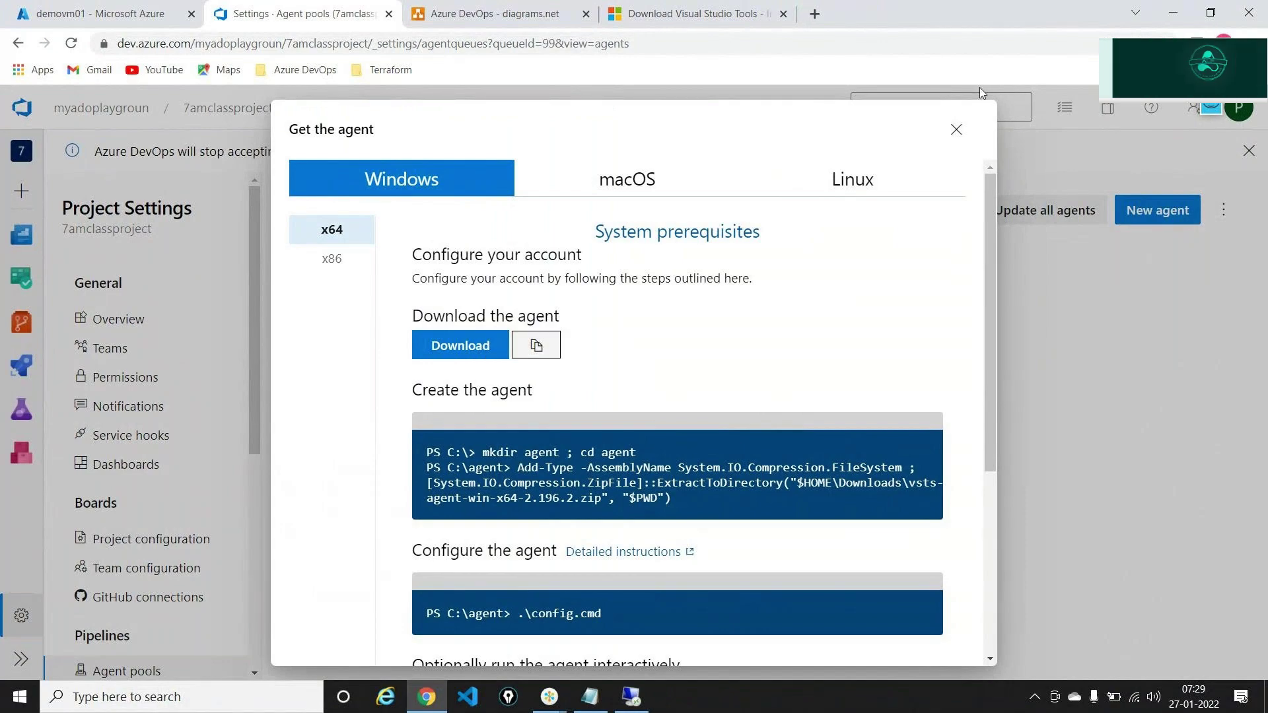
pyautogui.click(957, 129)
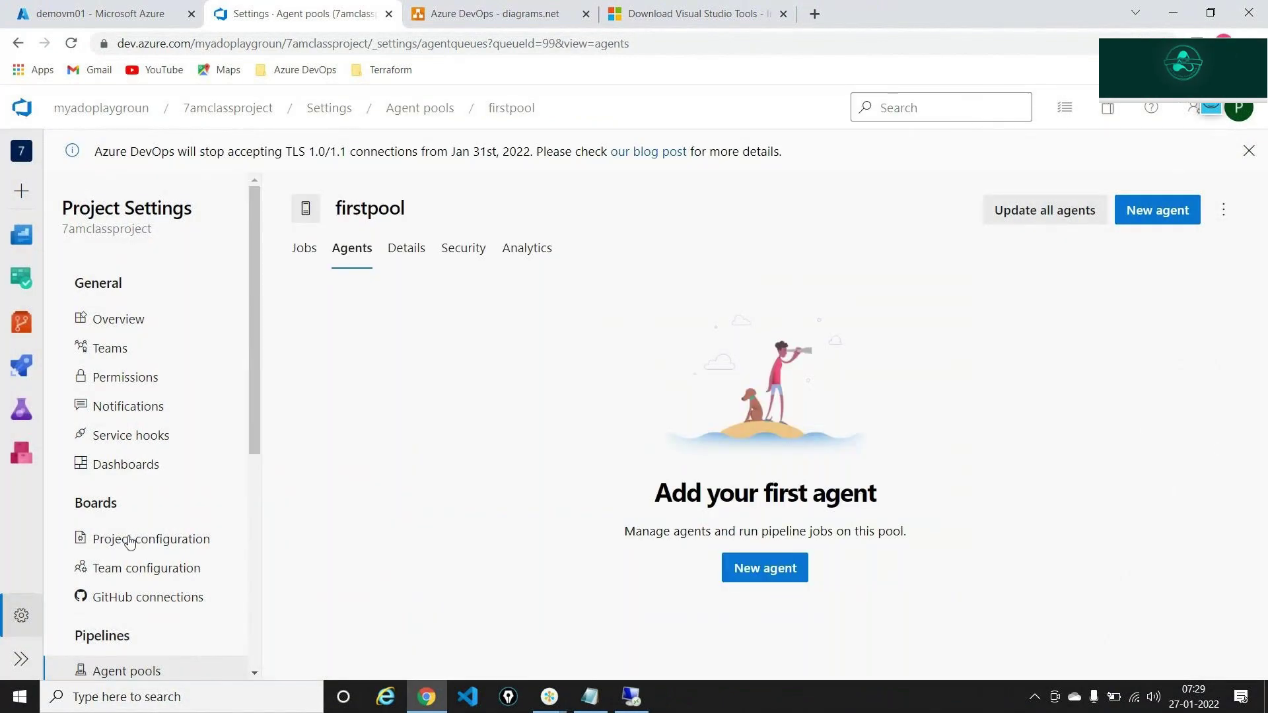
pyautogui.scroll(-3, 129, 540)
pyautogui.click(99, 485)
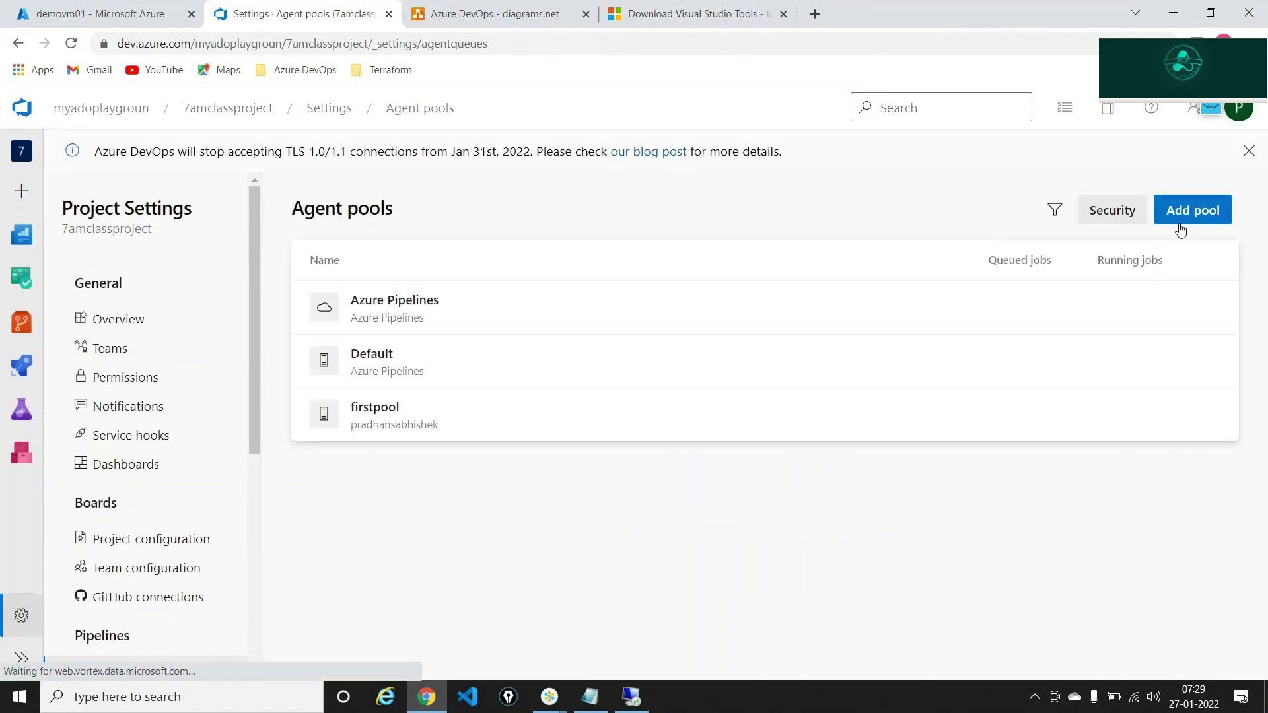
pyautogui.press('super')
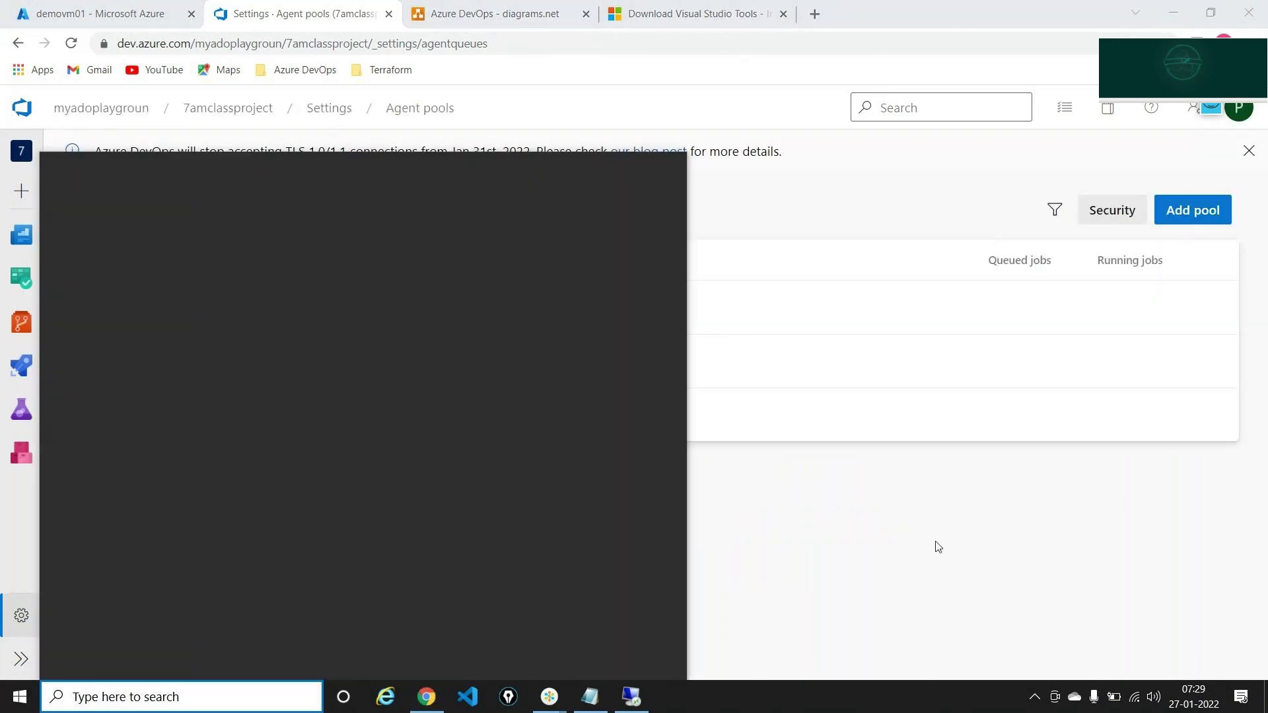
pyautogui.press('super')
pyautogui.click(583, 418)
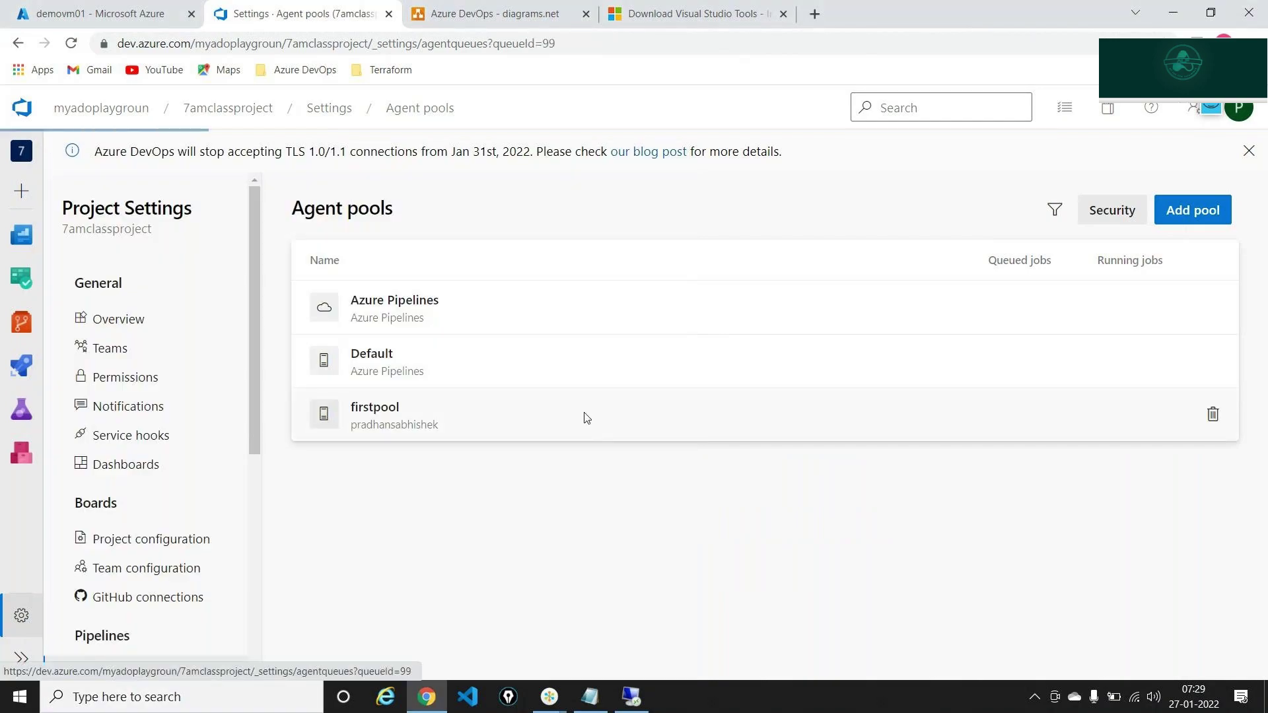
pyautogui.click(352, 250)
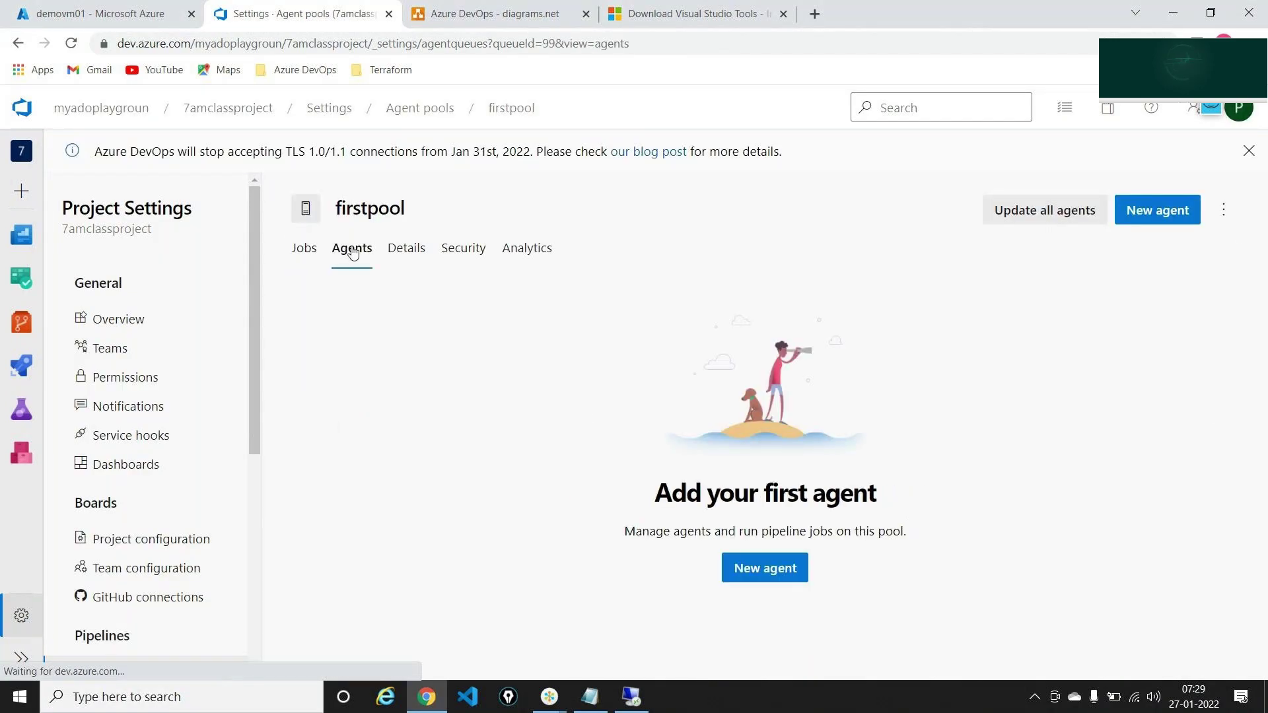
pyautogui.click(794, 563)
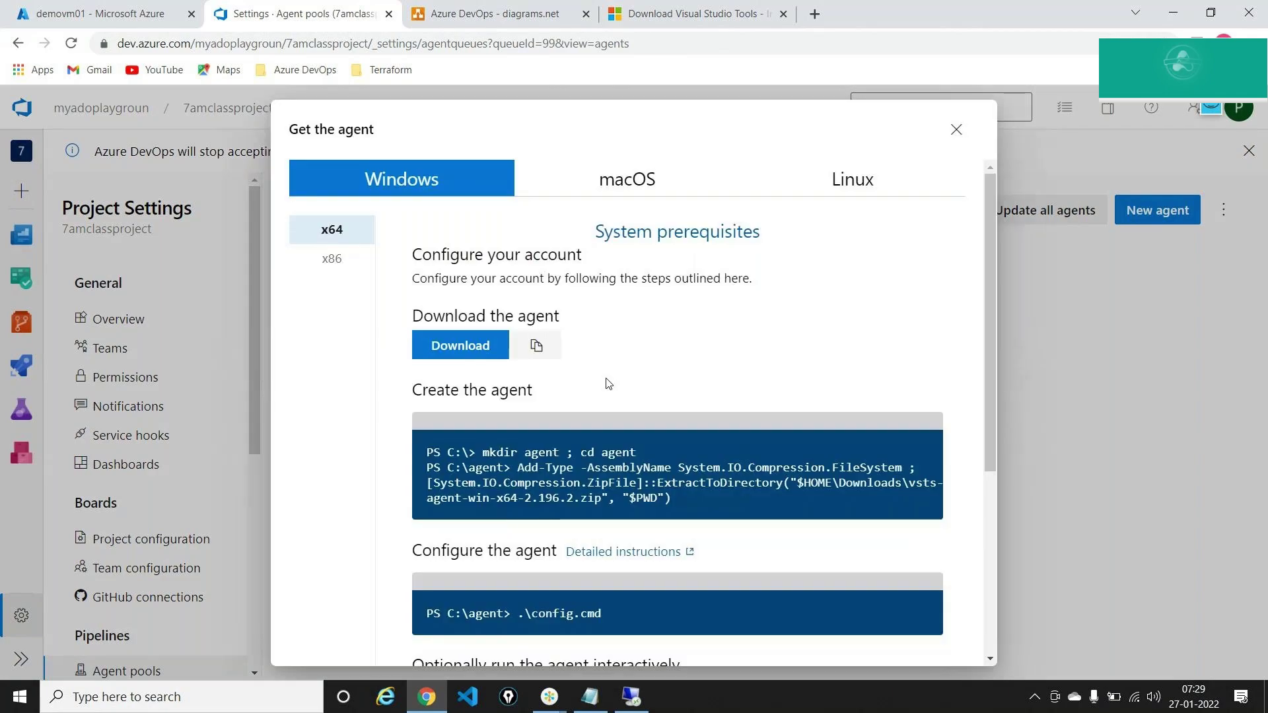
pyautogui.click(536, 345)
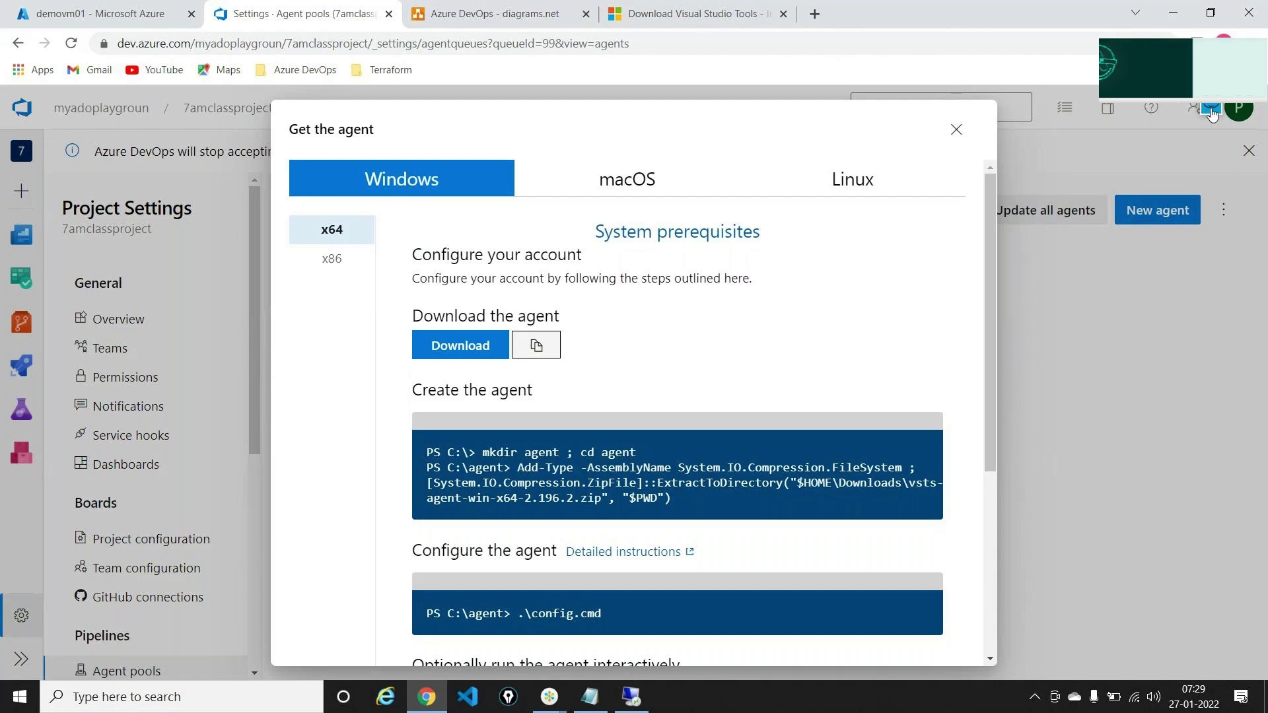
# Step: Mark the x64 and Windows options with pen strokes on screen and clear the annotations
pyautogui.hotkey('ctrl', 'alt', 'g')
pyautogui.click(1212, 145)
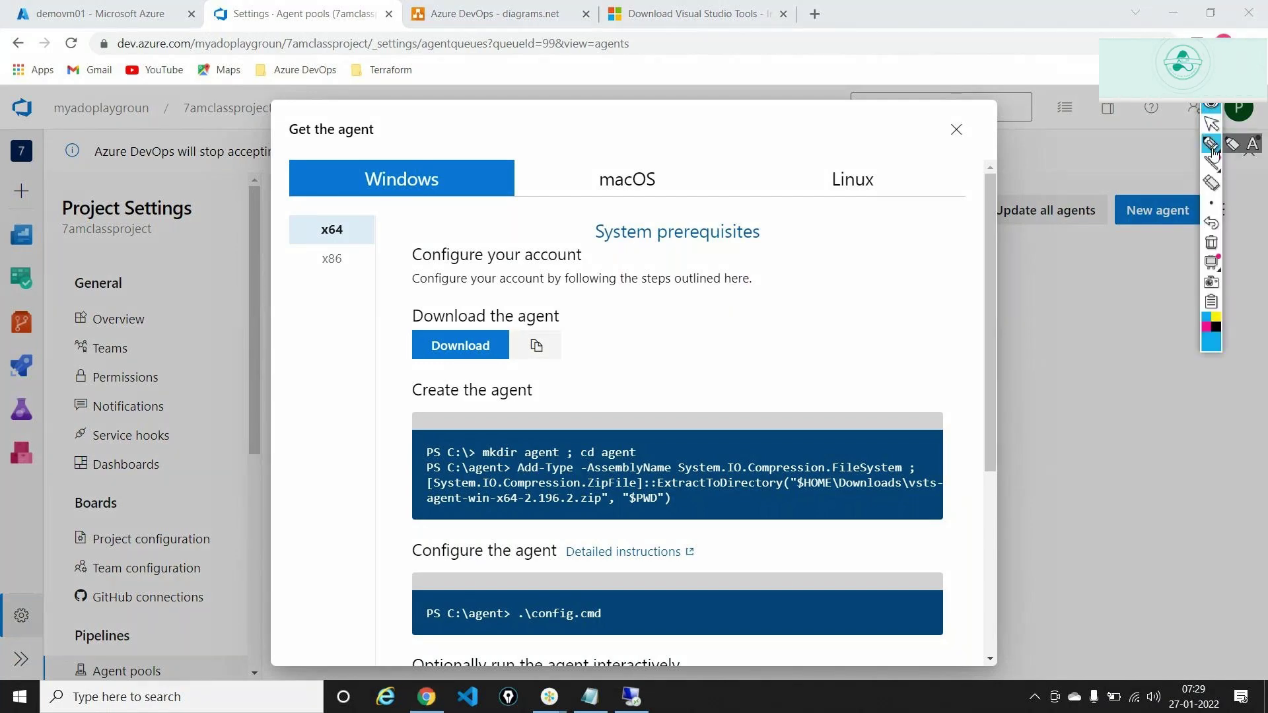
pyautogui.moveTo(438, 216); pyautogui.dragTo(381, 235)
pyautogui.moveTo(437, 128); pyautogui.dragTo(454, 148)
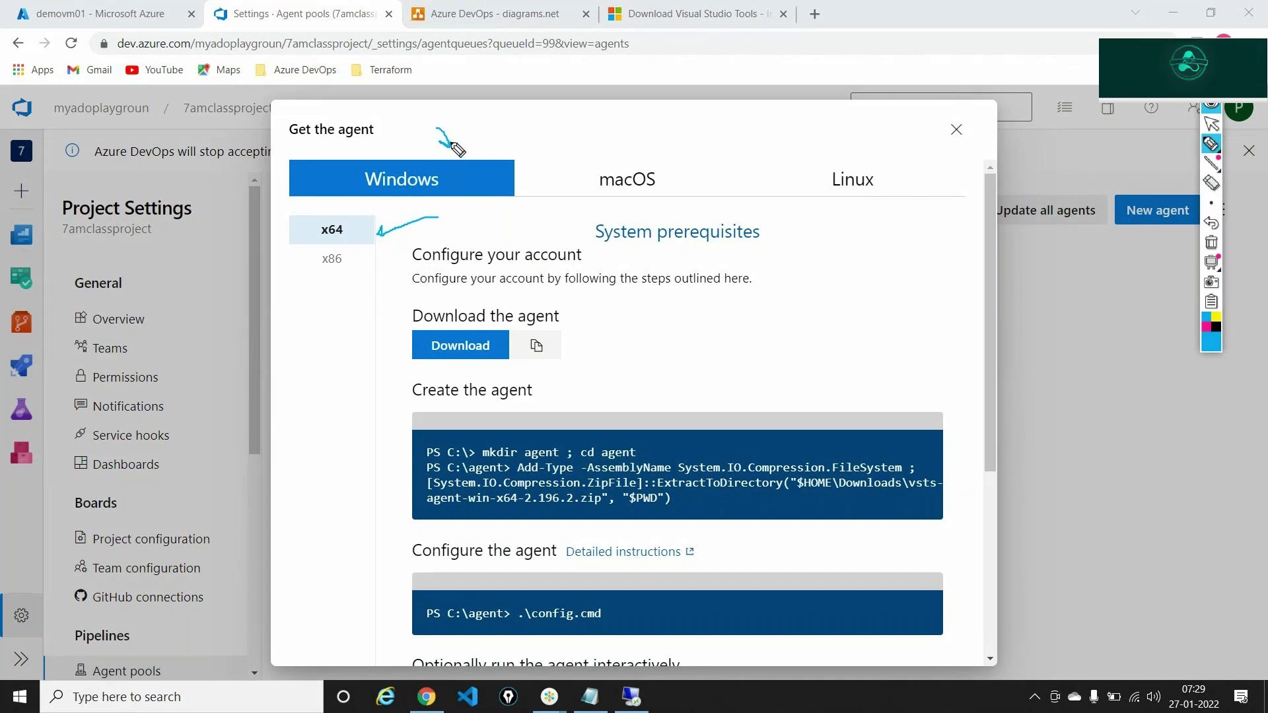
pyautogui.click(1211, 242)
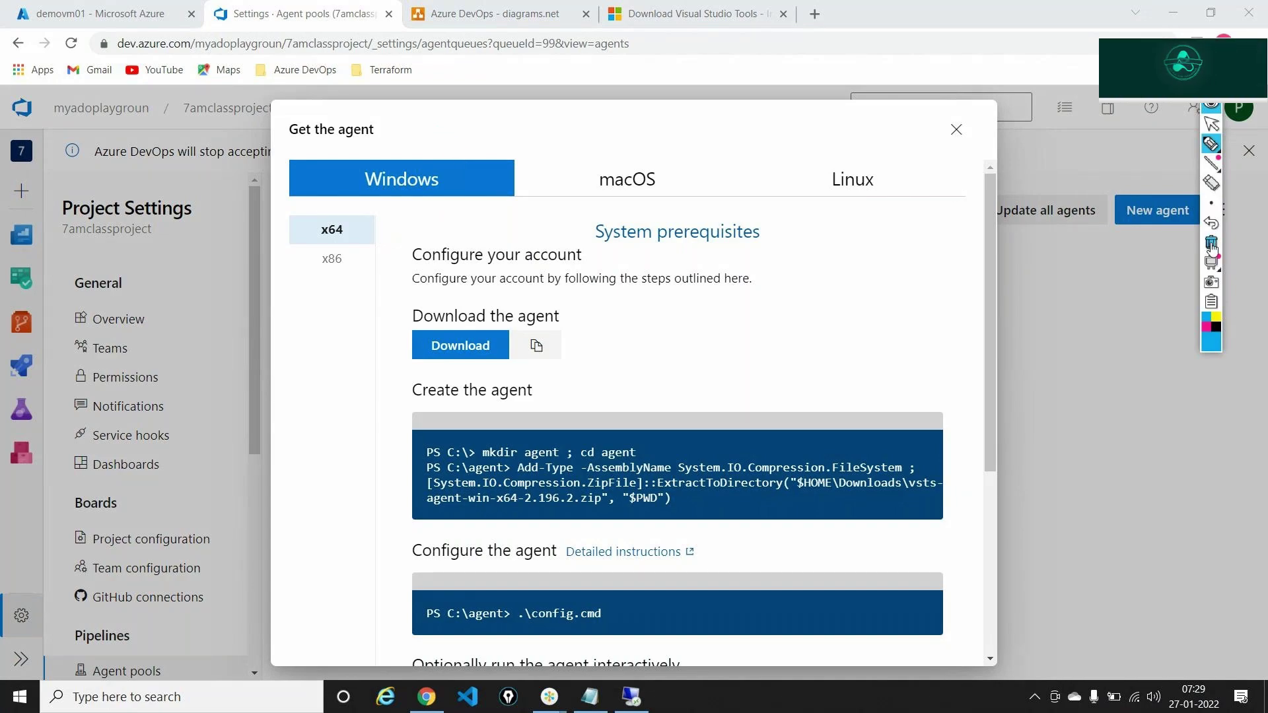
pyautogui.click(1210, 112)
# Step: In the remote session, start extracting the vsts-agent-win-x64-2.196.2 archive and create a destination folder named agent on the Windows (C:) drive
pyautogui.hotkey('alt', 'Tab')
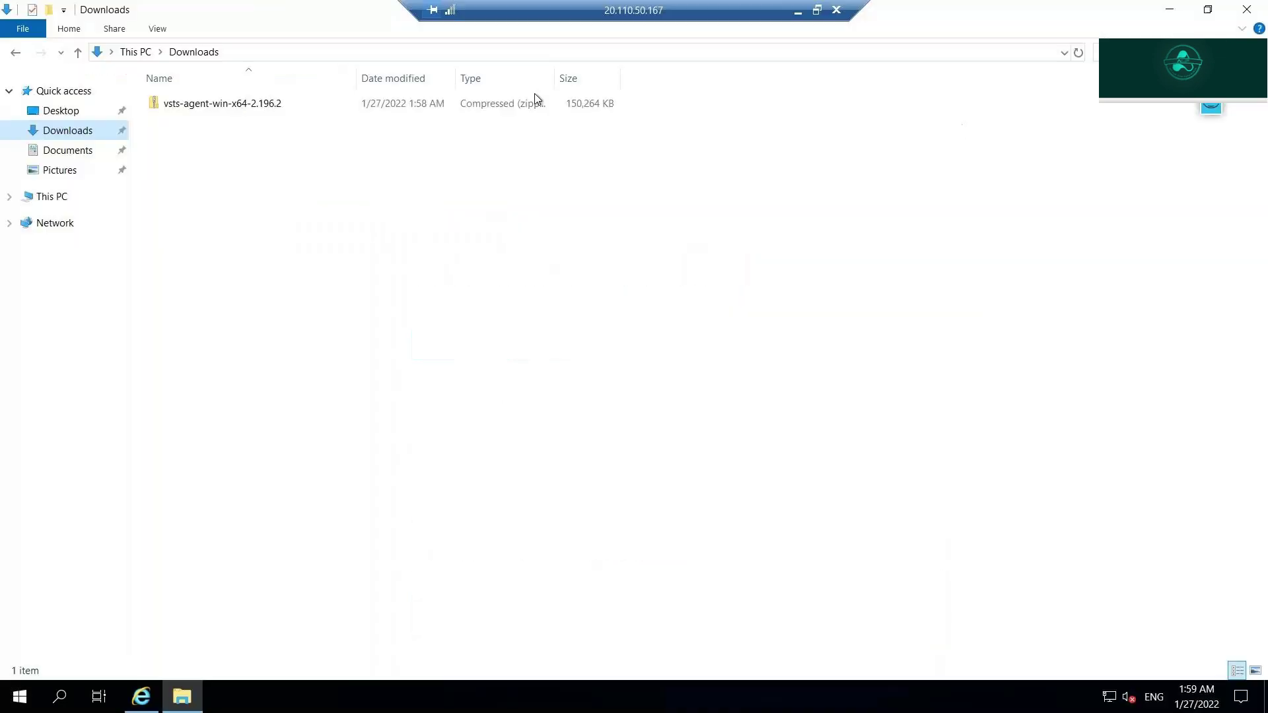
pyautogui.rightClick(340, 105)
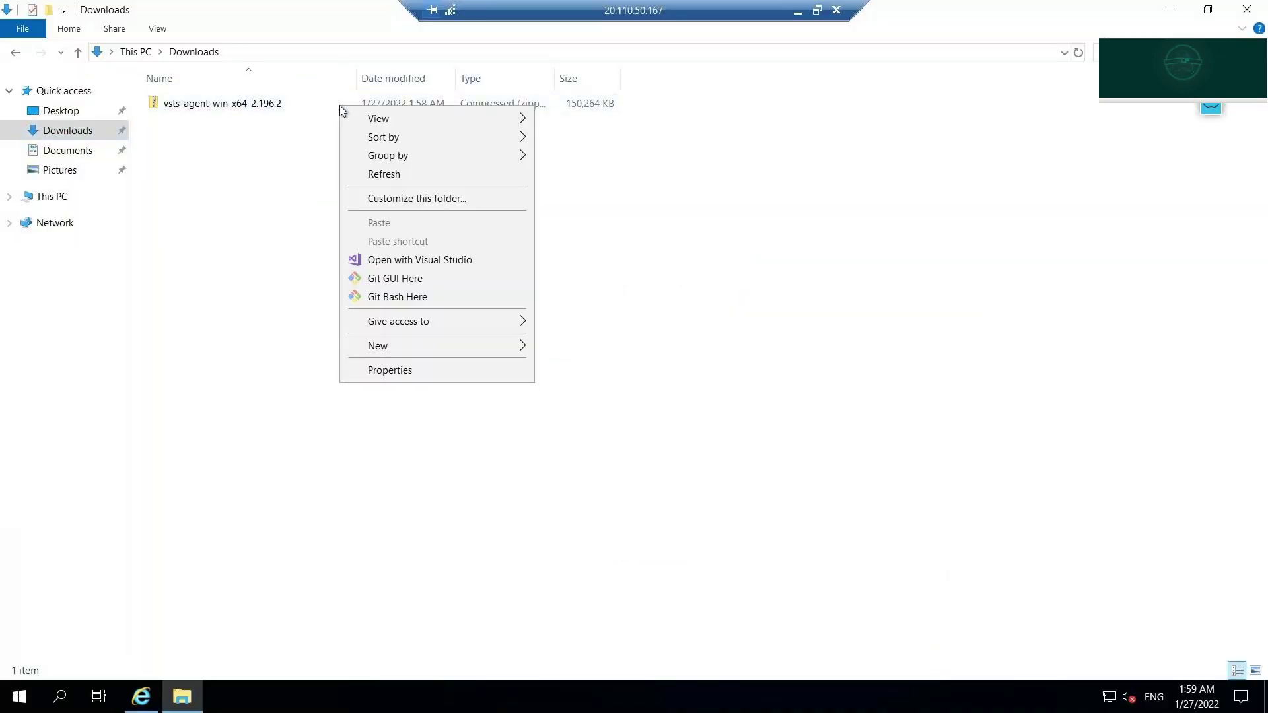
pyautogui.click(286, 108)
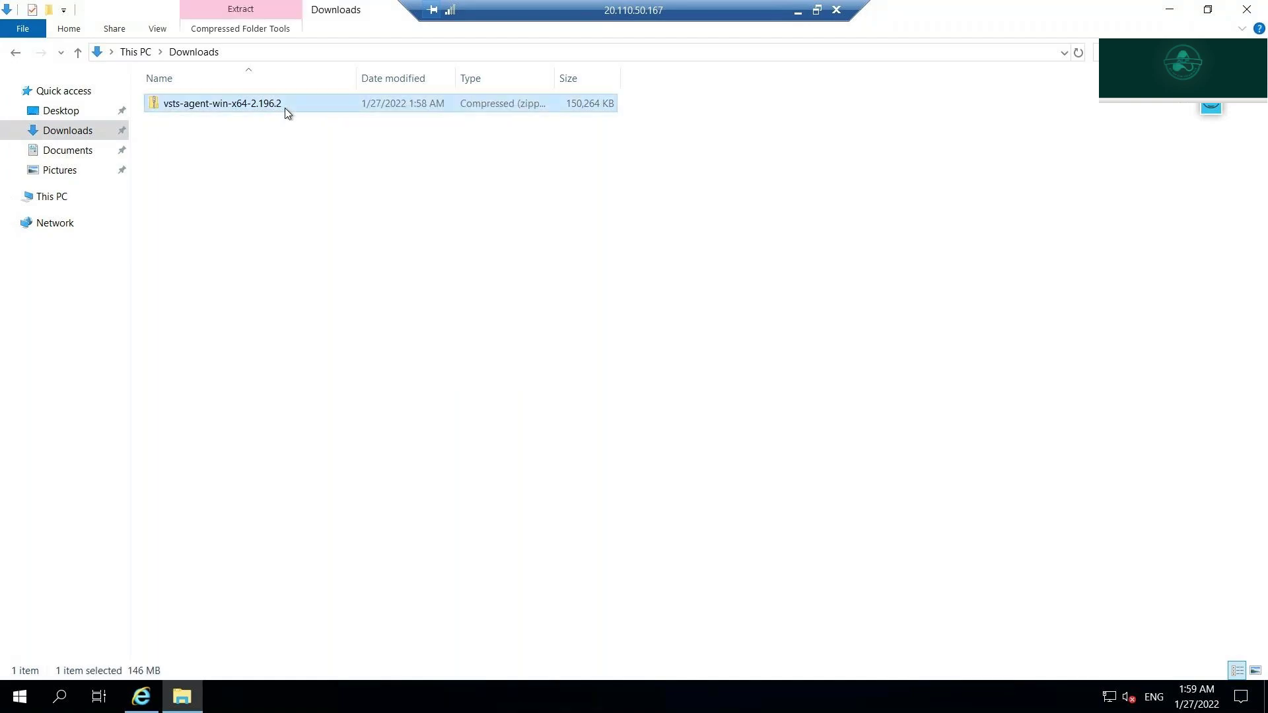
pyautogui.rightClick(286, 111)
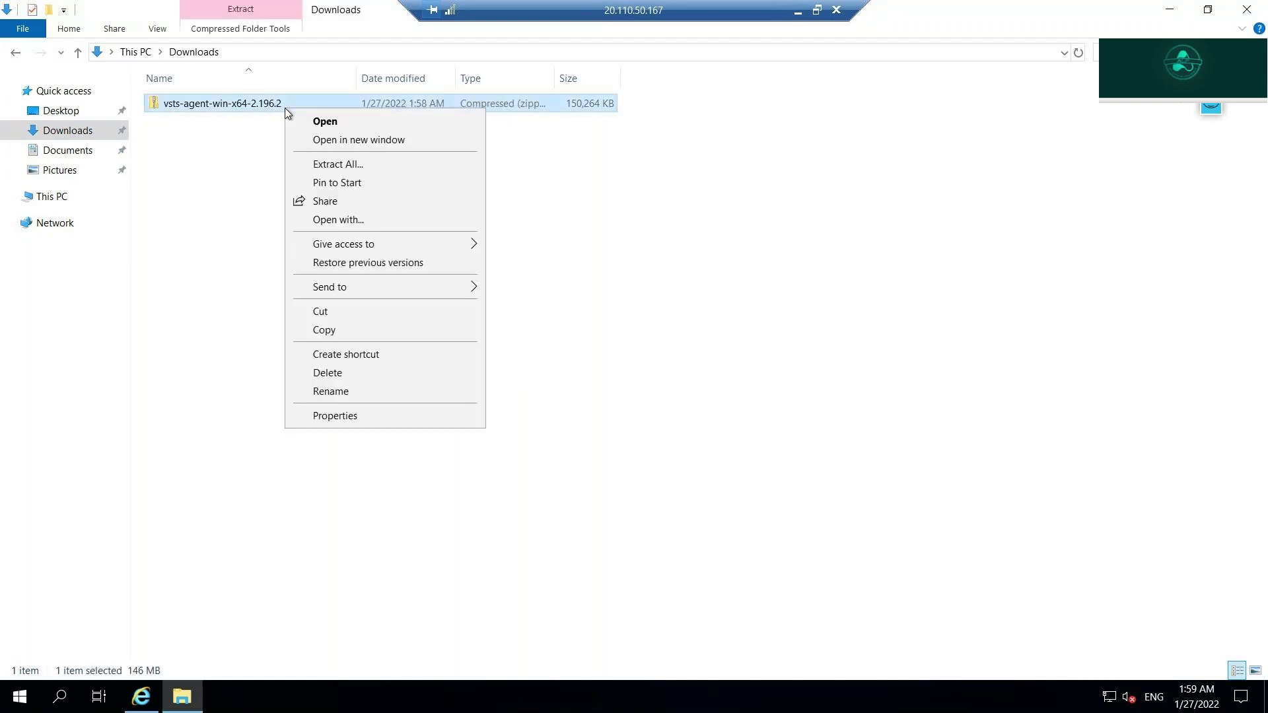
pyautogui.click(338, 164)
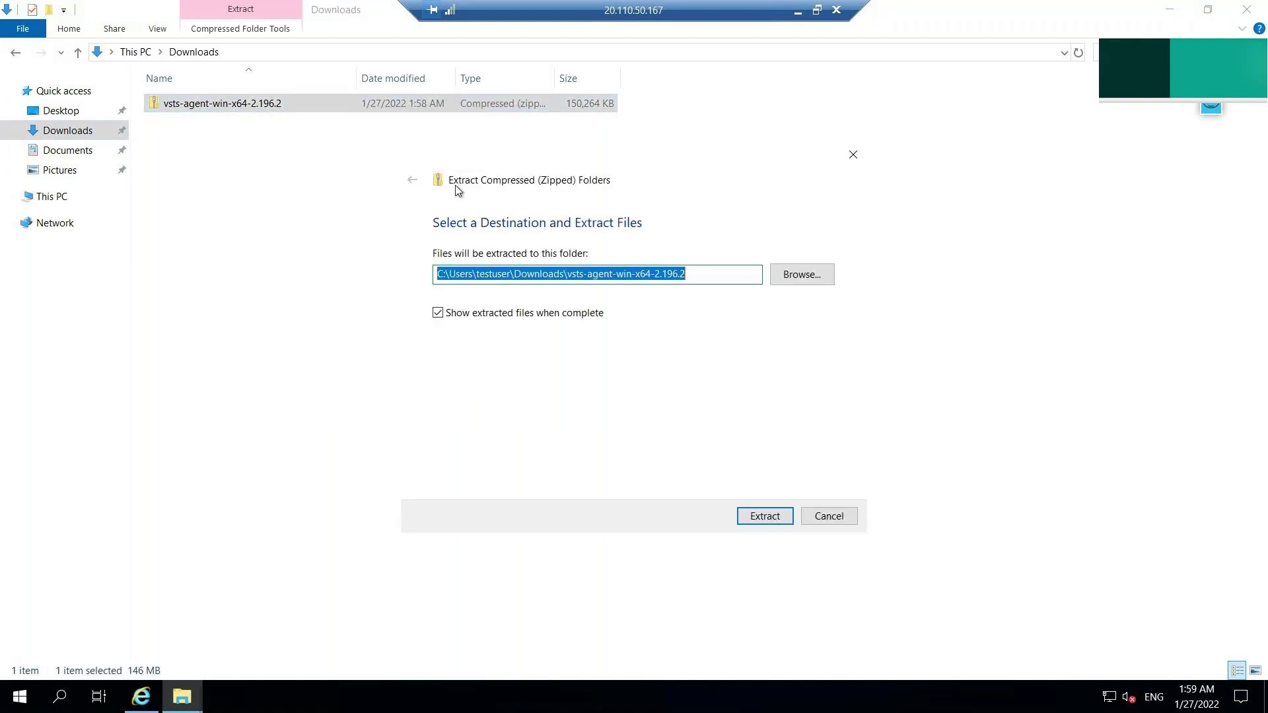
pyautogui.click(814, 276)
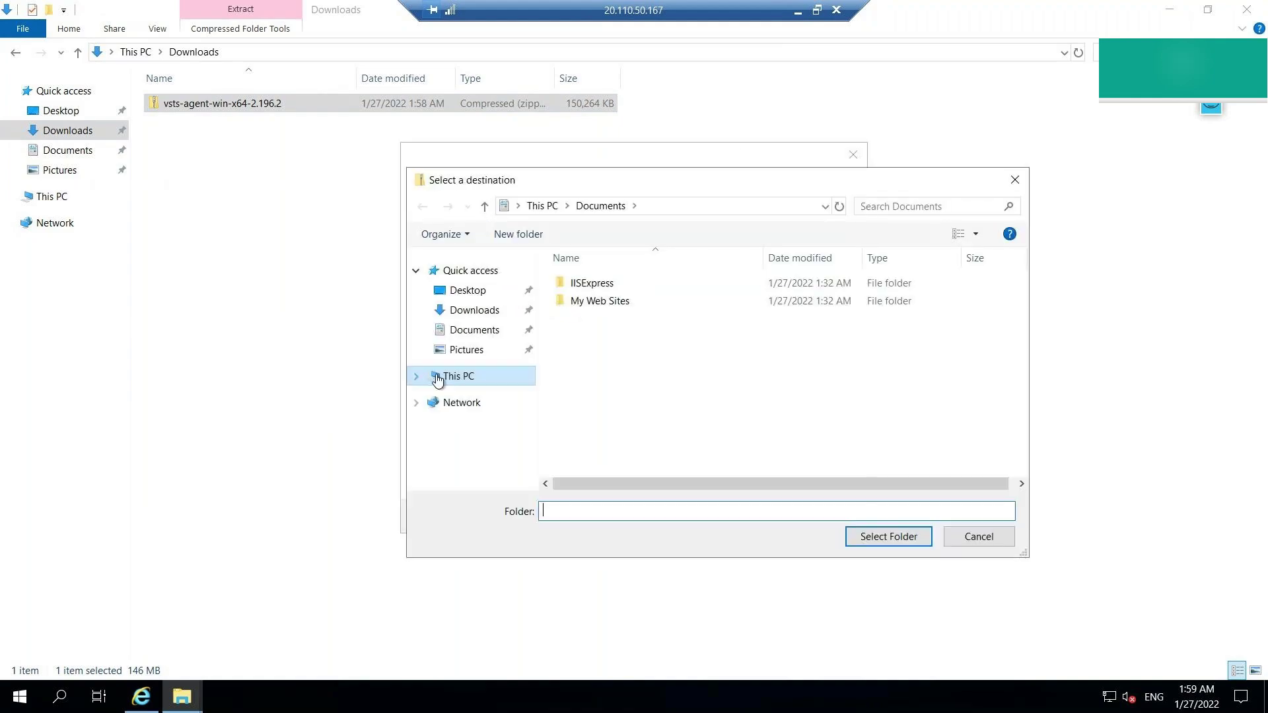
pyautogui.click(437, 377)
pyautogui.scroll(-2, 672, 421)
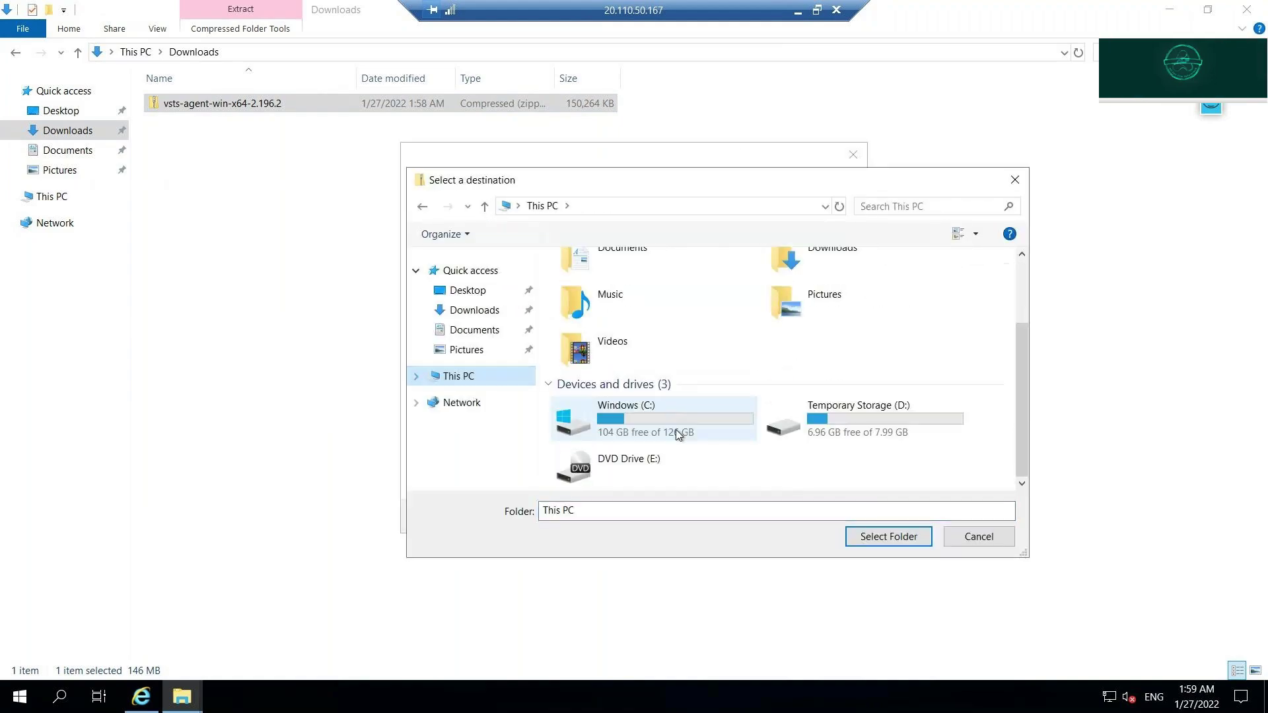
pyautogui.doubleClick(690, 439)
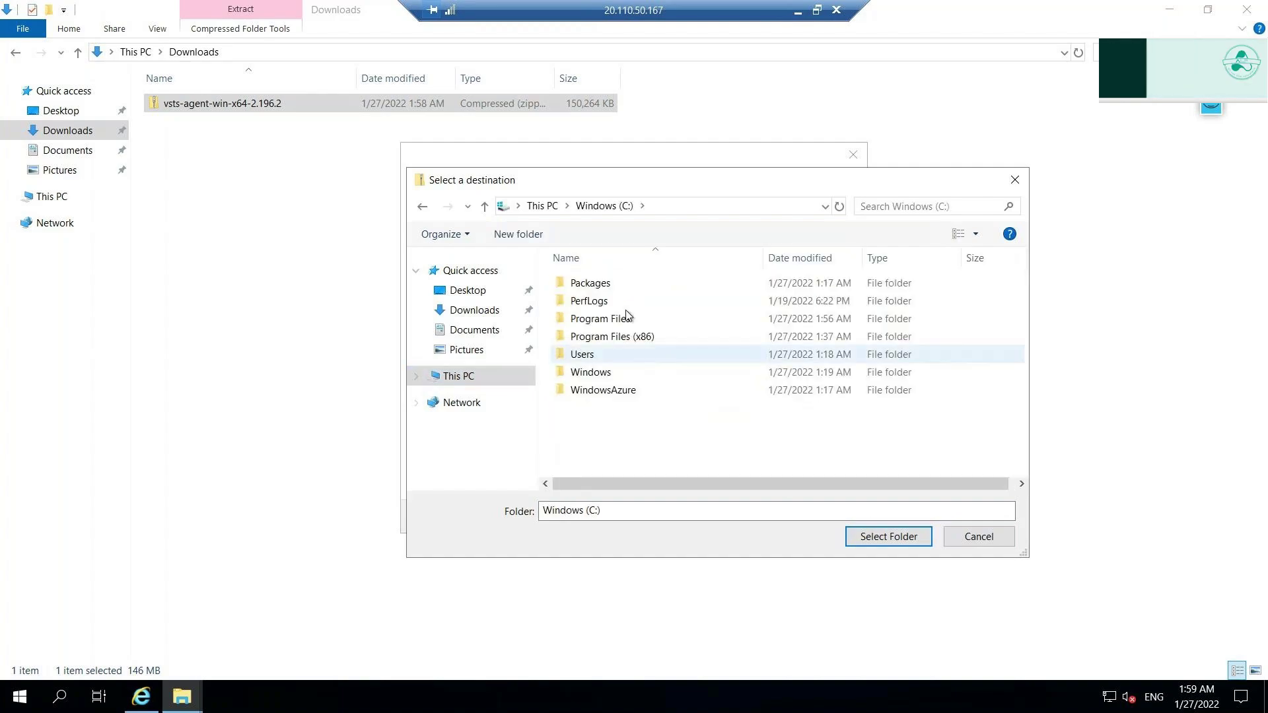
pyautogui.hotkey('ctrl', 'shift', 'n')
pyautogui.write('agent')
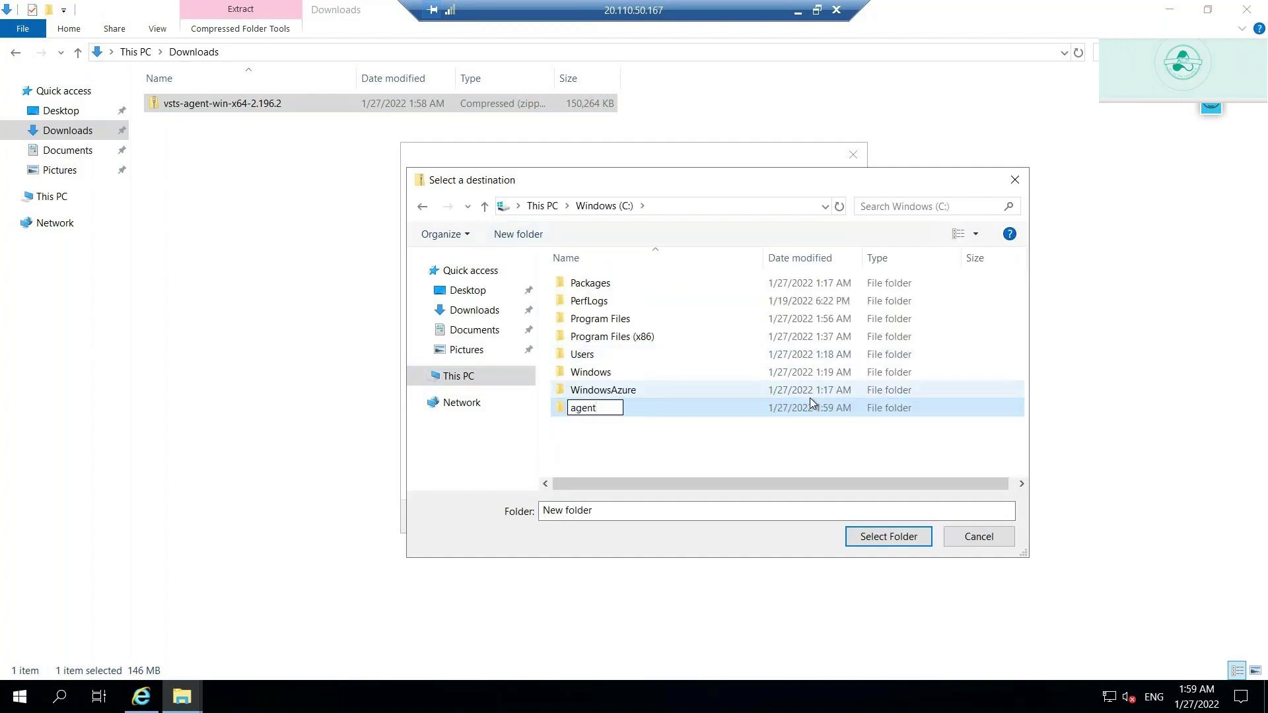
pyautogui.press('Return')
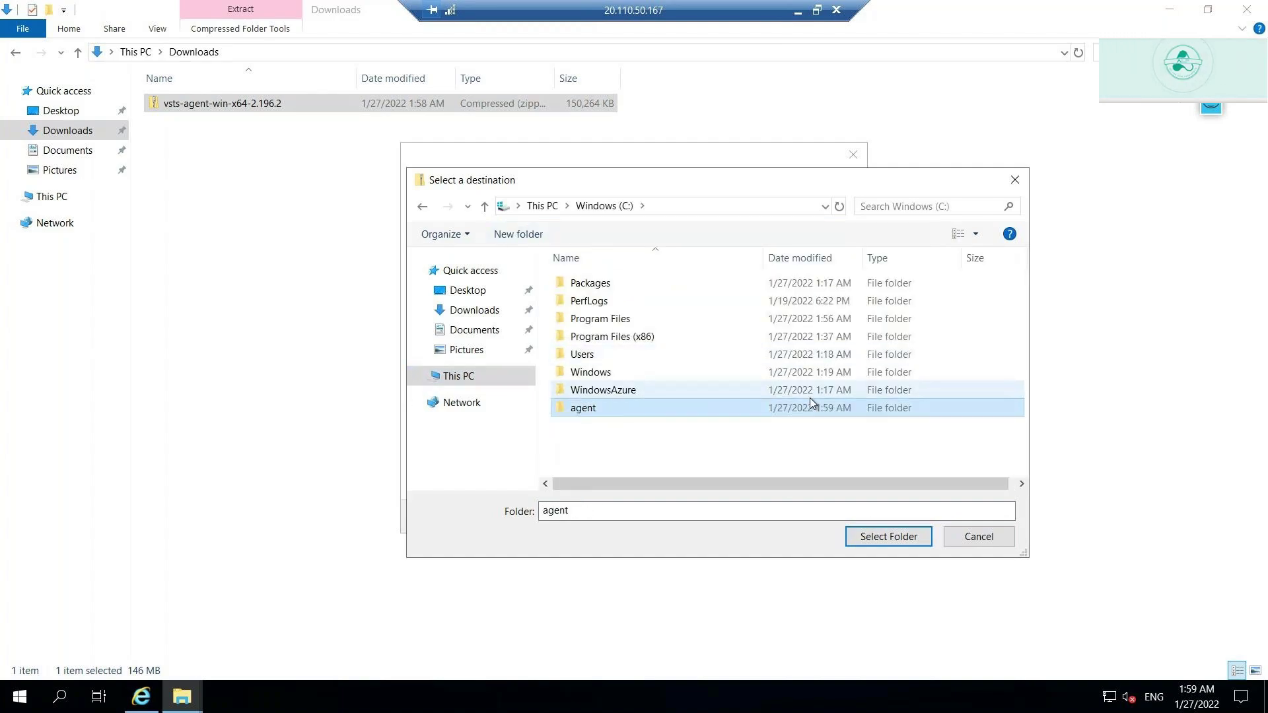
# Step: Choose the new agent folder as the destination and extract the archive into it
pyautogui.doubleClick(648, 407)
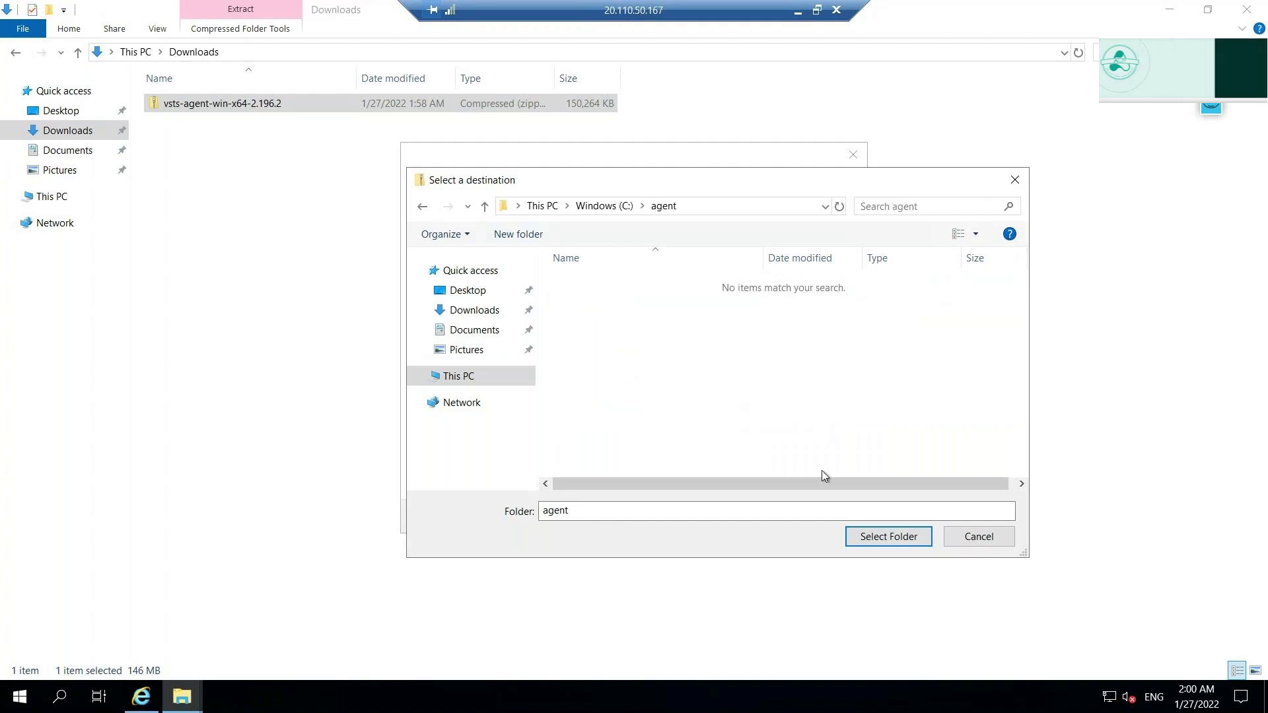
pyautogui.click(885, 535)
pyautogui.click(754, 516)
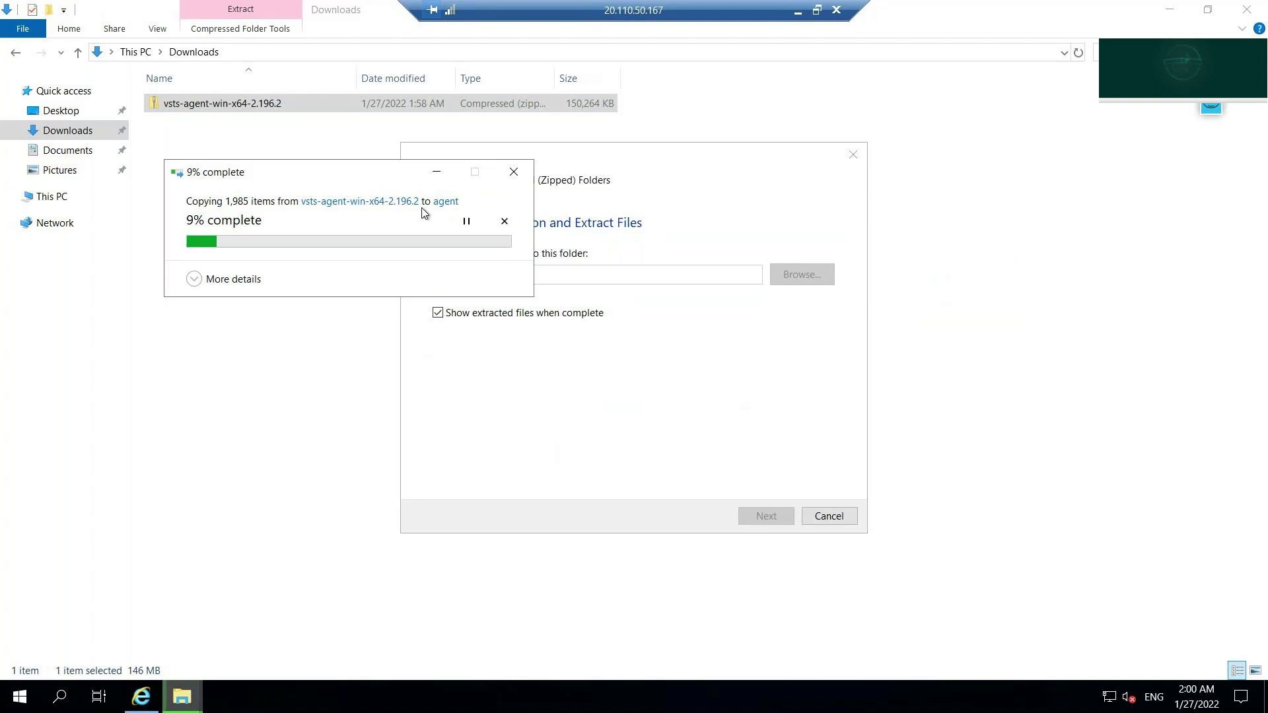
# Step: Return to the agent instructions in Azure DevOps and highlight the mkdir agent ; cd agent command
pyautogui.click(798, 12)
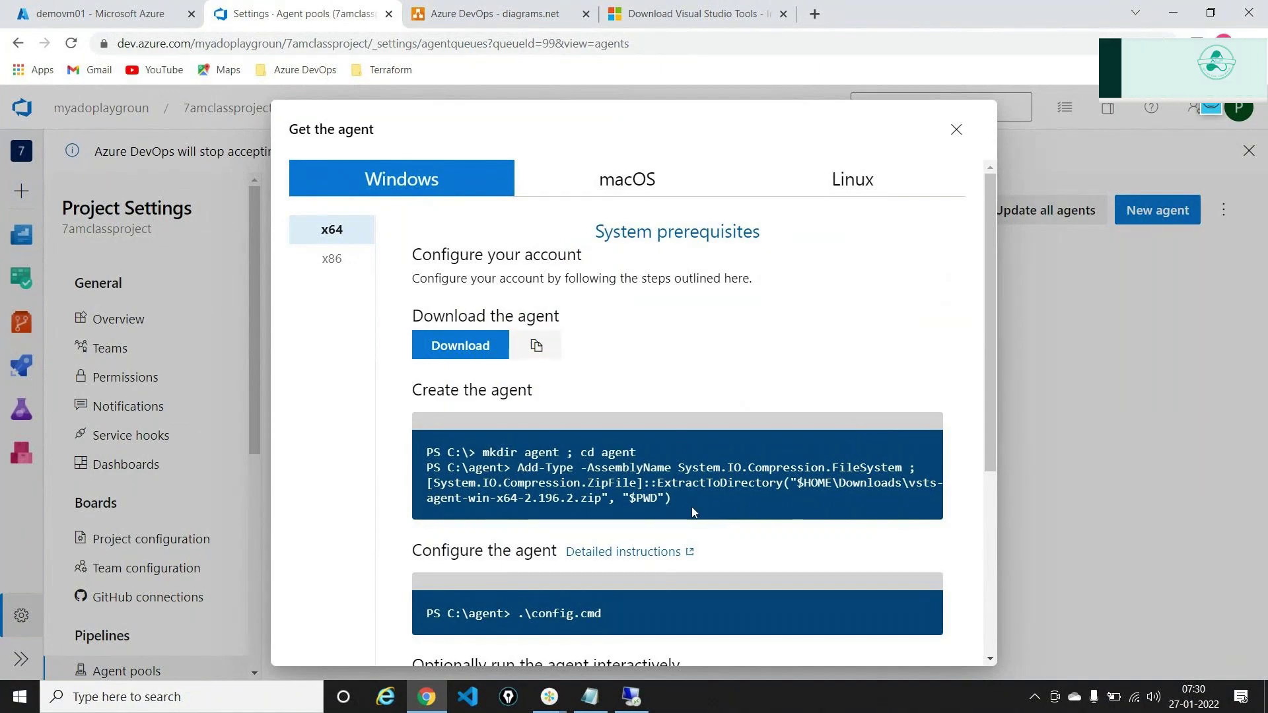
pyautogui.rightClick(485, 466)
pyautogui.press('Escape')
pyautogui.moveTo(482, 451); pyautogui.dragTo(636, 451)
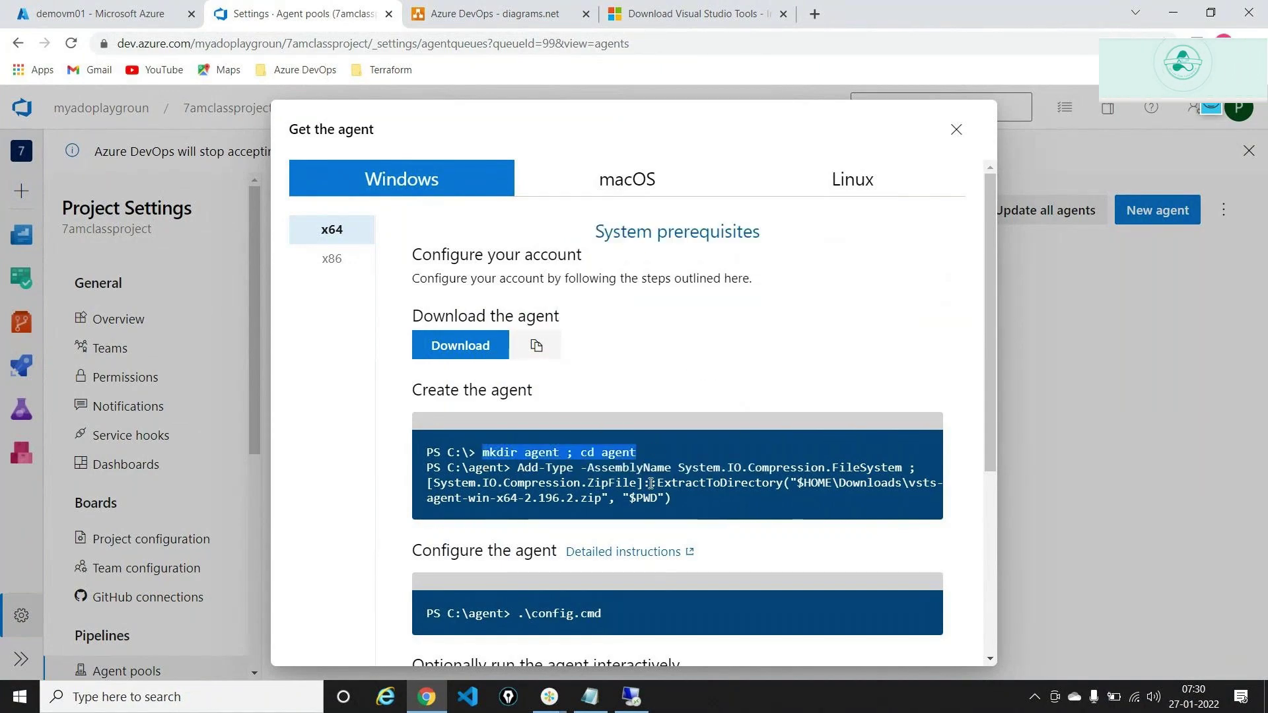
# Step: Highlight the Create the agent heading, the mkdir agent and cd agent commands, and the Add-Type archive extraction command in the instructions
pyautogui.click(646, 487)
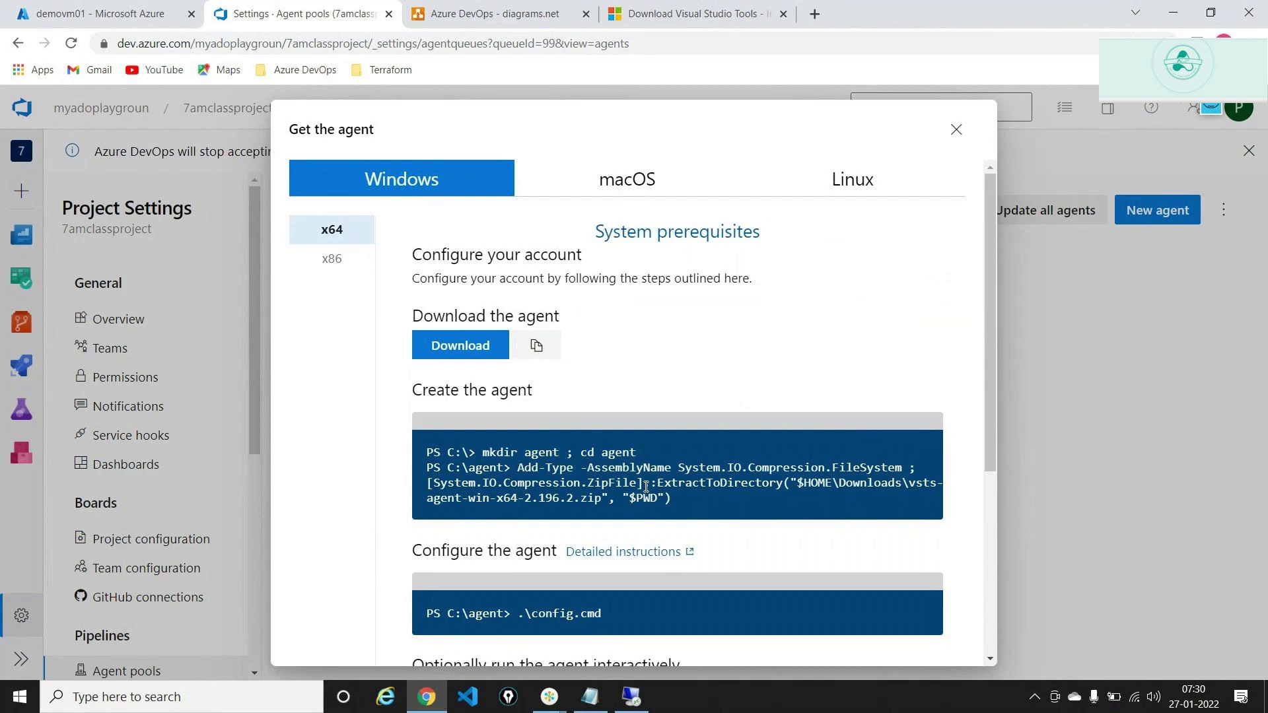
pyautogui.doubleClick(422, 388)
pyautogui.tripleClick(422, 388)
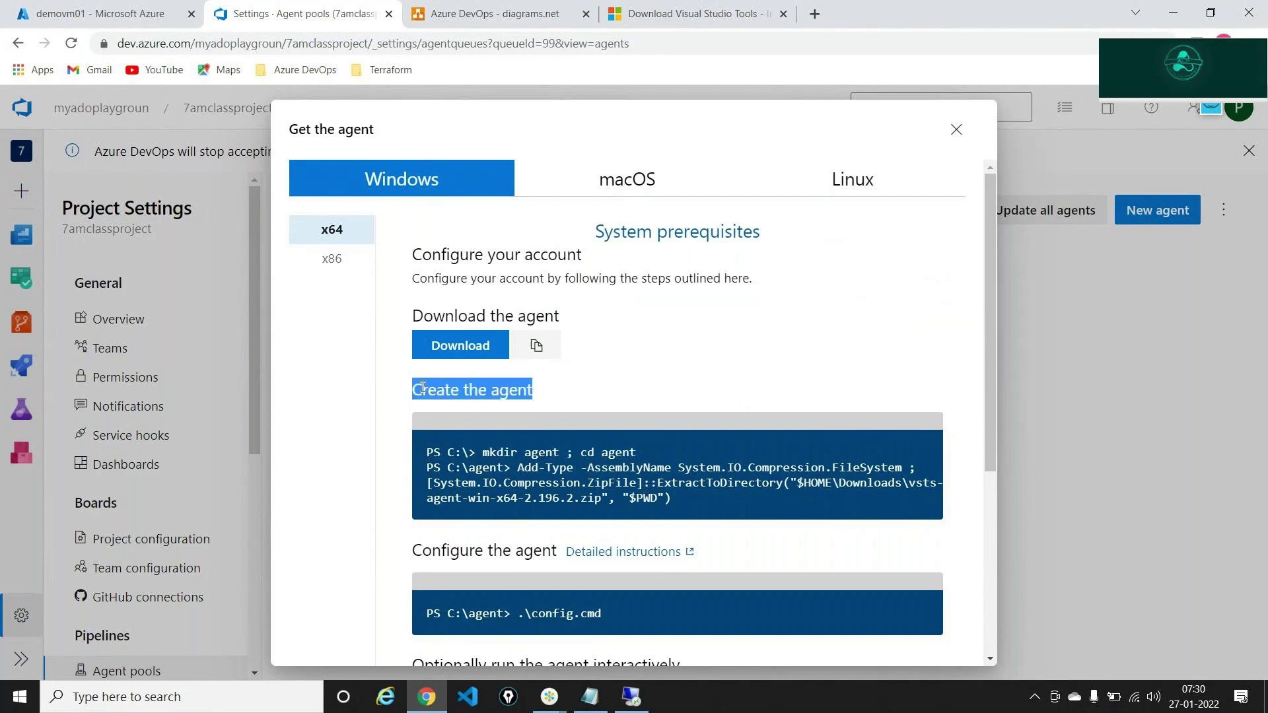
pyautogui.doubleClick(499, 452)
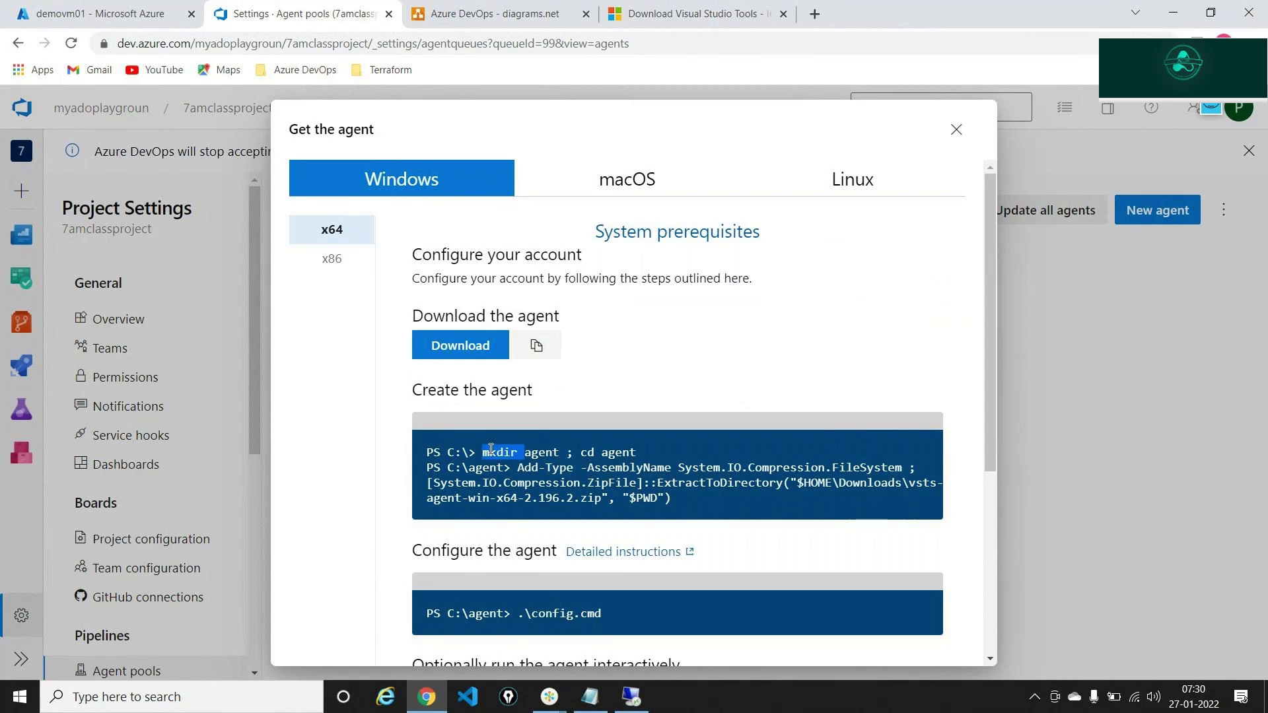
pyautogui.doubleClick(542, 452)
pyautogui.click(583, 452)
pyautogui.moveTo(583, 452); pyautogui.dragTo(640, 453)
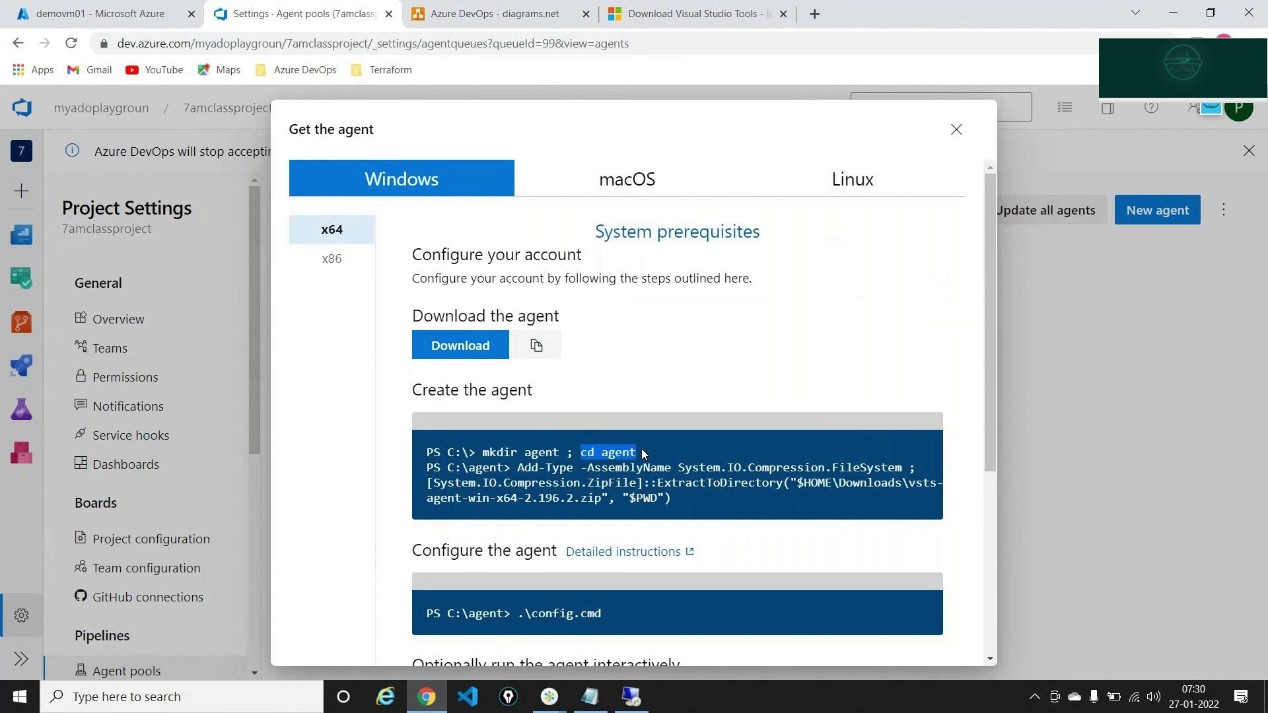
pyautogui.moveTo(519, 467); pyautogui.dragTo(705, 469)
pyautogui.click(712, 500)
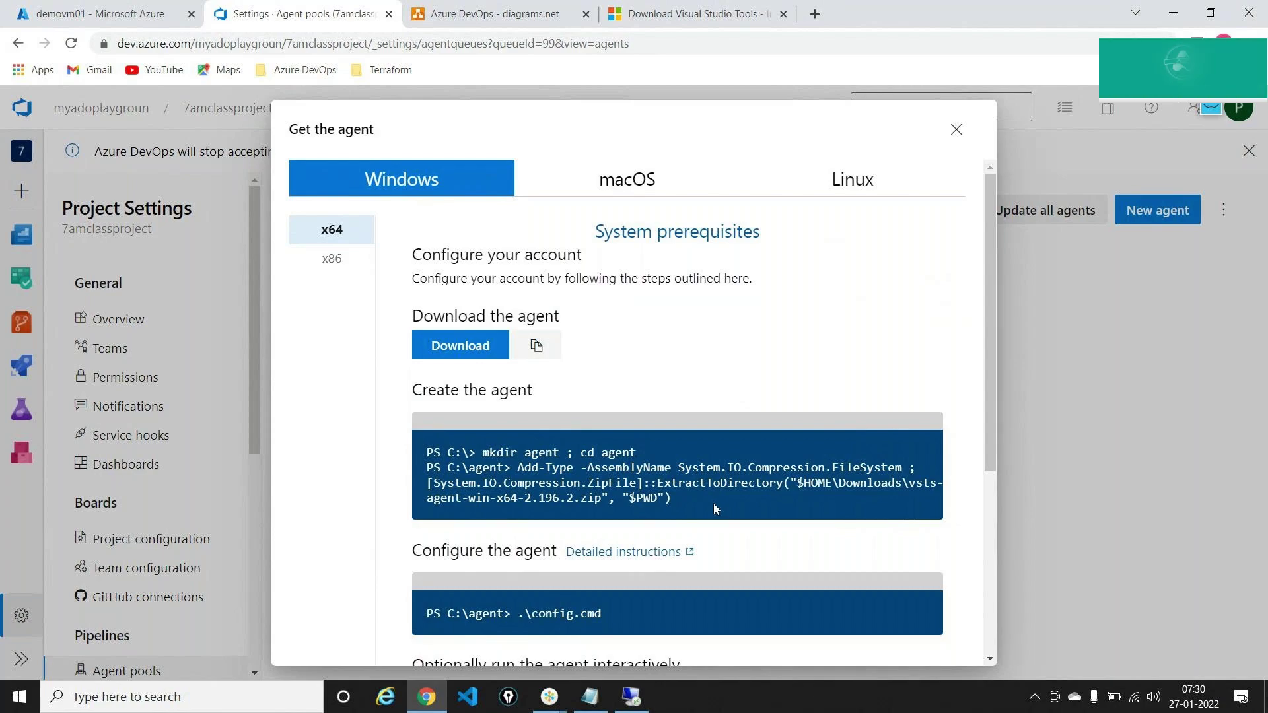
pyautogui.moveTo(713, 503); pyautogui.dragTo(517, 467)
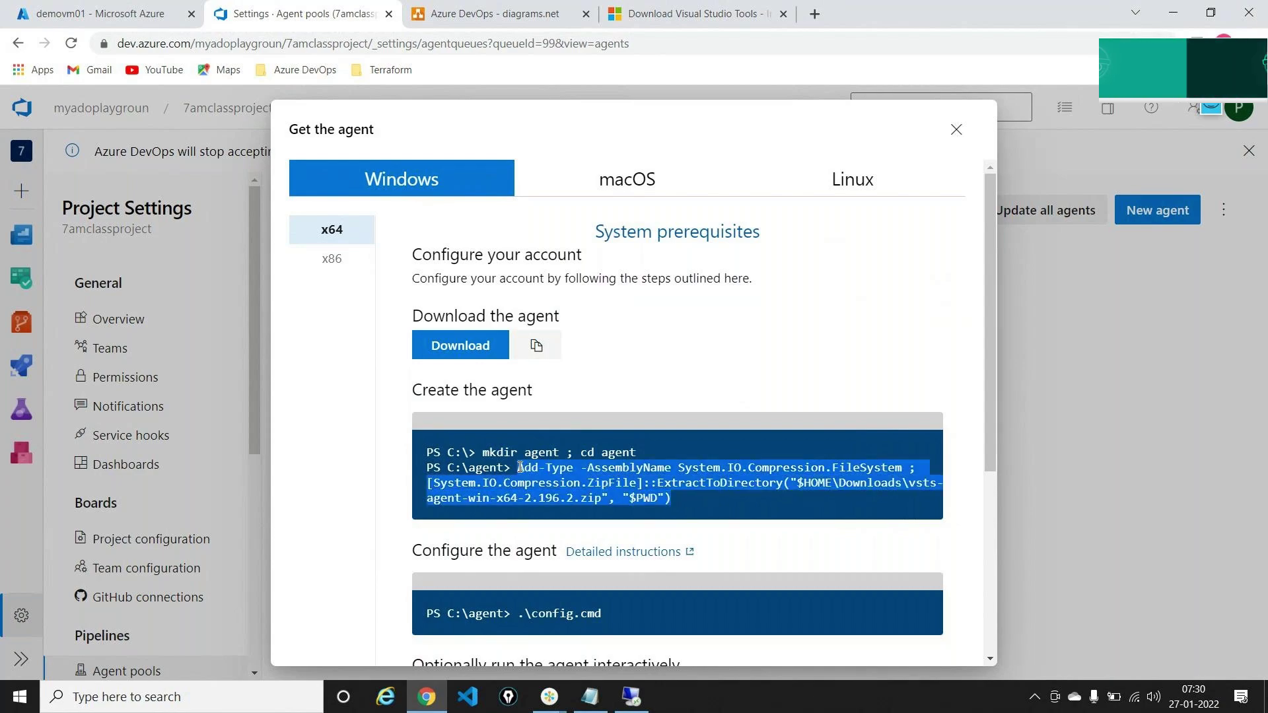
# Step: Check the archive extraction progress in the remote session and return to the Configure the agent section of the Azure DevOps instructions
pyautogui.click(632, 699)
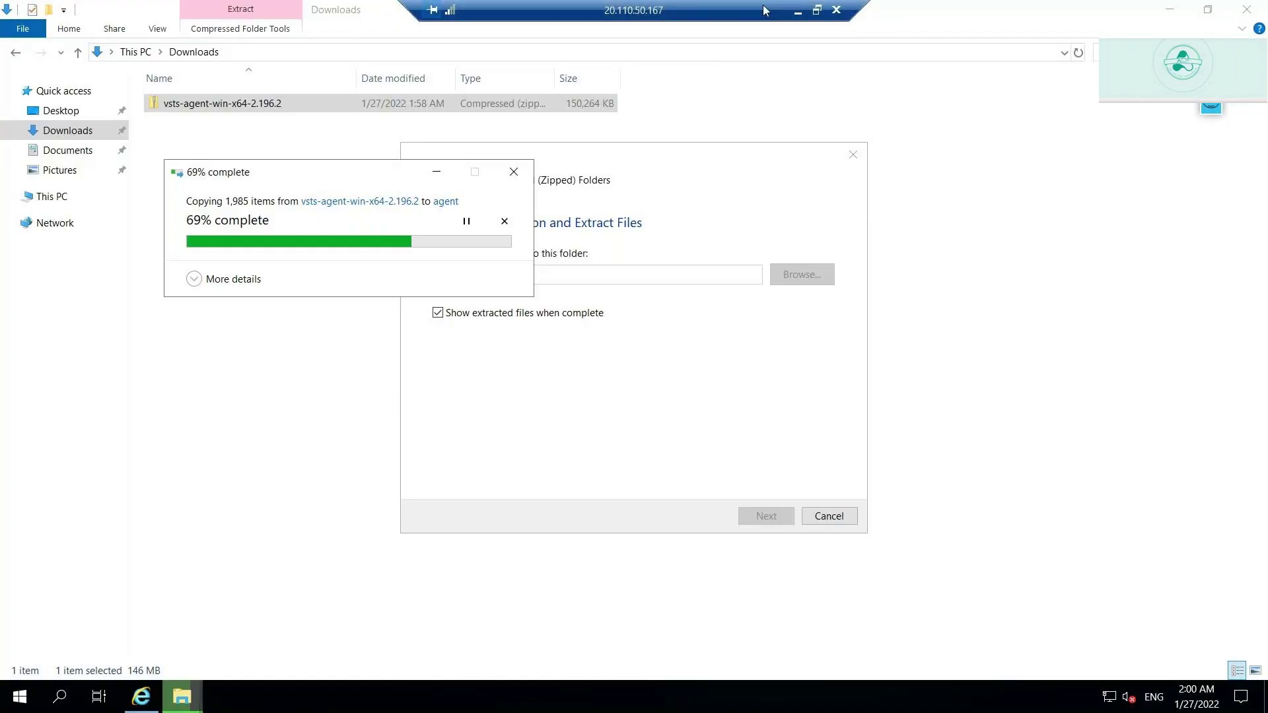
pyautogui.click(798, 14)
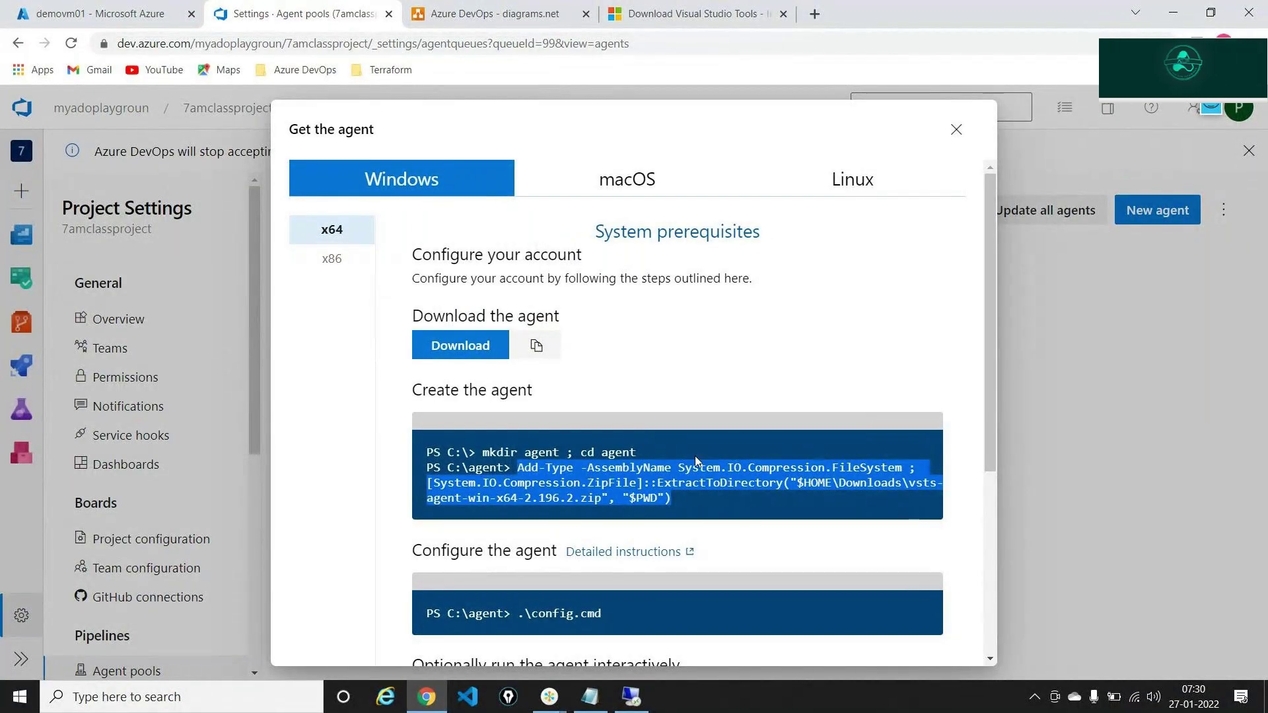
pyautogui.scroll(-5, 695, 455)
pyautogui.click(647, 313)
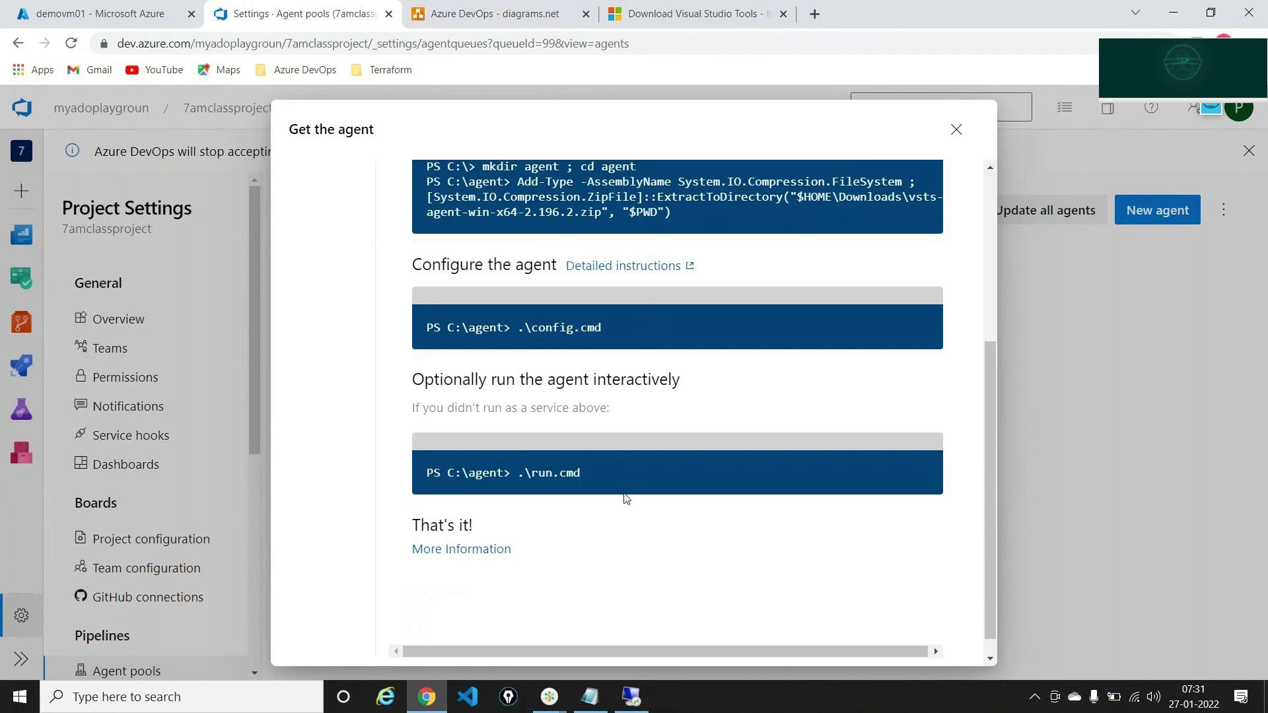
# Step: Switch to the Notepad notes and add an "Installation:" heading below the three numbered items
pyautogui.click(589, 696)
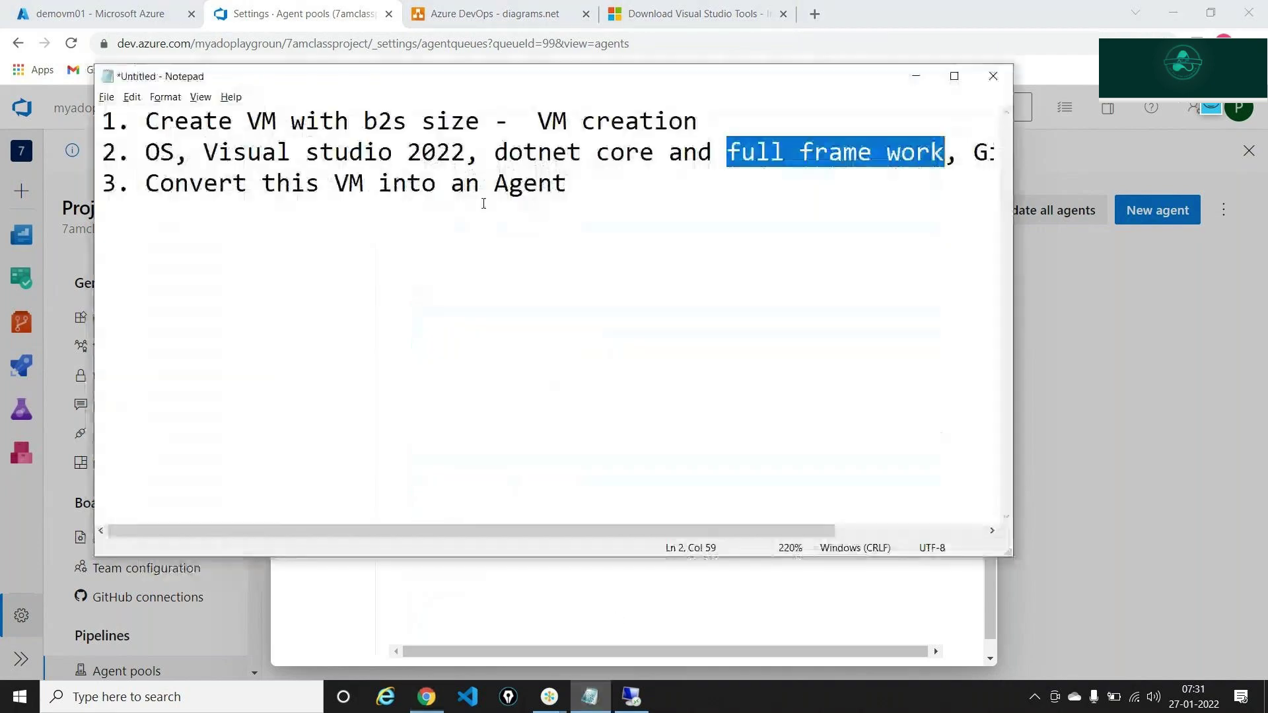
pyautogui.hotkey('ctrl', 'End')
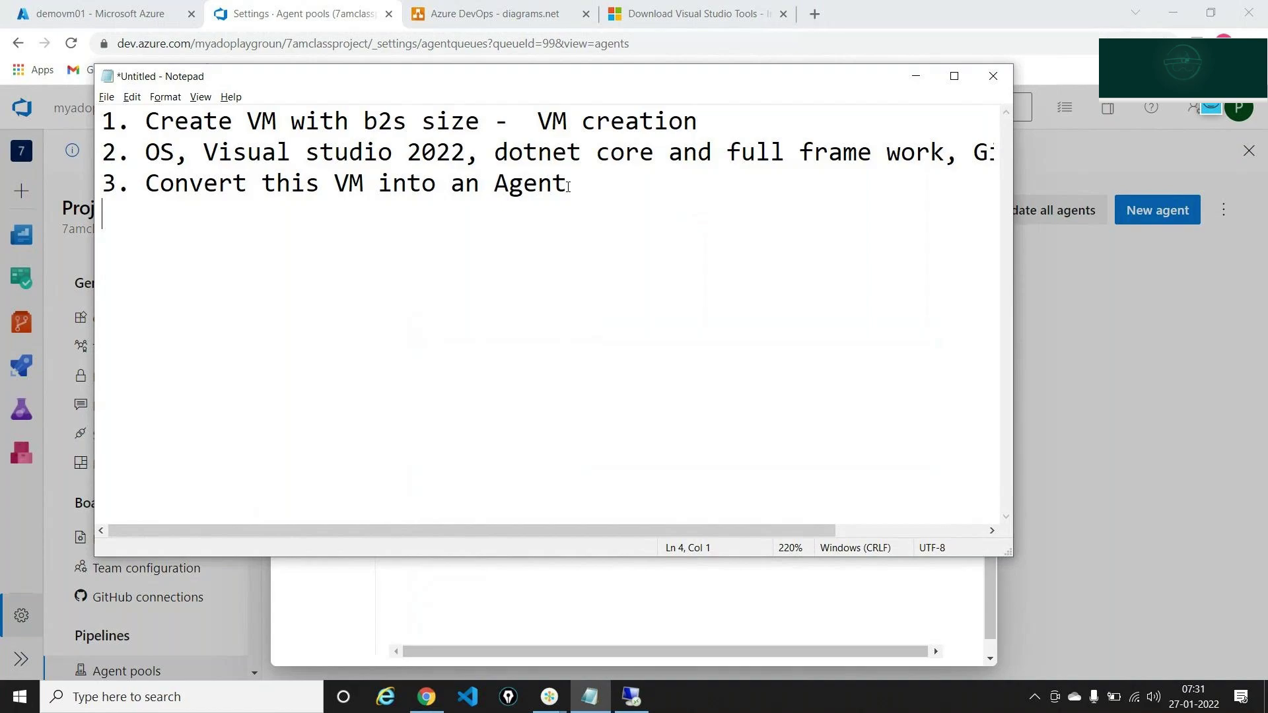
pyautogui.write('4.')
pyautogui.press('BackSpace')
pyautogui.press('BackSpace')
pyautogui.press('BackSpace')
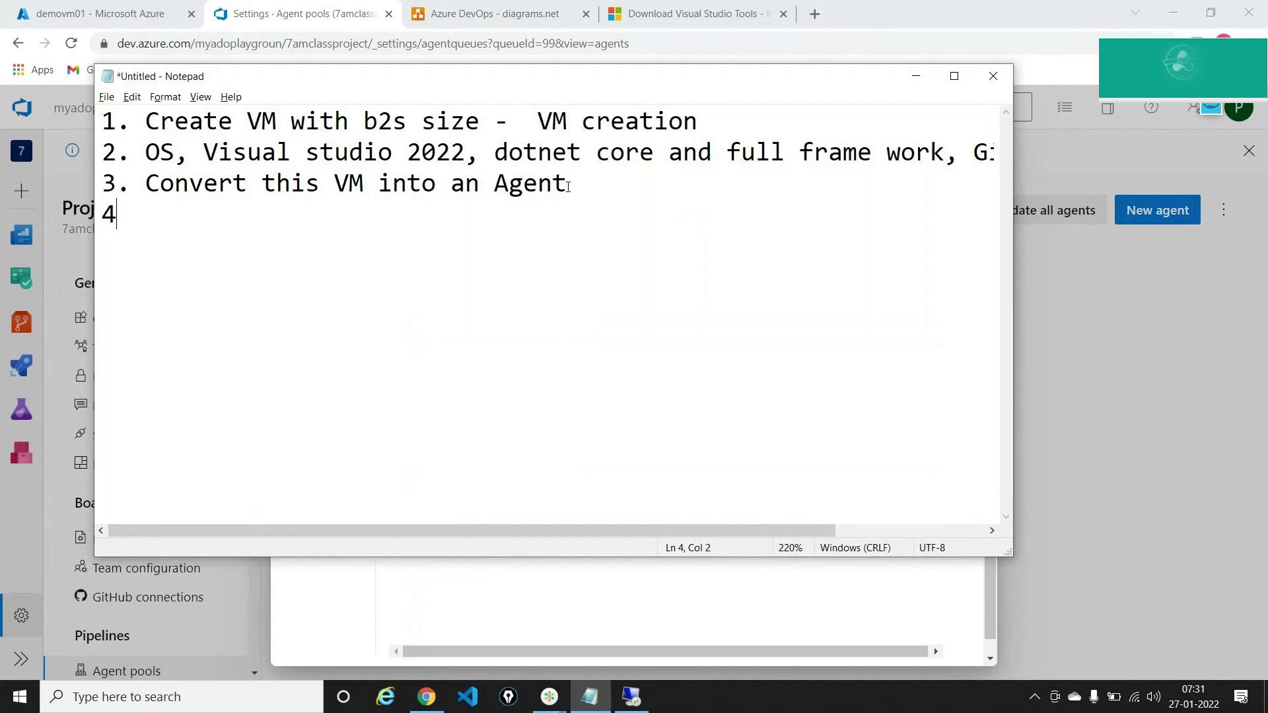
pyautogui.press('Return')
pyautogui.press('Return')
pyautogui.write('Installati')
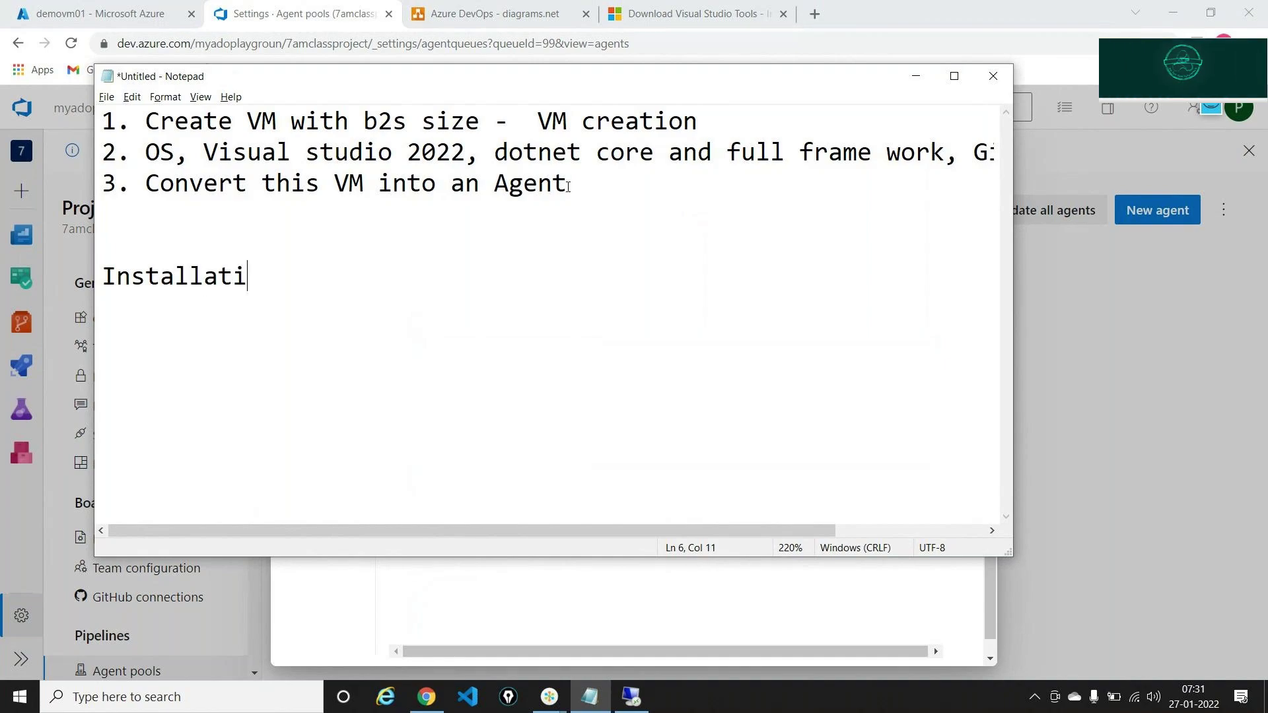
pyautogui.write('on:')
pyautogui.press('Return')
pyautogui.press('Return')
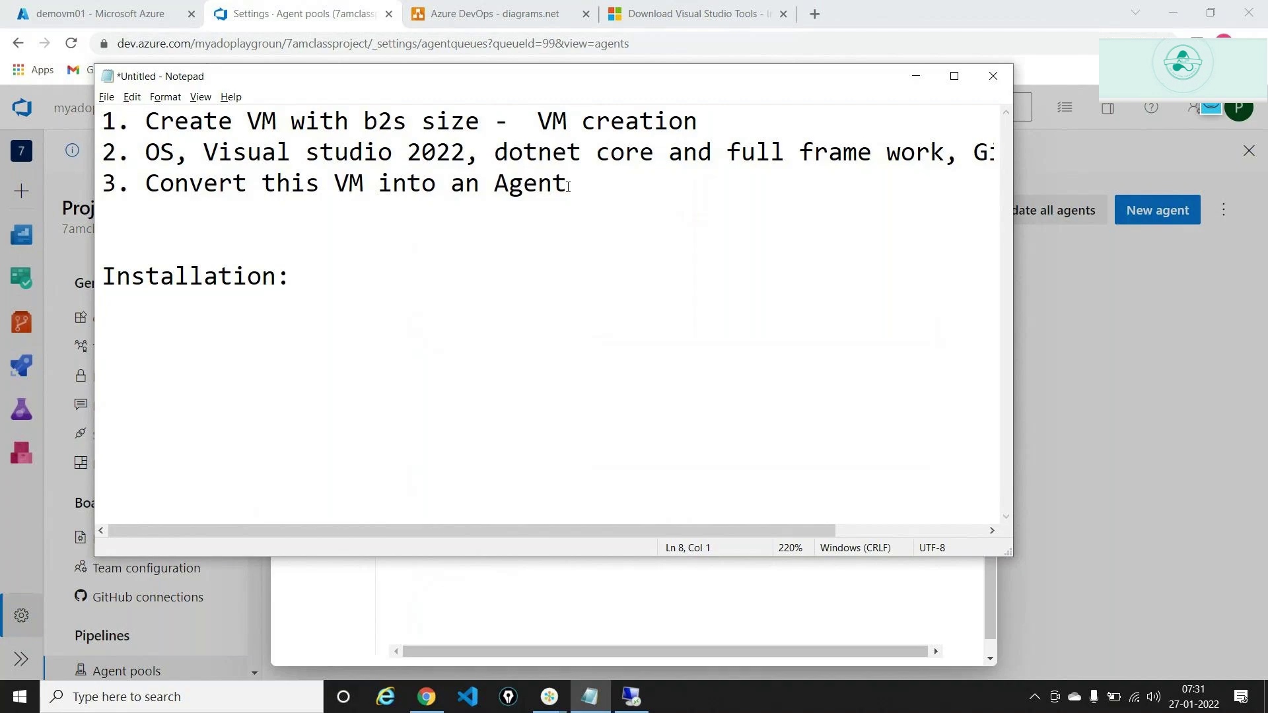
# Step: Add the line "config" under the Installation heading and minimize the notes
pyautogui.write('con')
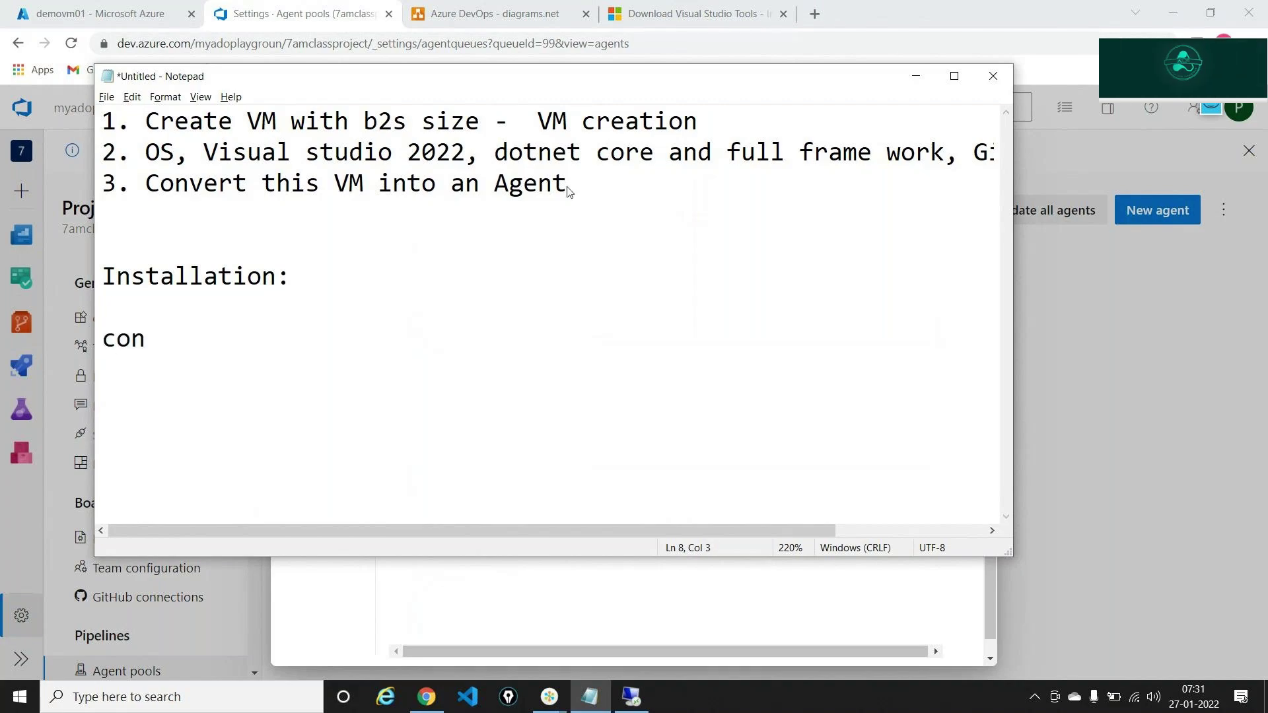
pyautogui.write('fig')
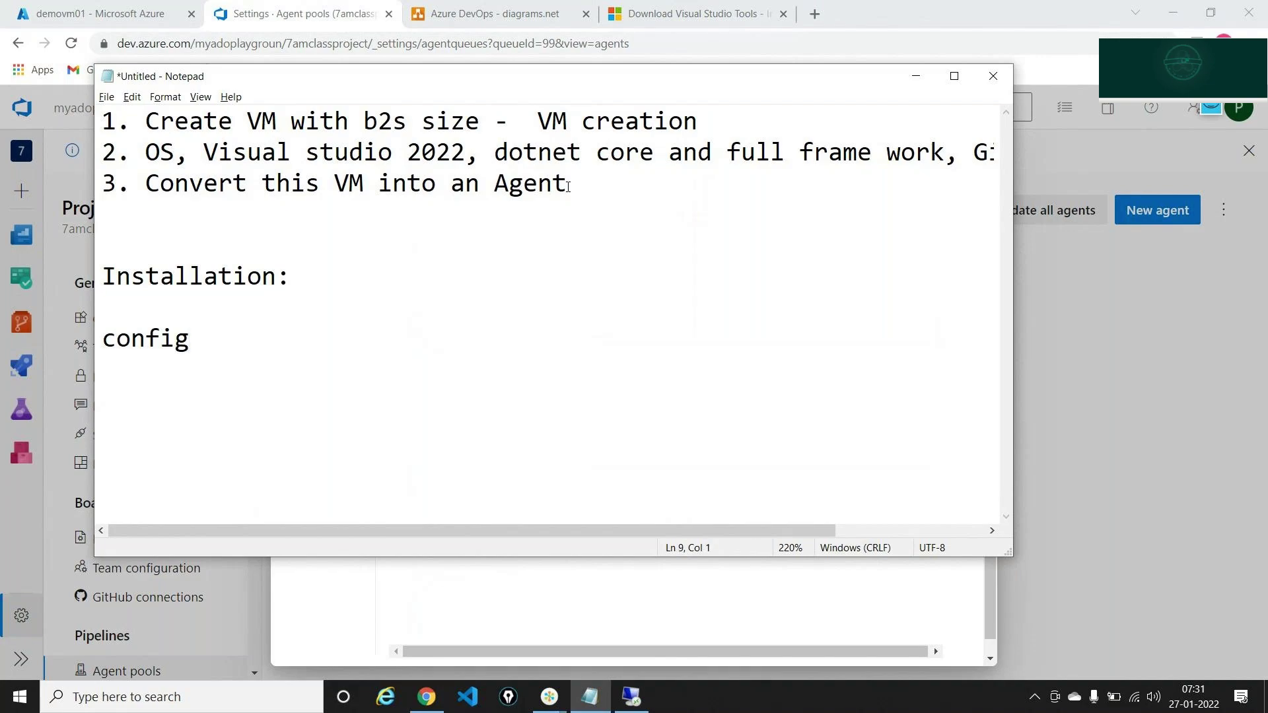
pyautogui.click(916, 74)
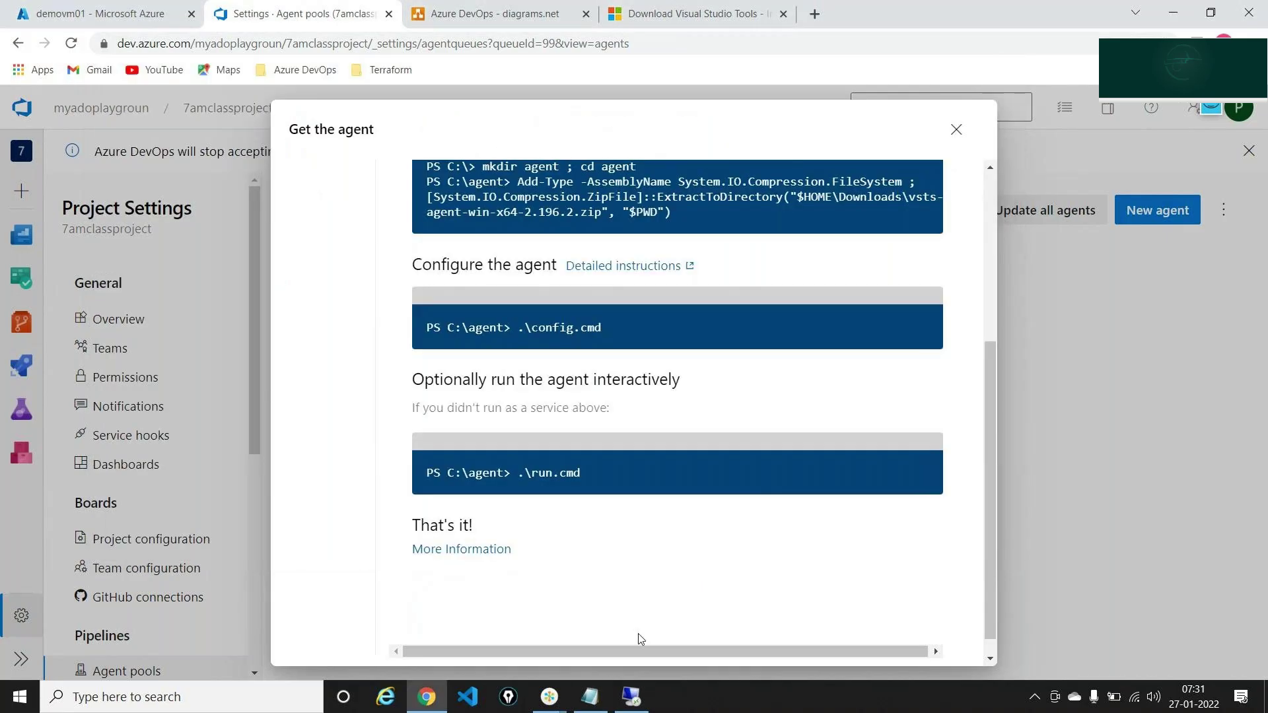
# Step: Switch to the remote session's maximized agent folder, mark its contents with a pen stroke and undo the stroke
pyautogui.click(631, 697)
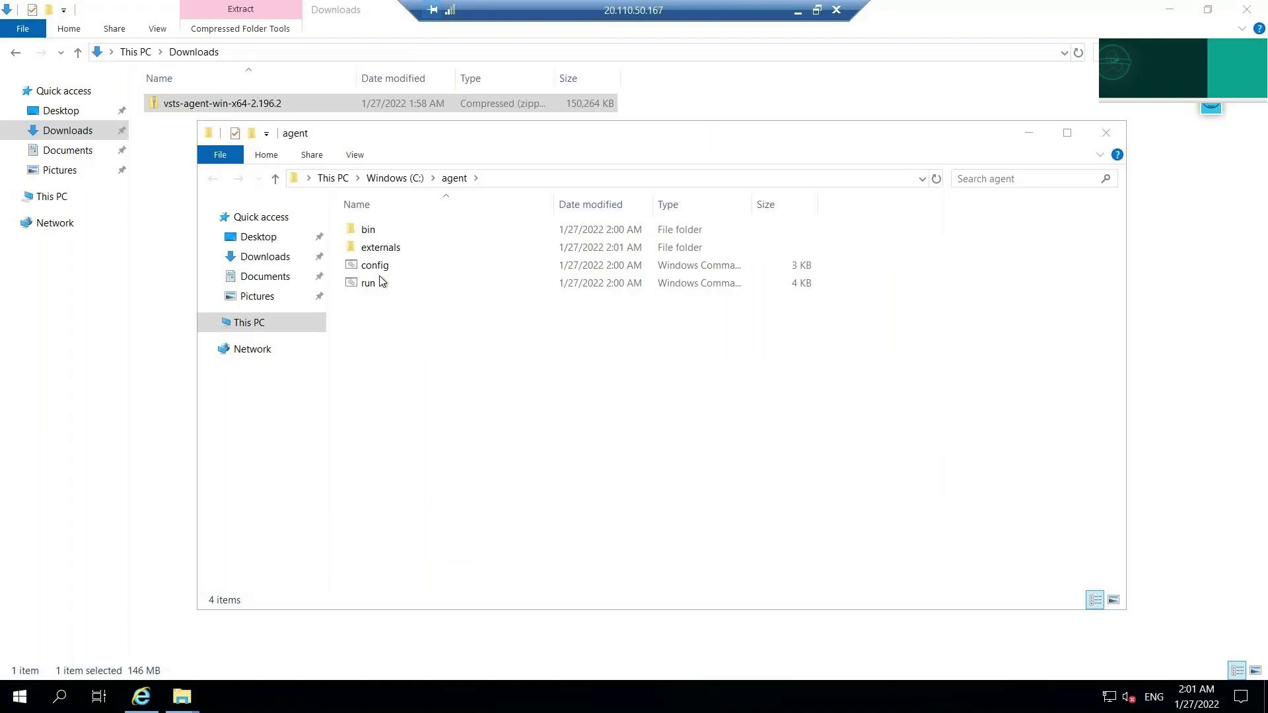
pyautogui.click(1067, 132)
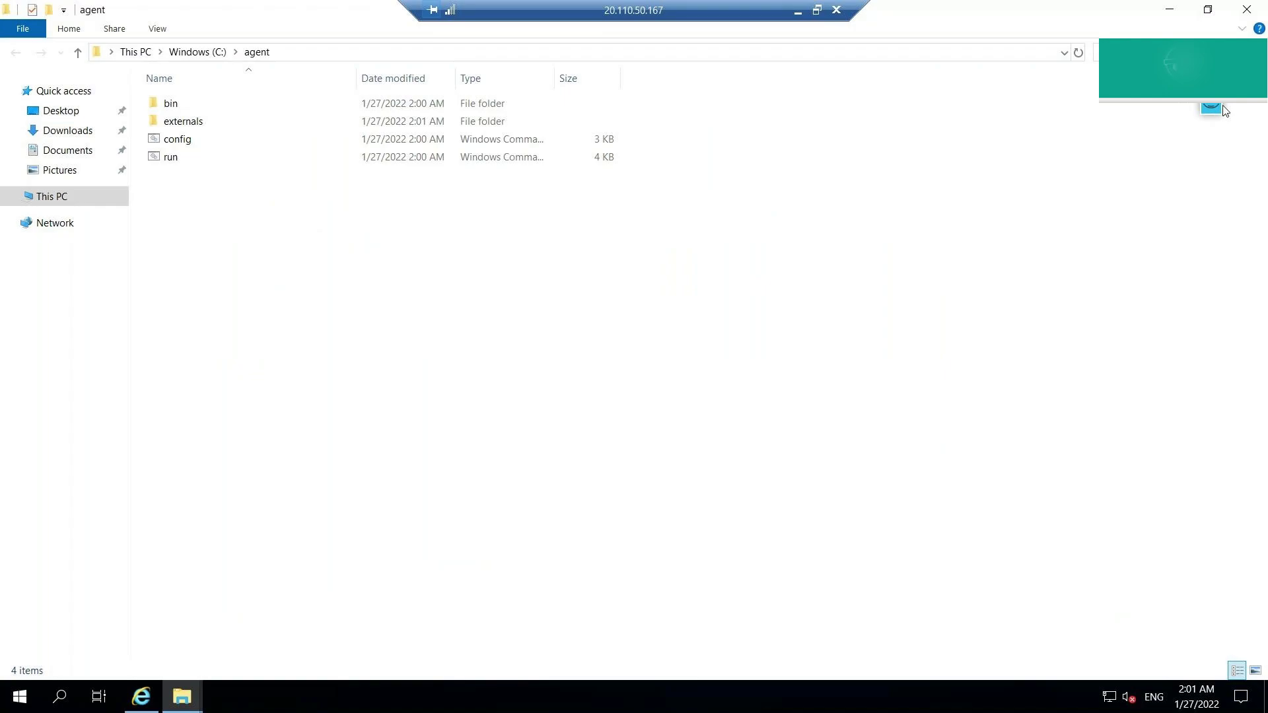
pyautogui.moveTo(1210, 108)
pyautogui.click(1212, 149)
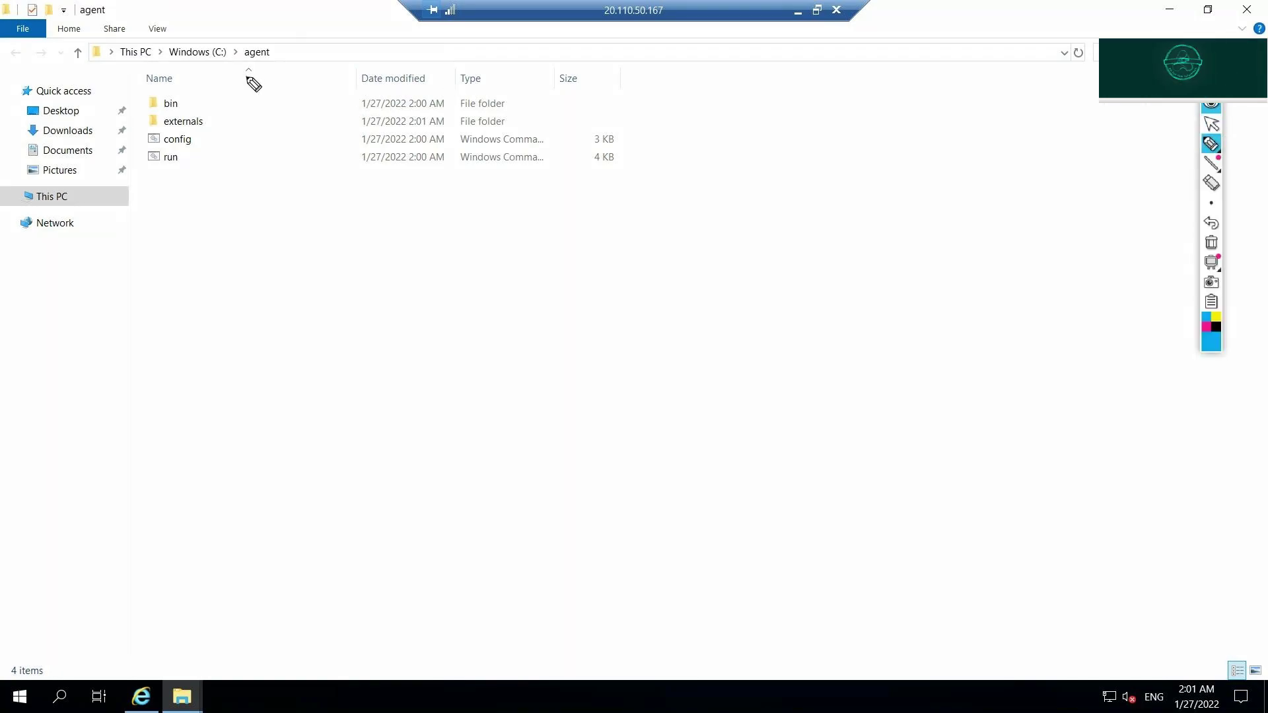
pyautogui.moveTo(248, 77)
pyautogui.mouseDown()
pyautogui.moveTo(256, 138)
pyautogui.moveTo(276, 165)
pyautogui.mouseUp()
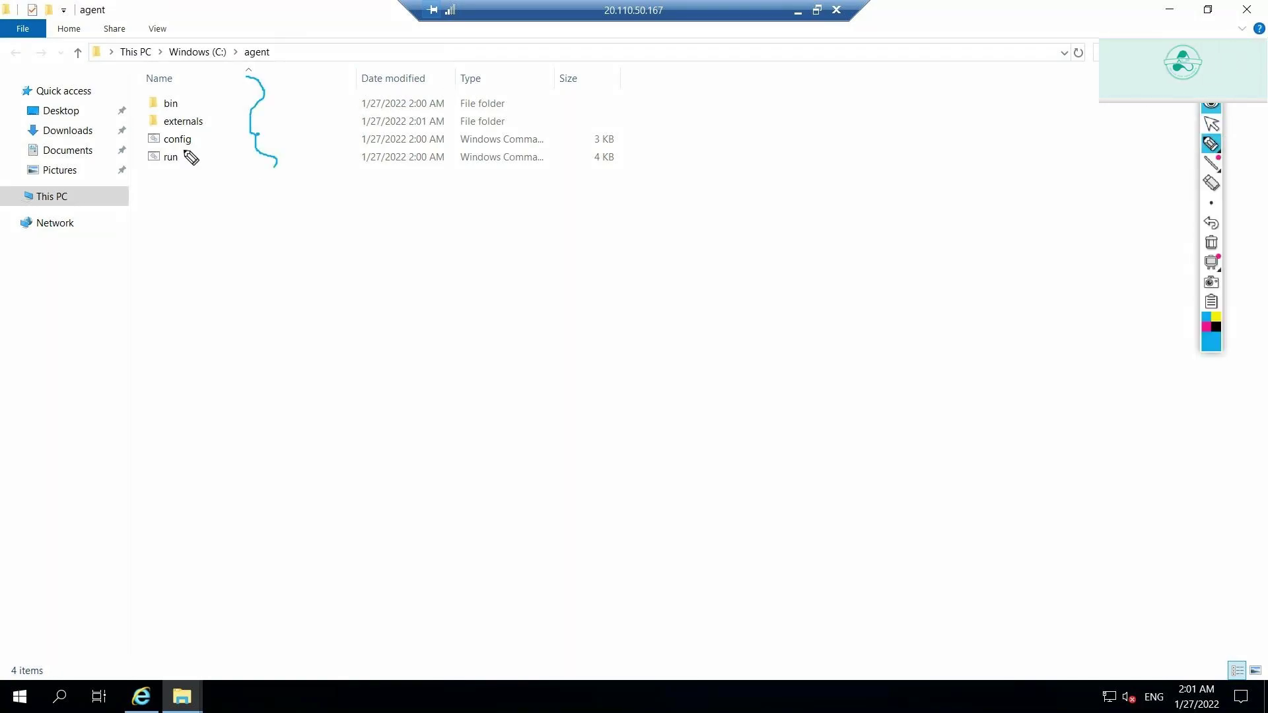
pyautogui.click(1211, 223)
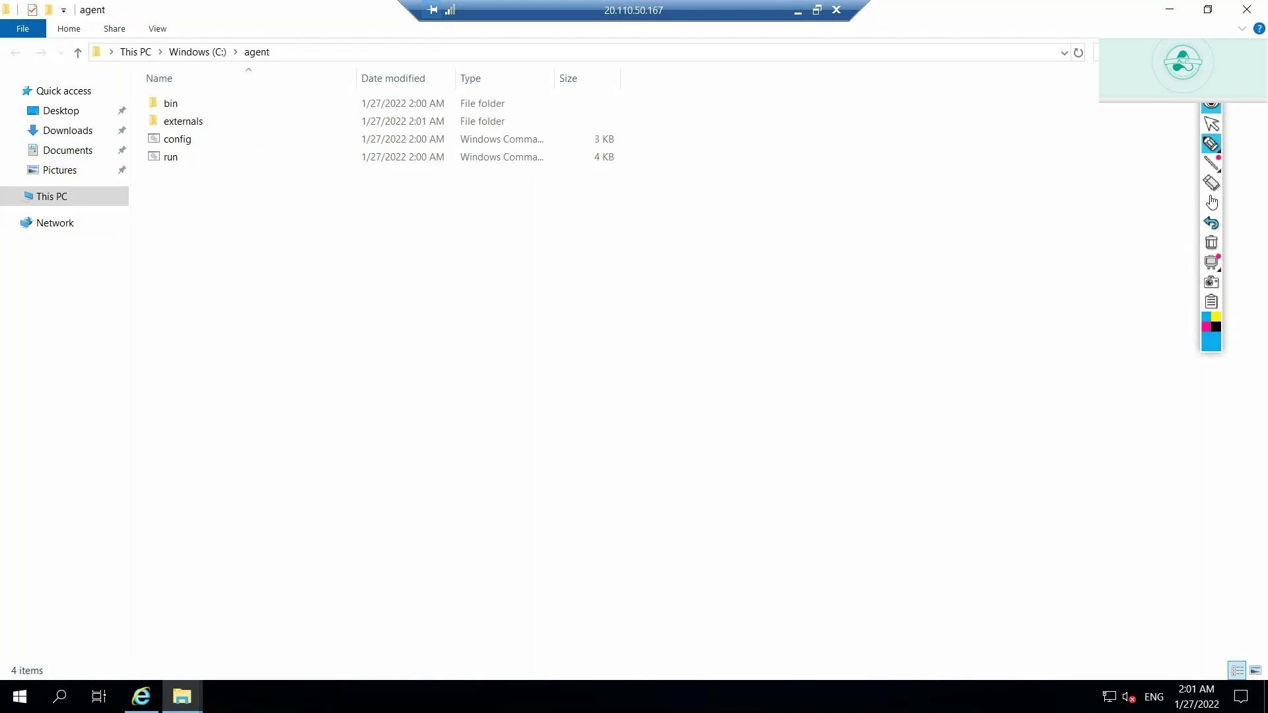
pyautogui.click(1204, 128)
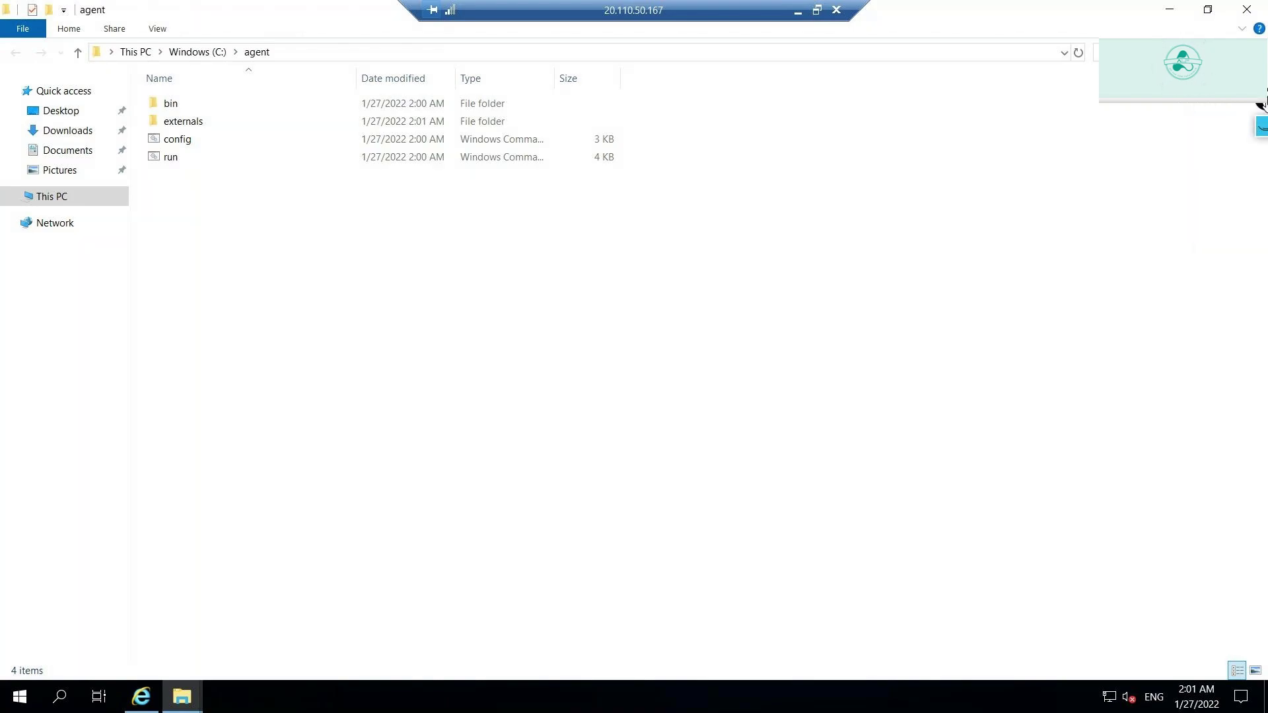
# Step: Open a command prompt in the C:\agent folder and maximize its window
pyautogui.click(404, 52)
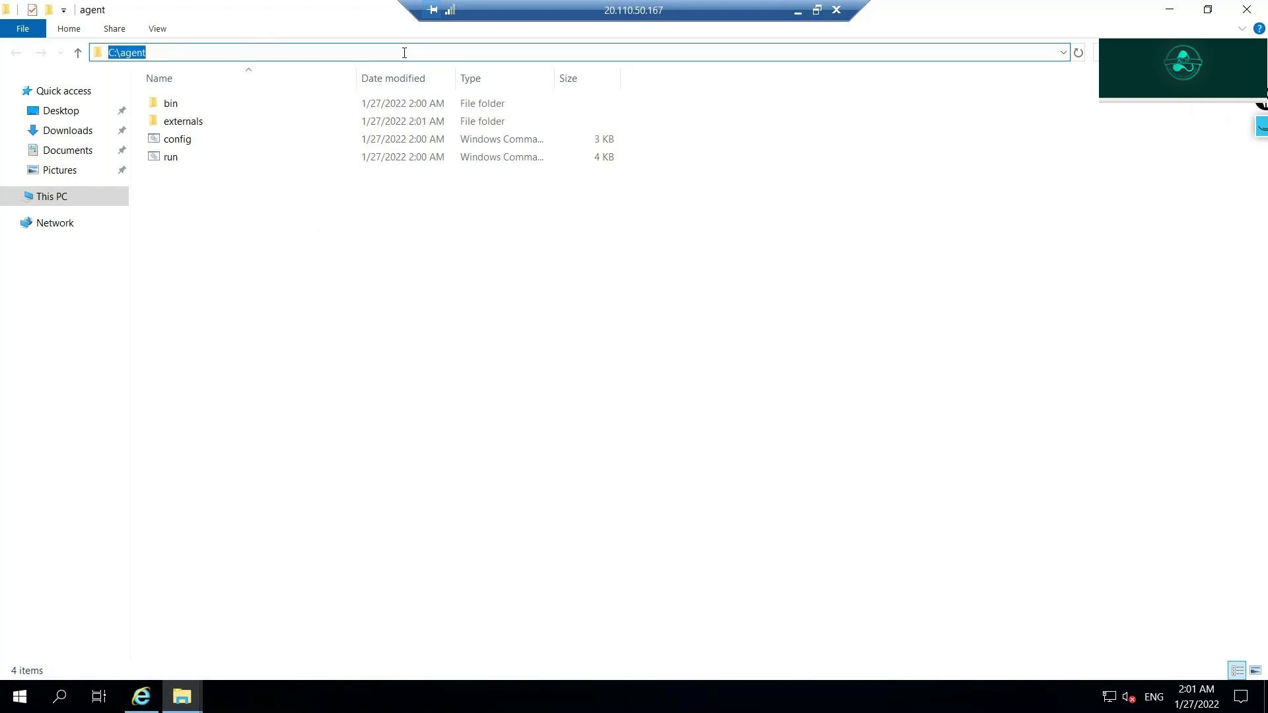
pyautogui.write('cmd')
pyautogui.press('Return')
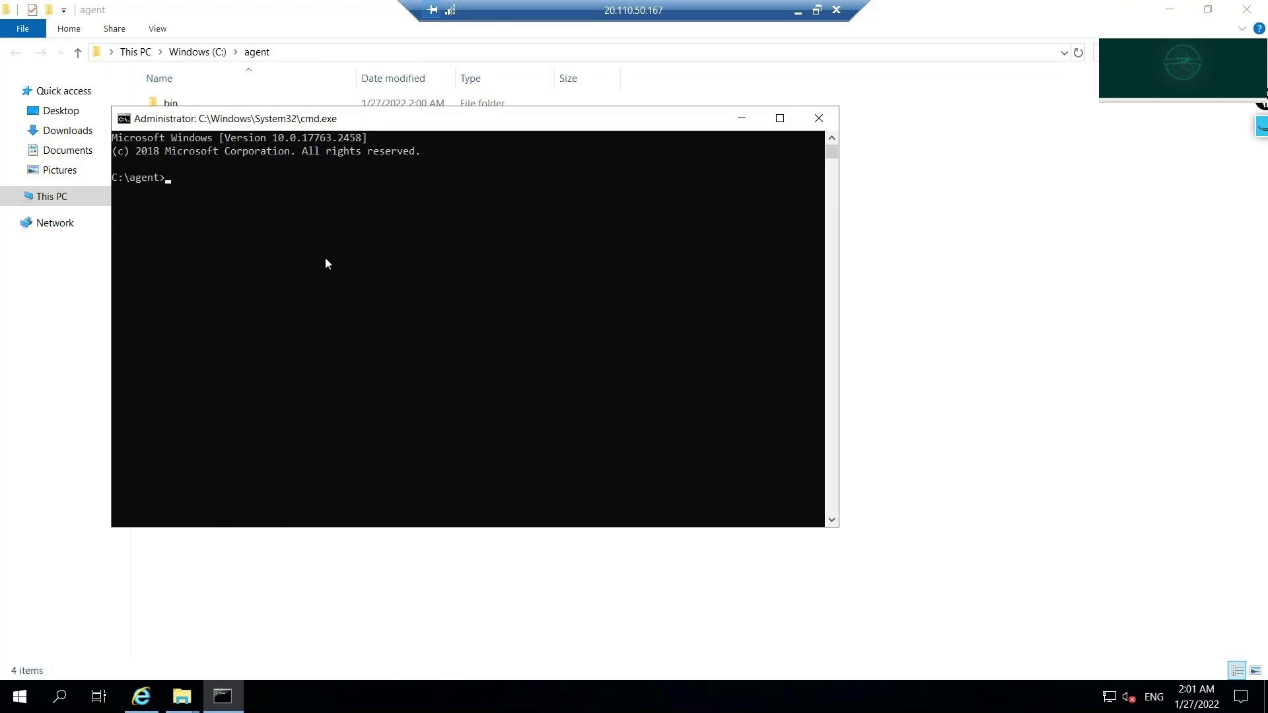
pyautogui.click(778, 120)
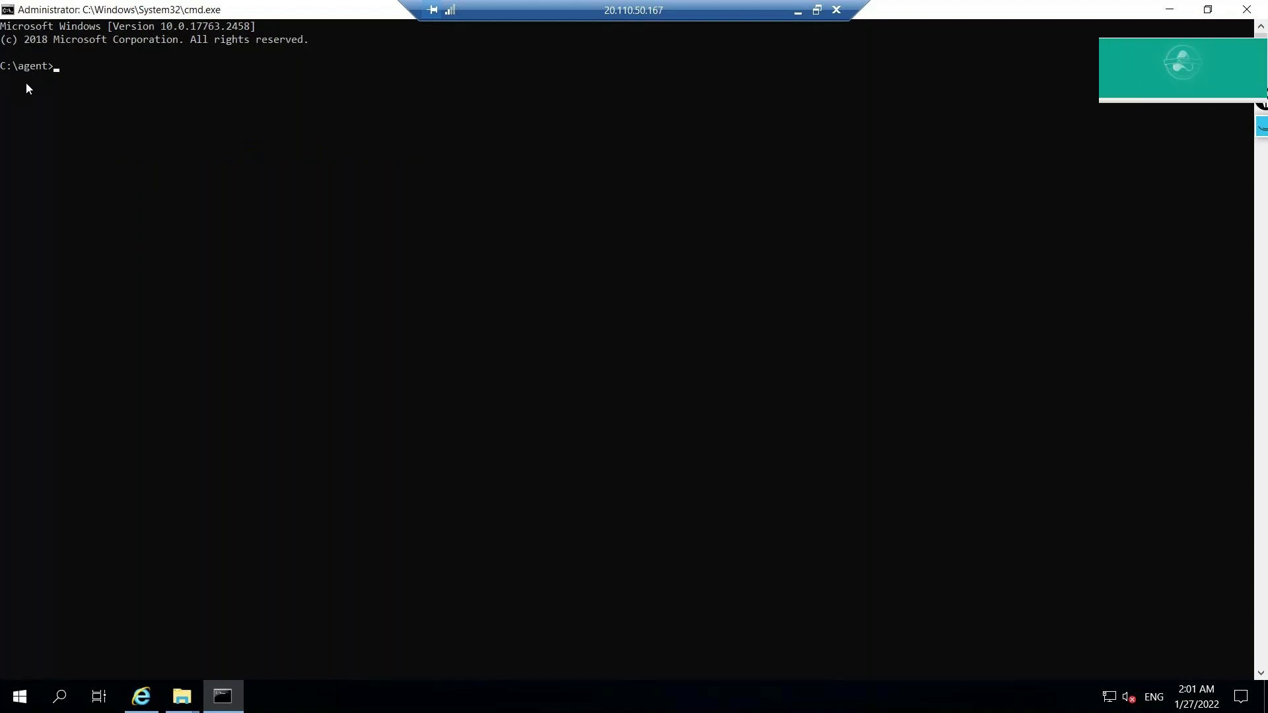
# Step: Enter .\config.cmd at the C:\agent prompt, check the config file in the folder, and run the command
pyautogui.write('.\\')
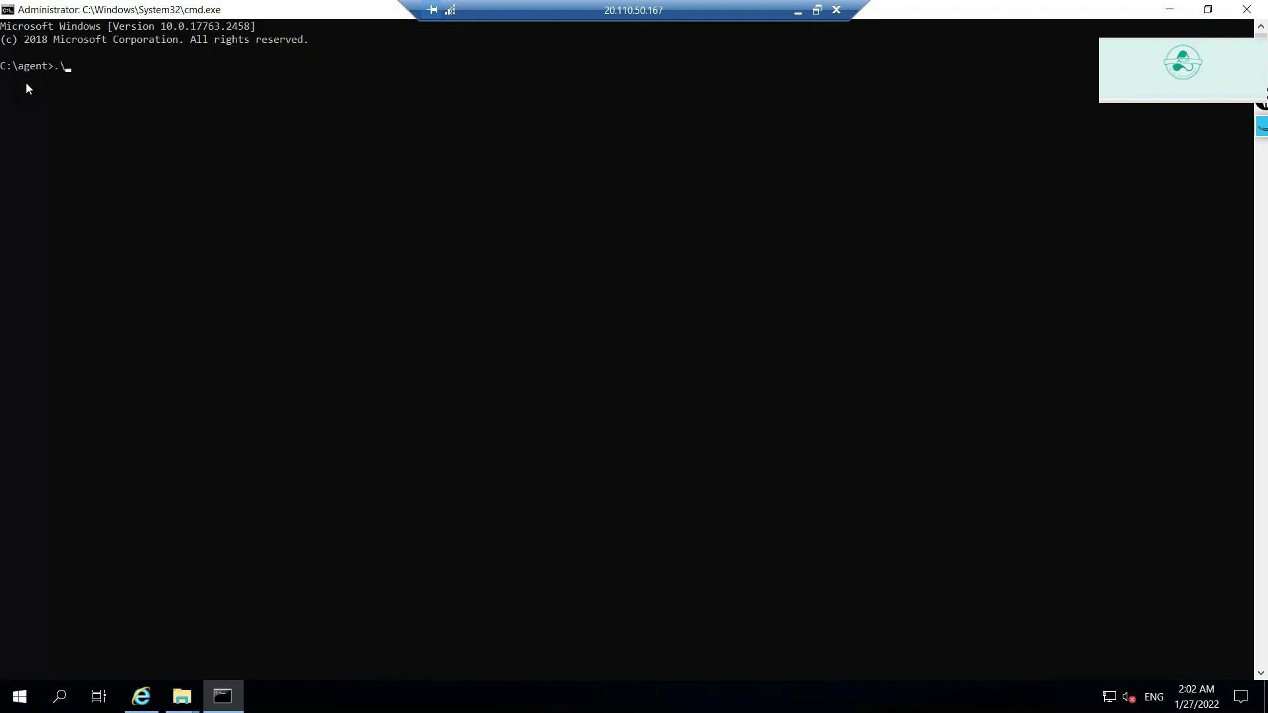
pyautogui.write('config.cmd')
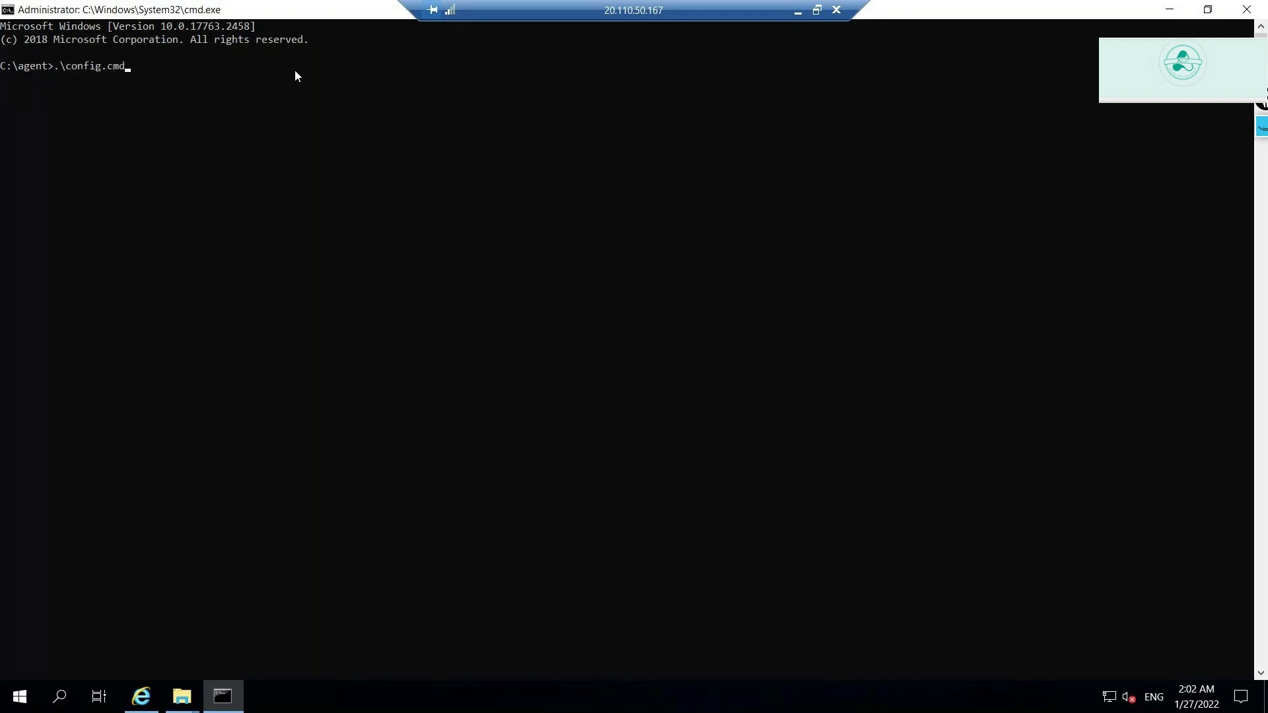
pyautogui.click(1174, 14)
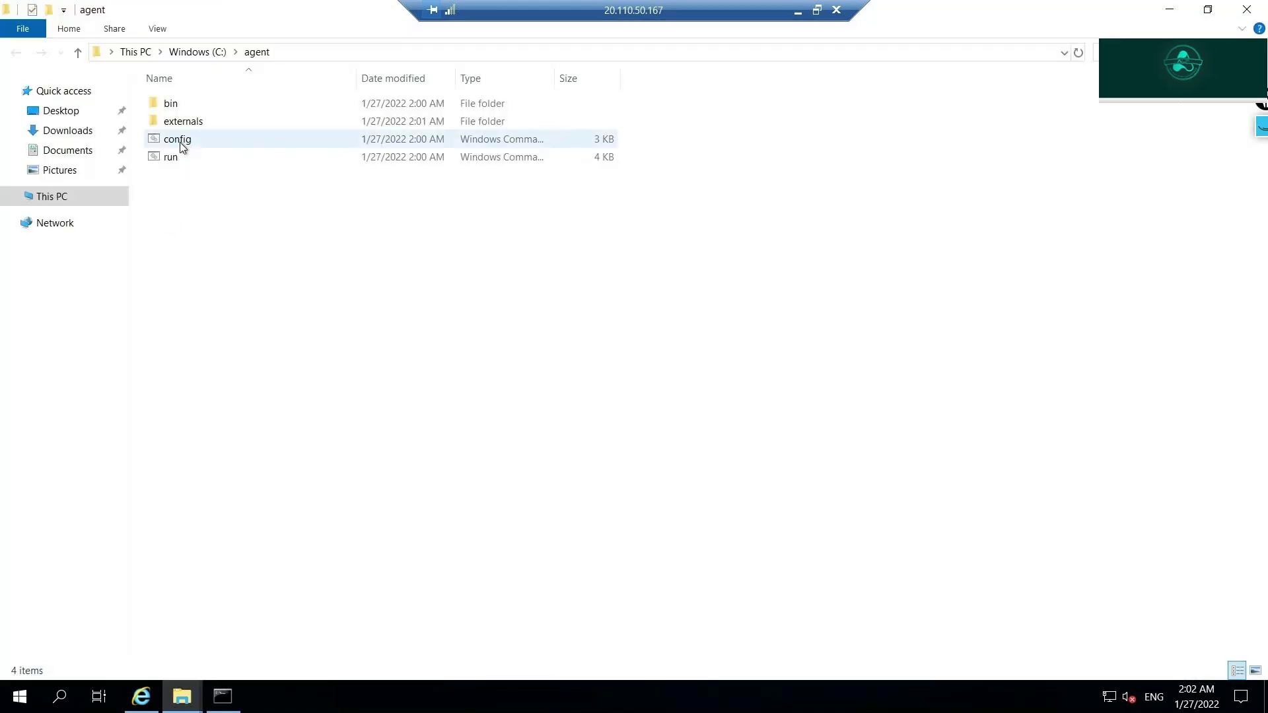
pyautogui.click(224, 696)
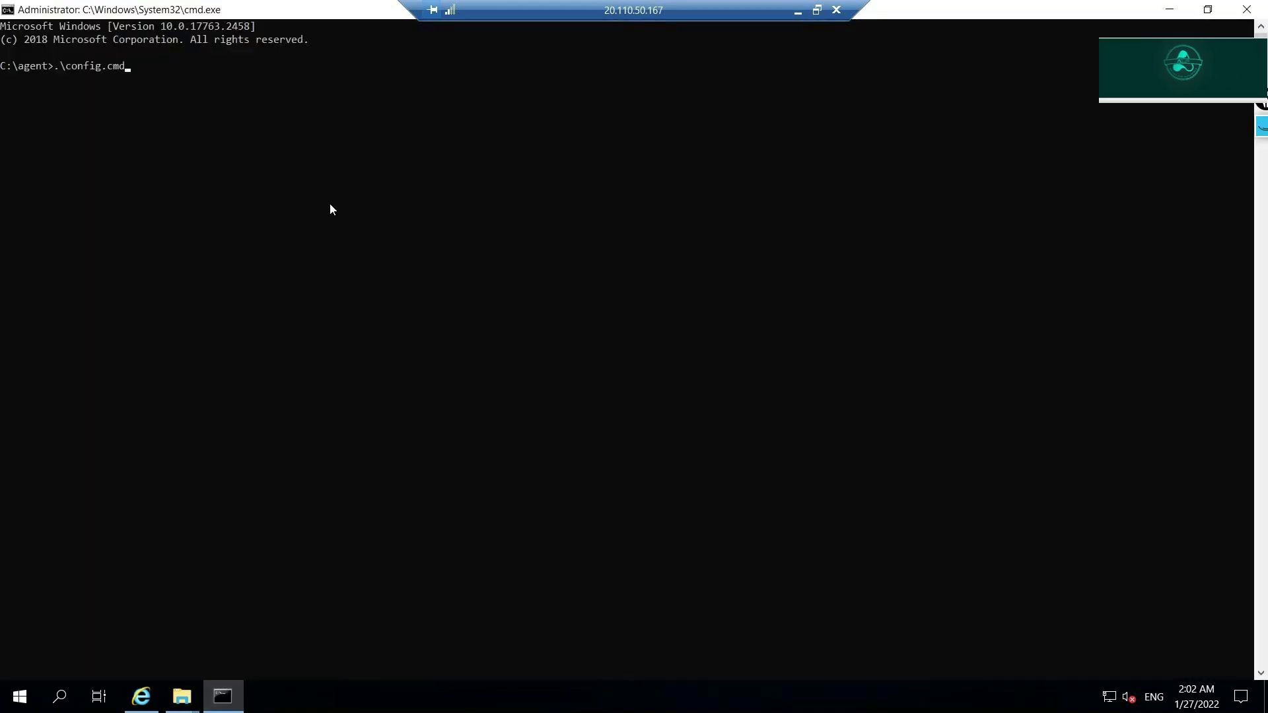
pyautogui.press('Return')
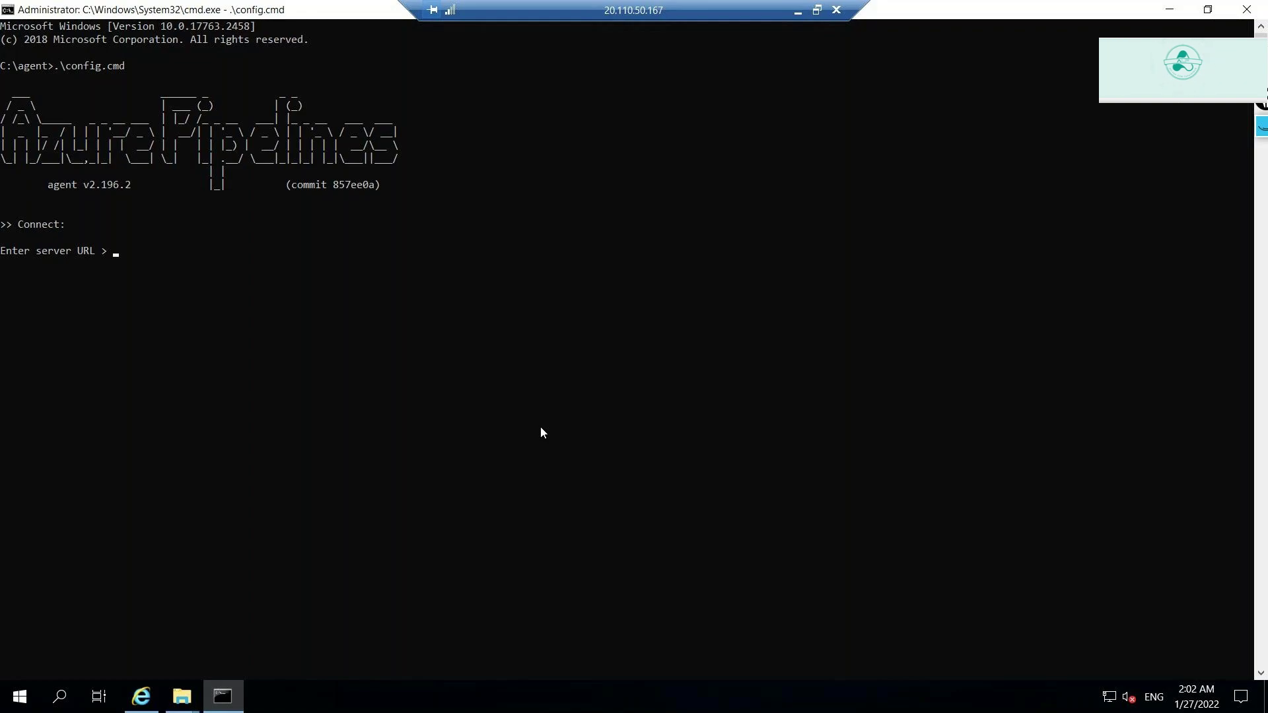
pyautogui.click(797, 12)
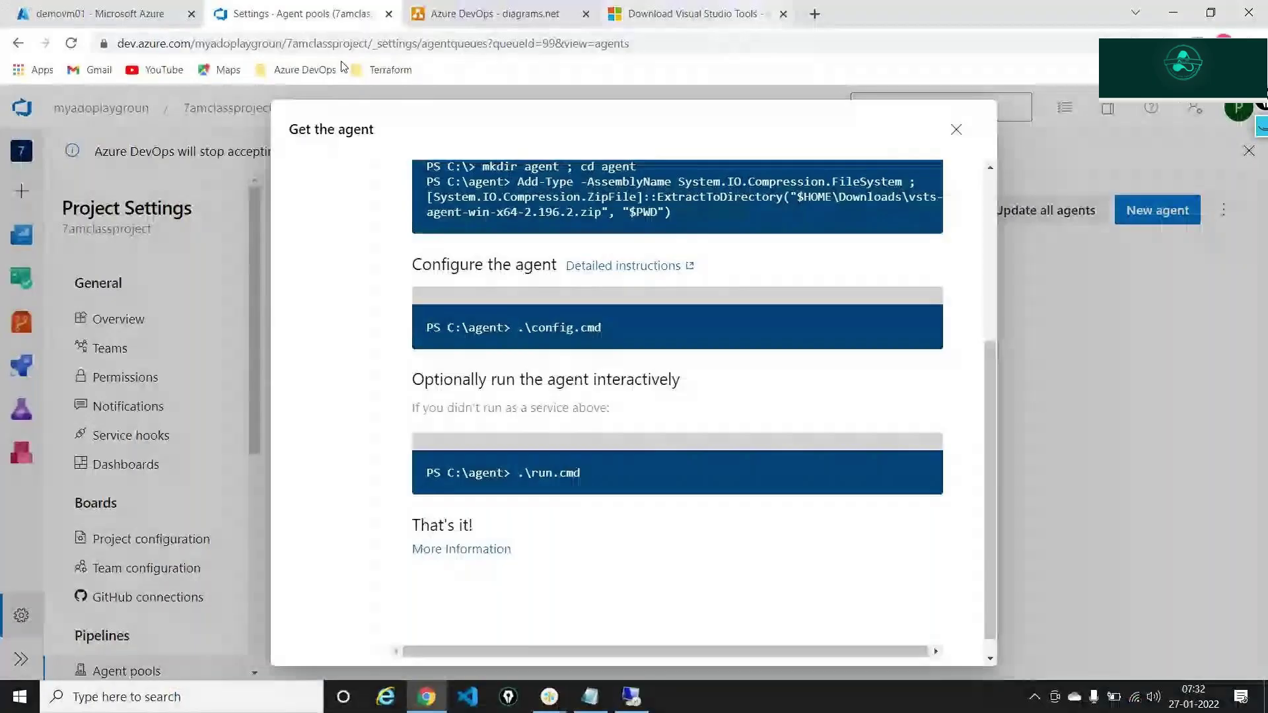
pyautogui.click(157, 43)
pyautogui.click(157, 42)
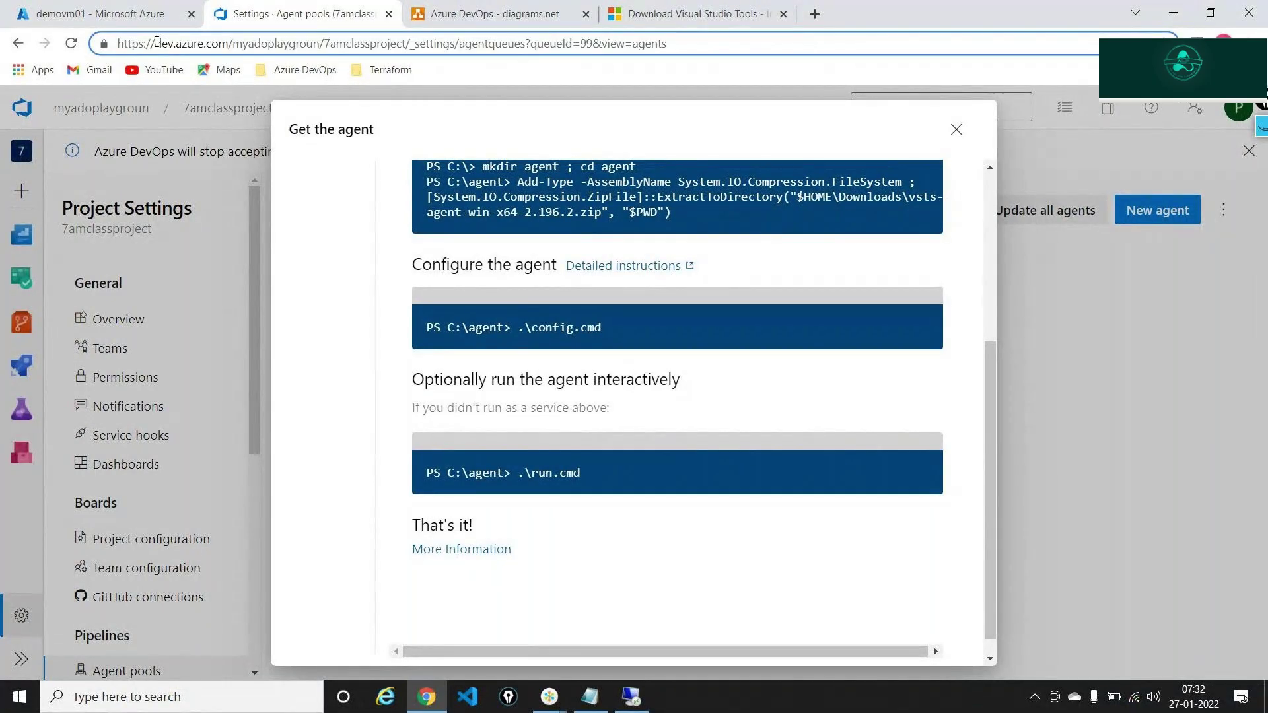
pyautogui.moveTo(119, 43); pyautogui.dragTo(321, 39)
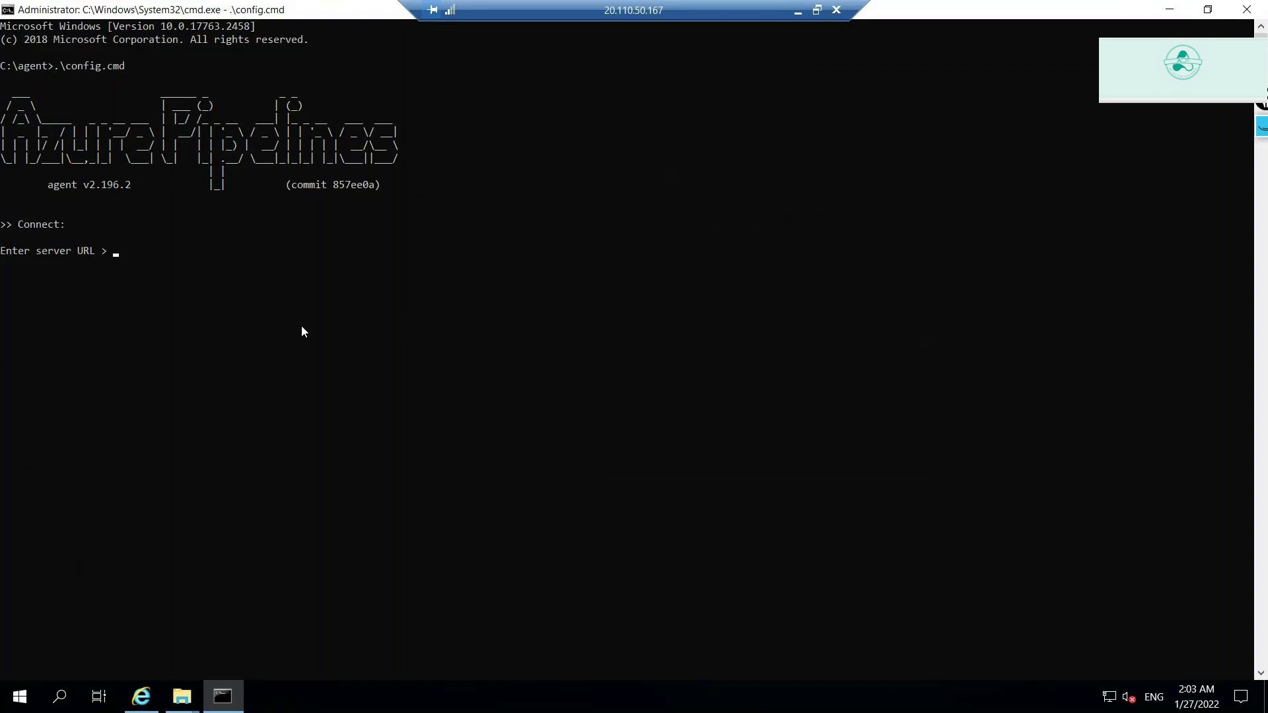
pyautogui.rightClick(302, 326)
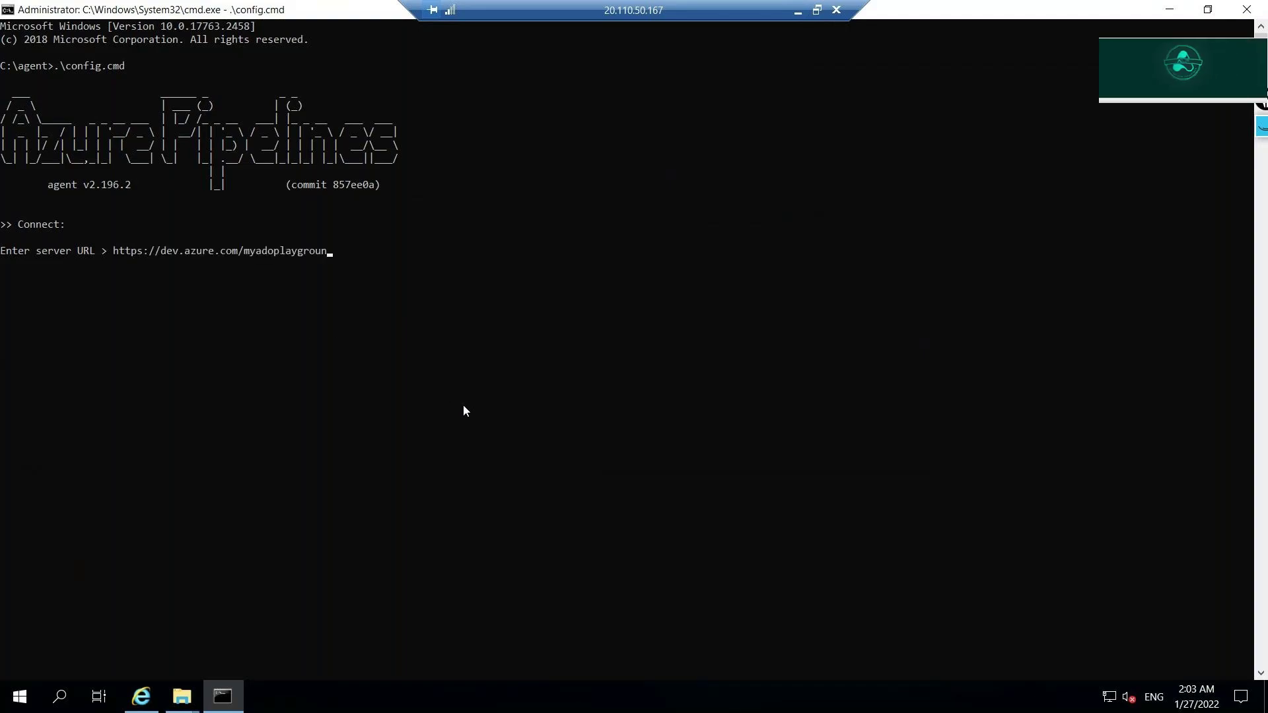
# Step: Submit the server URL at the agent configuration prompt and switch from the remote session to the browser's Azure DevOps page
pyautogui.press('Return')
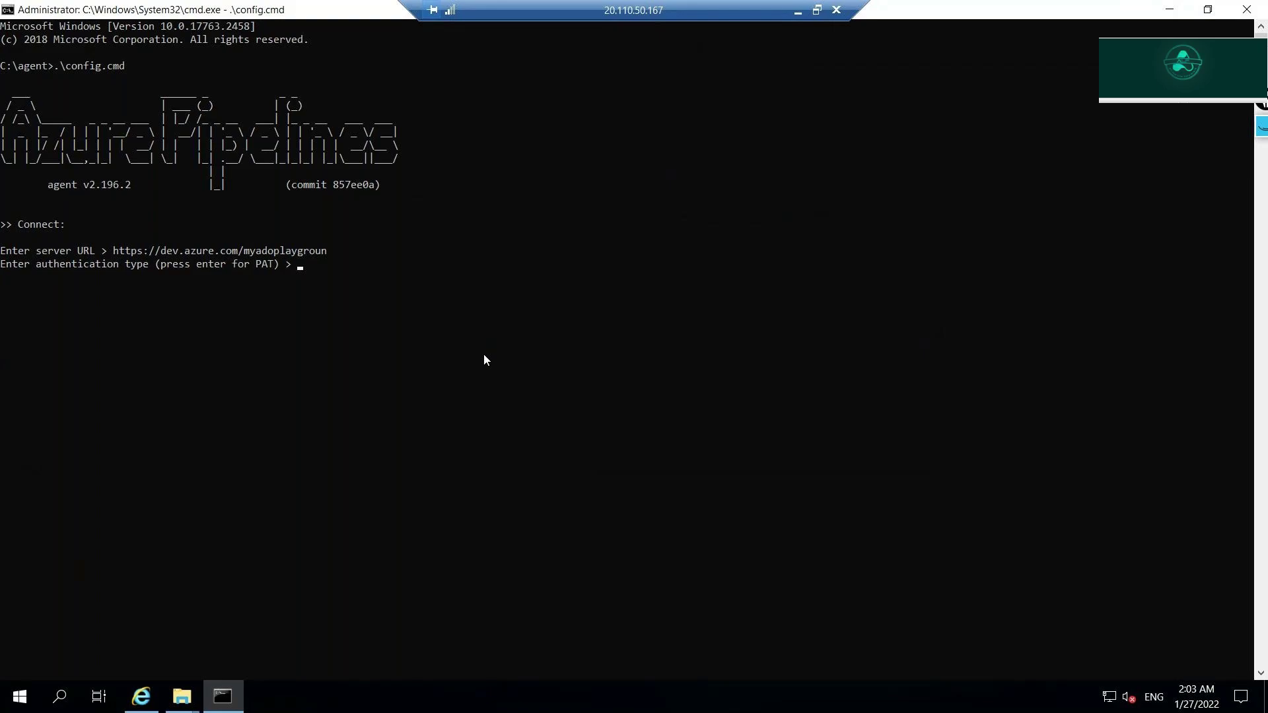
pyautogui.click(797, 13)
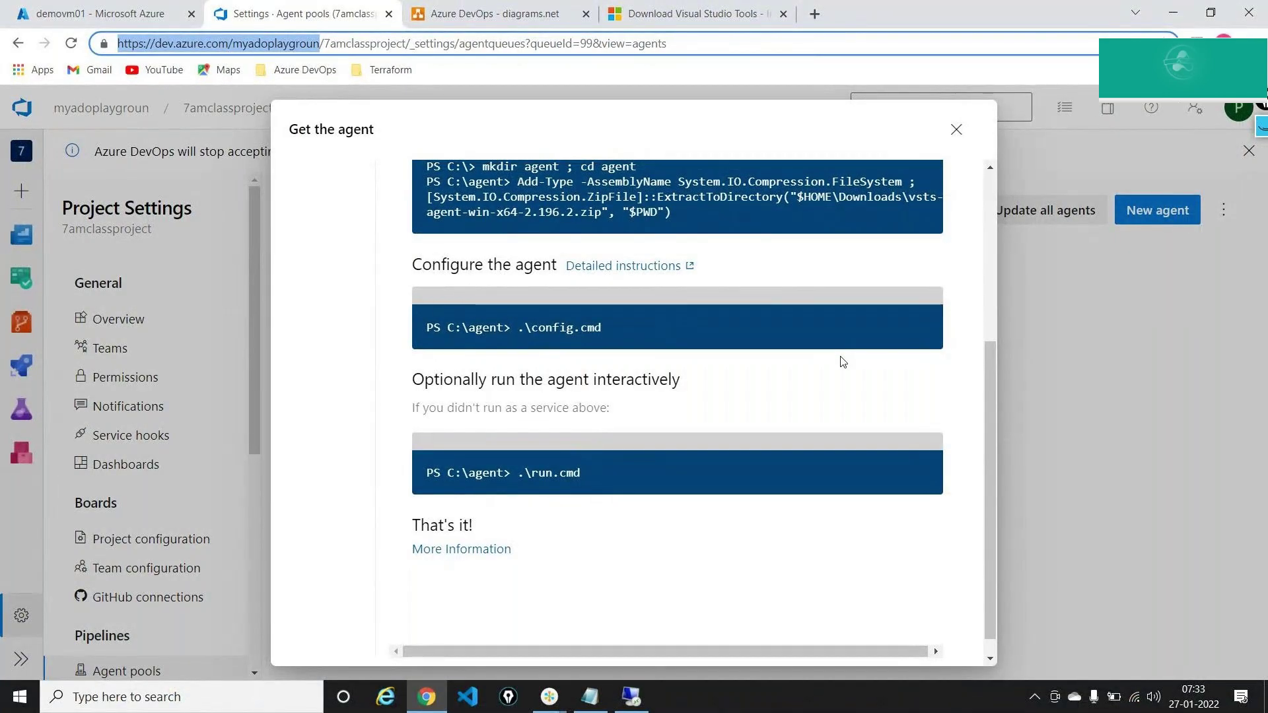
pyautogui.click(555, 697)
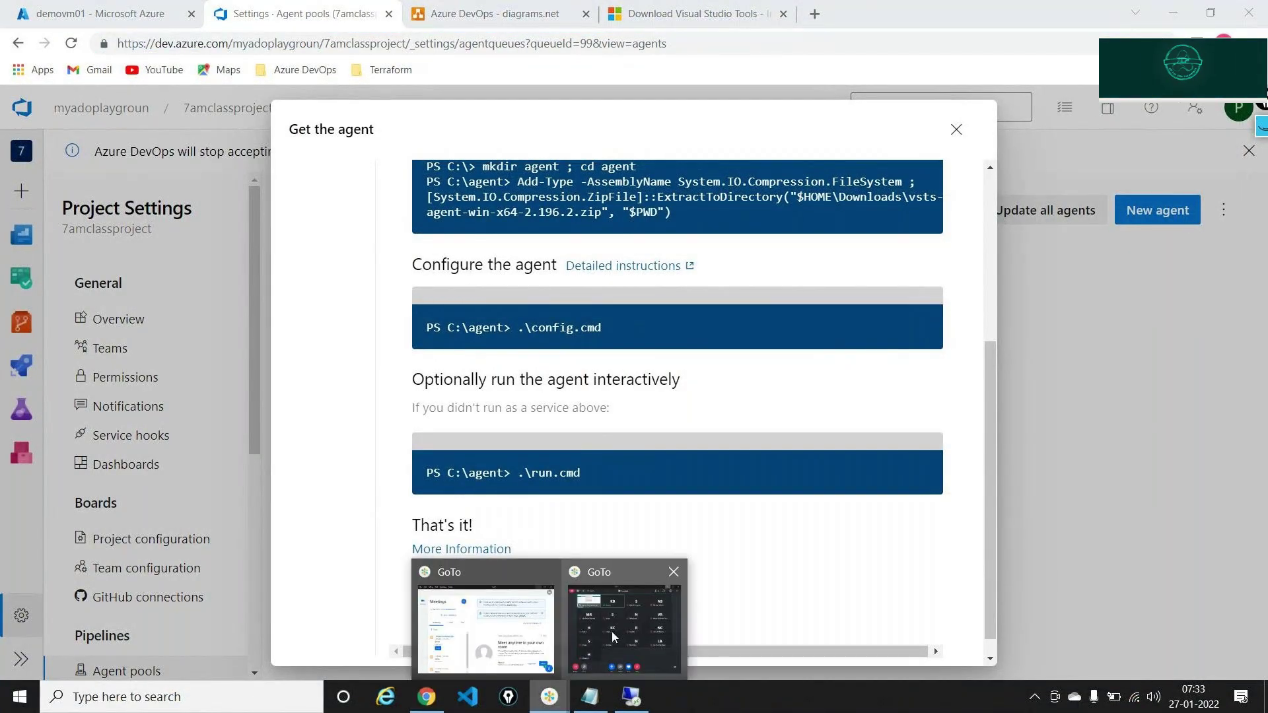
pyautogui.click(950, 30)
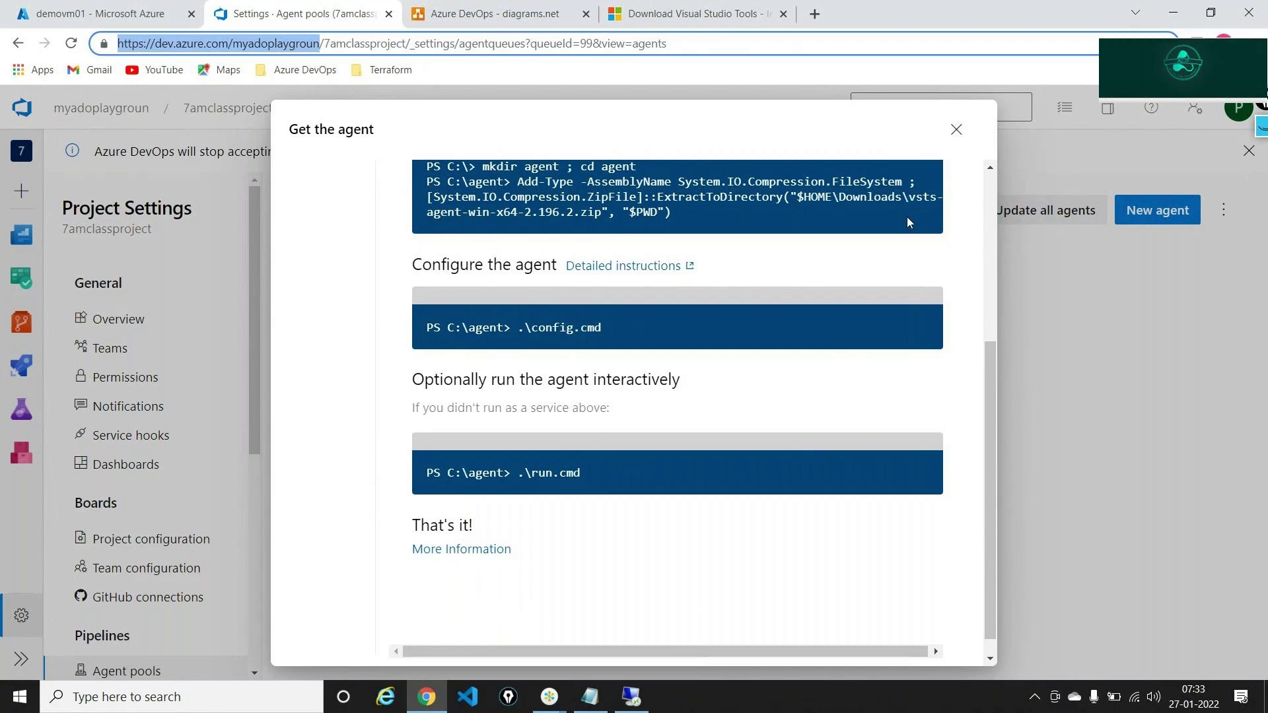
# Step: Place a virtual machine icon on the blank Page-18 of the Azure DevOps diagram in diagrams.net
pyautogui.click(524, 9)
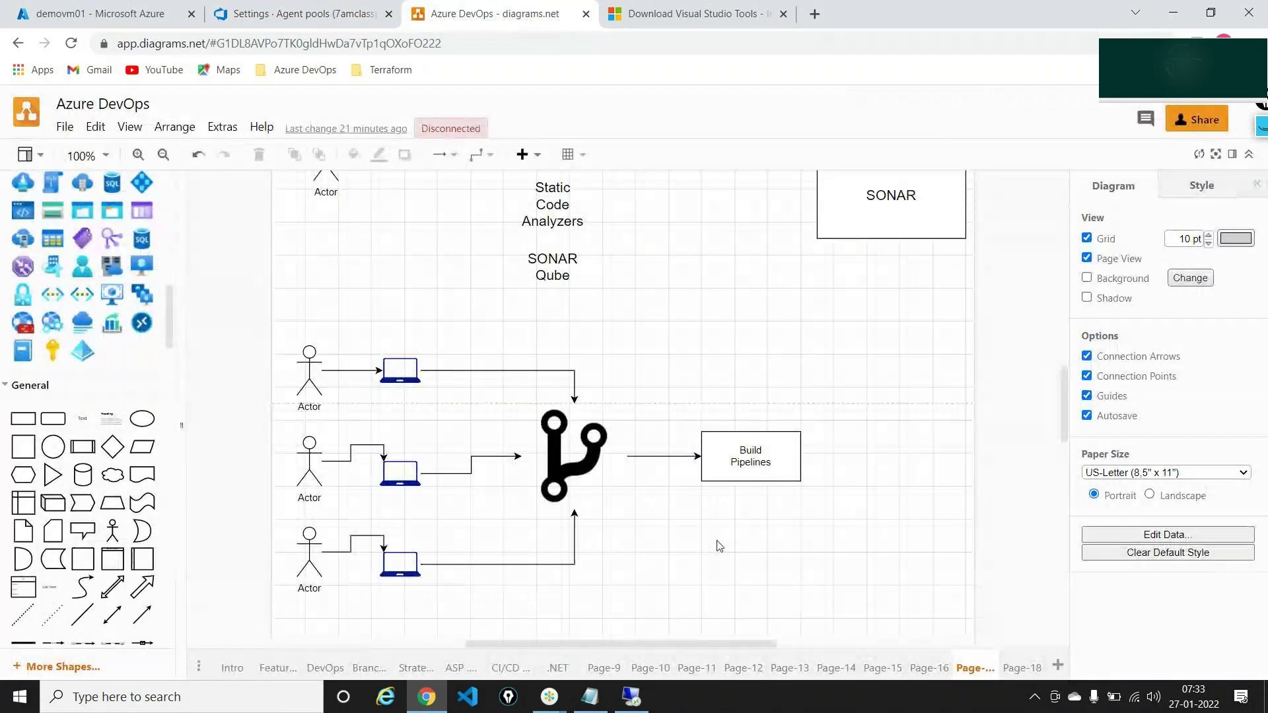
pyautogui.rightClick(1034, 672)
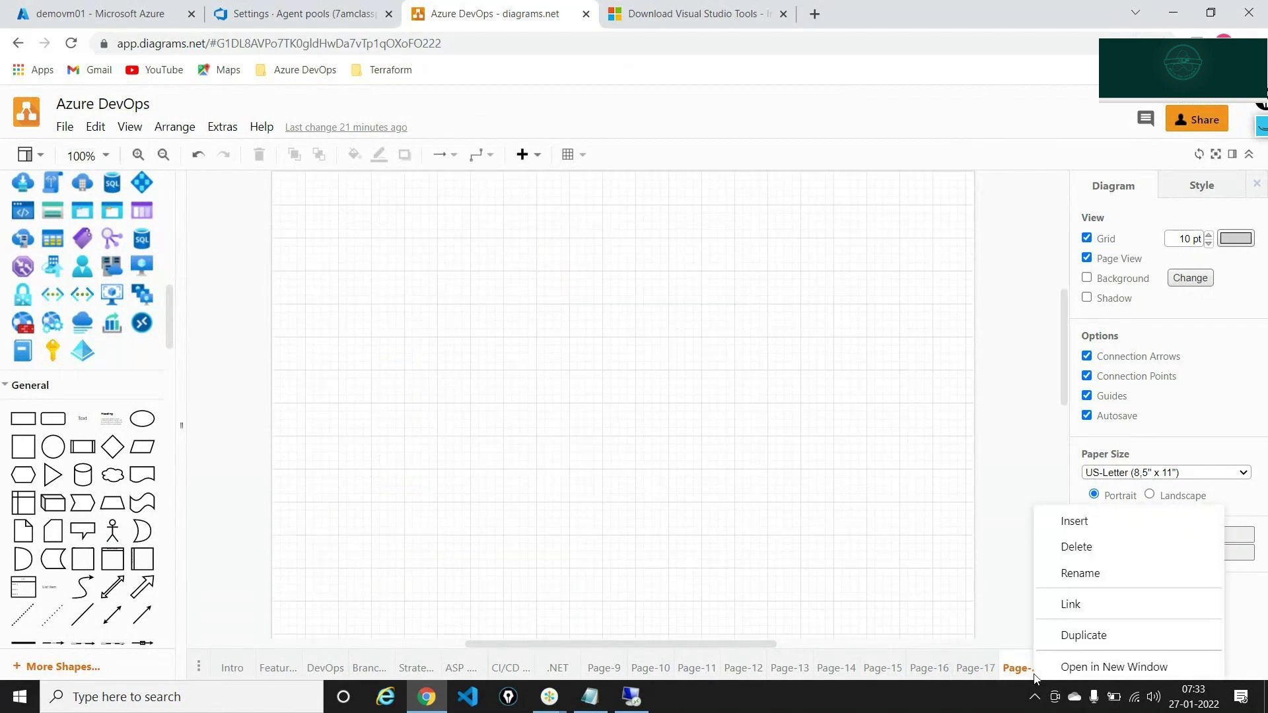
pyautogui.click(171, 260)
pyautogui.moveTo(142, 264); pyautogui.dragTo(369, 309)
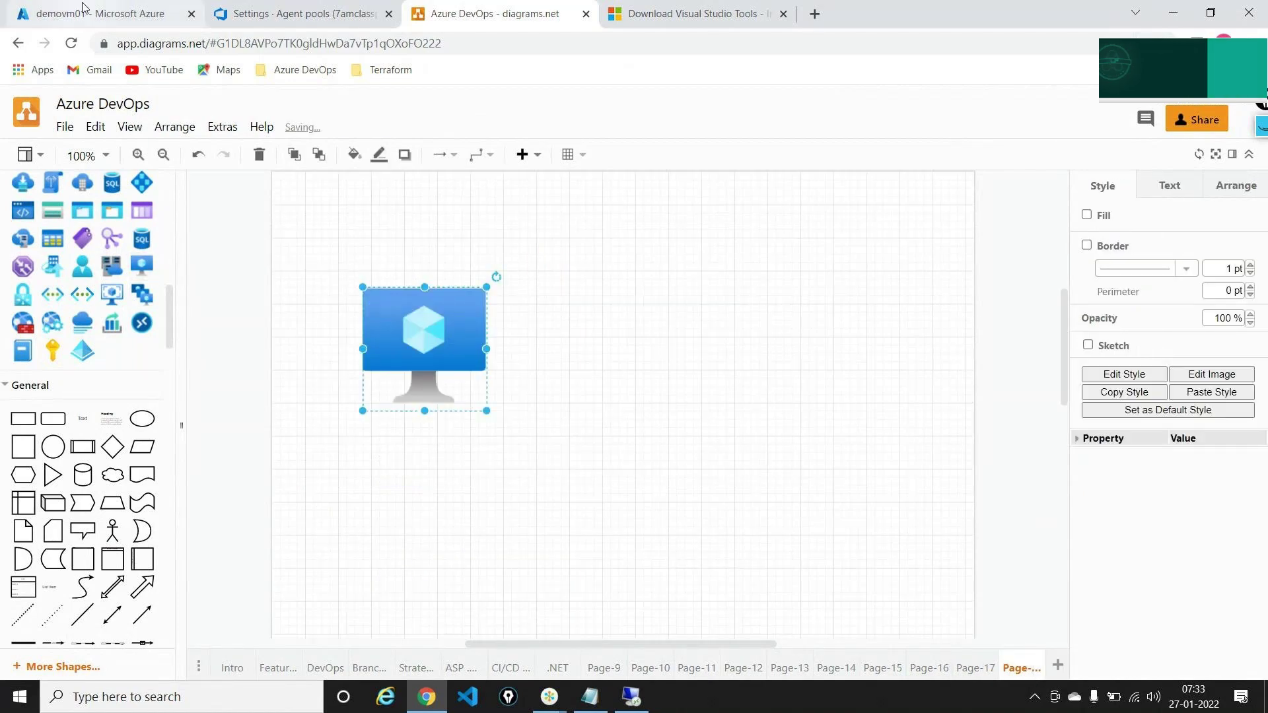
# Step: Compare the accounts signed in to the Azure portal and Azure DevOps, closing the Get the agent dialog on the way
pyautogui.click(106, 13)
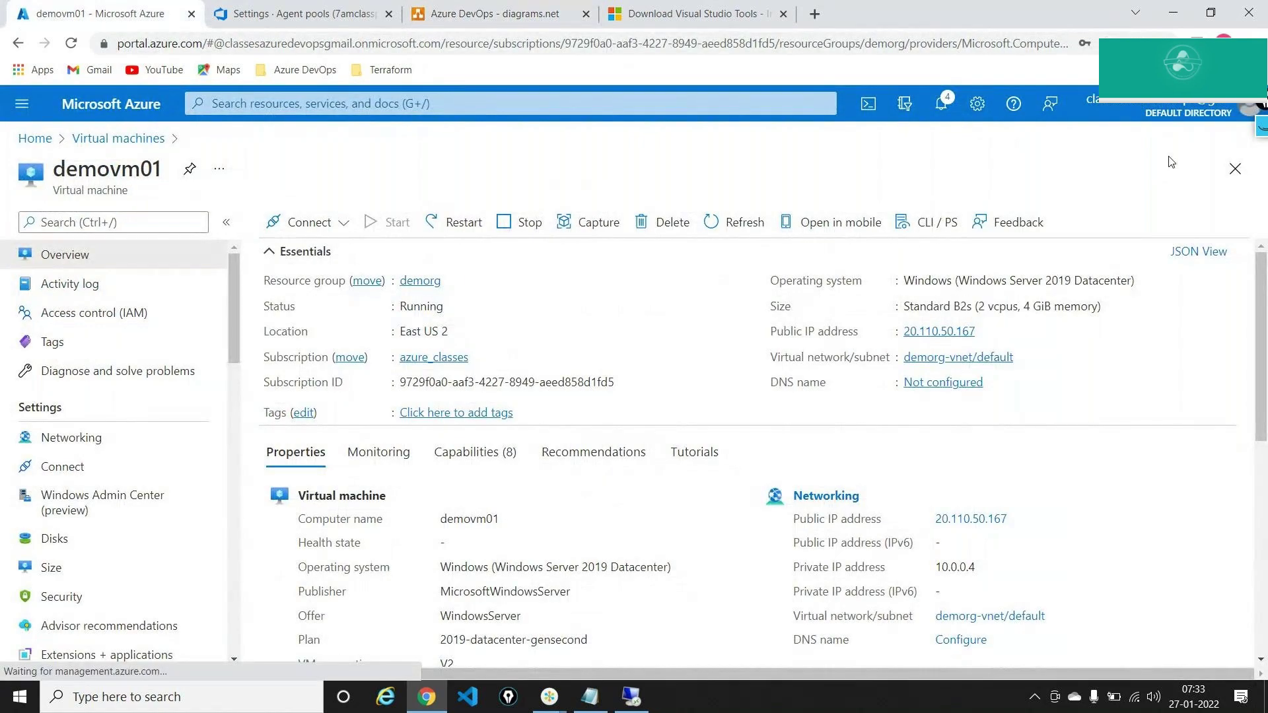
pyautogui.click(1151, 119)
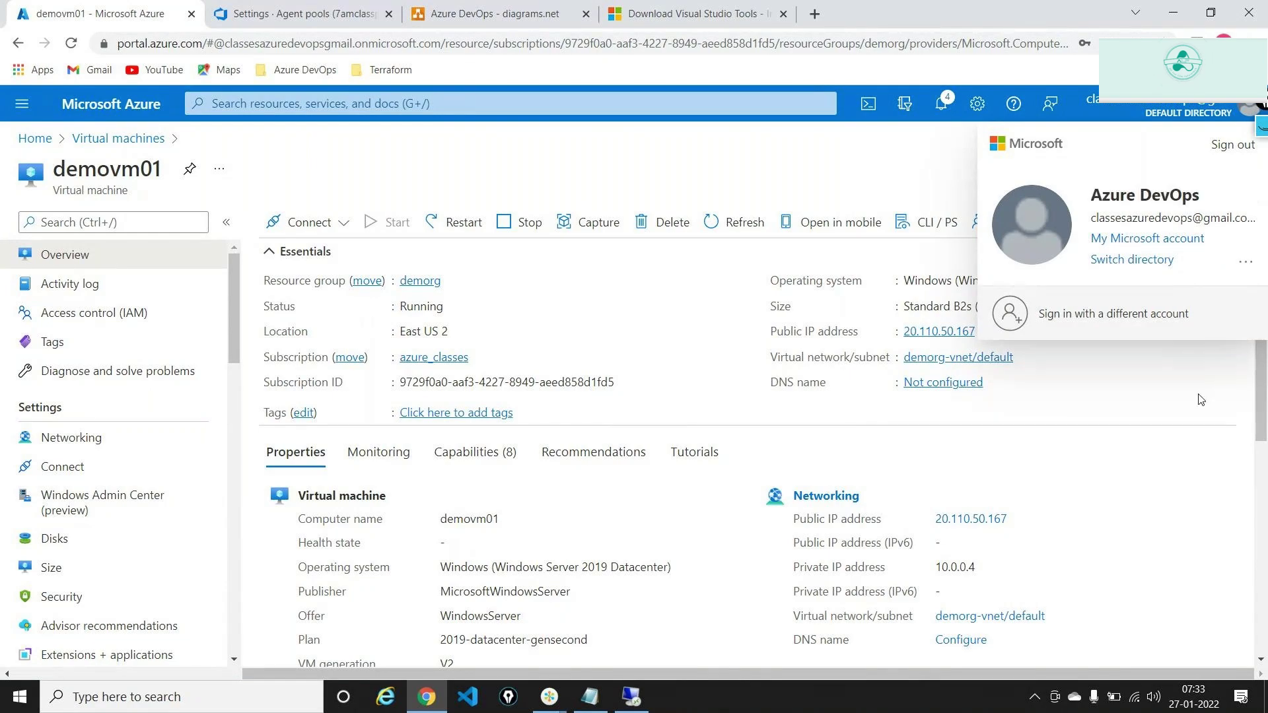
pyautogui.click(383, 11)
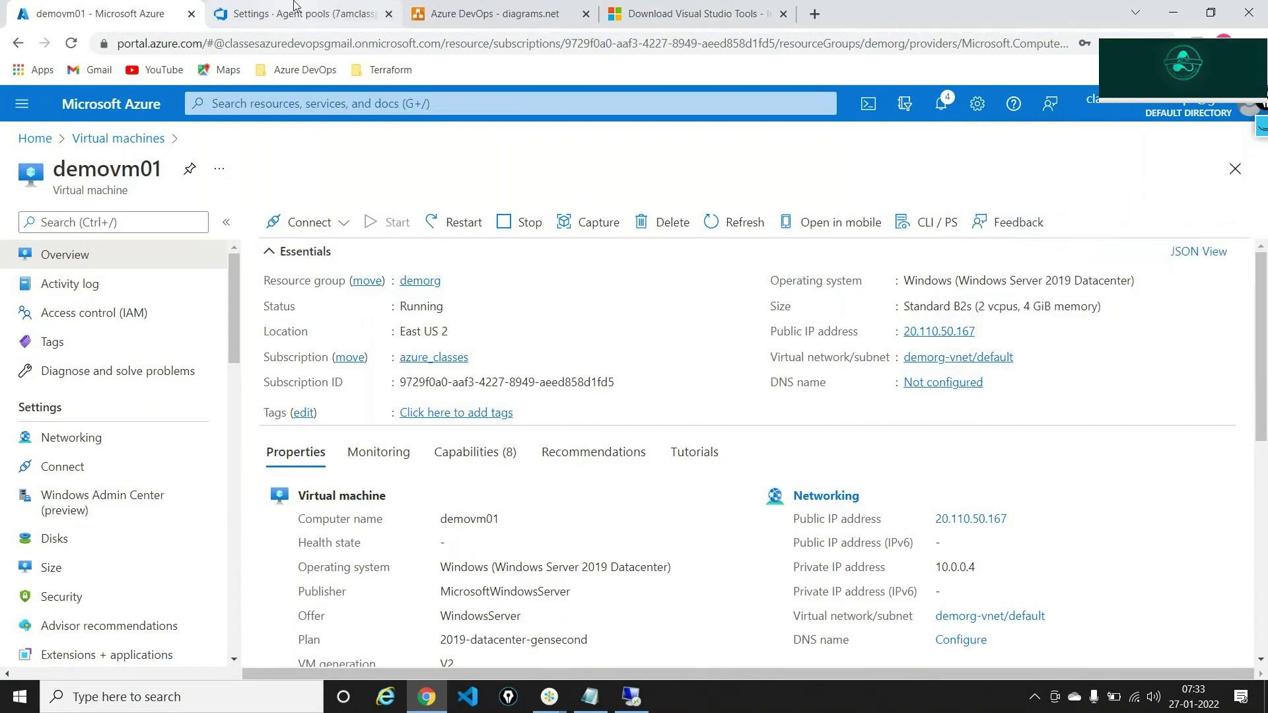
pyautogui.click(955, 130)
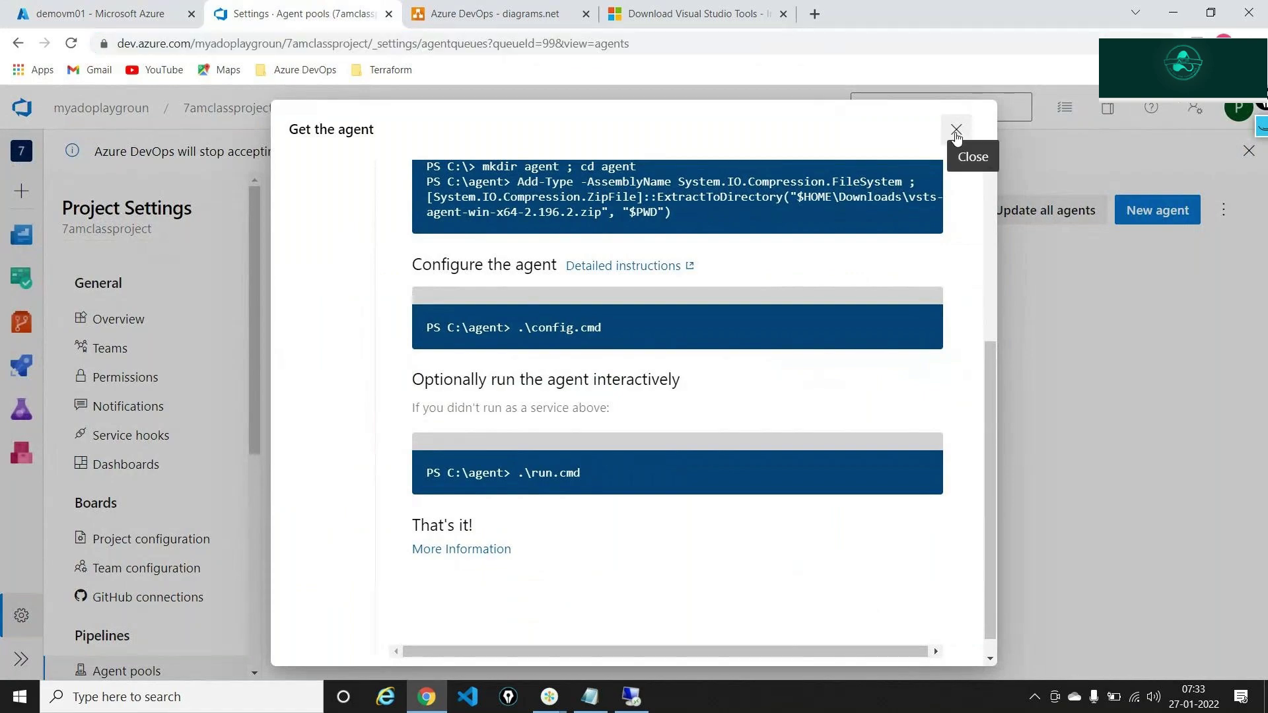
pyautogui.click(1238, 108)
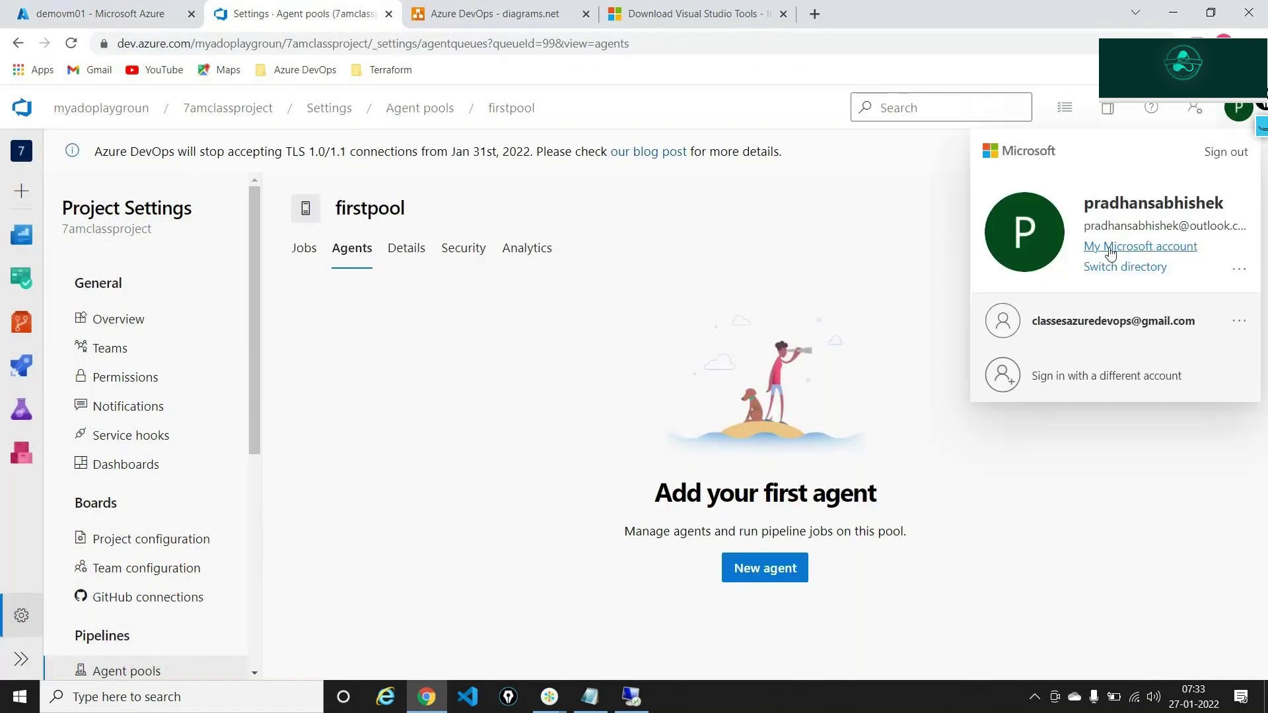
pyautogui.moveTo(1089, 225); pyautogui.dragTo(1237, 225)
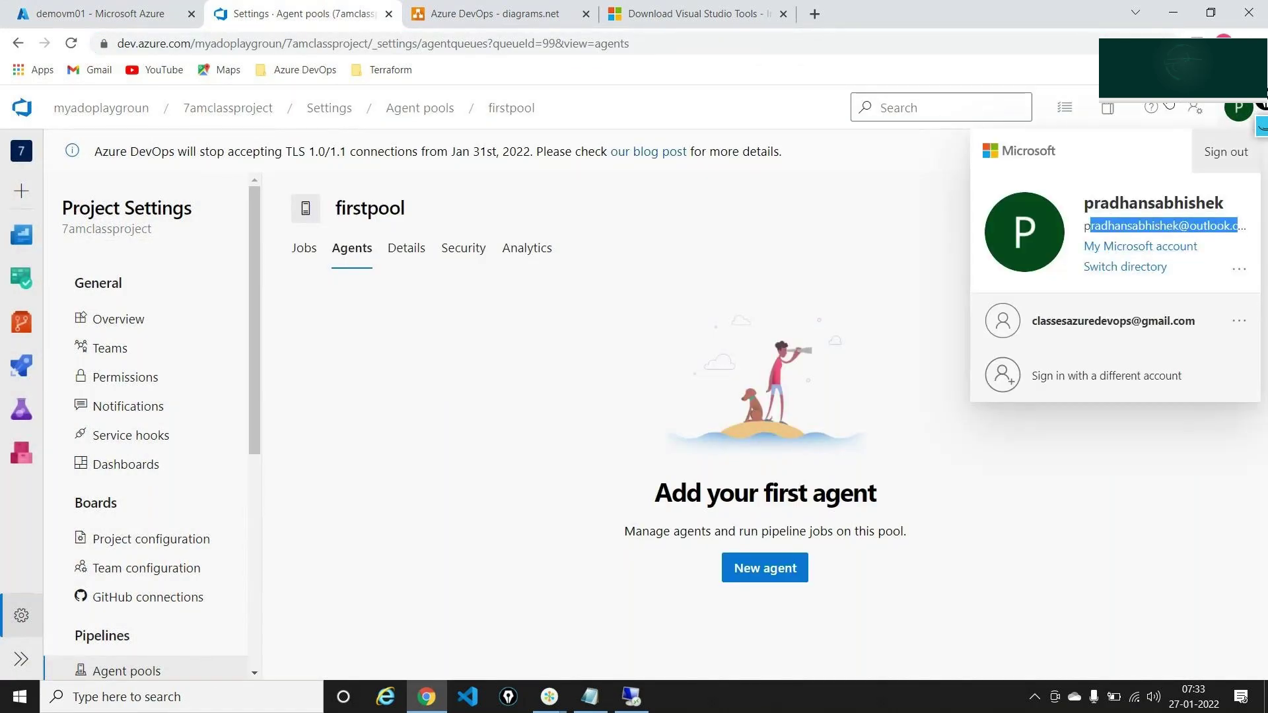
pyautogui.click(934, 195)
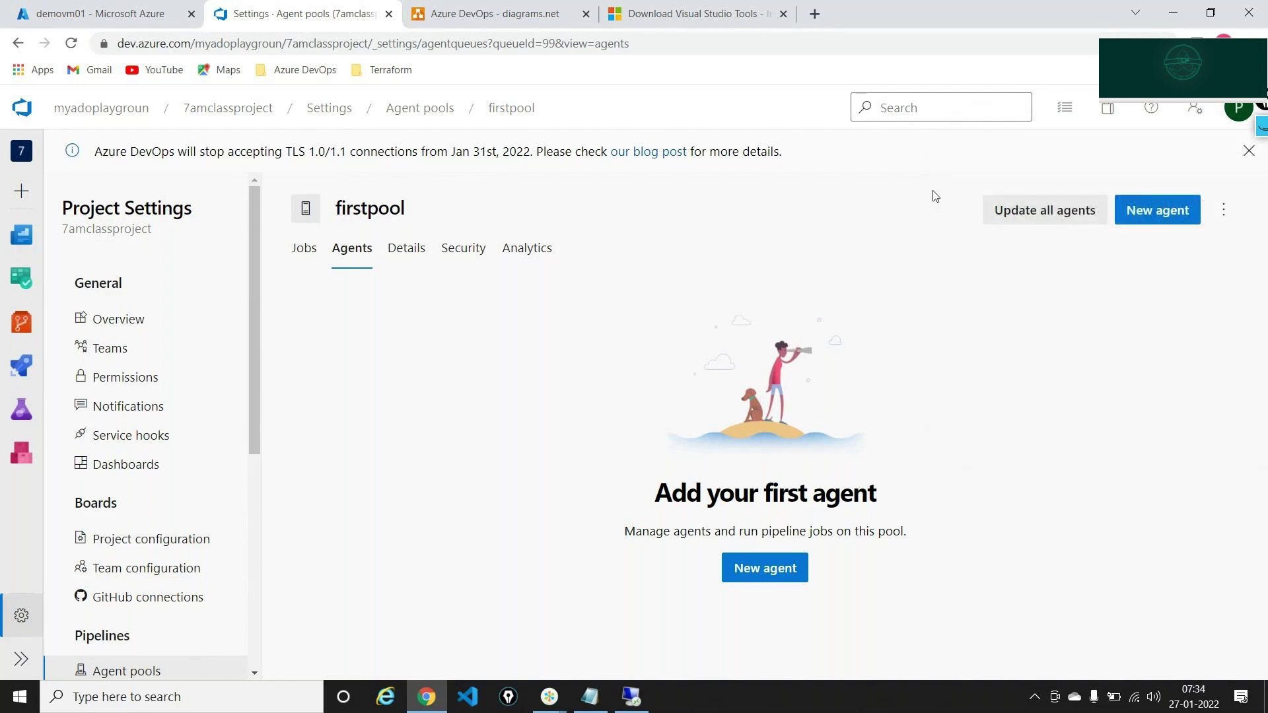
# Step: Add the text label IaaS below the virtual machine icon in the diagram
pyautogui.click(449, 10)
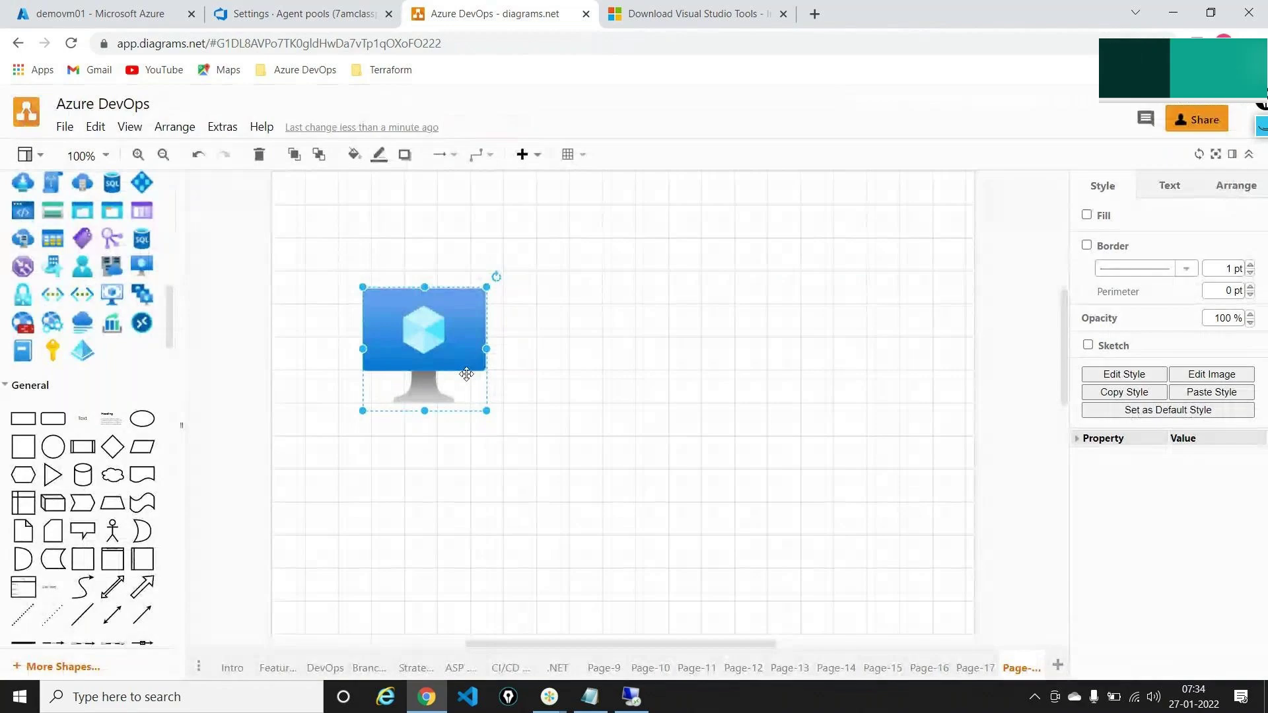
pyautogui.moveTo(89, 420); pyautogui.dragTo(404, 434)
pyautogui.doubleClick(421, 443)
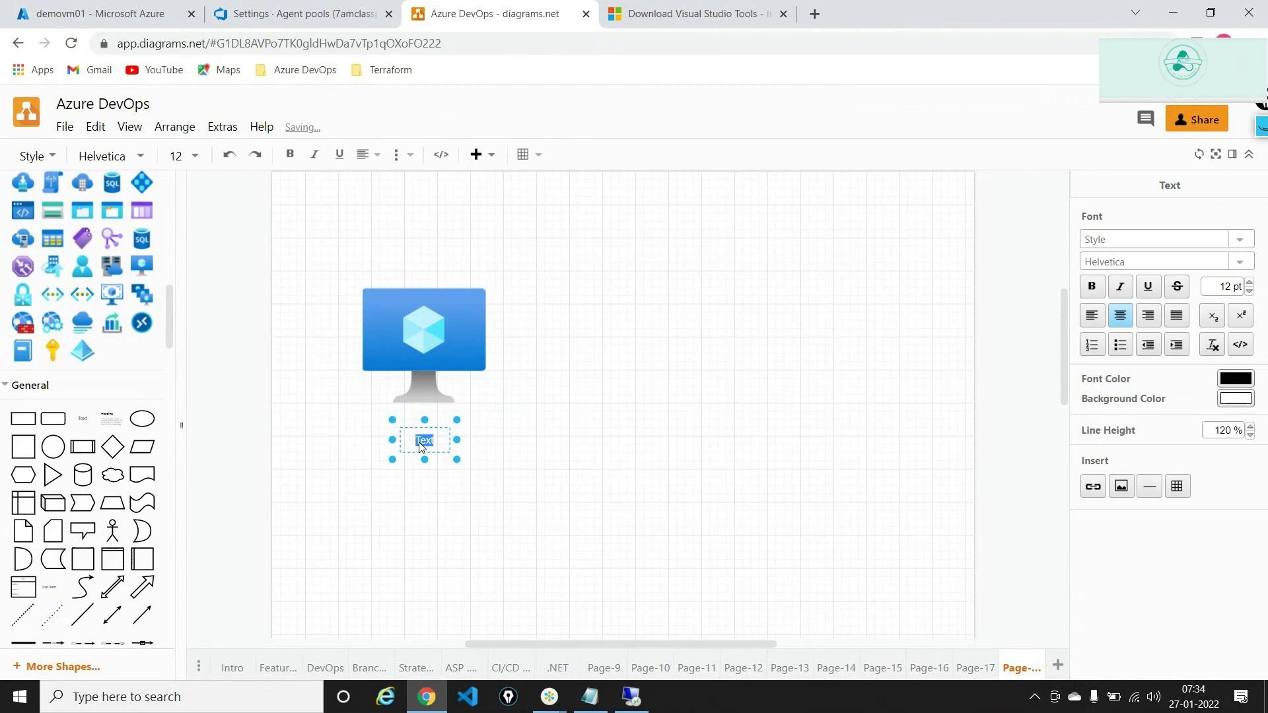
pyautogui.write('IaaS')
# Step: Add a square to the right of the virtual machine icon and place the text ADO inside it
pyautogui.moveTo(32, 420); pyautogui.dragTo(659, 311)
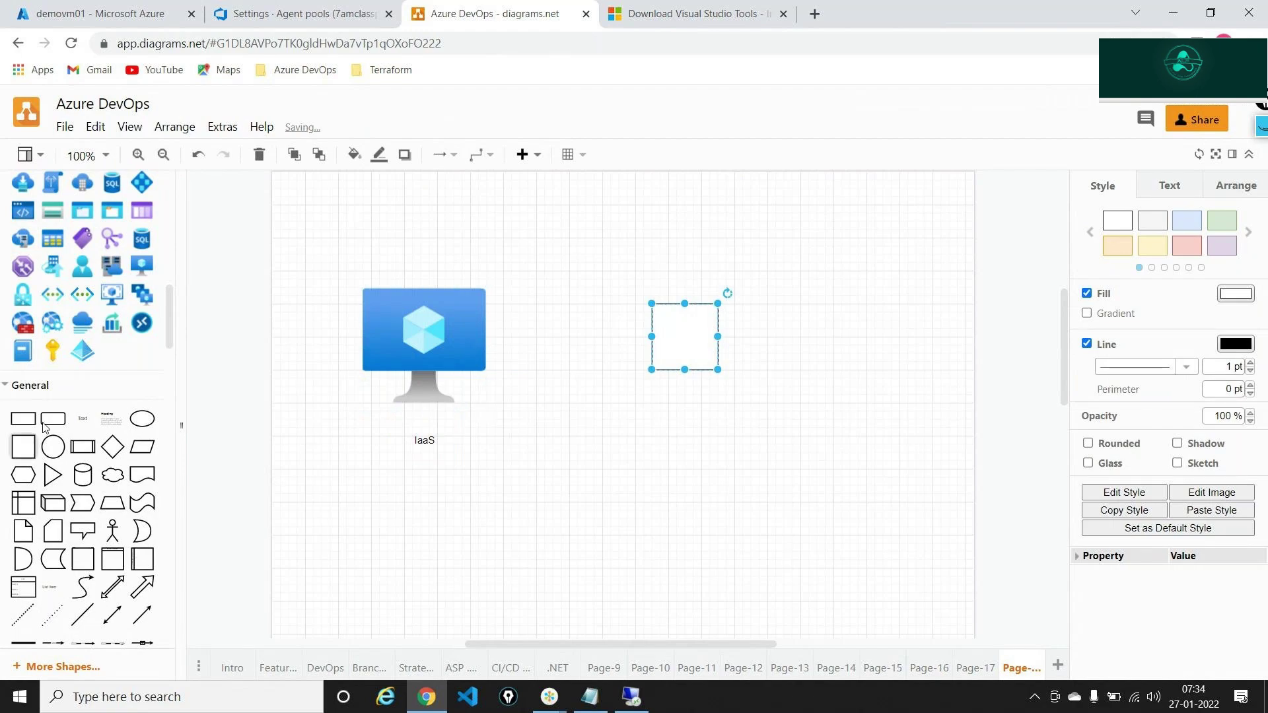
pyautogui.moveTo(83, 418); pyautogui.dragTo(675, 343)
pyautogui.doubleClick(675, 343)
pyautogui.write('AD')
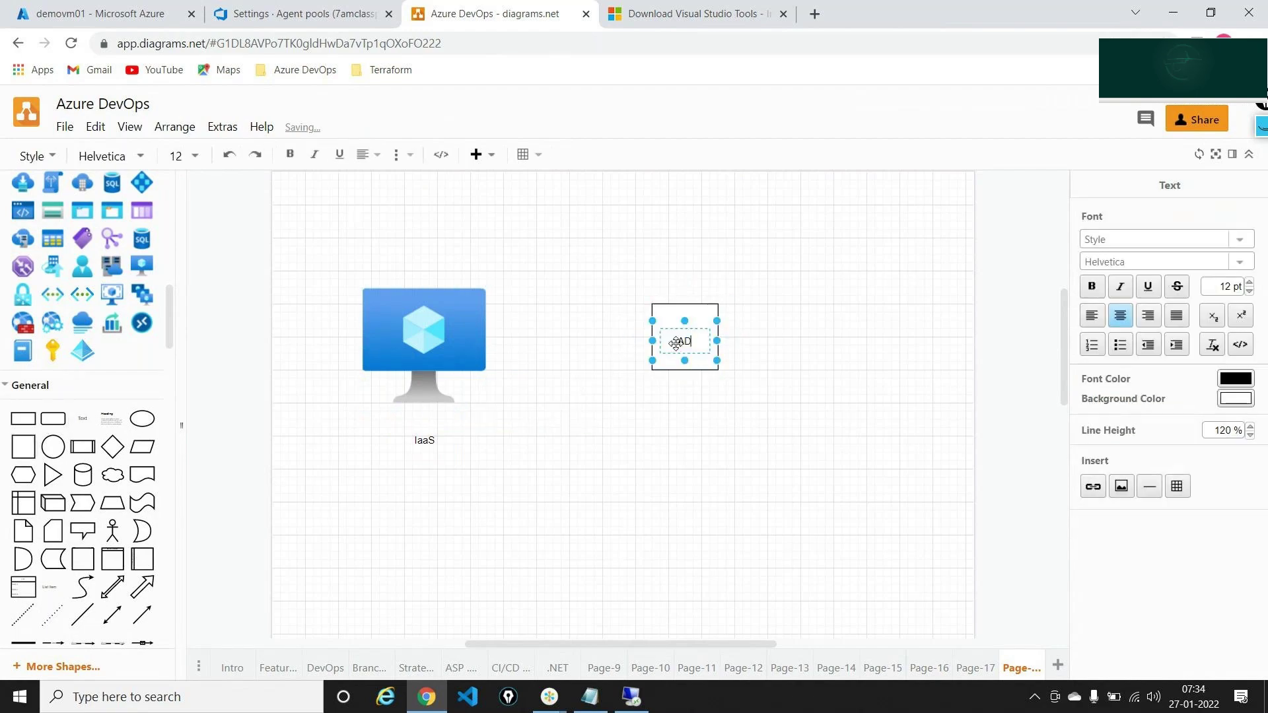
pyautogui.write('O')
pyautogui.click(572, 410)
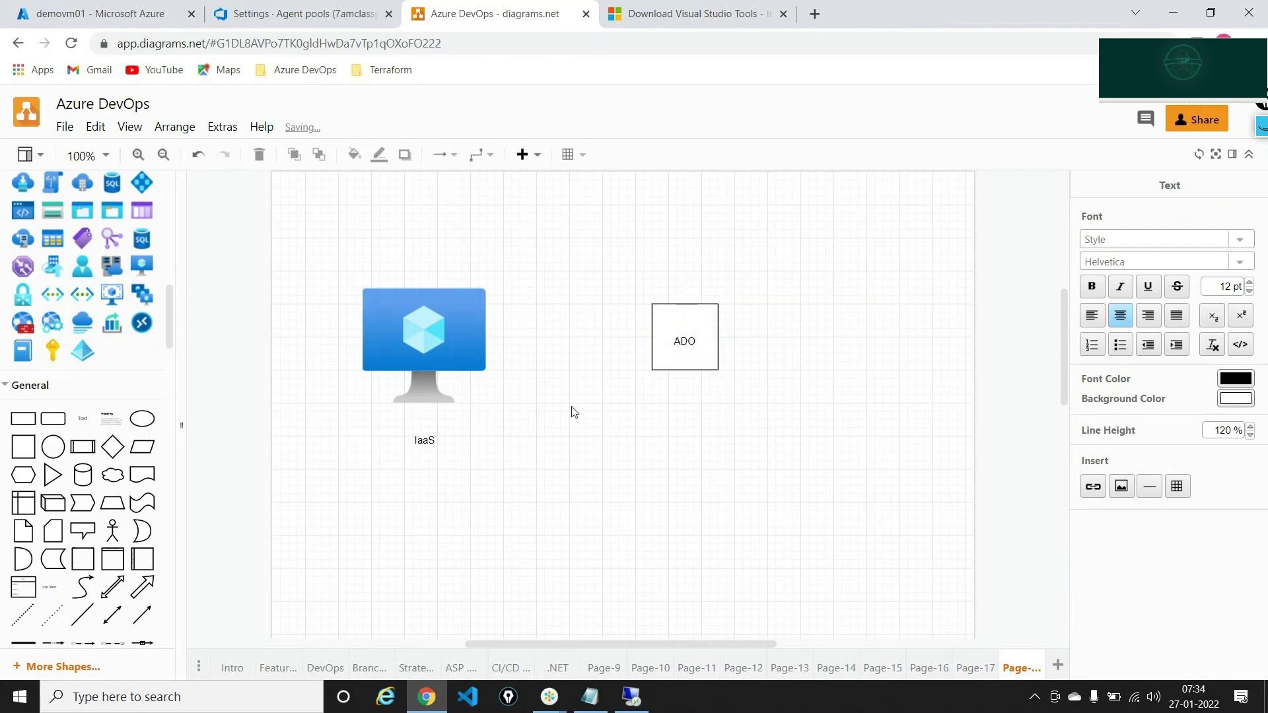
# Step: Connect the virtual machine icon to the ADO square with an arrow
pyautogui.click(429, 323)
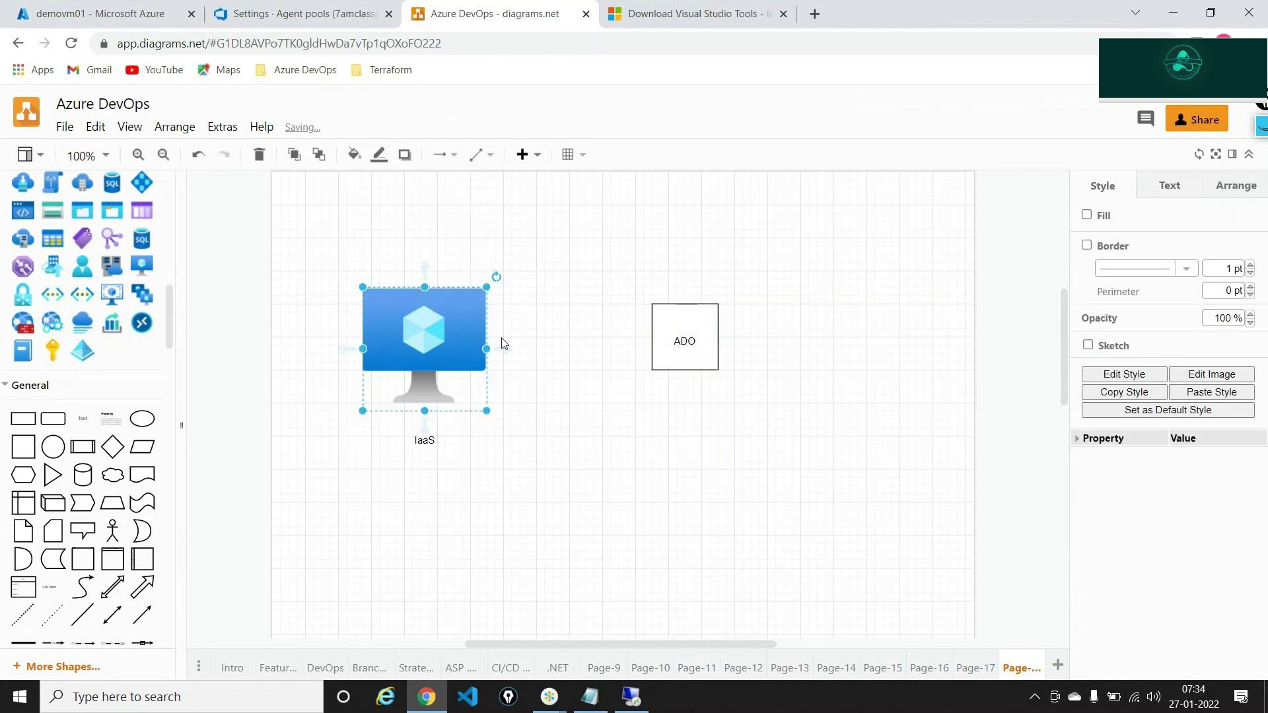
pyautogui.moveTo(502, 345); pyautogui.dragTo(650, 322)
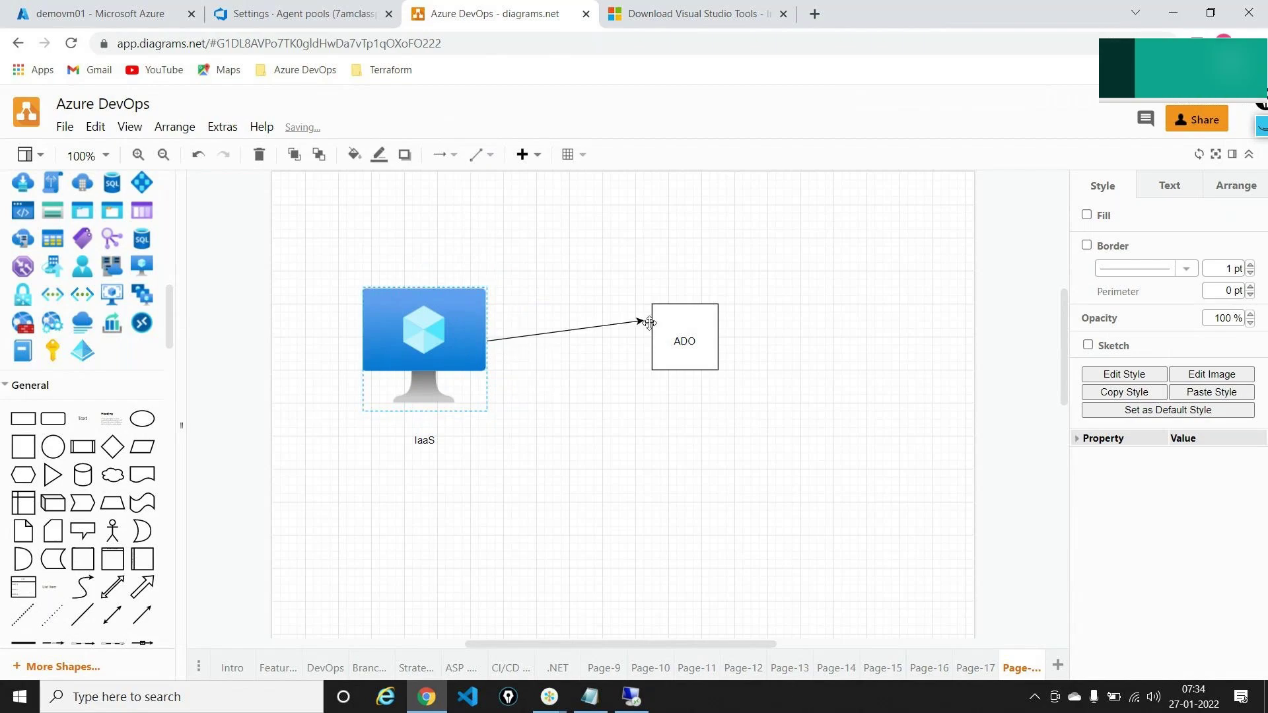
pyautogui.click(666, 523)
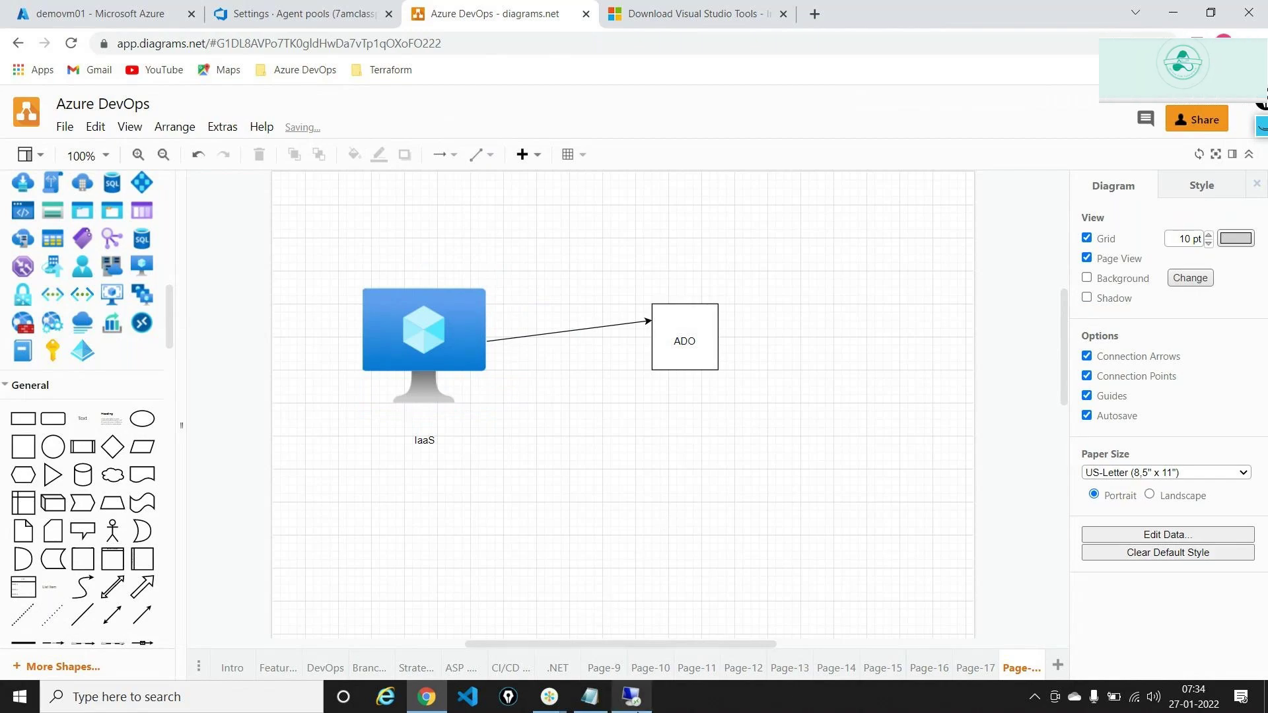
# Step: Accept the default PAT authentication type in the remote agent configuration and return to the firstpool page in Azure DevOps
pyautogui.click(631, 696)
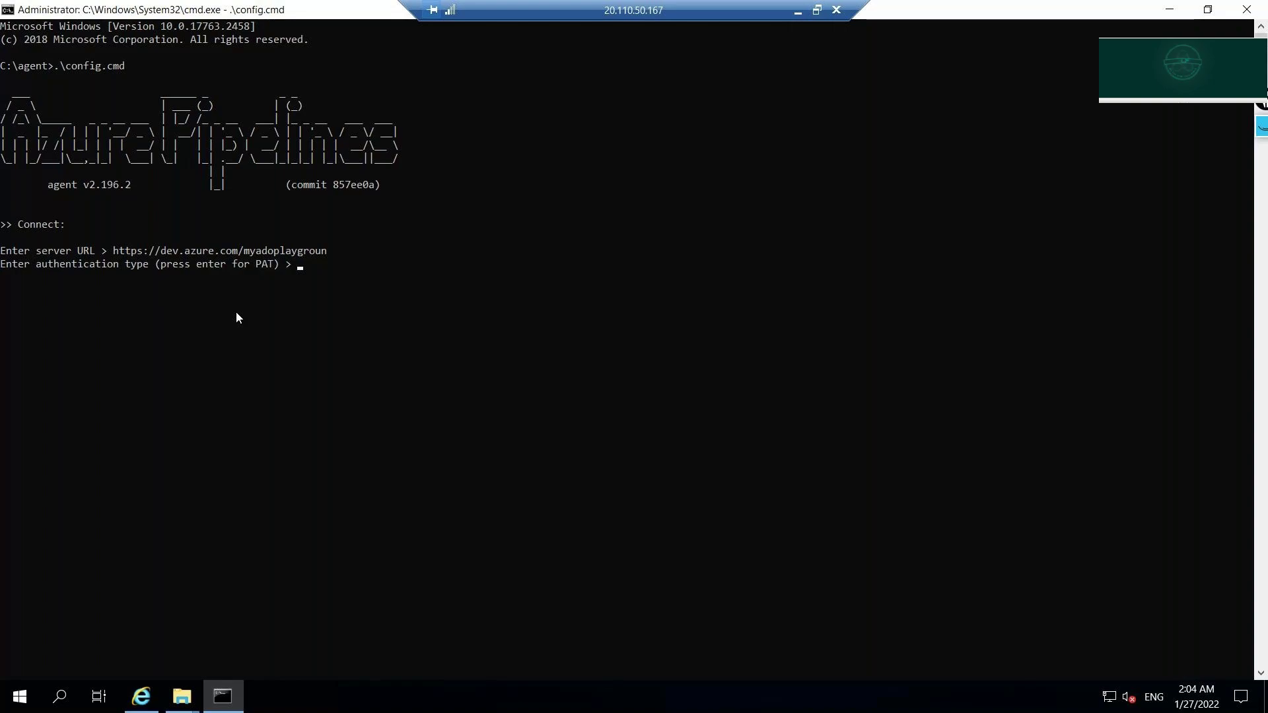
pyautogui.press('Return')
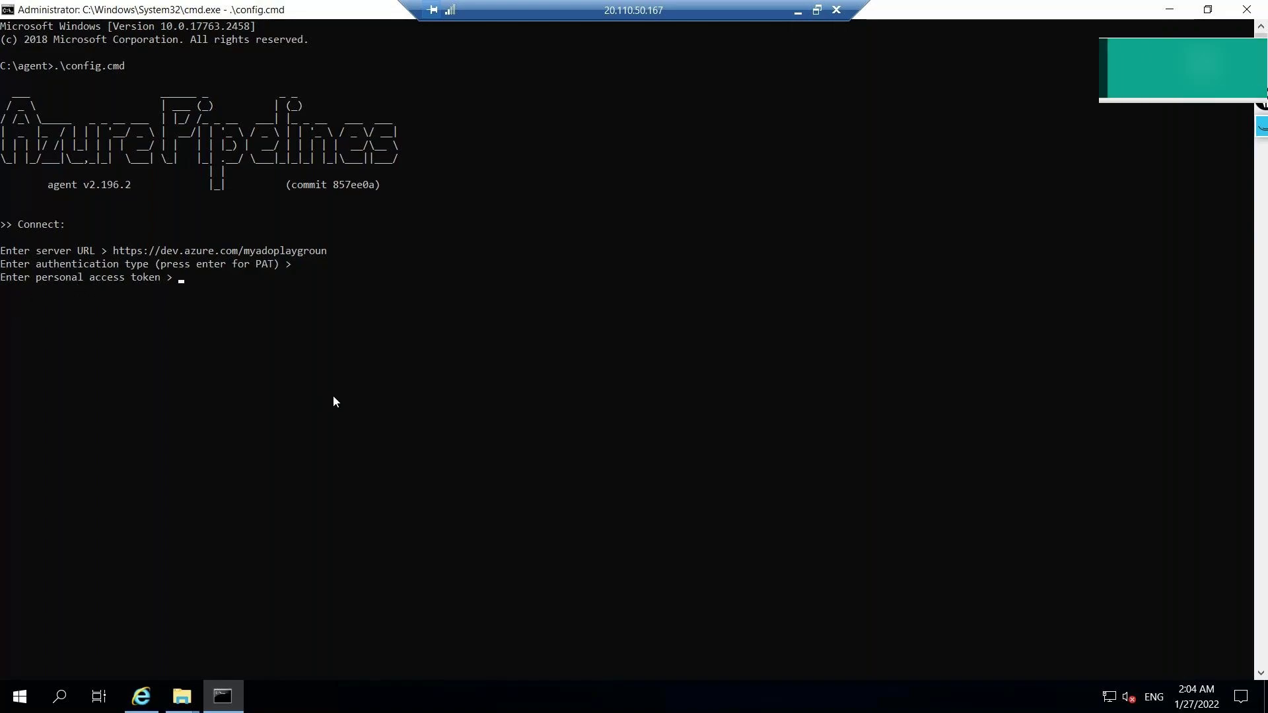
pyautogui.click(797, 13)
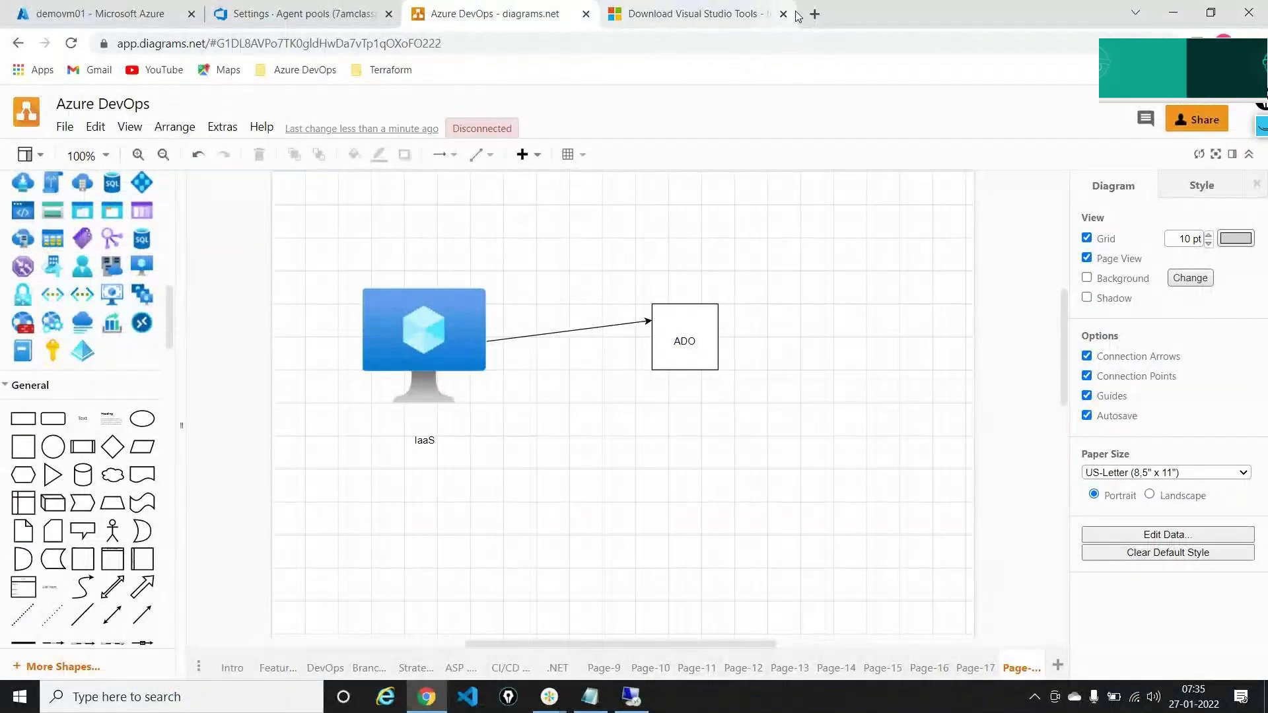
pyautogui.click(307, 9)
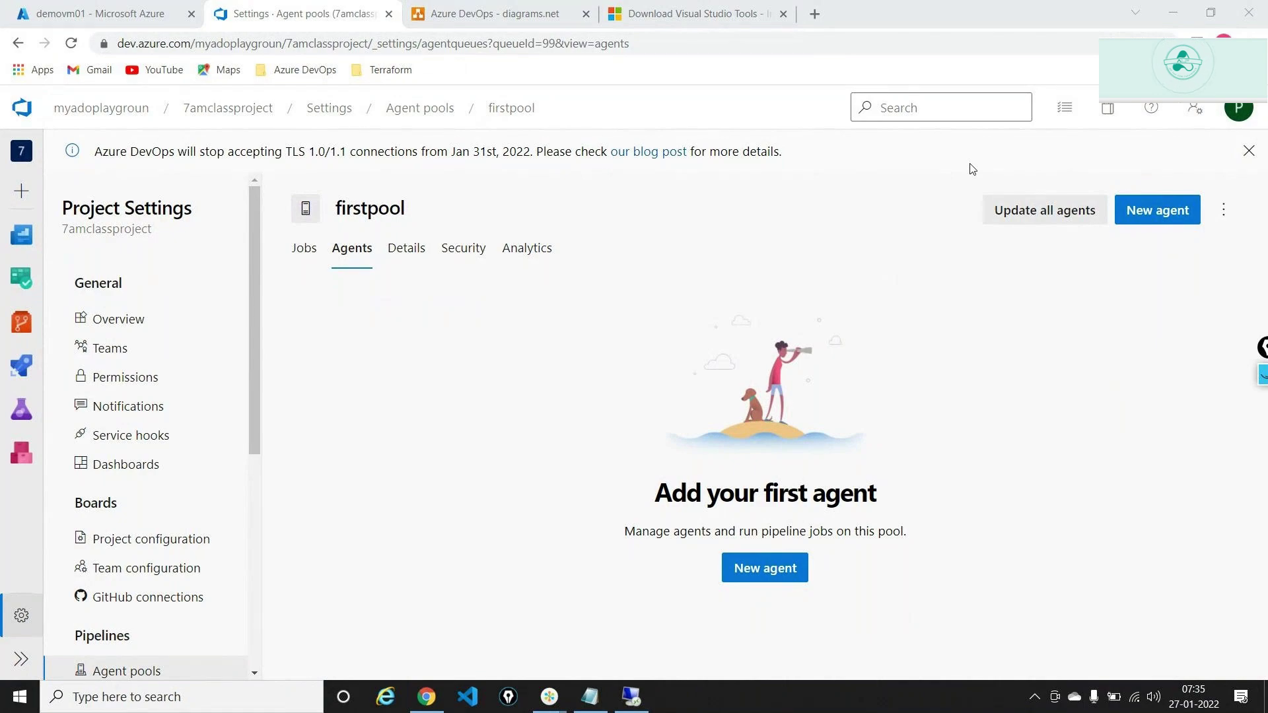
# Step: Circle the user settings icon with the annotation pen and clear the drawing
pyautogui.click(1263, 382)
pyautogui.click(1263, 414)
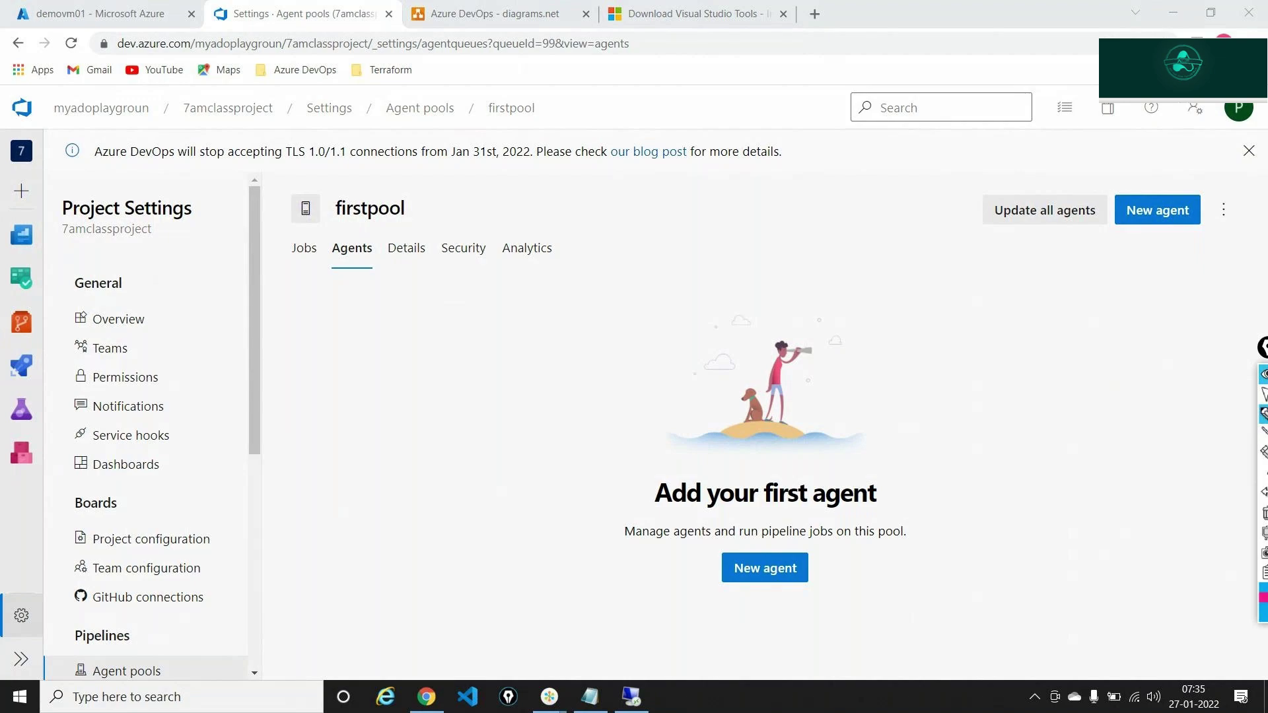
pyautogui.moveTo(1175, 103)
pyautogui.mouseDown()
pyautogui.moveTo(1173, 124)
pyautogui.moveTo(1215, 101)
pyautogui.mouseUp()
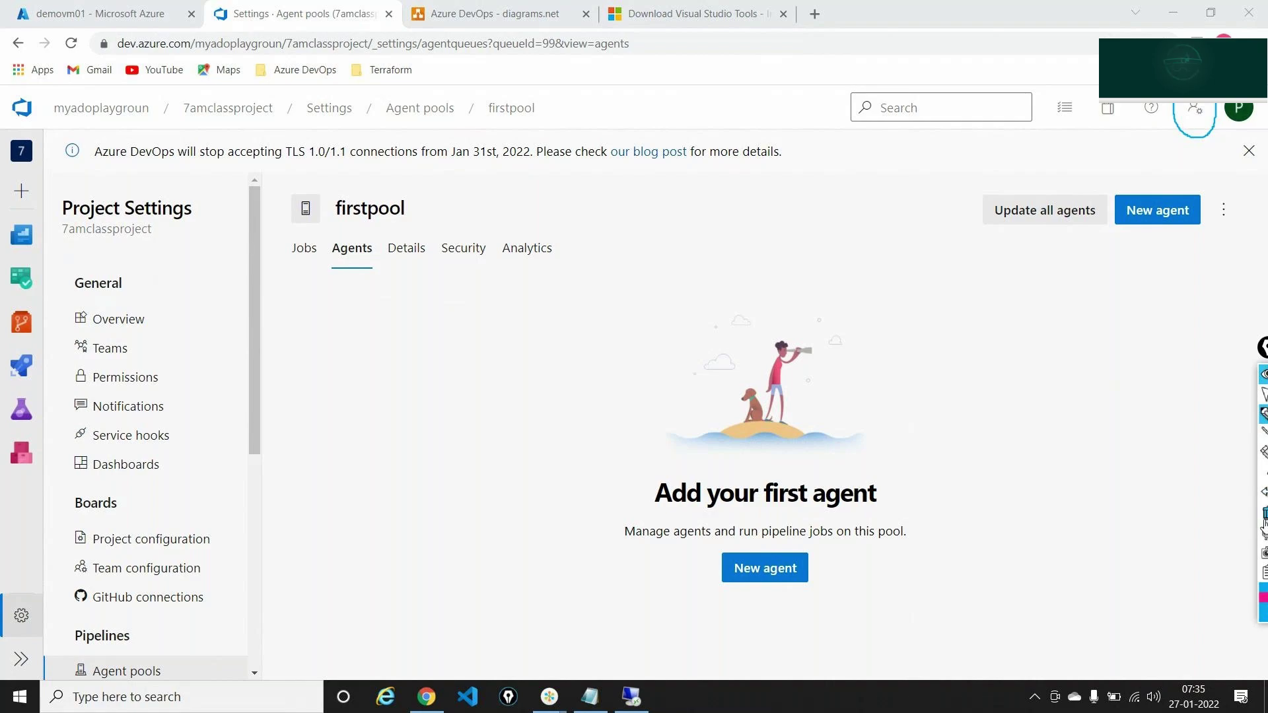
pyautogui.click(1263, 510)
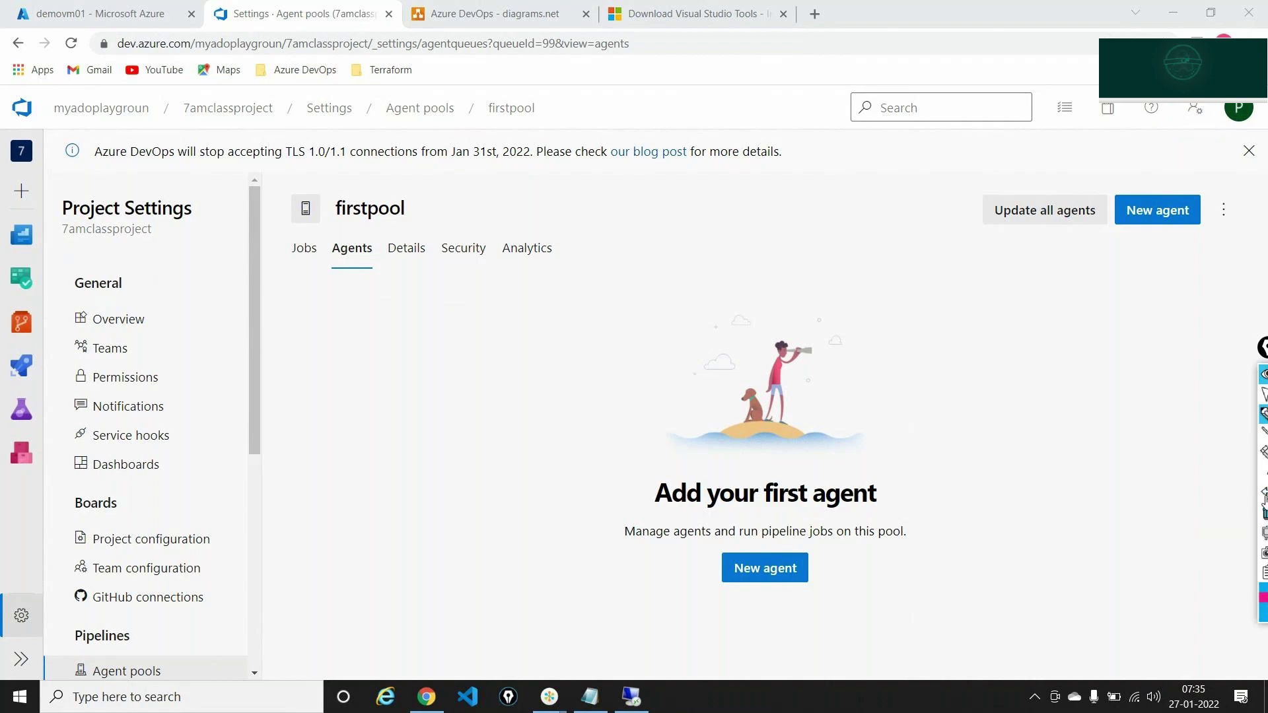
pyautogui.click(1261, 391)
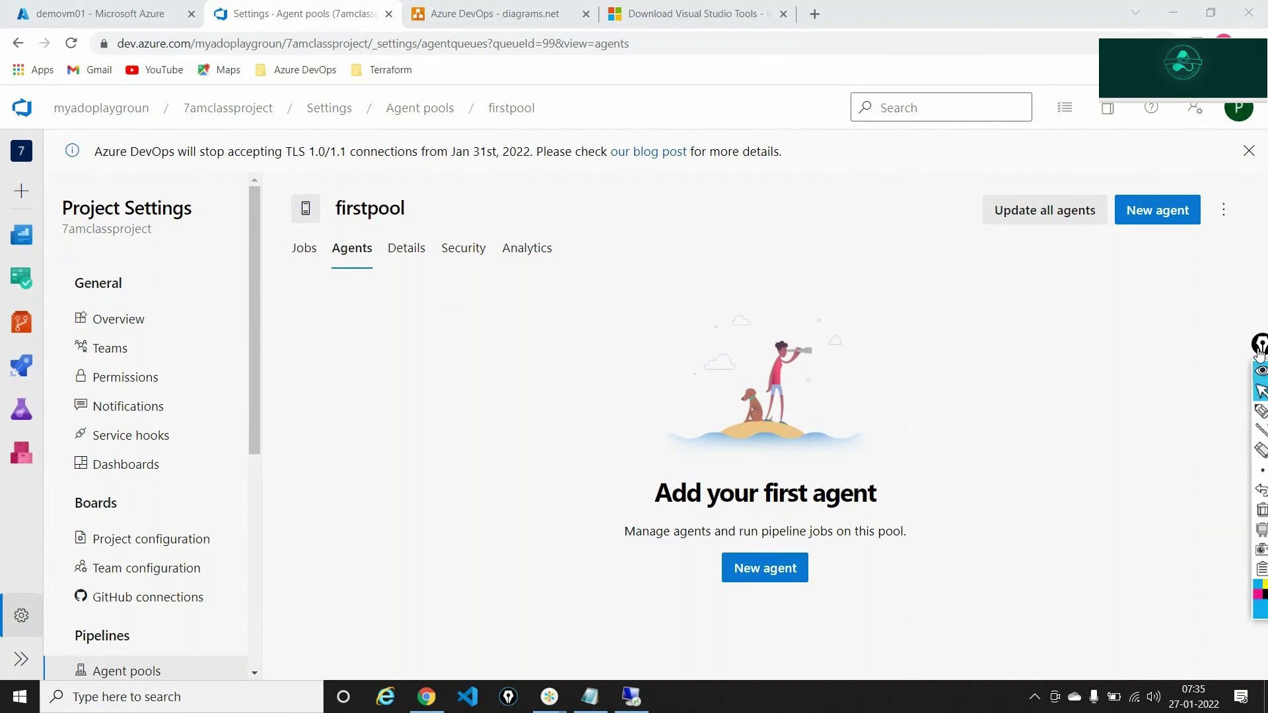
# Step: Begin a new personal access token from the Azure DevOps user settings and name it adoagenttokenazure
pyautogui.click(1188, 113)
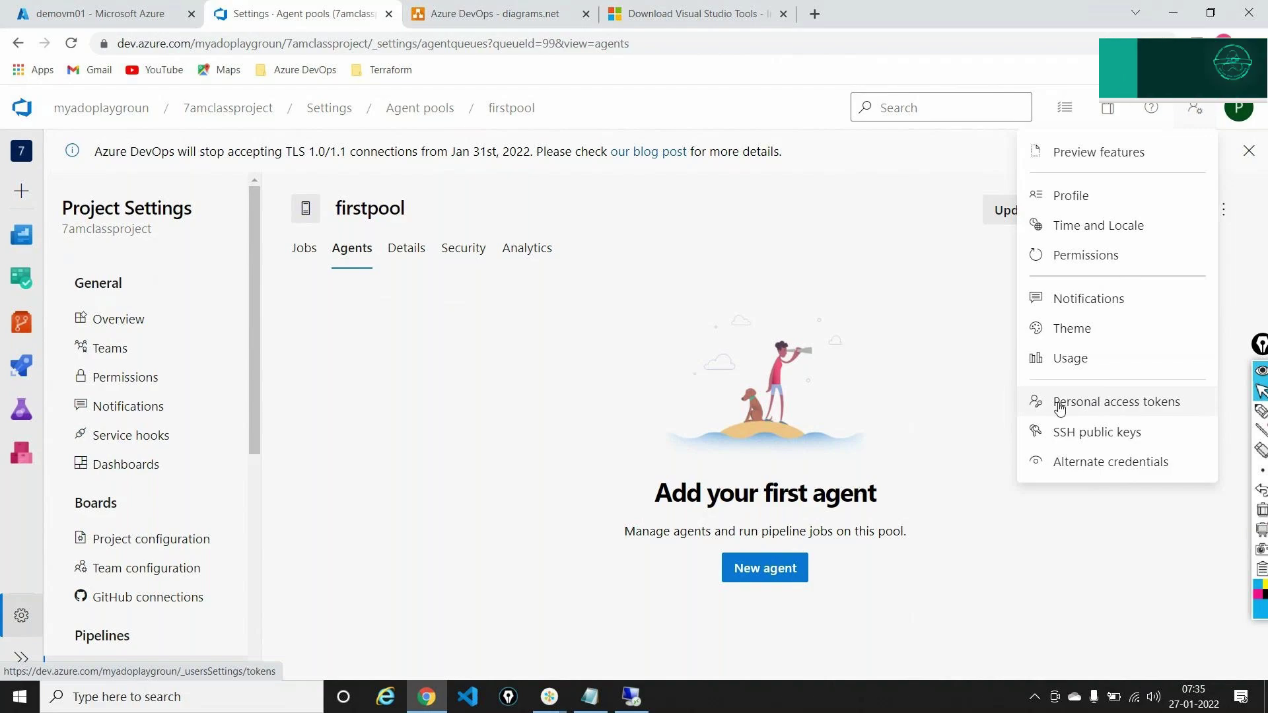
pyautogui.click(1142, 408)
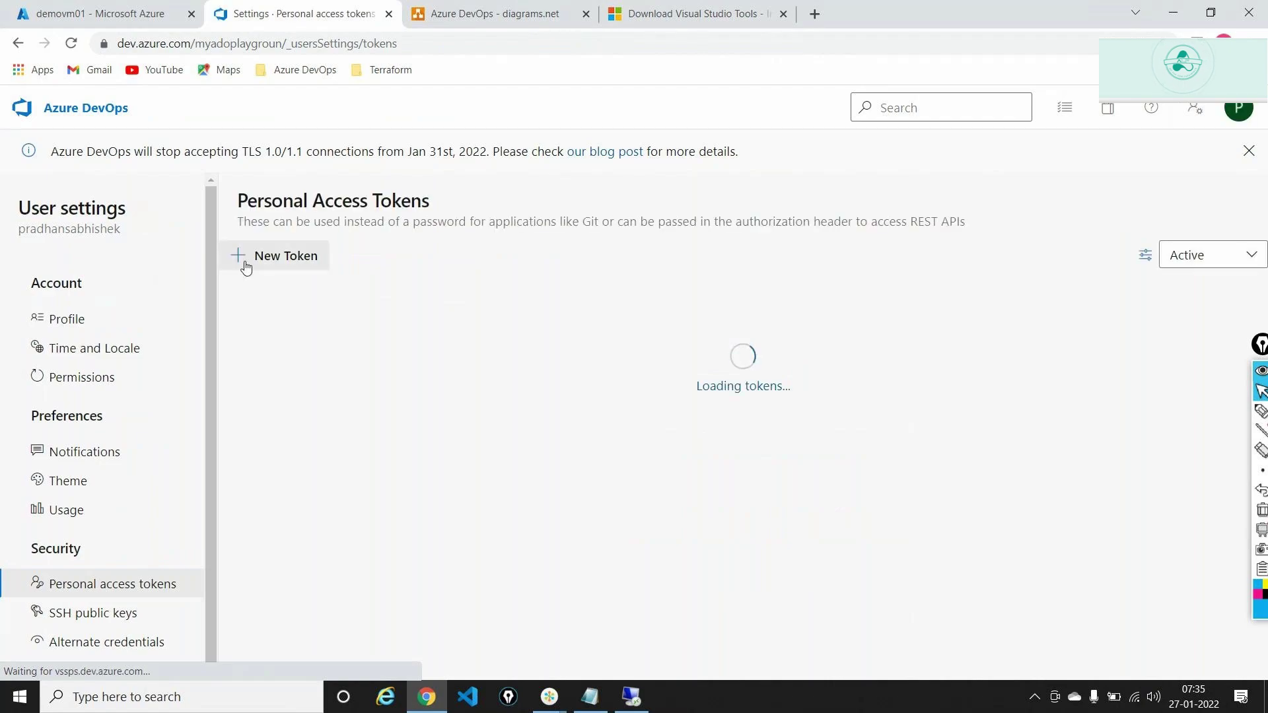
pyautogui.click(246, 264)
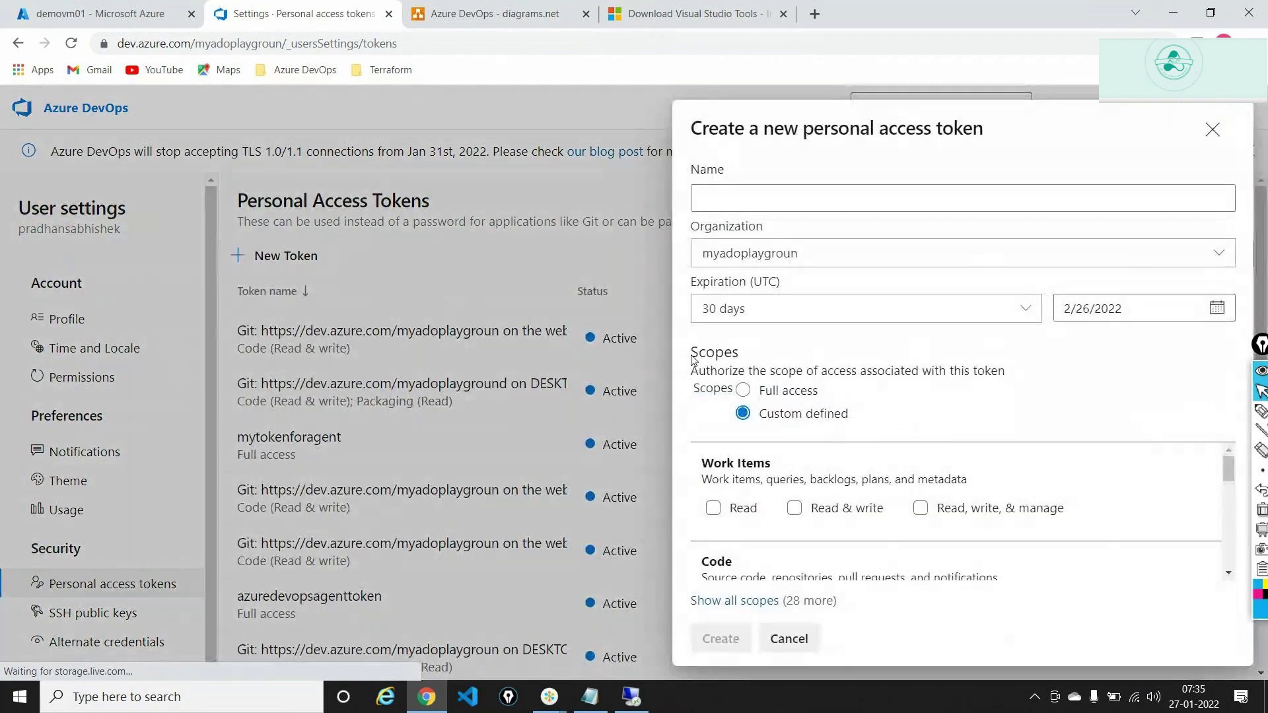
pyautogui.click(815, 198)
pyautogui.write('ad')
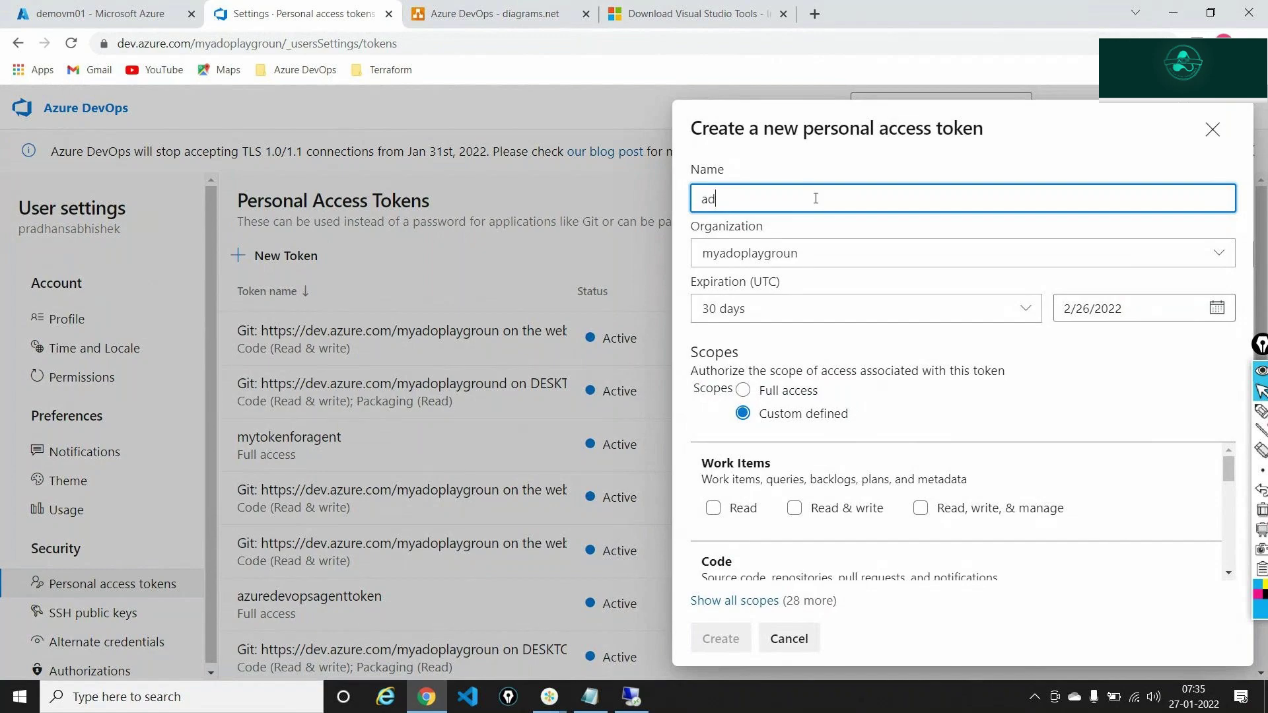
pyautogui.write('oagenttokenazure')
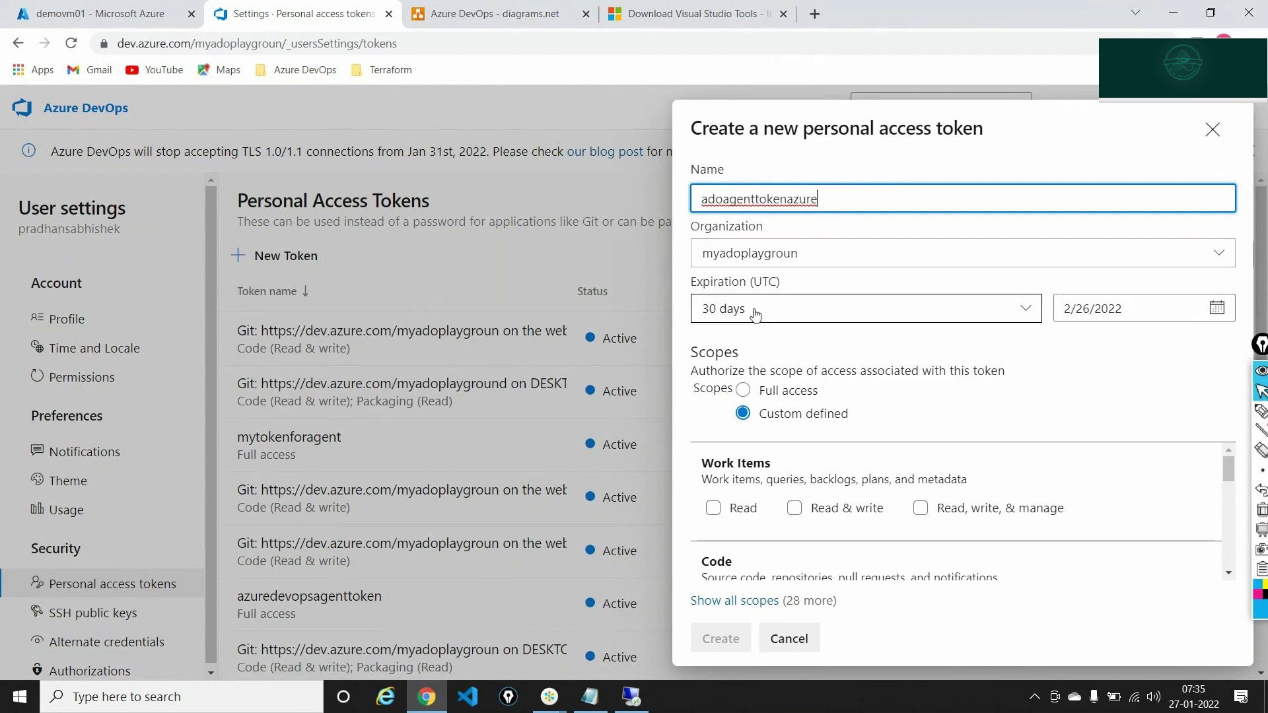
# Step: Give the new personal access token full access, create it, and copy the generated token
pyautogui.click(743, 390)
pyautogui.click(710, 631)
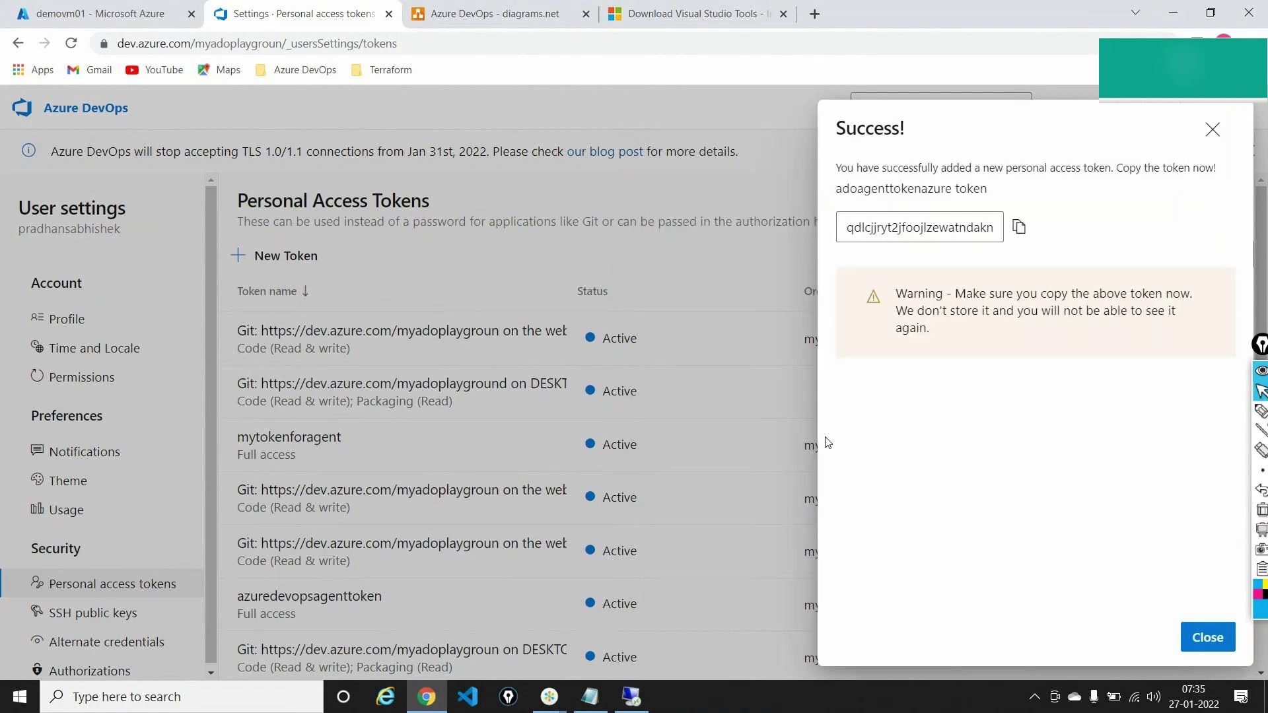
pyautogui.click(1018, 227)
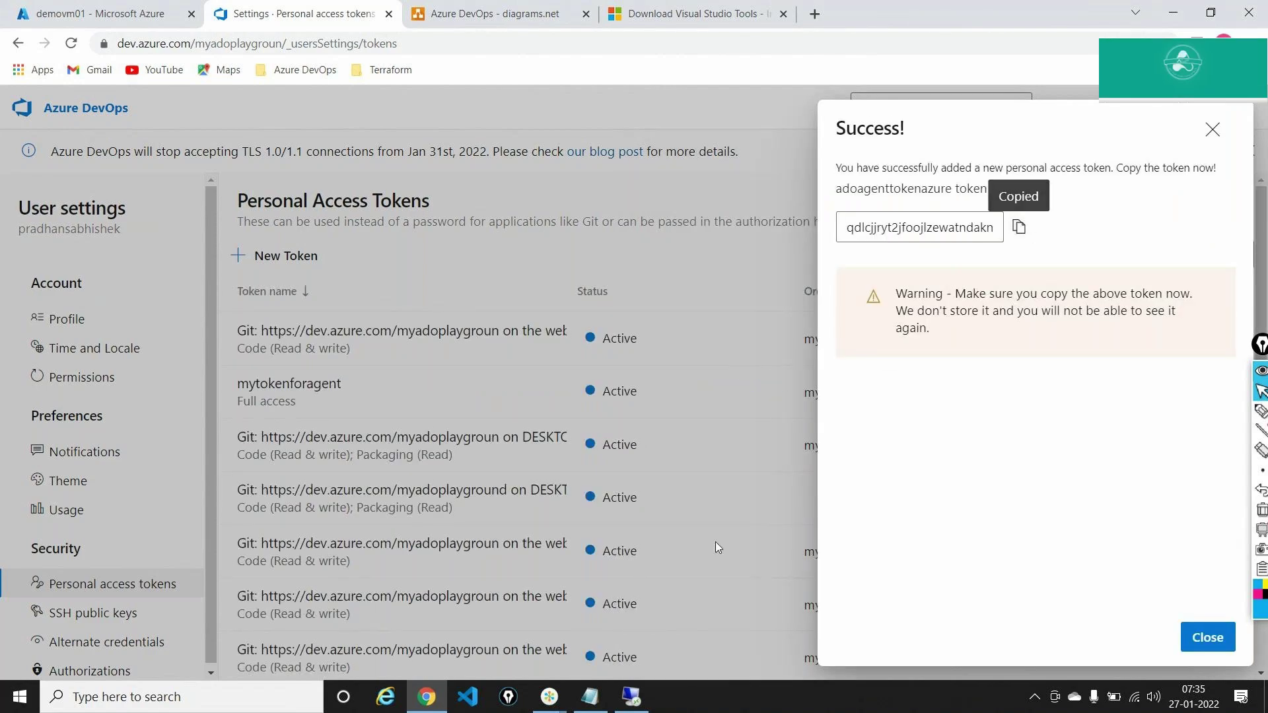
# Step: Save the copied personal access token in the Notepad notes below config, labelled "PAT:"
pyautogui.click(591, 696)
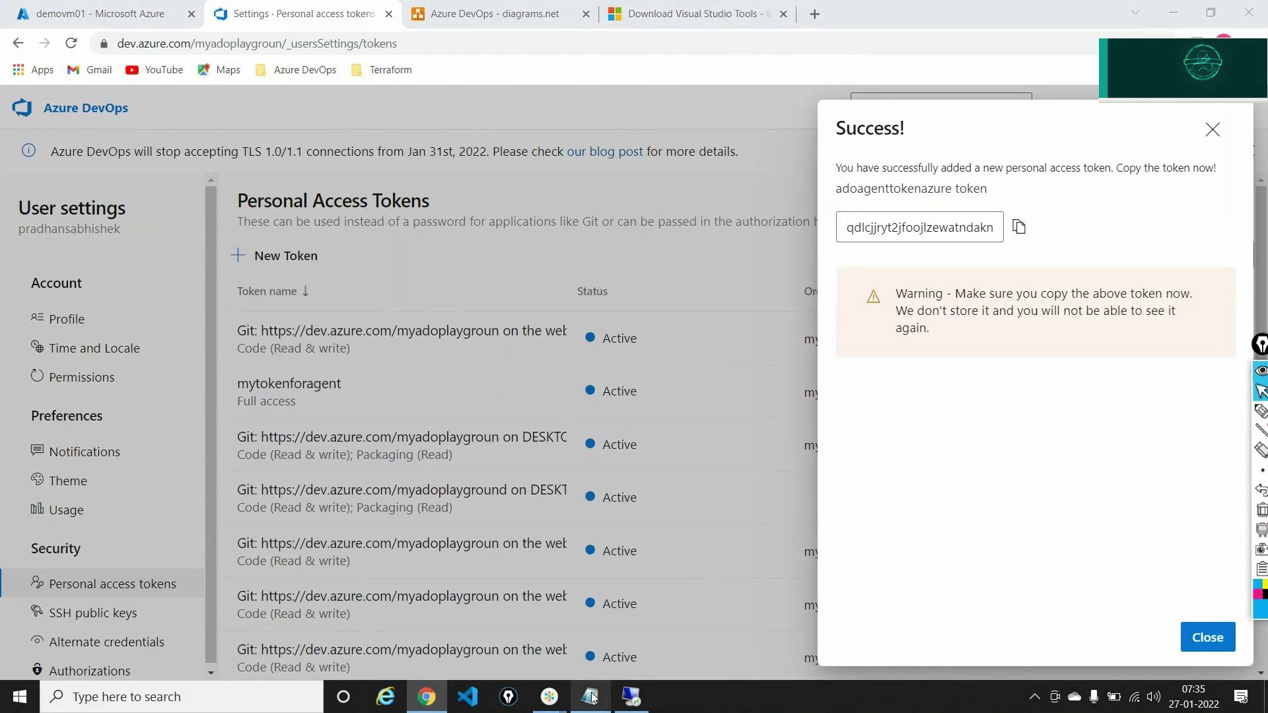
pyautogui.write('PAT')
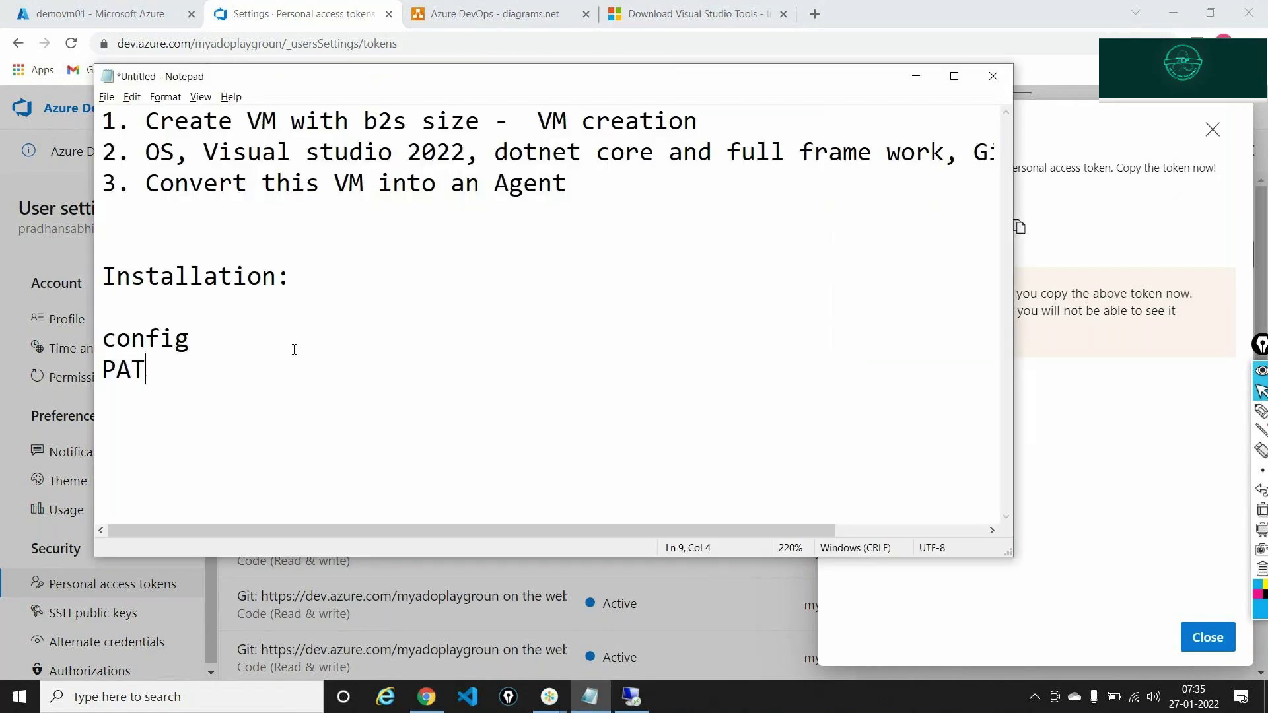
pyautogui.write(':')
pyautogui.hotkey('ctrl', 'v')
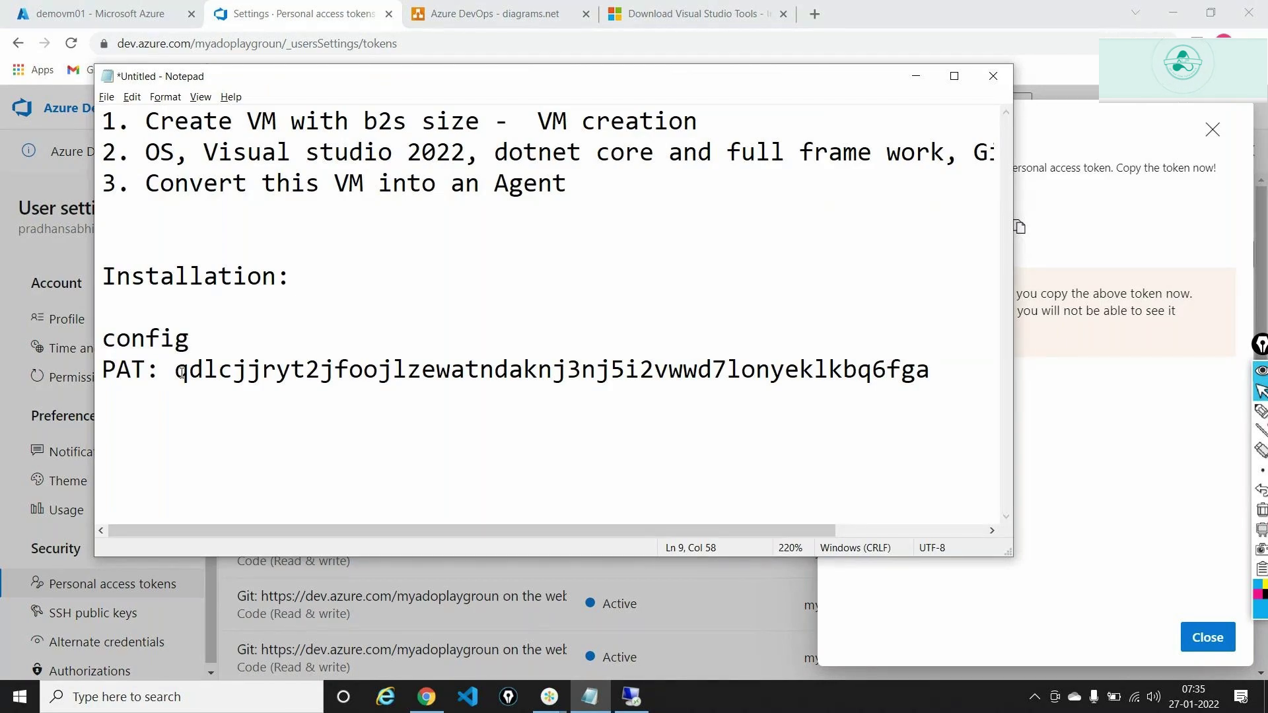
# Step: Enter the personal access token from the notes into the agent configuration on the remote VM
pyautogui.moveTo(182, 373); pyautogui.dragTo(929, 373)
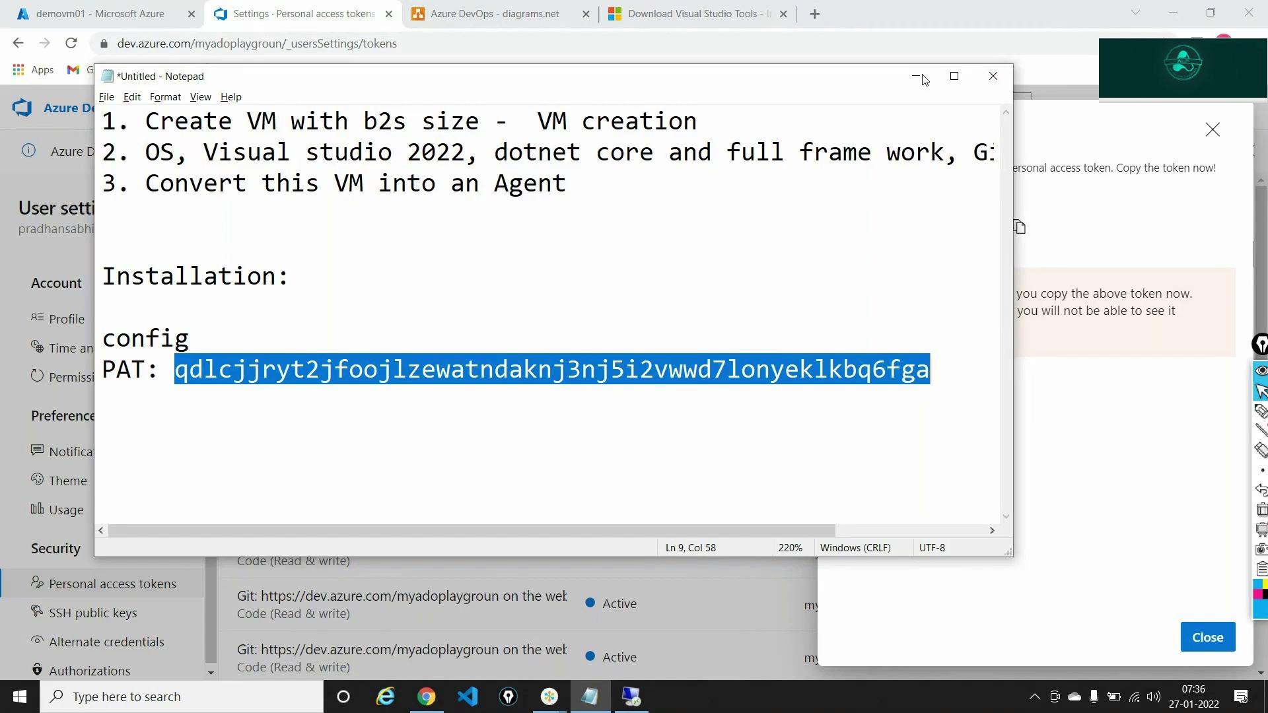
pyautogui.hotkey('alt', 'Tab')
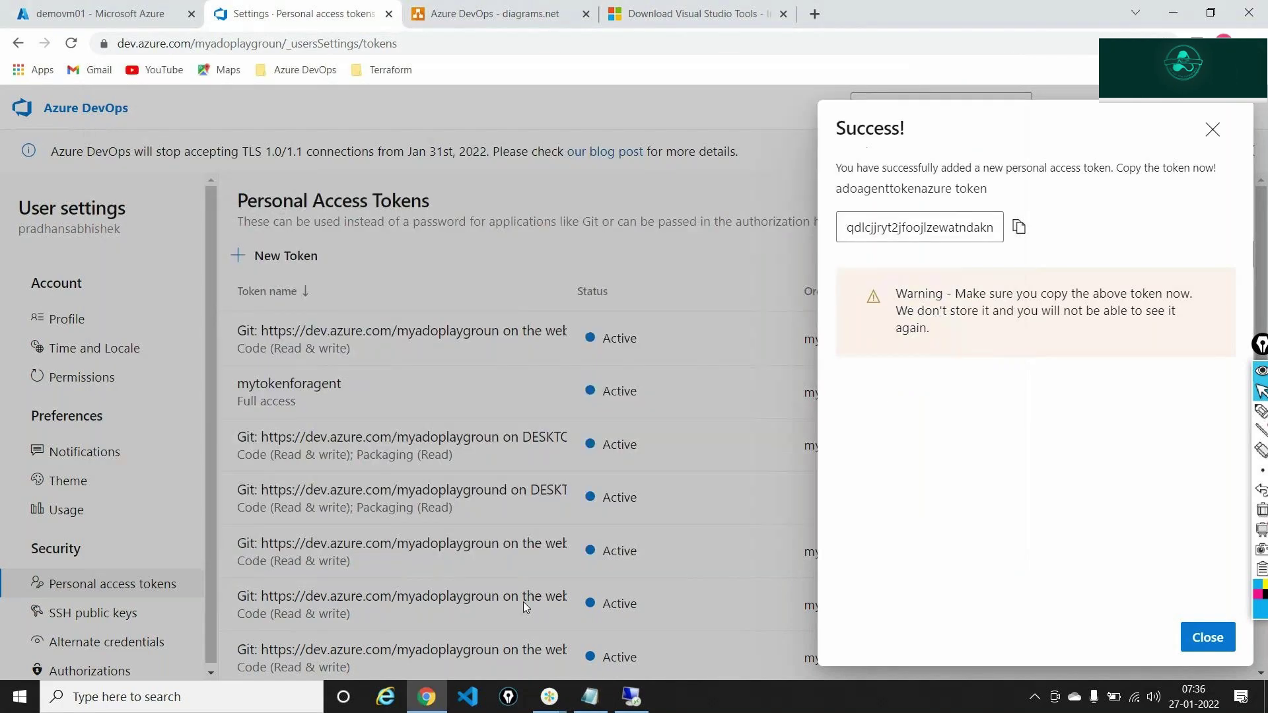
pyautogui.click(630, 697)
pyautogui.rightClick(229, 300)
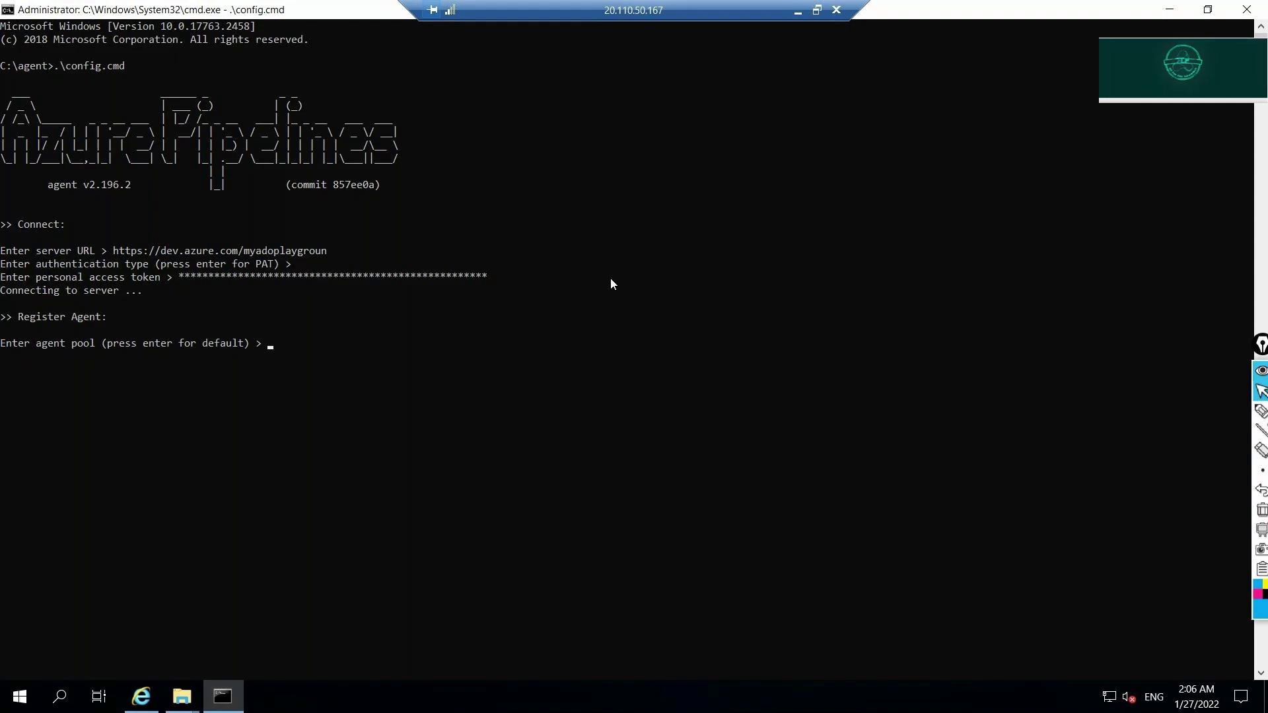
# Step: Return to Azure DevOps, dismiss the token confirmation, and show the agents of firstpool in the 7amclassproject project settings
pyautogui.click(797, 13)
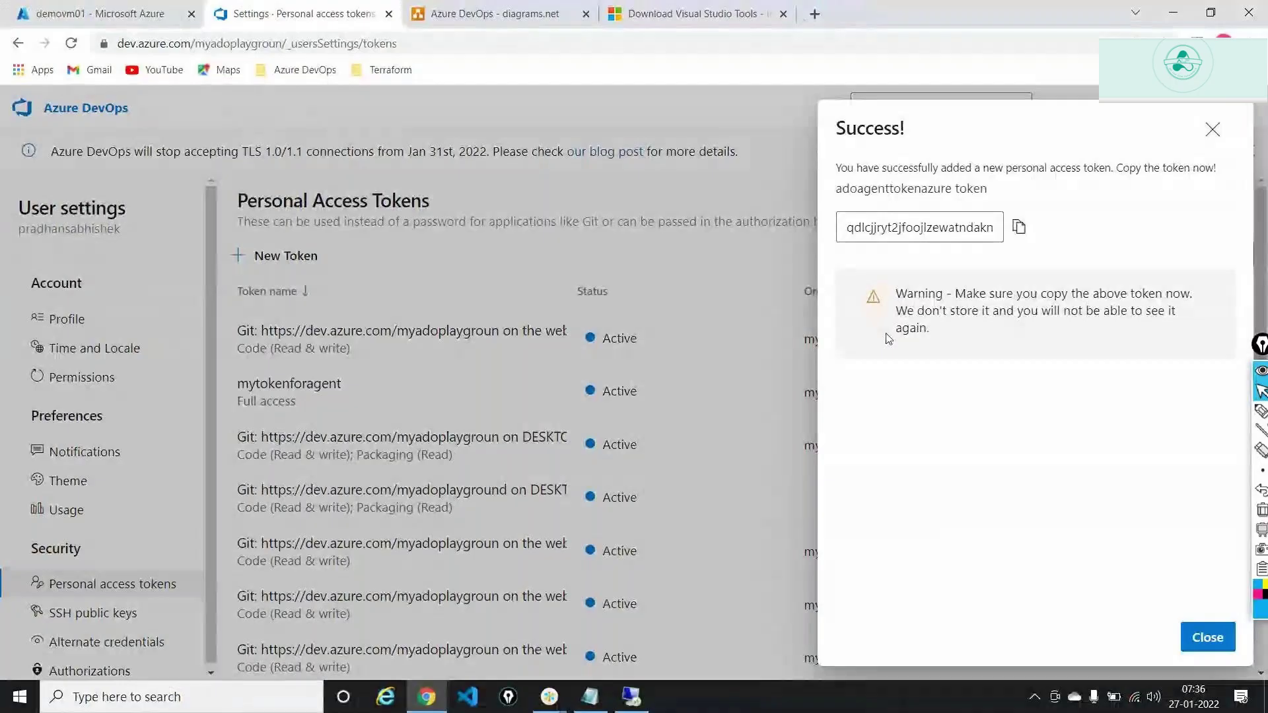
pyautogui.click(1208, 637)
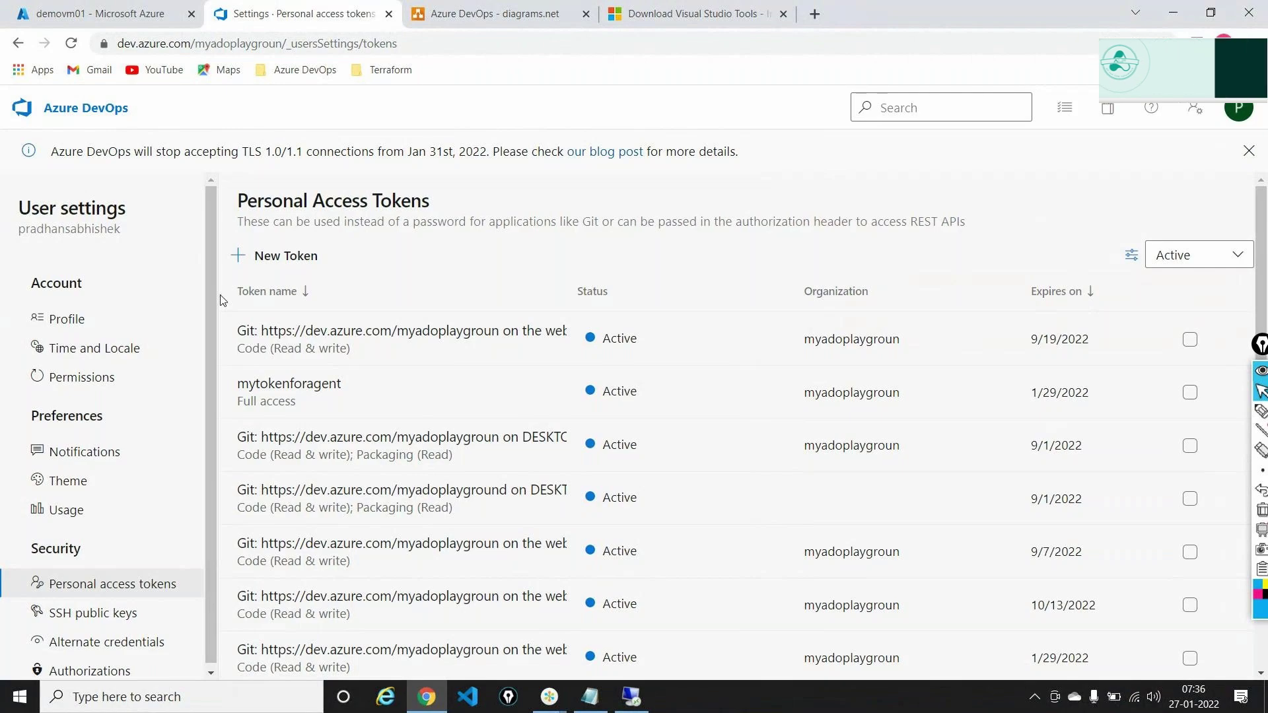
pyautogui.click(84, 108)
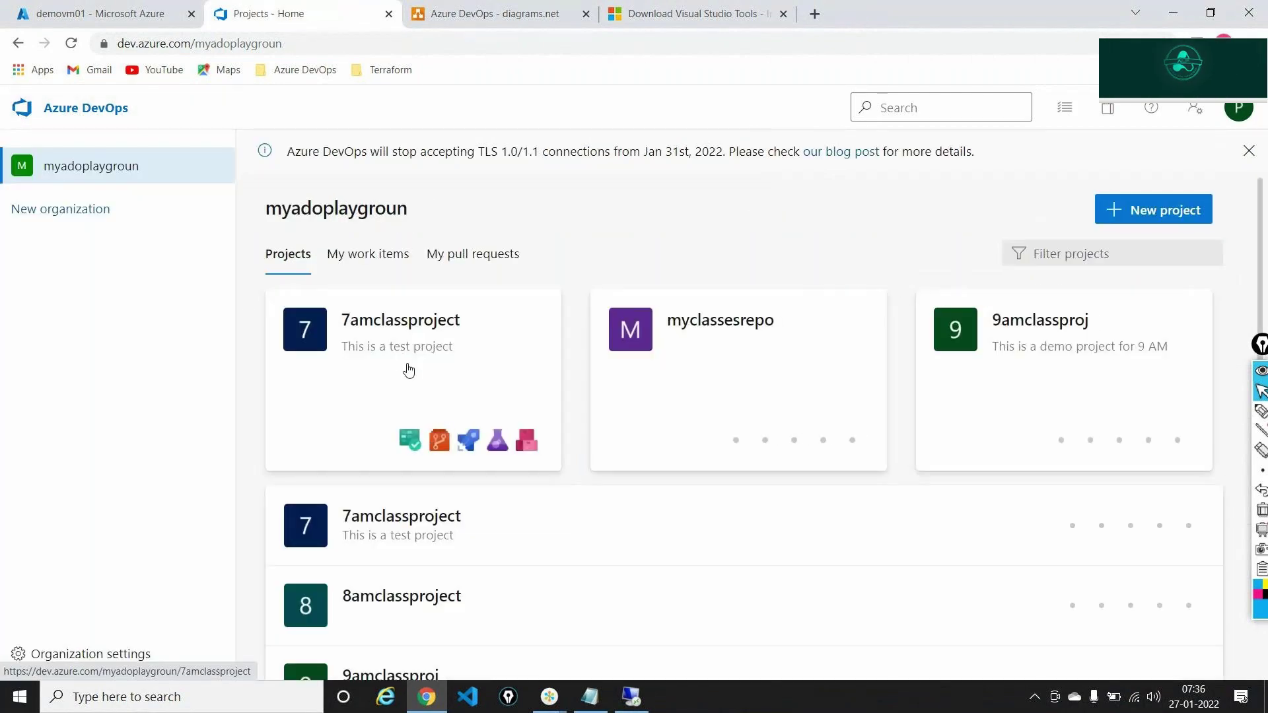
pyautogui.click(408, 371)
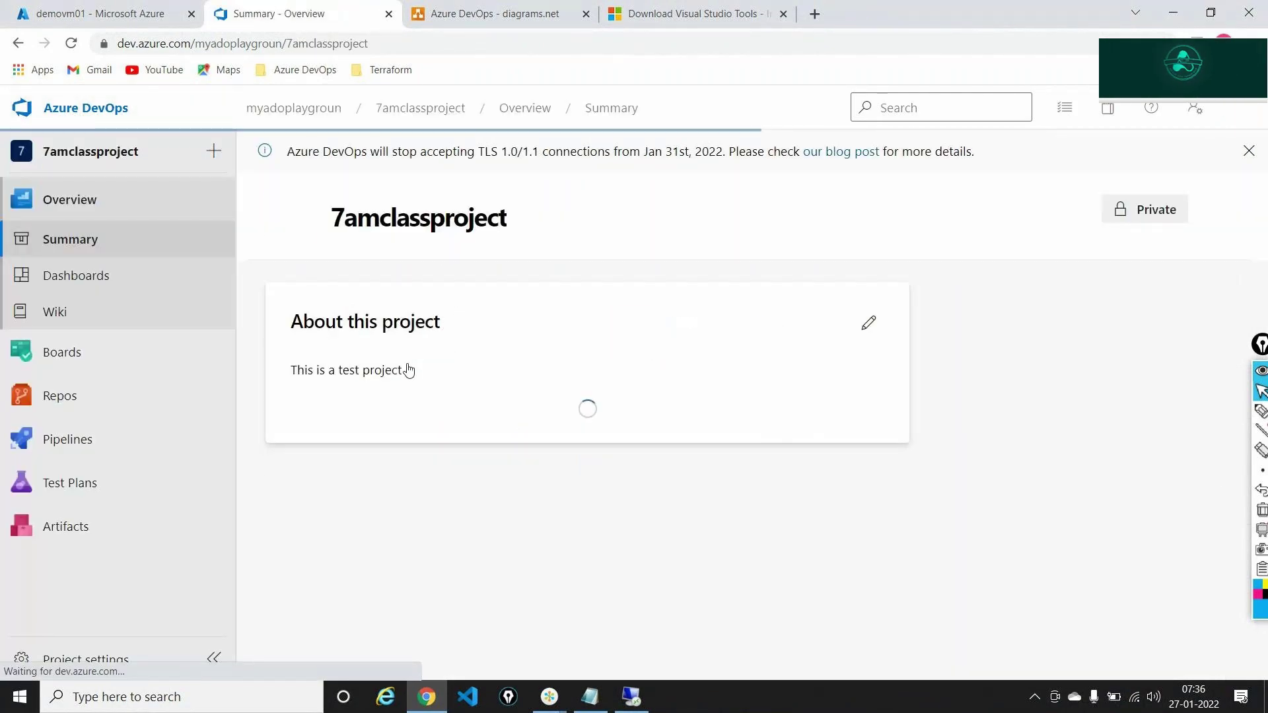
pyautogui.click(90, 658)
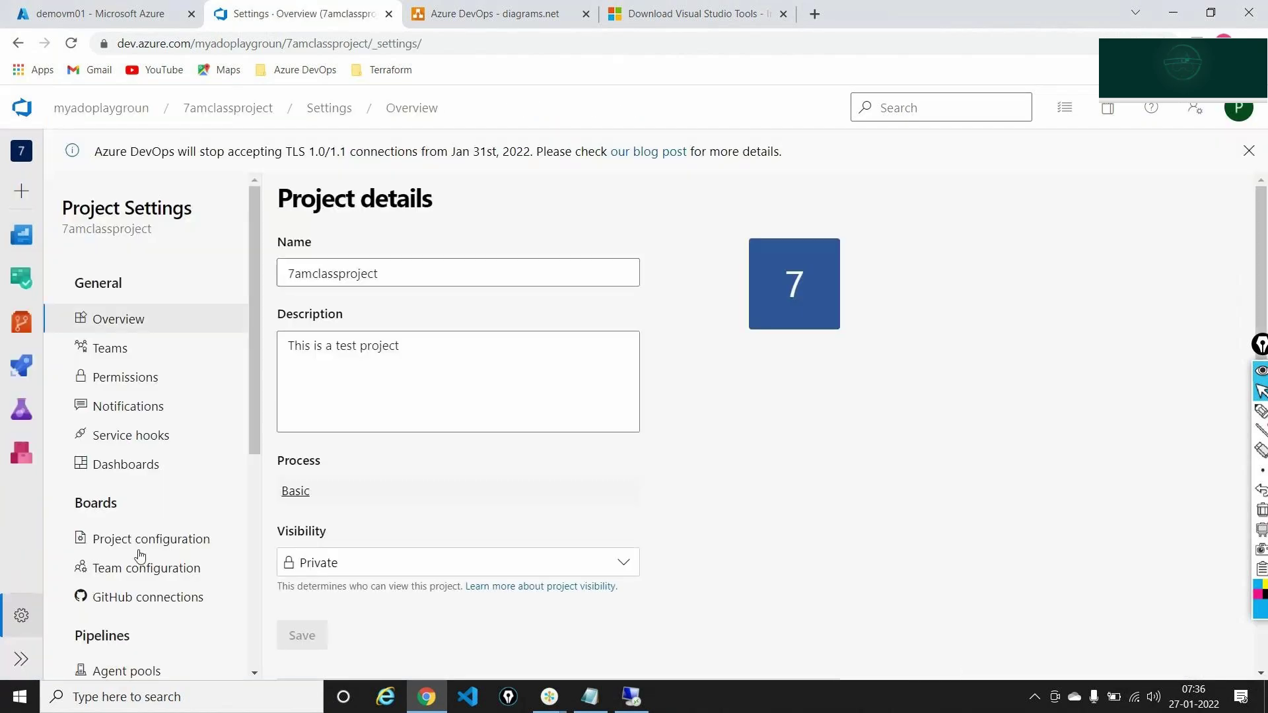
pyautogui.scroll(-3, 140, 556)
pyautogui.click(107, 474)
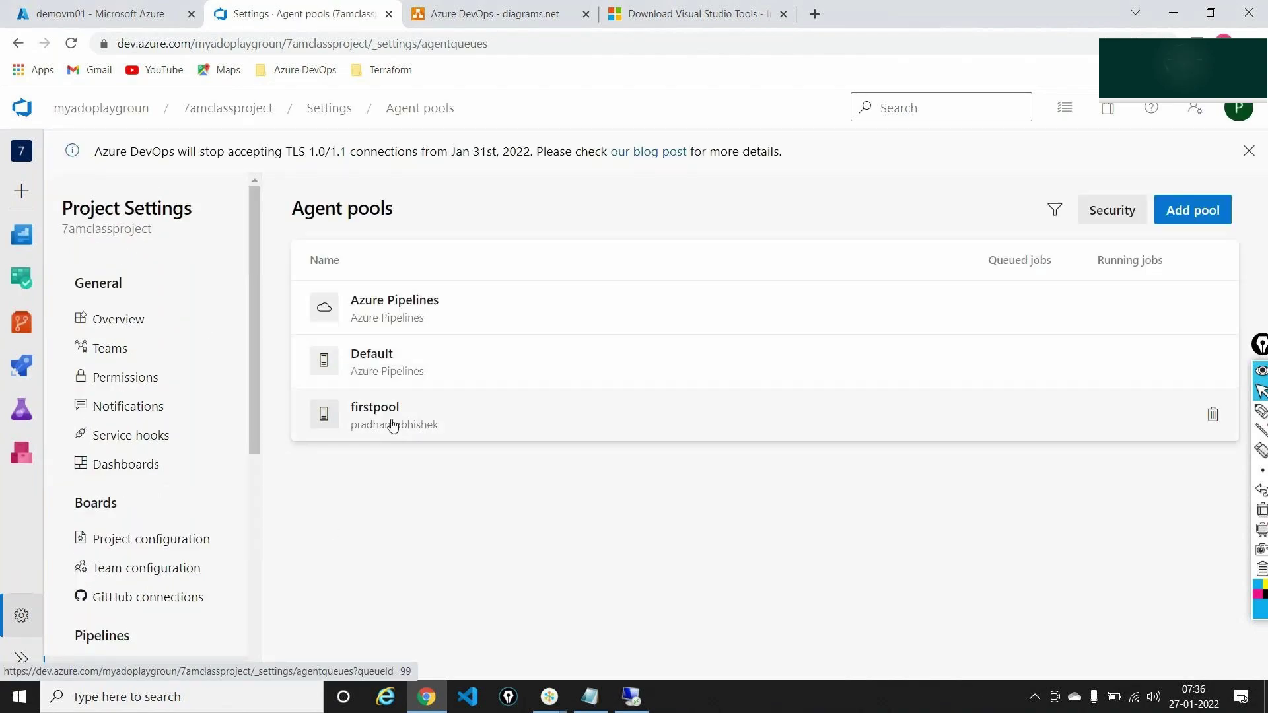
pyautogui.click(389, 414)
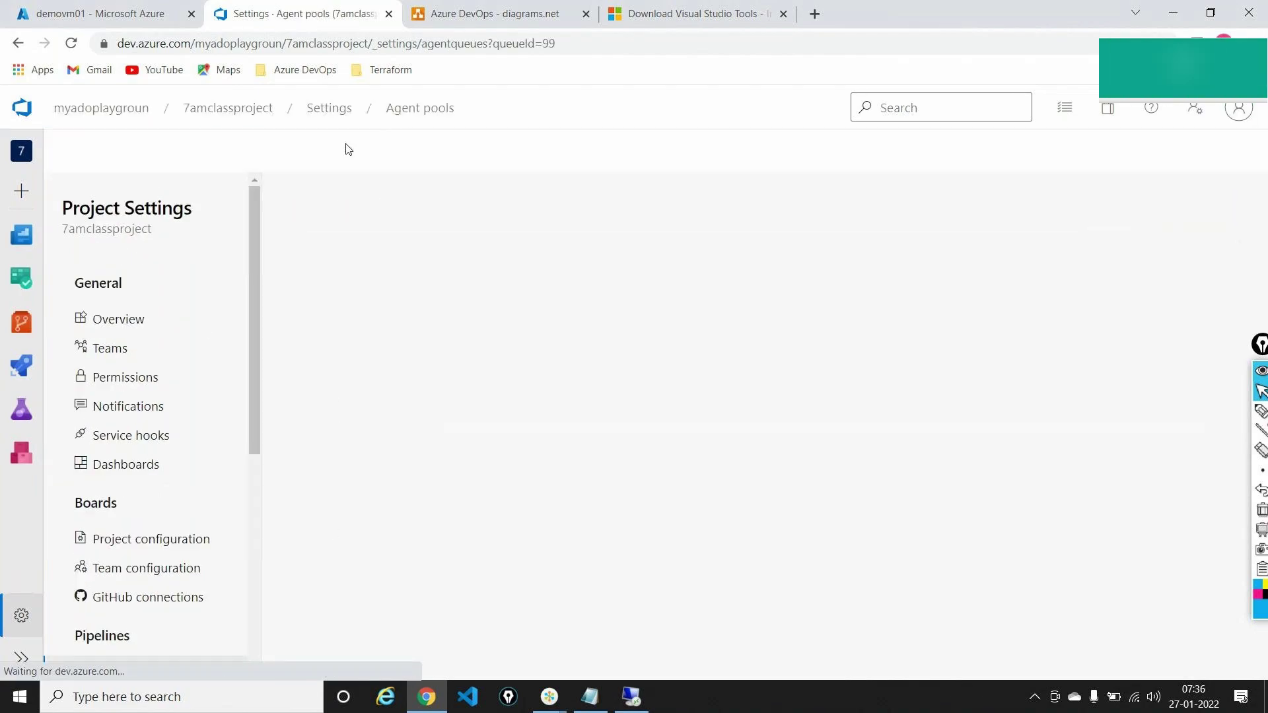
pyautogui.click(351, 248)
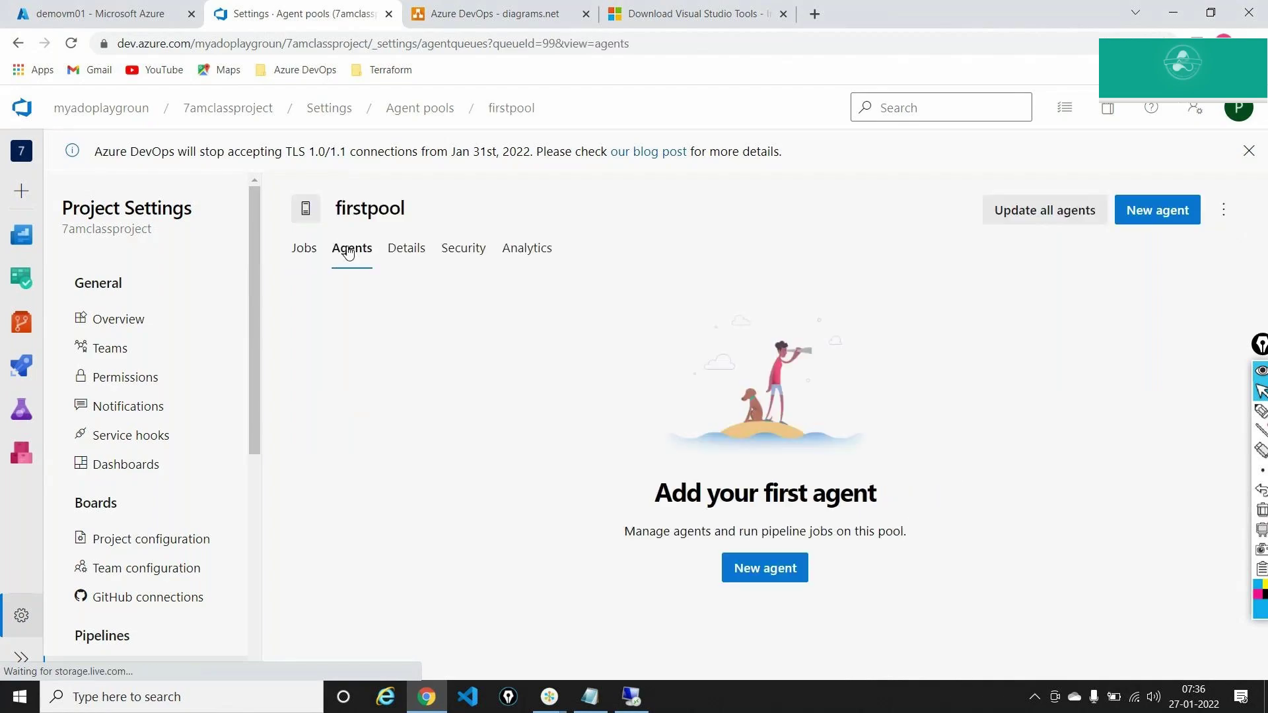
pyautogui.doubleClick(394, 227)
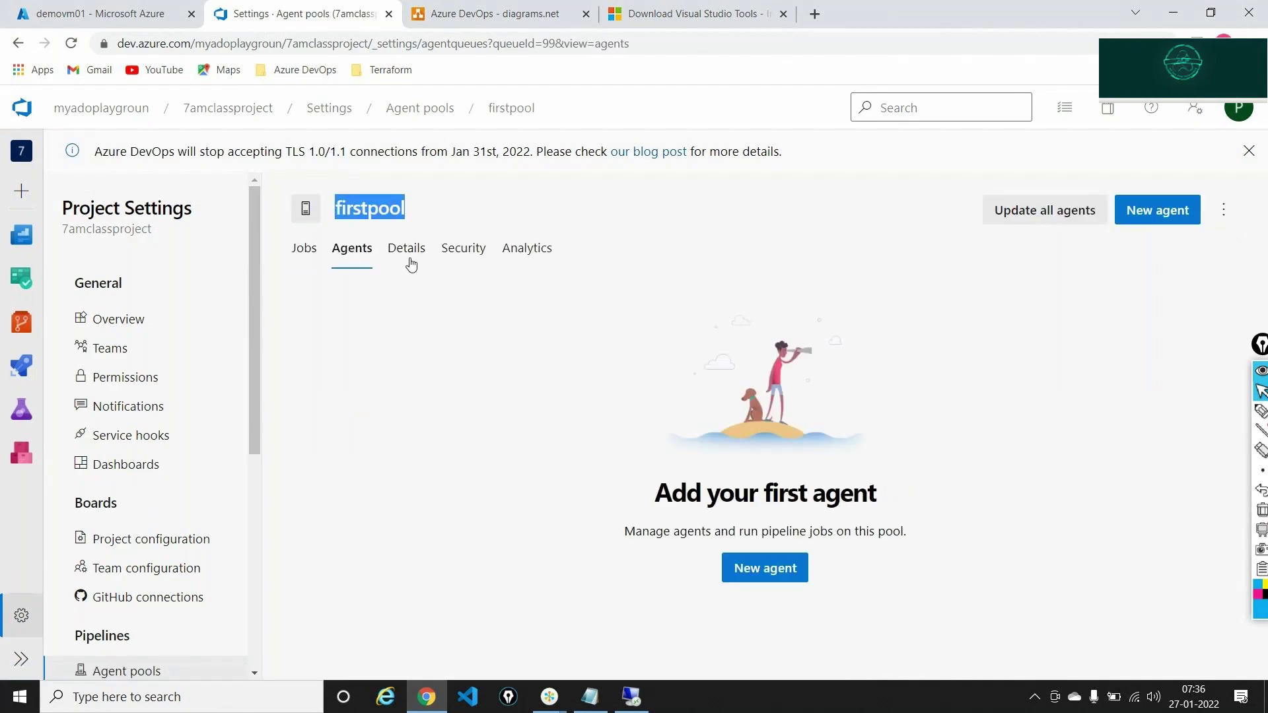
# Step: Register the agent on the remote VM in the agent pool firstpool with the agent name demovm01-1
pyautogui.hotkey('alt', 'Tab')
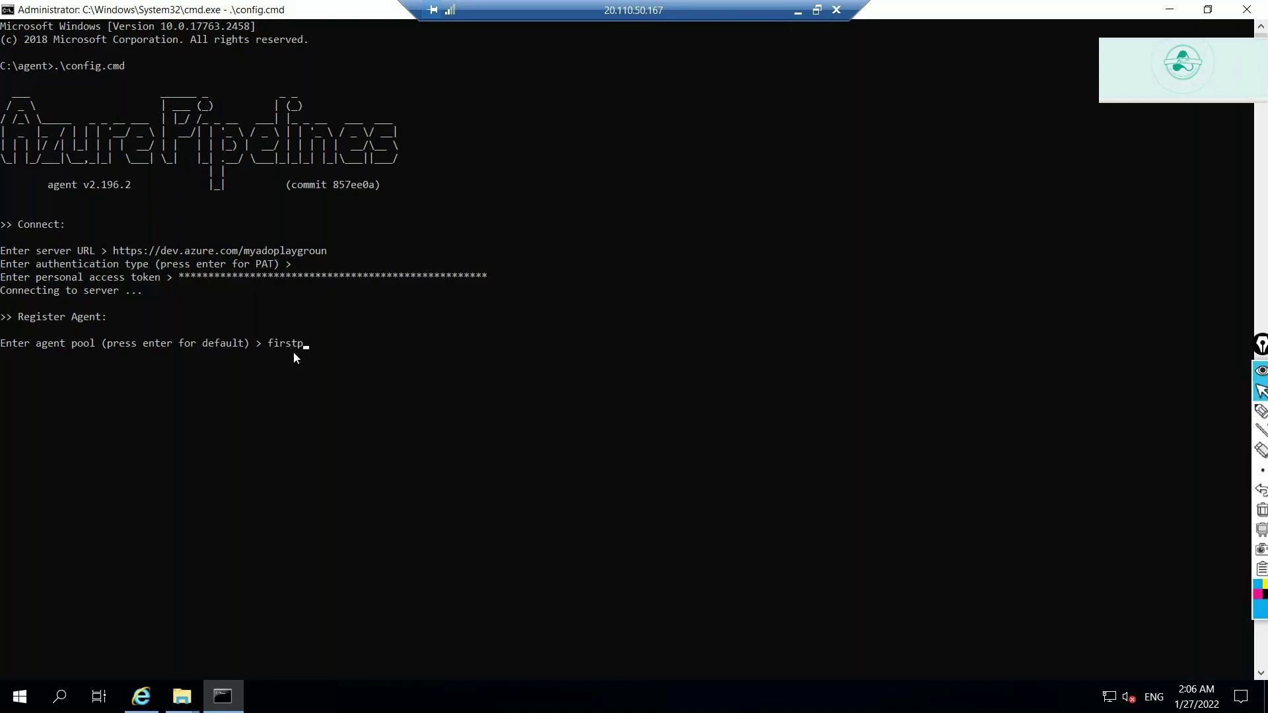
pyautogui.press('Return')
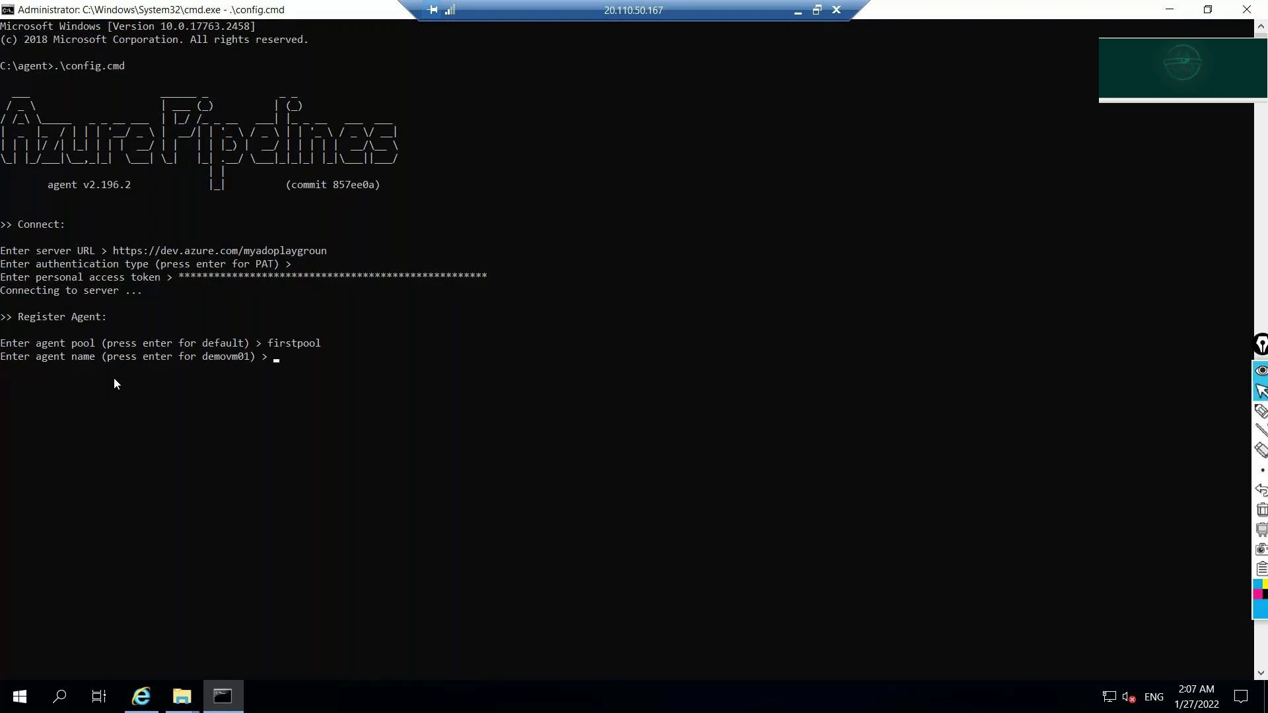
pyautogui.write('demovm01')
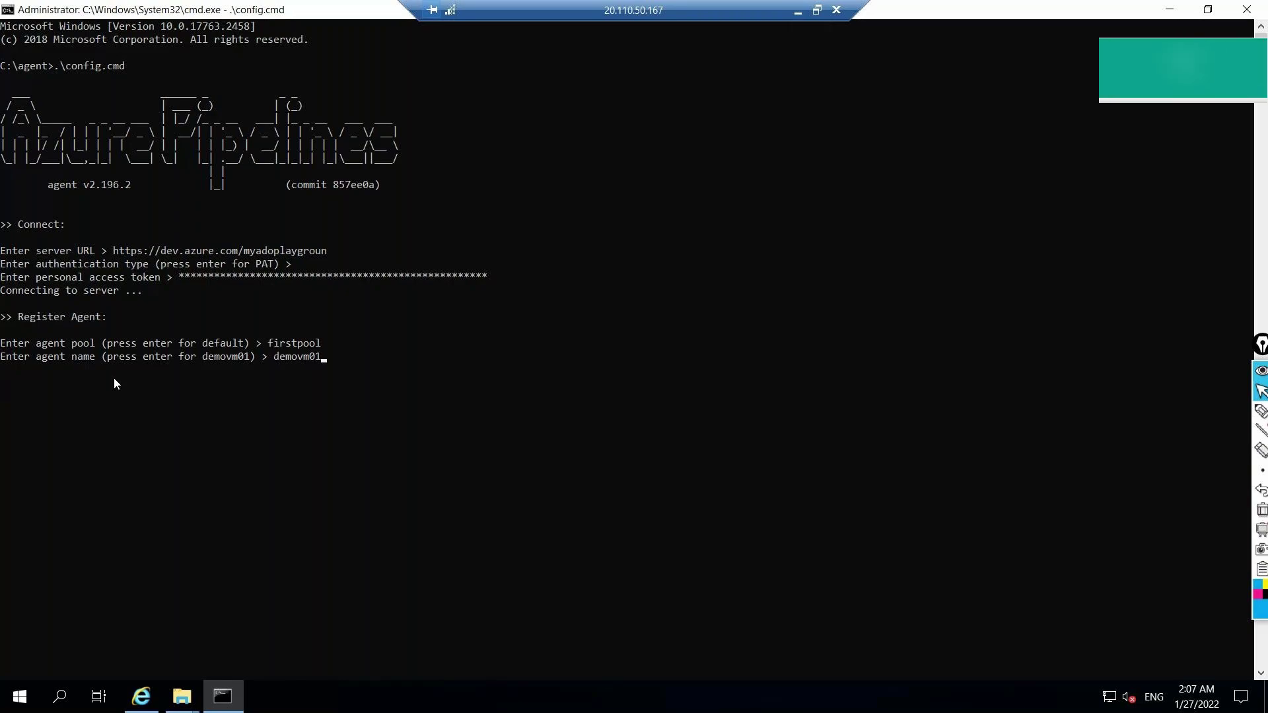
pyautogui.write('-1')
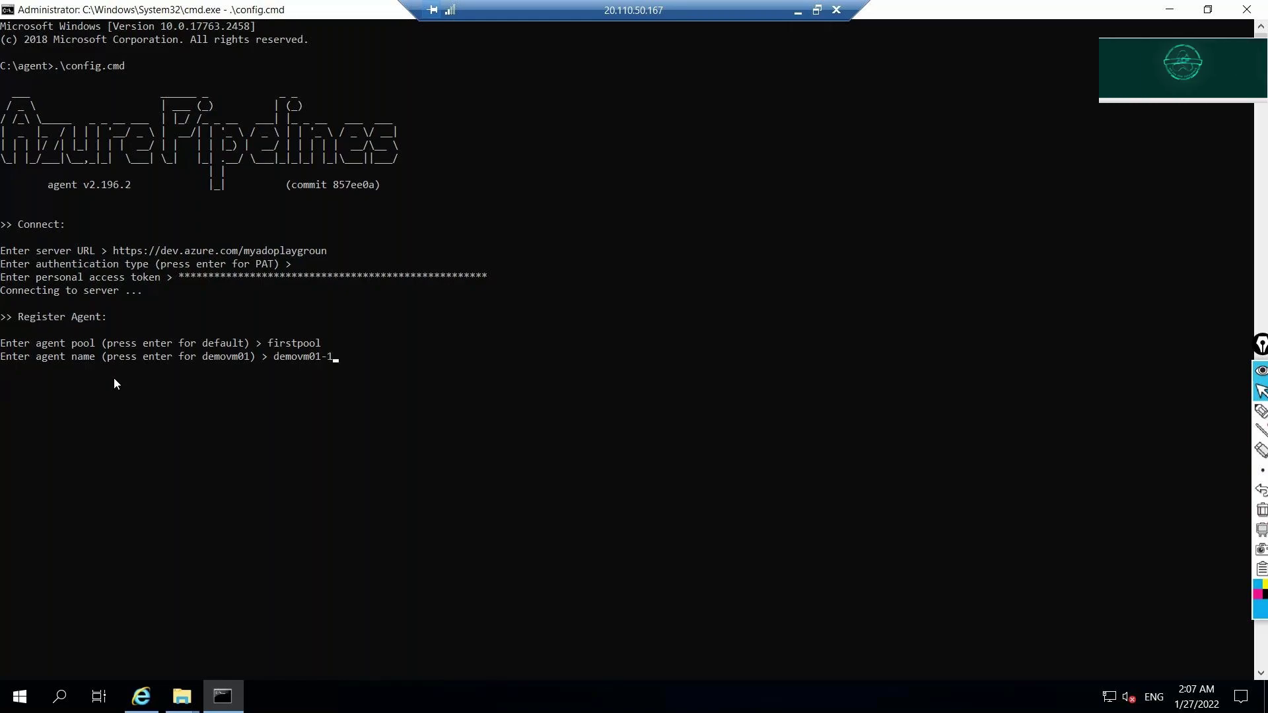
pyautogui.press('Return')
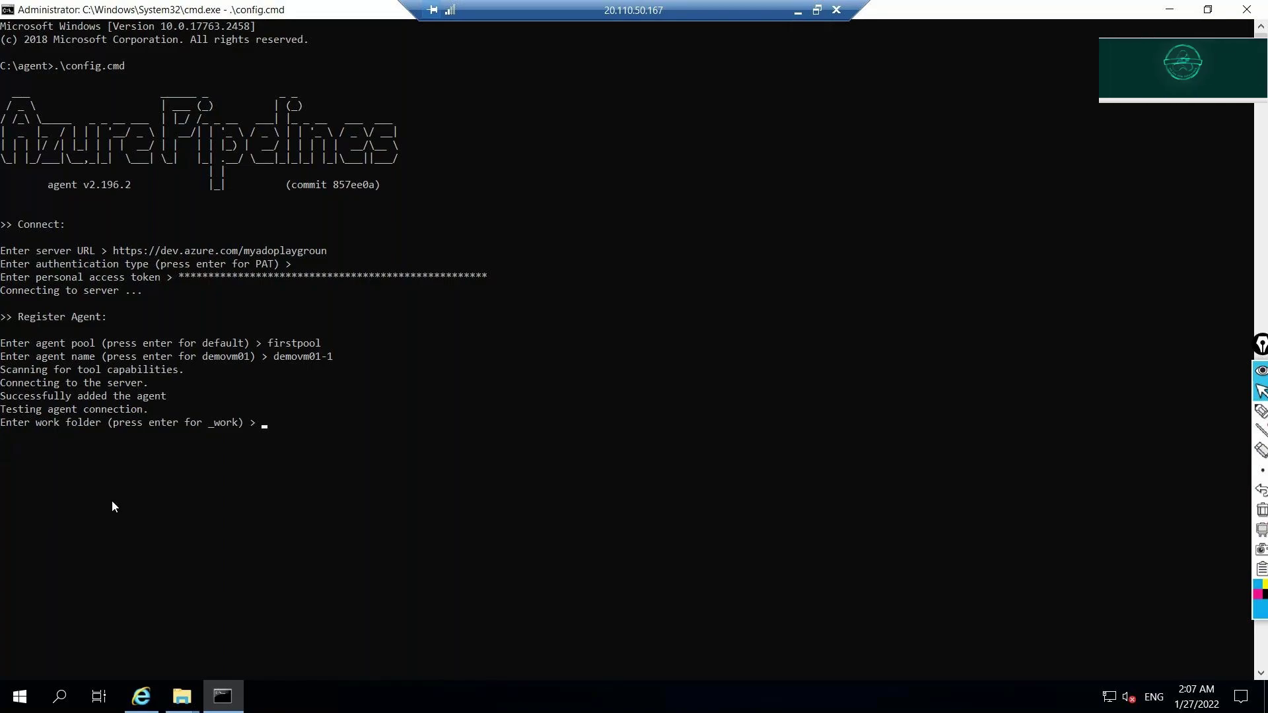
# Step: Accept the default _work folder and set the agent to run as a service under the default NT AUTHORITY\NETWORK SERVICE account, starting immediately
pyautogui.press('Return')
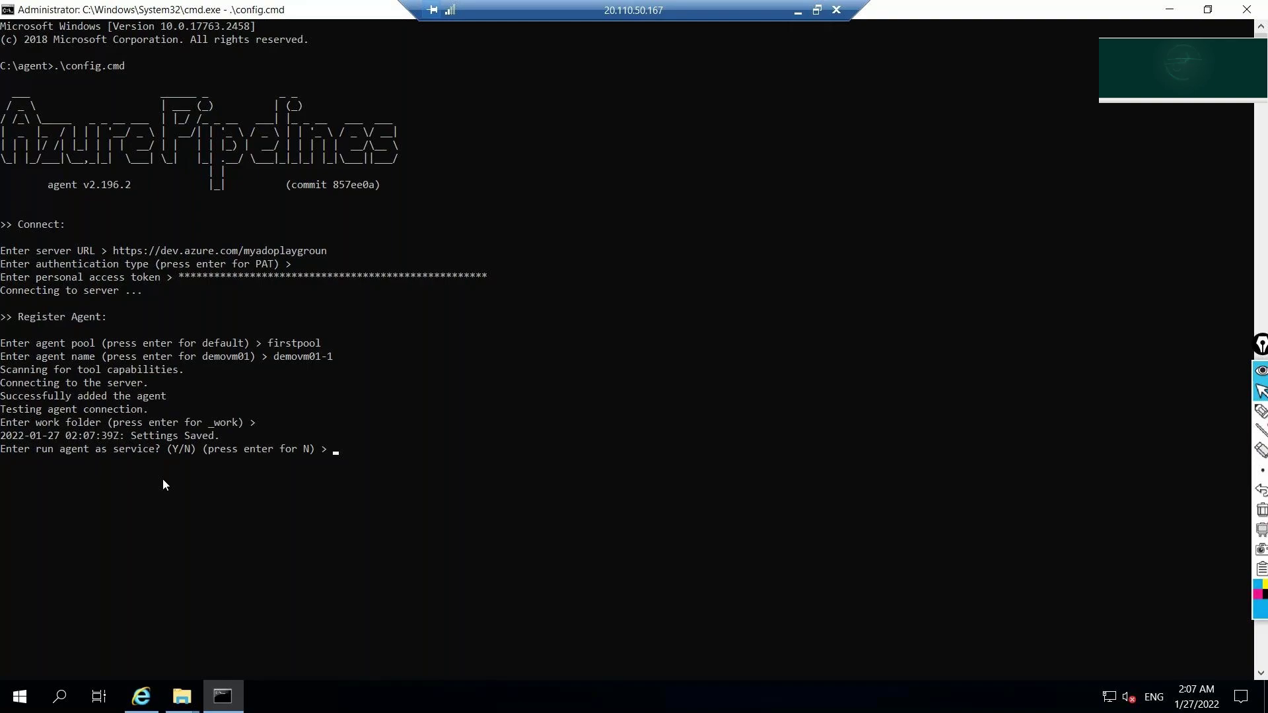
pyautogui.write('Y')
pyautogui.press('Return')
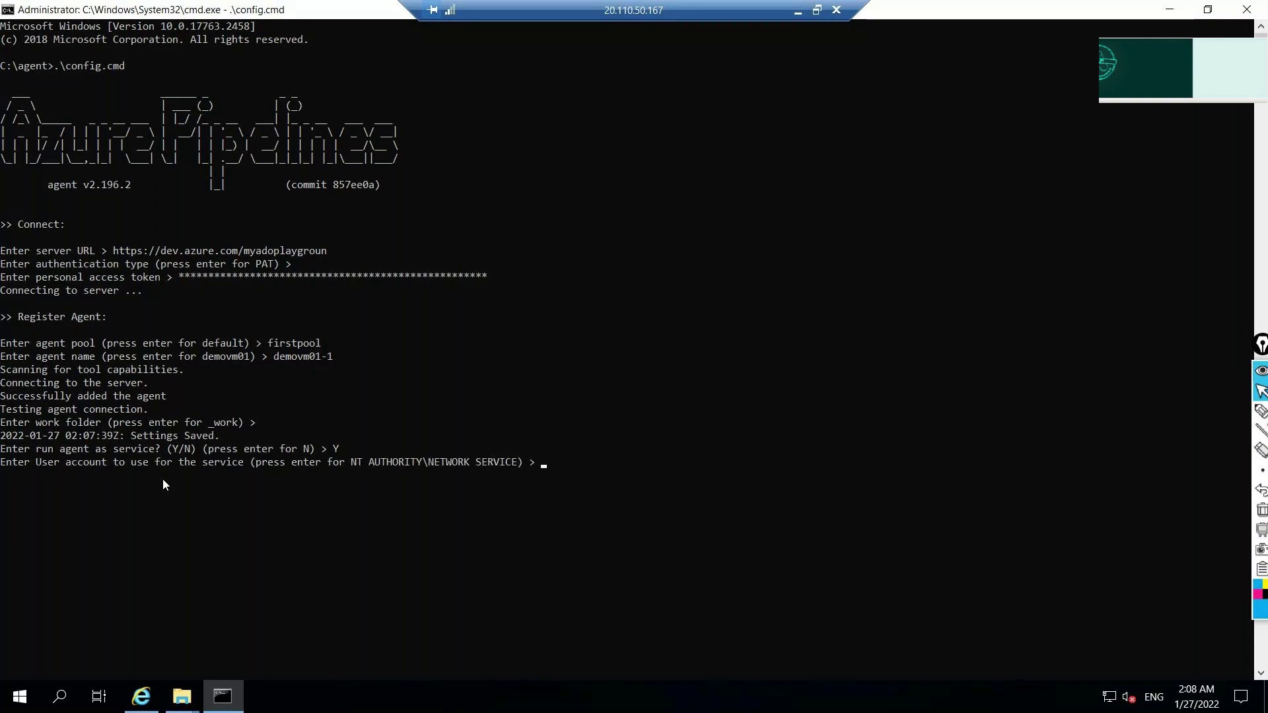
pyautogui.press('Return')
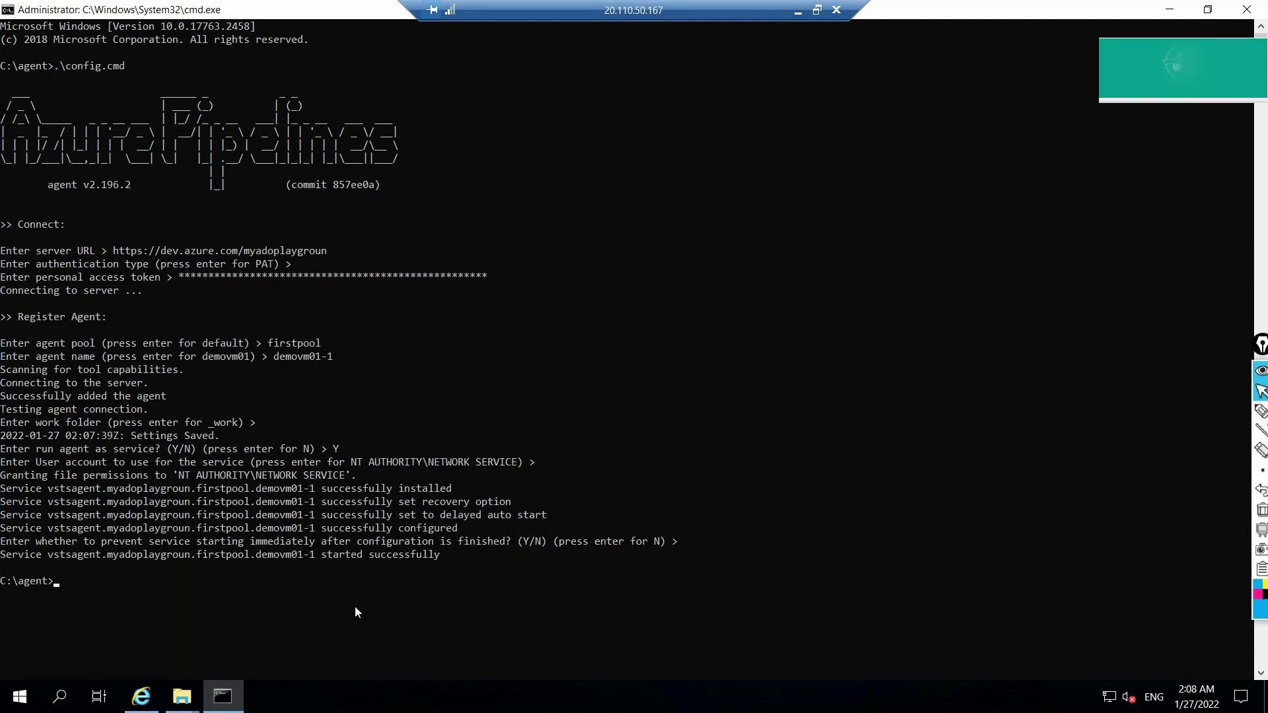
# Step: Mark the demovm01-1 agent in firstpool with a pen arrow and circle, and clear the drawing
pyautogui.click(799, 10)
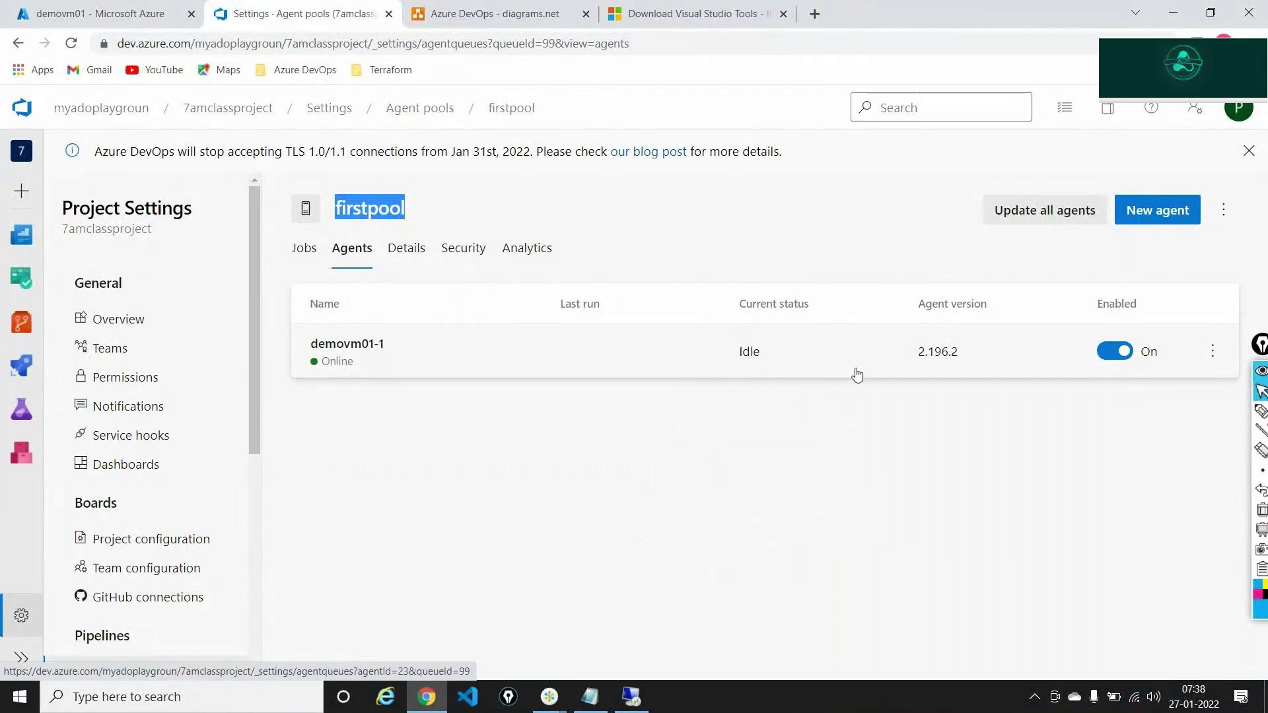
pyautogui.click(1261, 411)
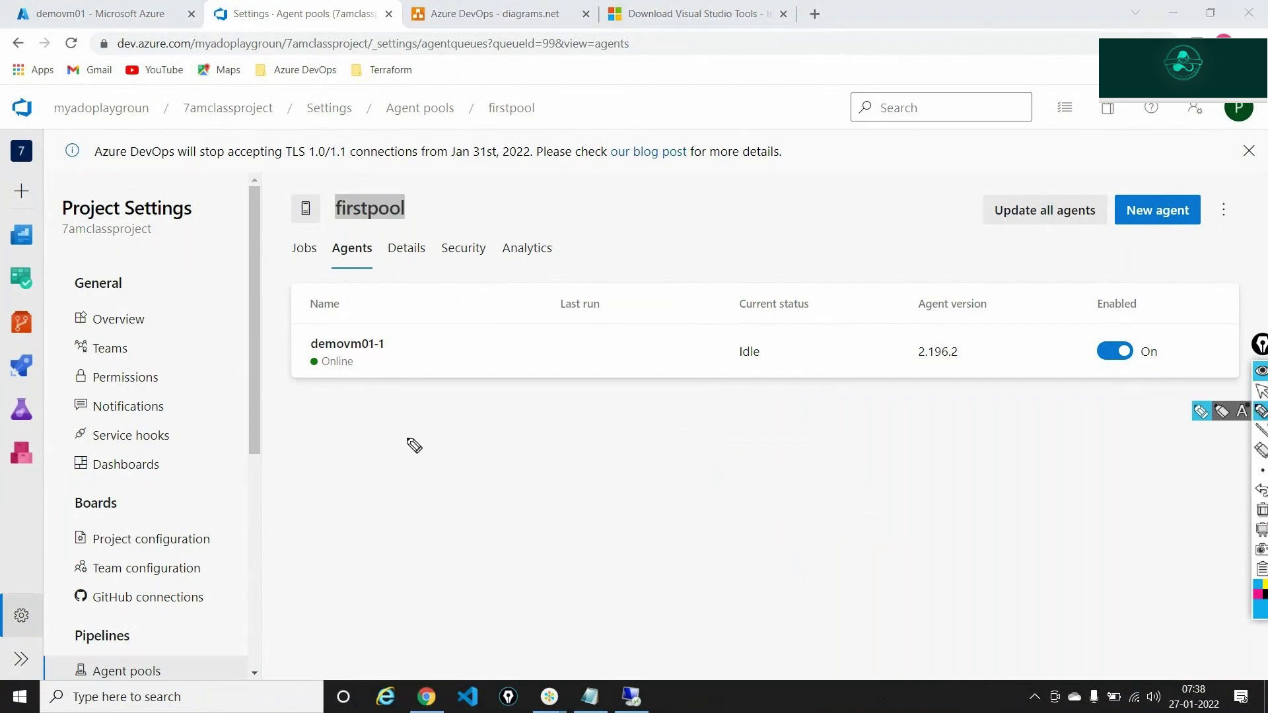
pyautogui.moveTo(408, 437)
pyautogui.mouseDown()
pyautogui.moveTo(375, 377)
pyautogui.moveTo(391, 383)
pyautogui.mouseUp()
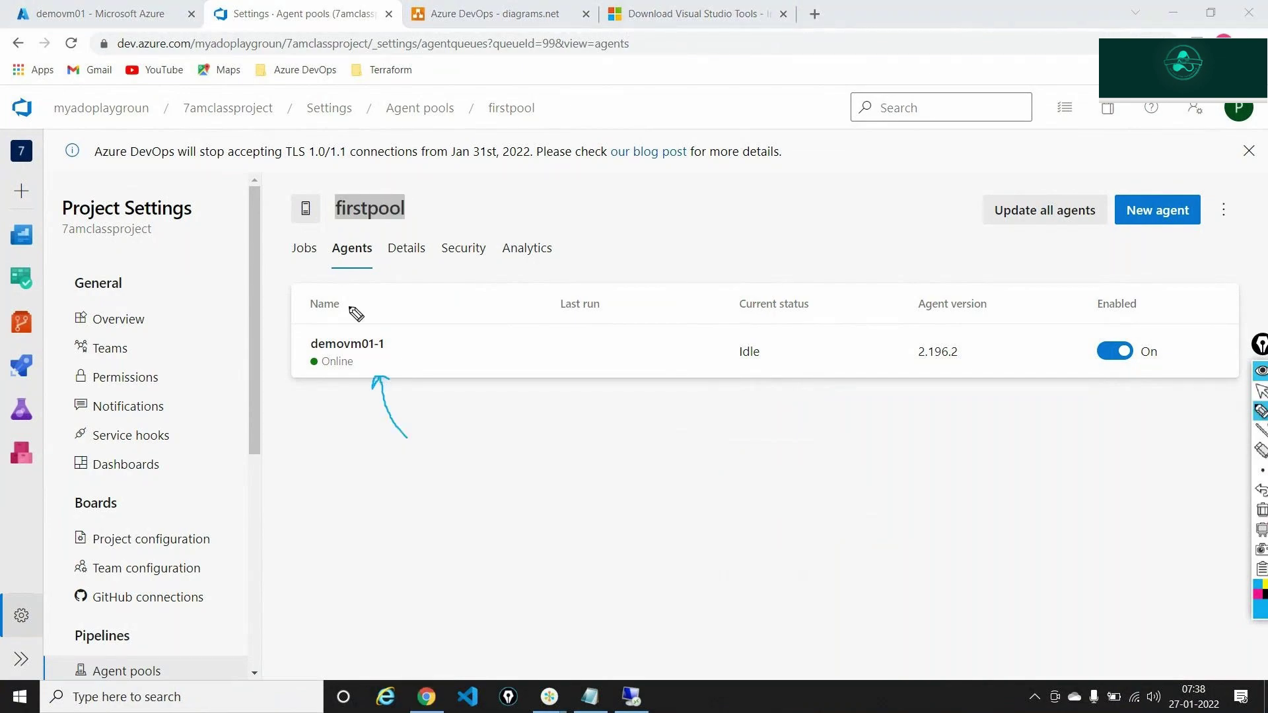
pyautogui.moveTo(356, 318)
pyautogui.mouseDown()
pyautogui.moveTo(301, 373)
pyautogui.moveTo(406, 328)
pyautogui.moveTo(343, 315)
pyautogui.mouseUp()
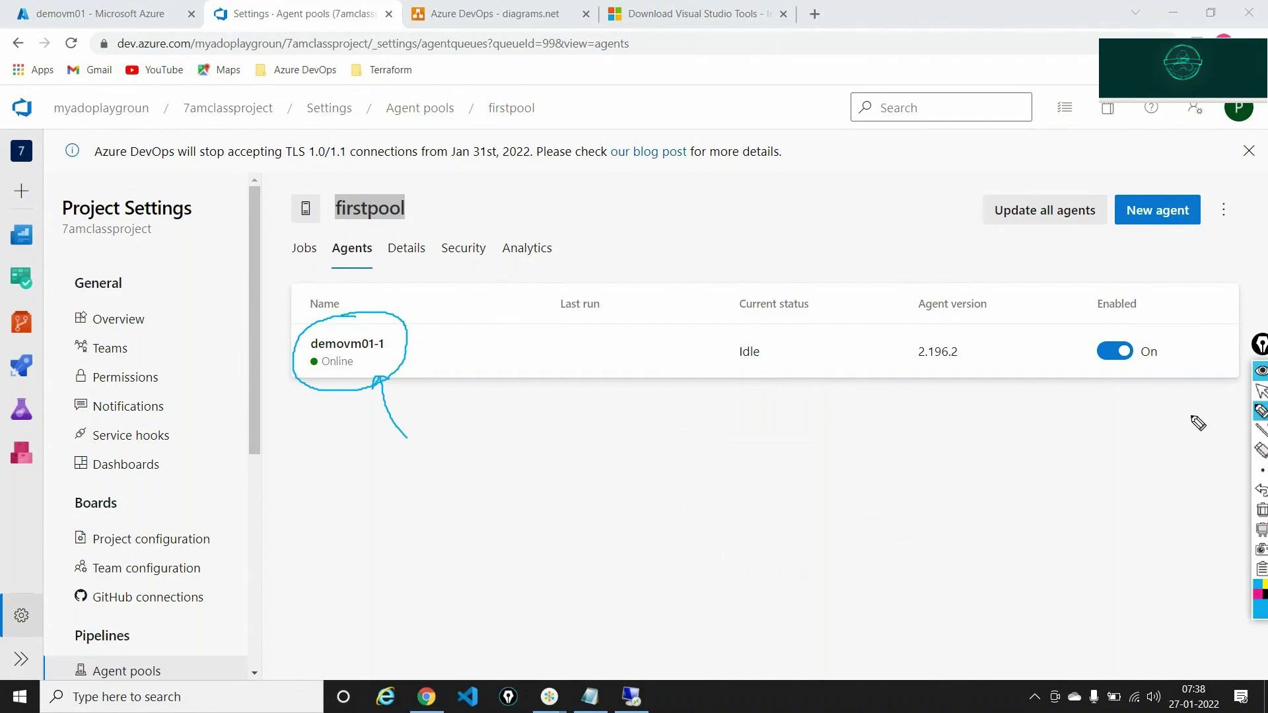
pyautogui.click(1261, 509)
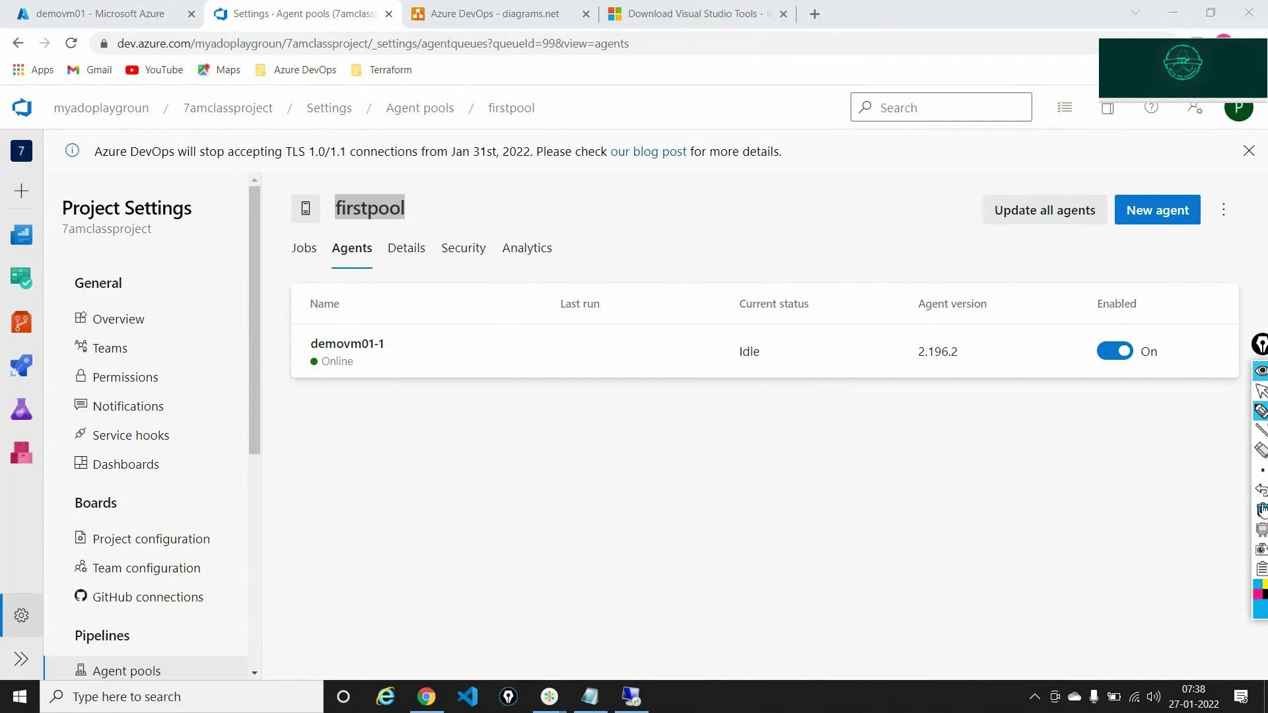
pyautogui.click(1261, 391)
# Step: Inspect the _work folder inside C:\agent on the remote VM and go back to the agent folder
pyautogui.hotkey('alt', 'Tab')
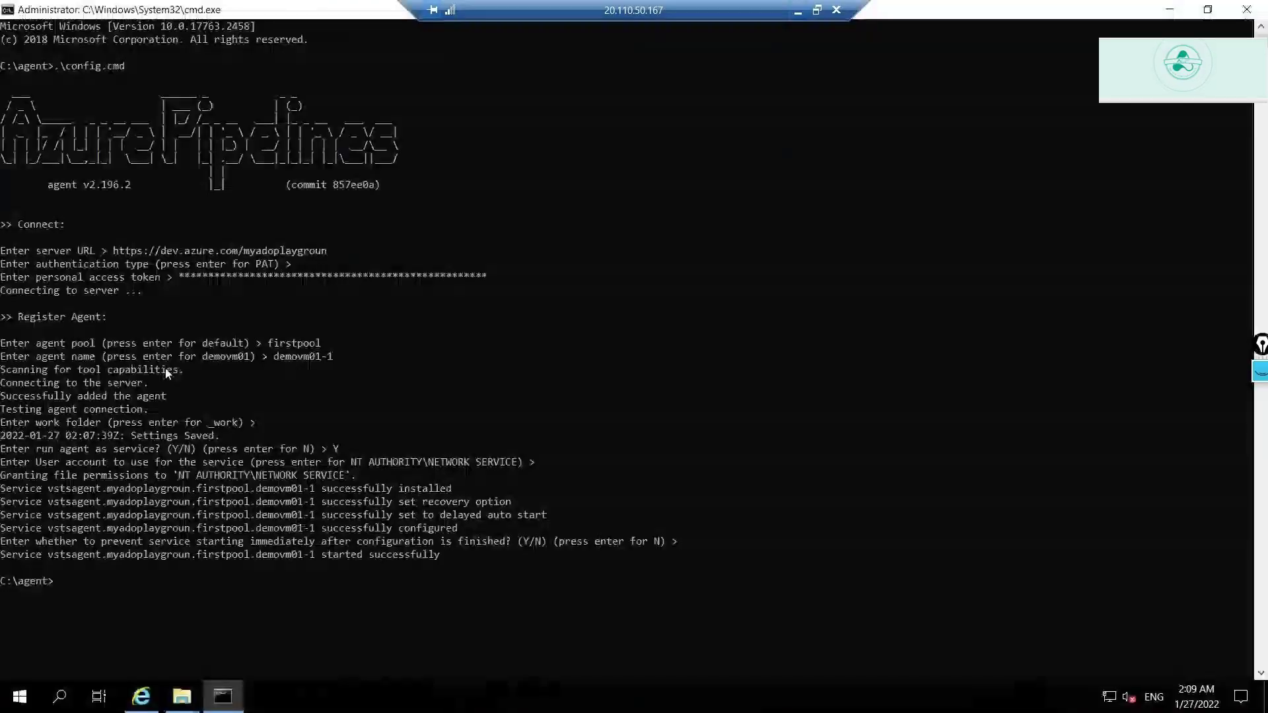
pyautogui.click(1170, 9)
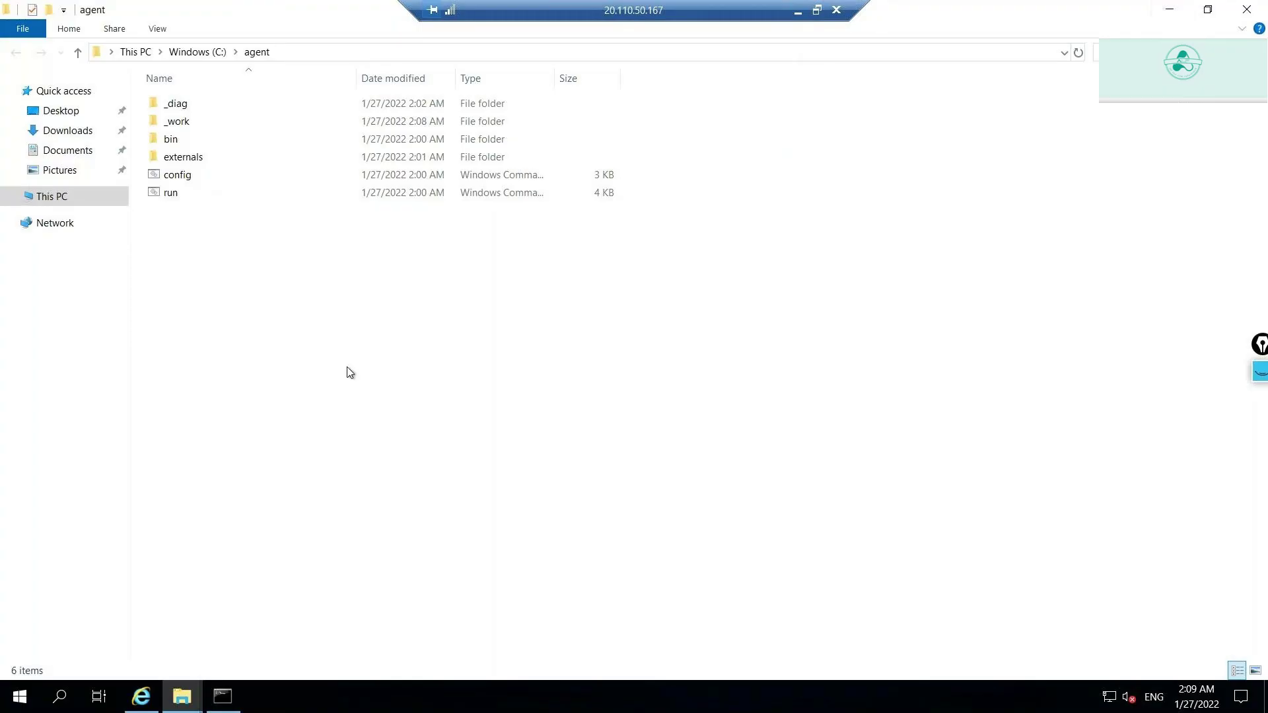
pyautogui.doubleClick(178, 125)
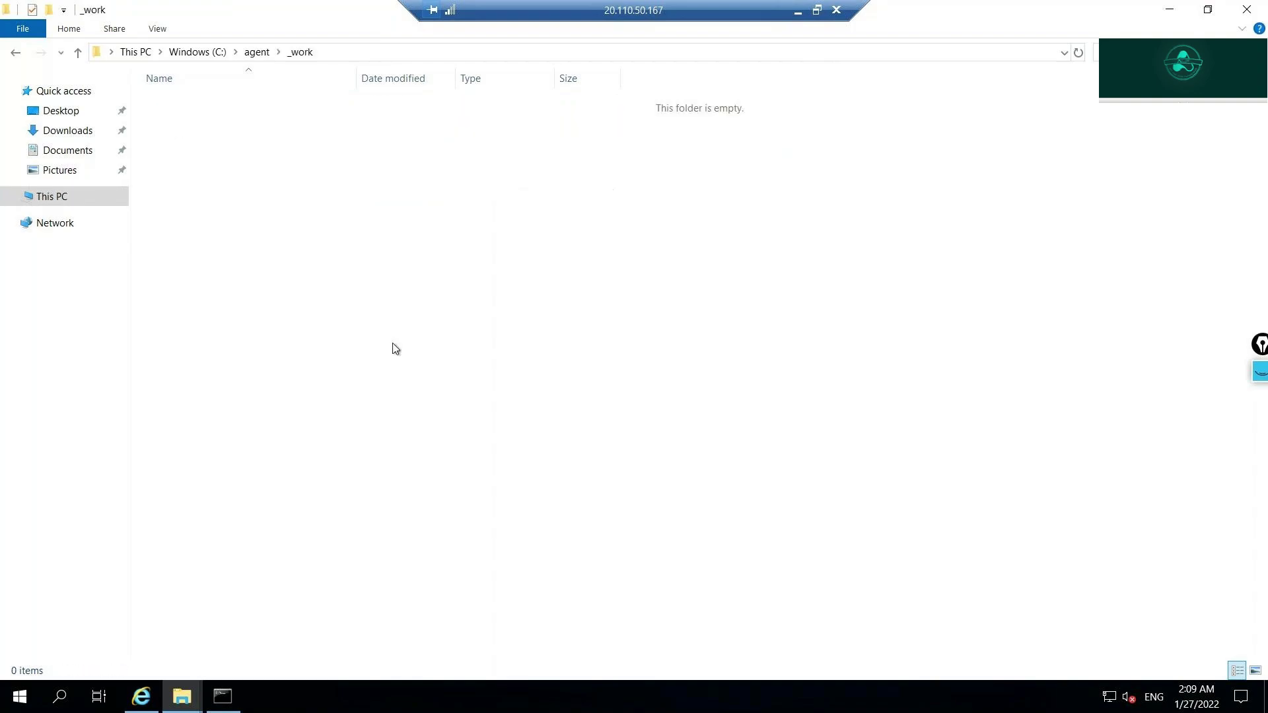
pyautogui.click(14, 52)
# Step: Switch back to the local browser and open .netcorepipeline-build for editing in a duplicate of the Azure DevOps tab
pyautogui.click(798, 11)
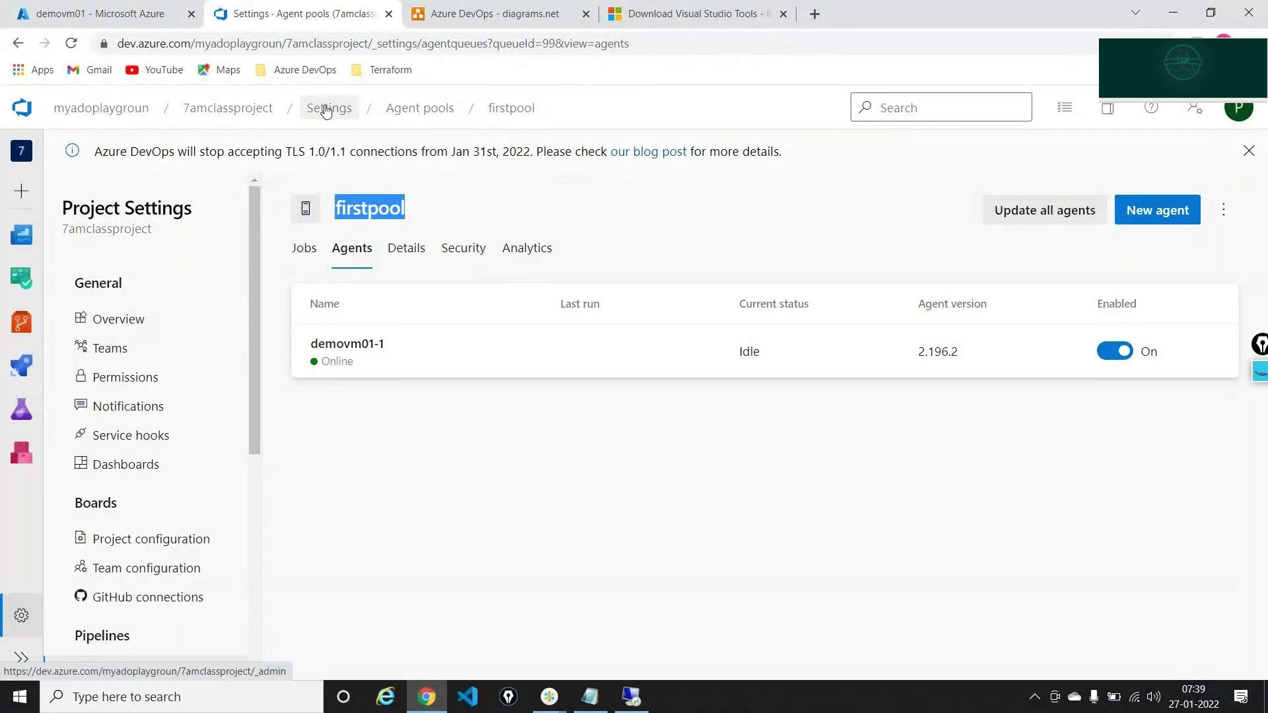
pyautogui.moveTo(21, 366)
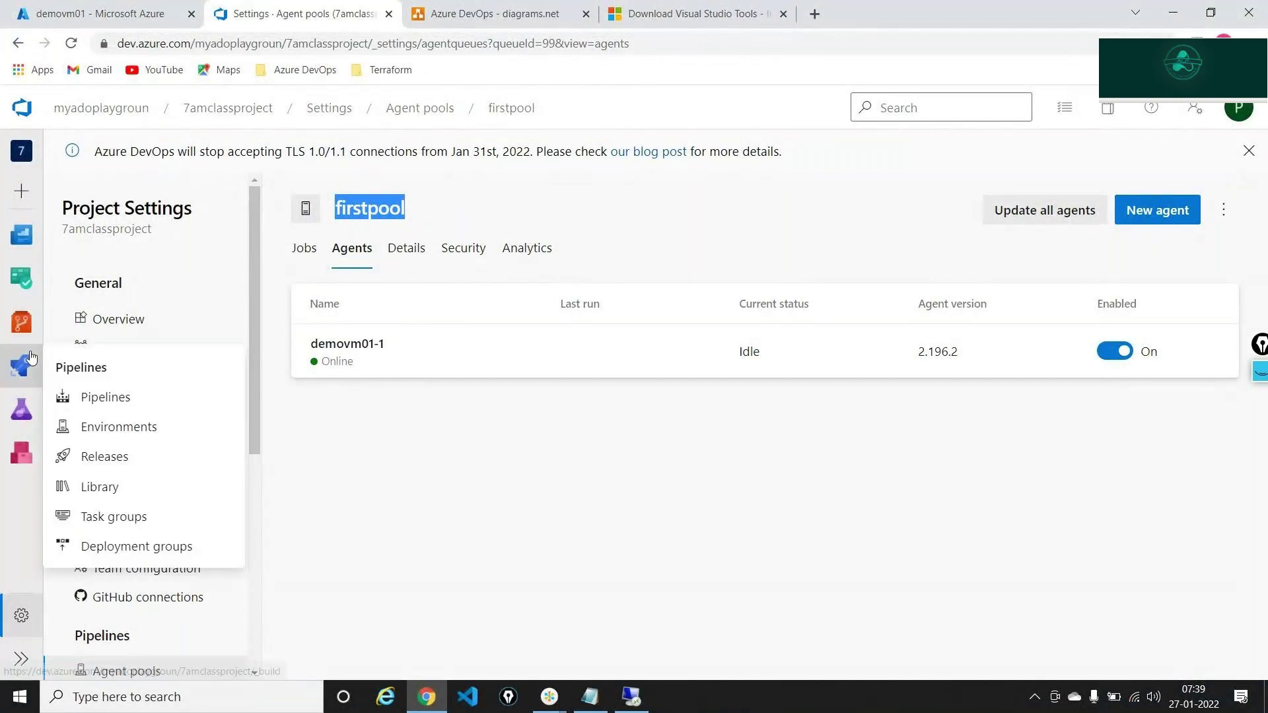
pyautogui.rightClick(320, 14)
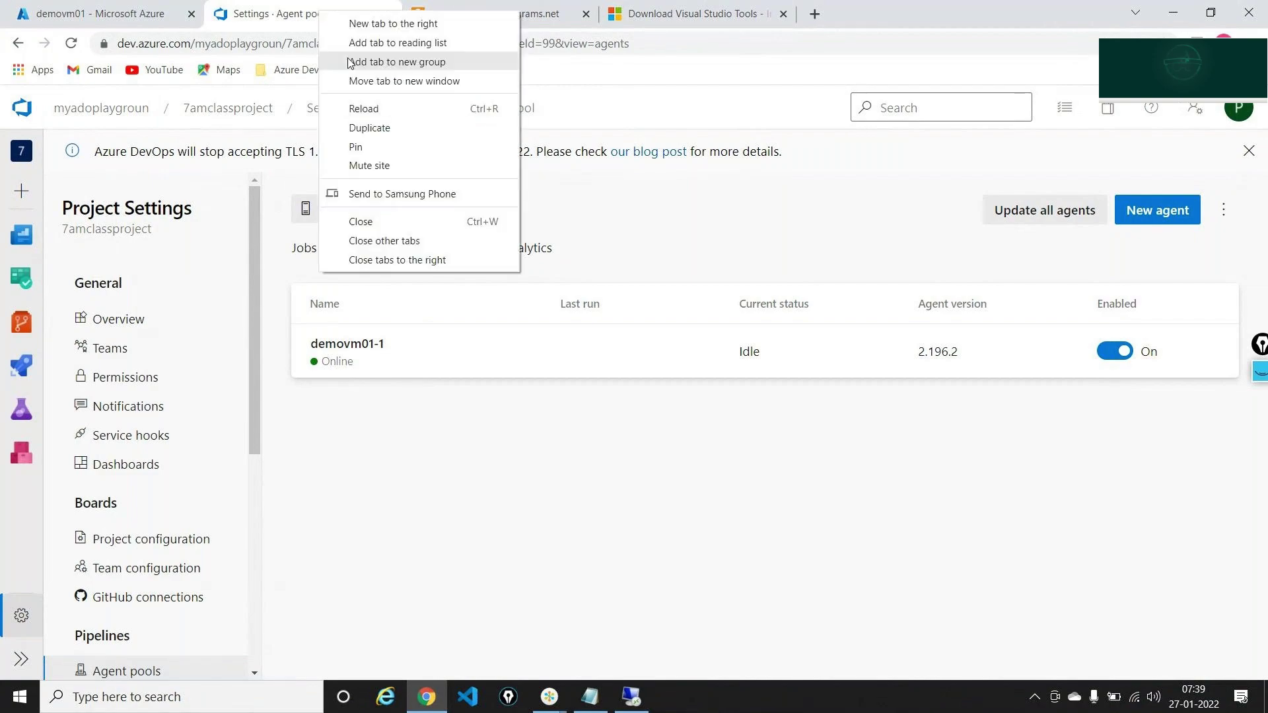
pyautogui.click(367, 129)
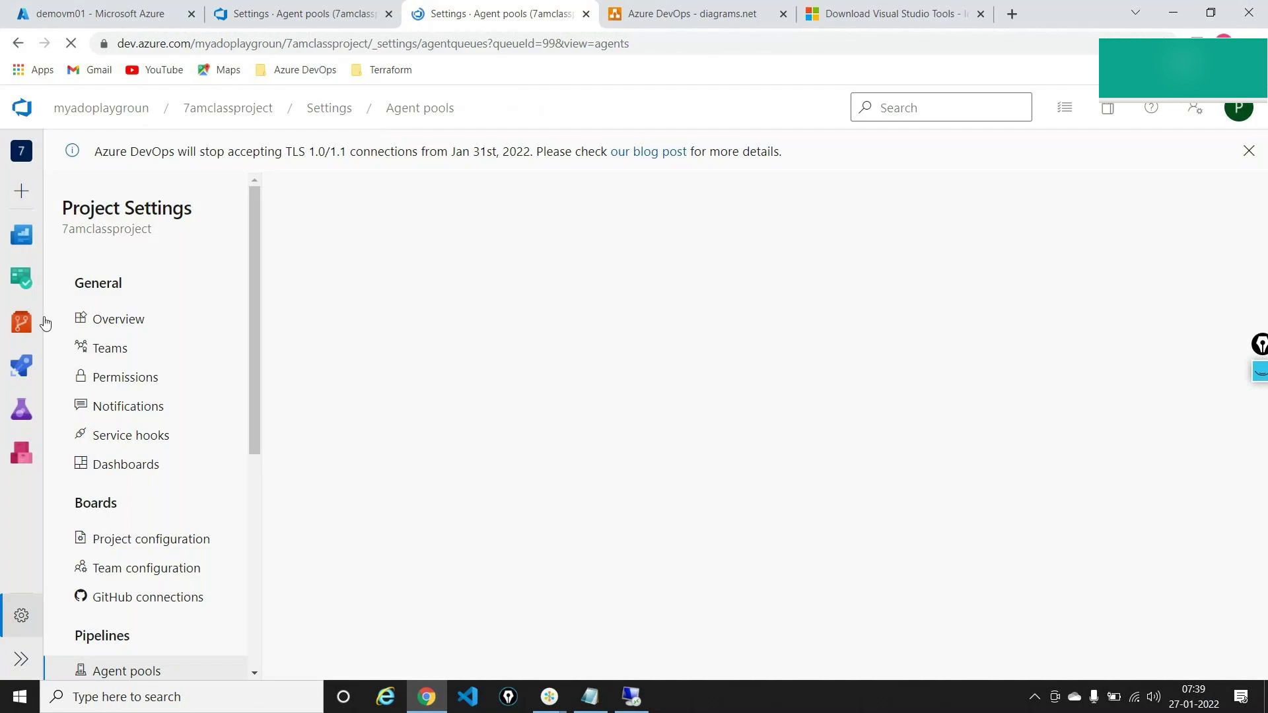
pyautogui.moveTo(21, 365)
pyautogui.click(124, 398)
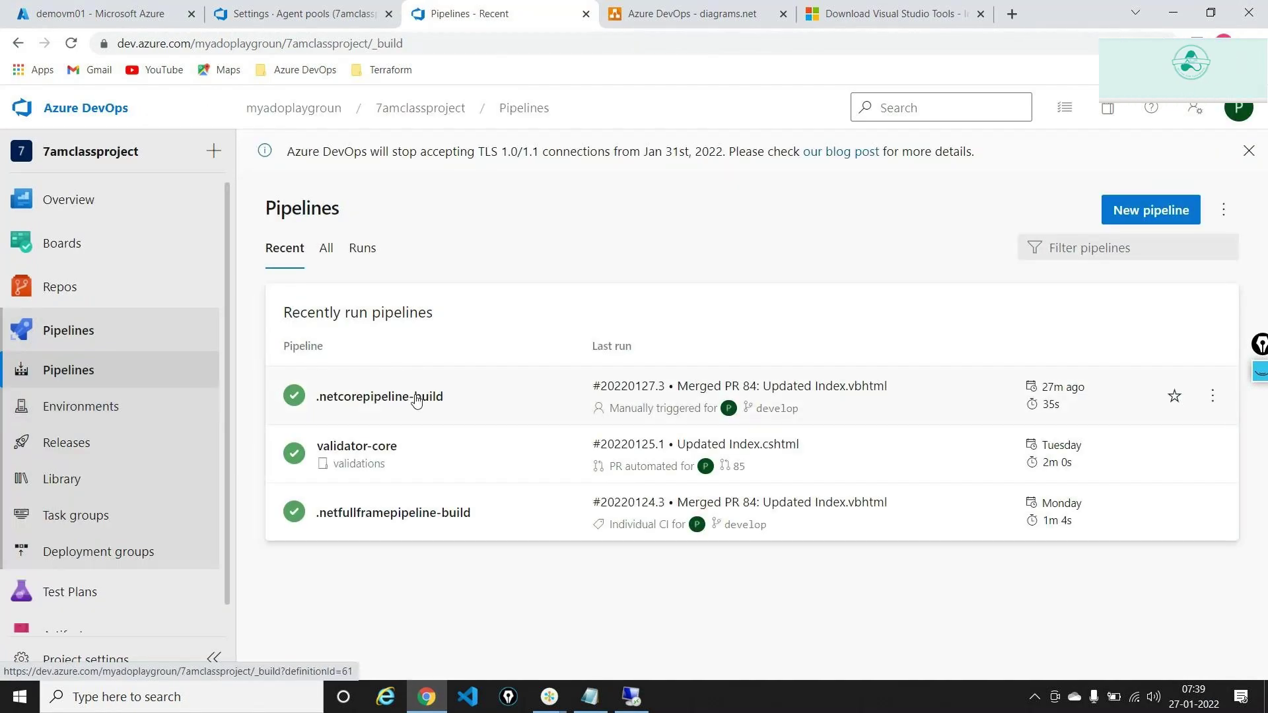
pyautogui.click(415, 397)
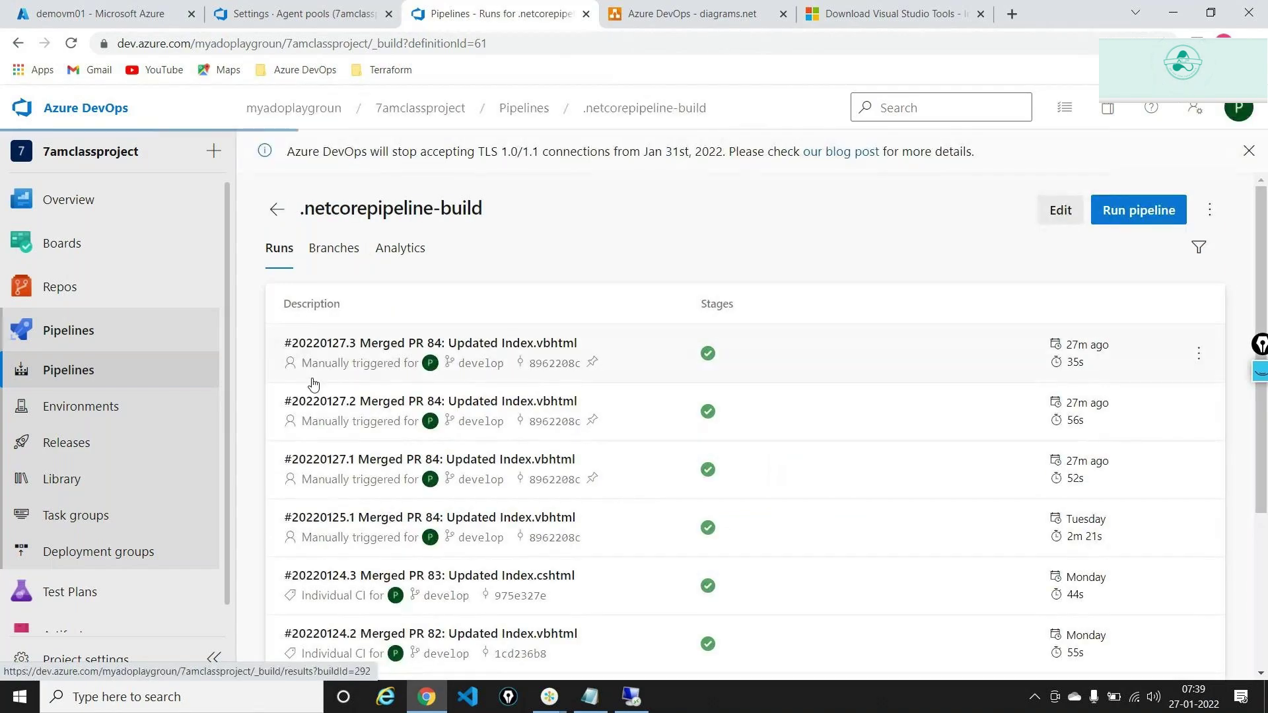
pyautogui.click(1059, 211)
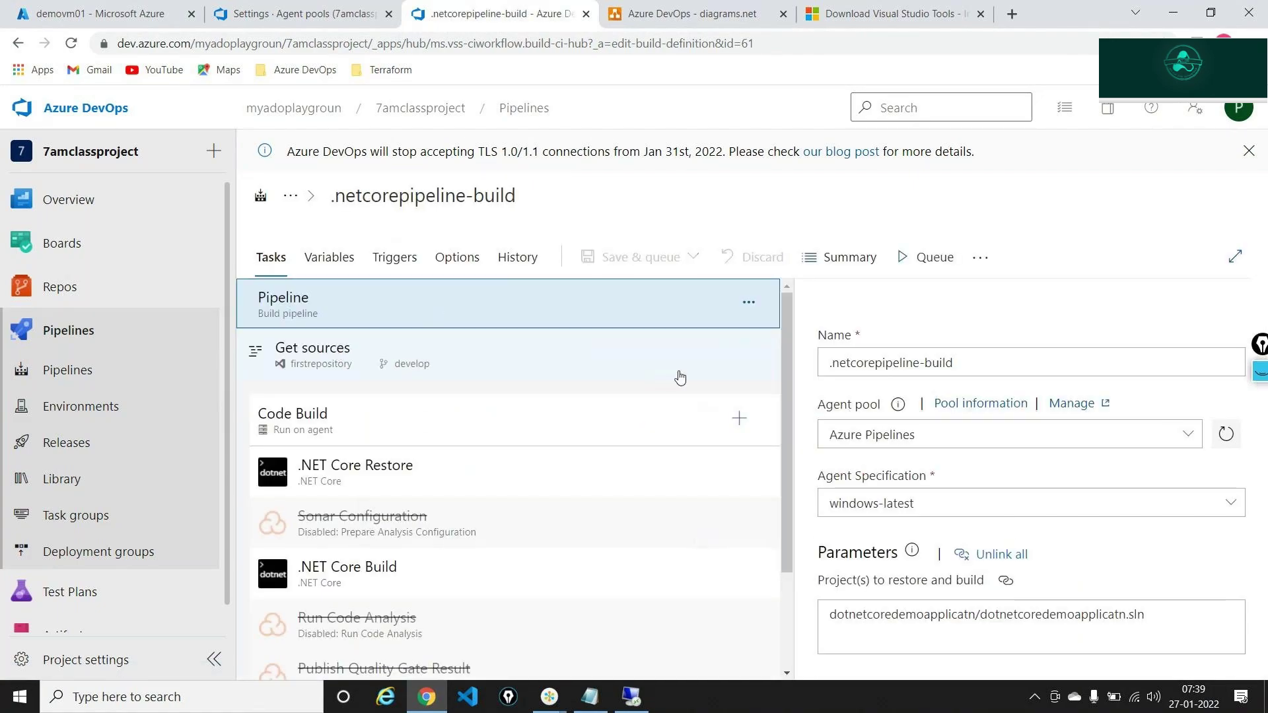
# Step: Set the pipeline's agent pool to firstpool, and save and run it with the comment "Private agent run"
pyautogui.click(950, 434)
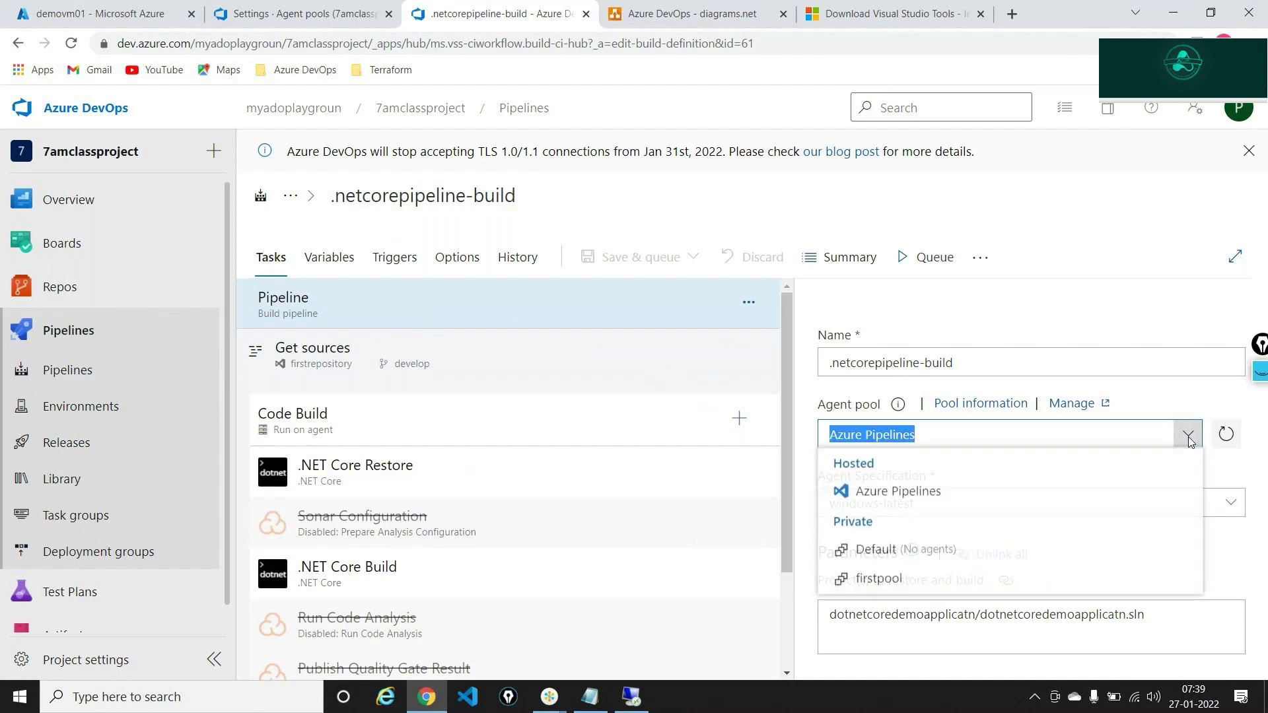
pyautogui.click(872, 580)
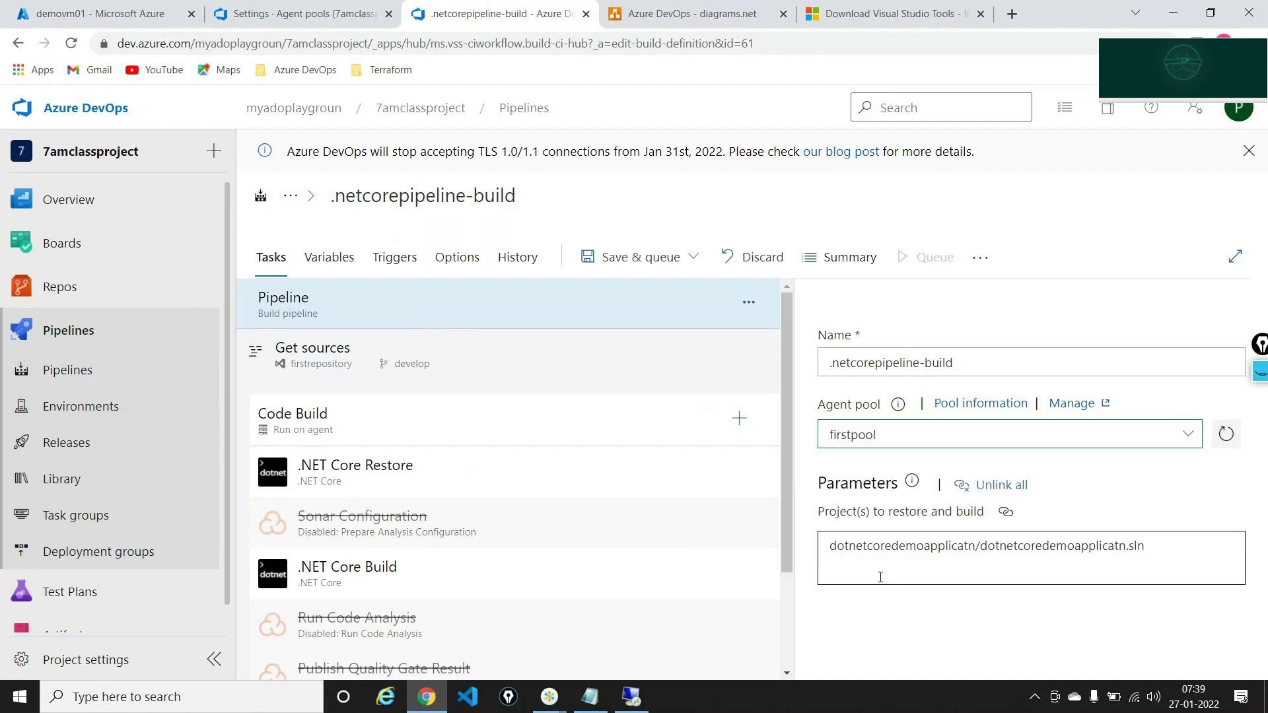
pyautogui.click(641, 256)
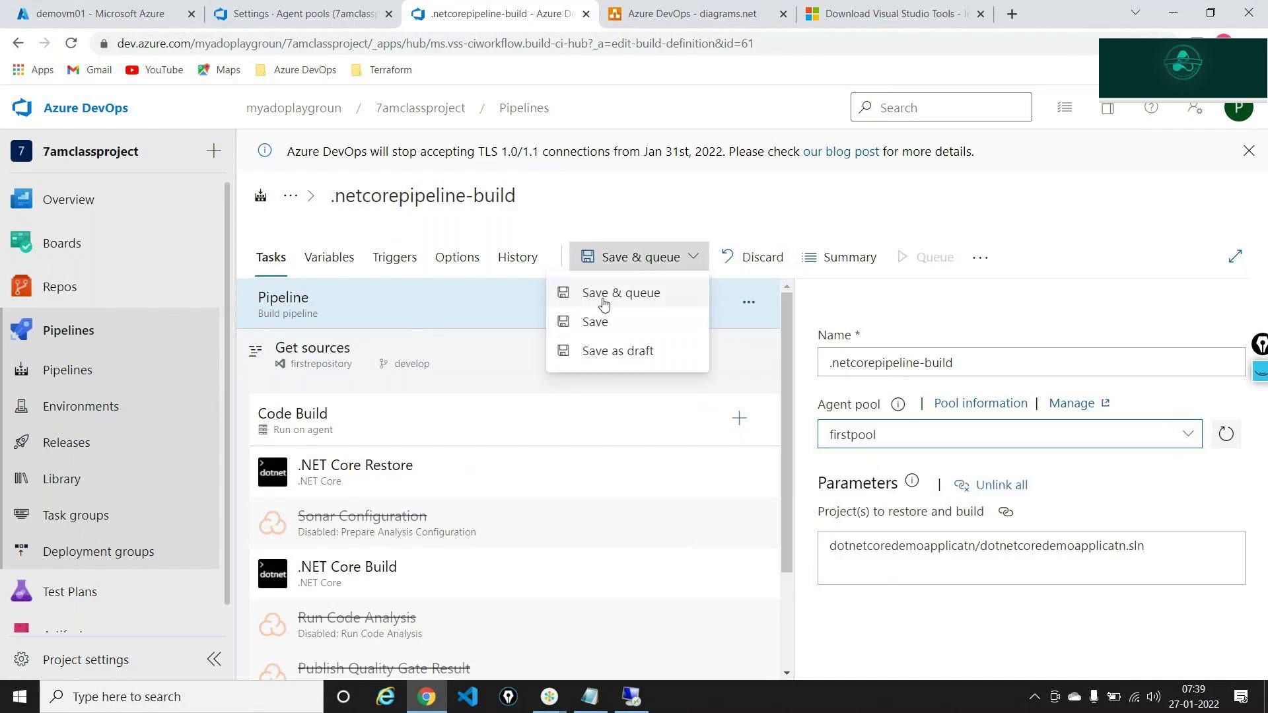
pyautogui.click(603, 291)
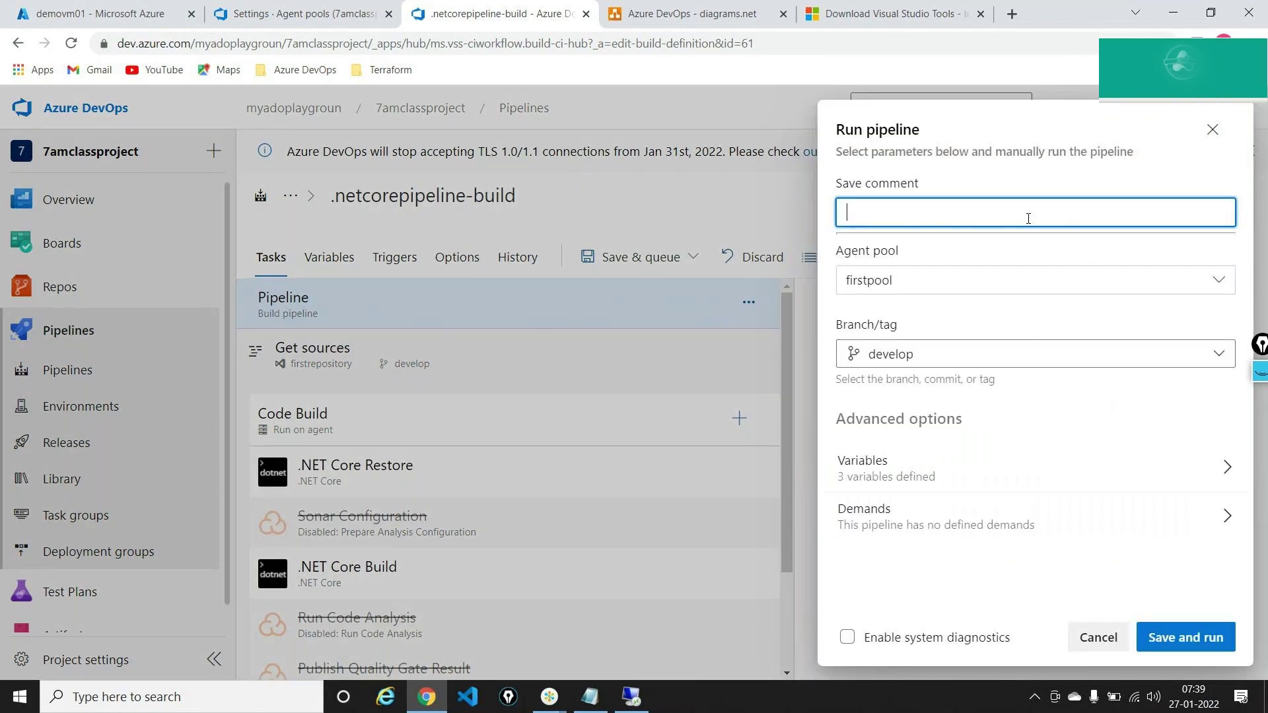
pyautogui.write('Private agent run')
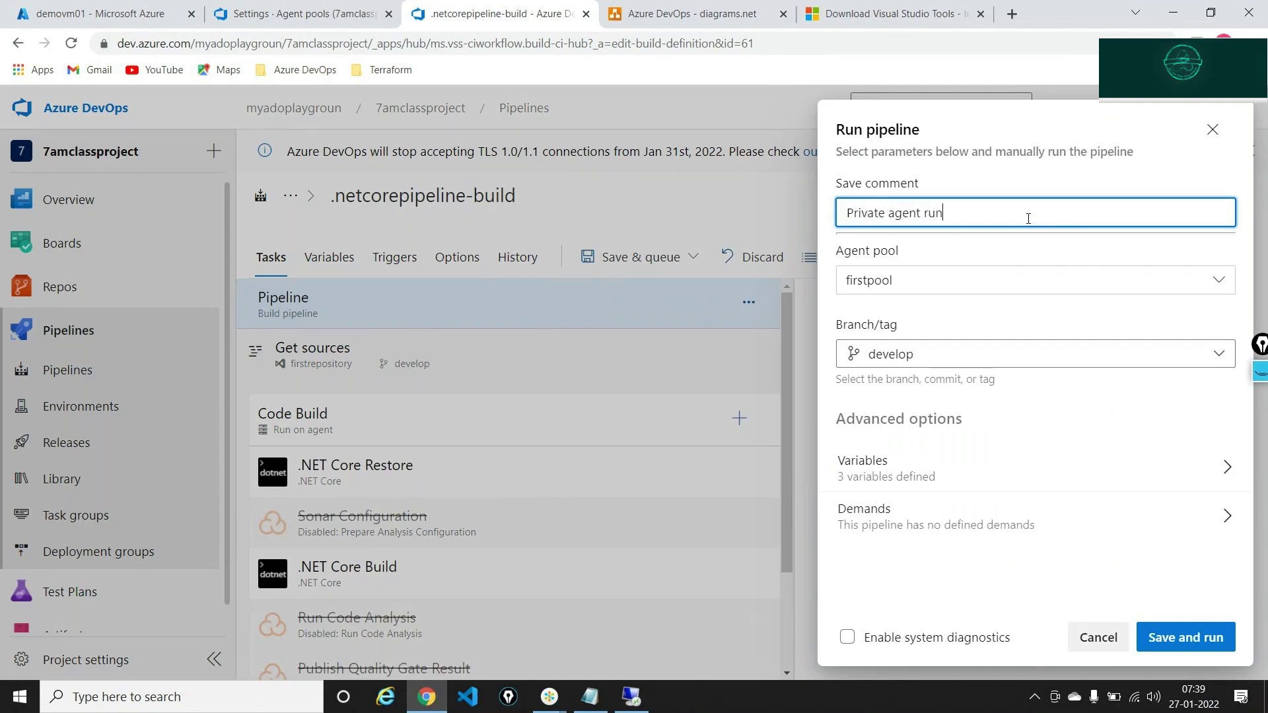
pyautogui.click(1183, 635)
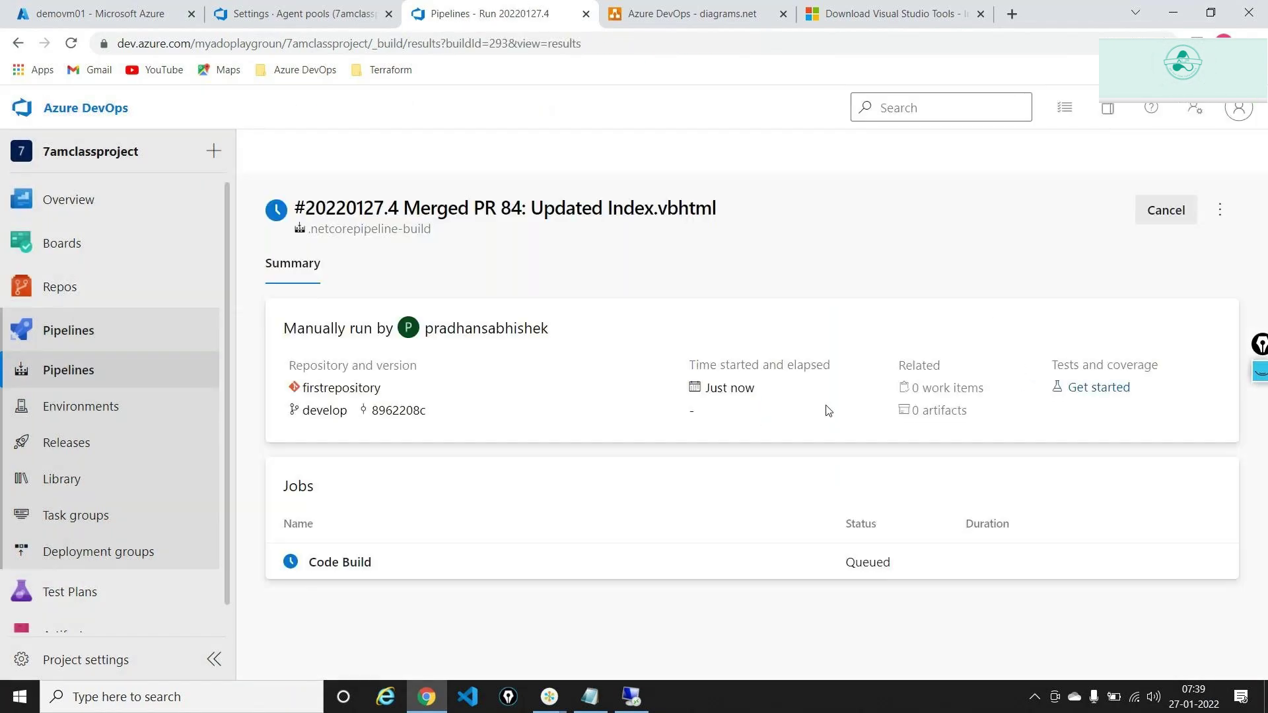
# Step: Mark the agent name and the Initialize job entry in the Code Build job log with the pen, and clear the drawing
pyautogui.click(368, 574)
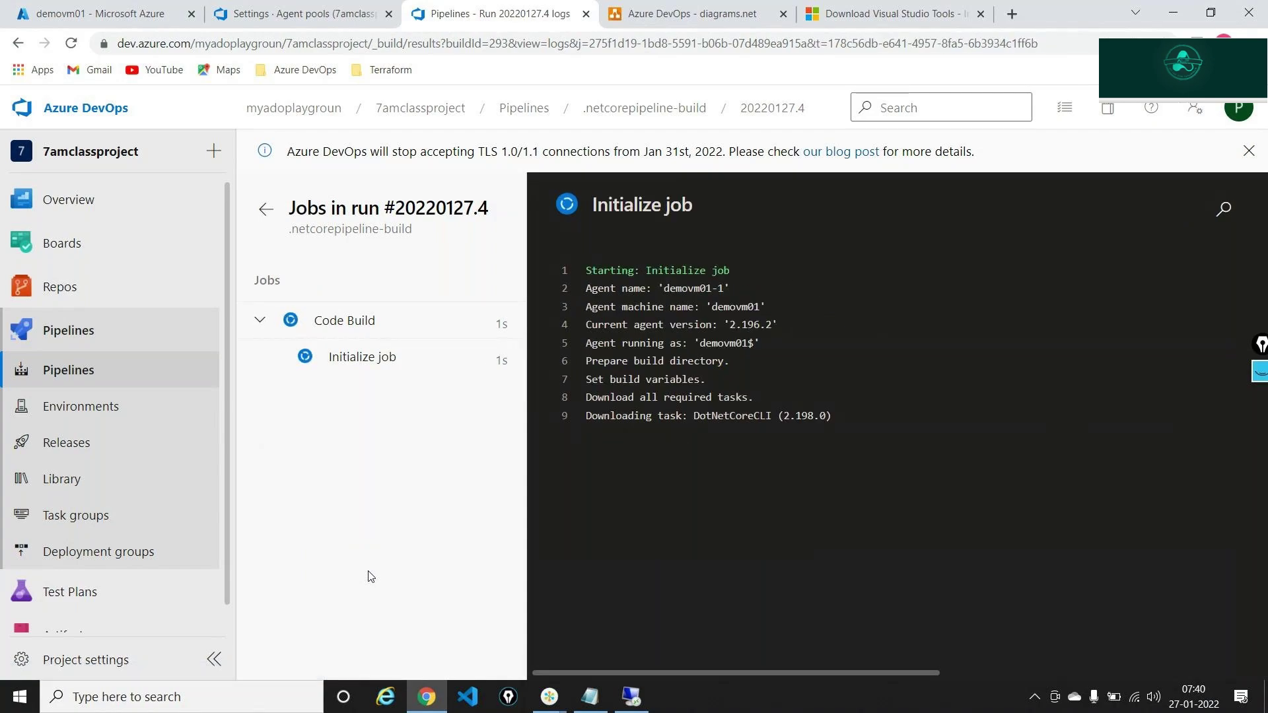
pyautogui.click(1259, 371)
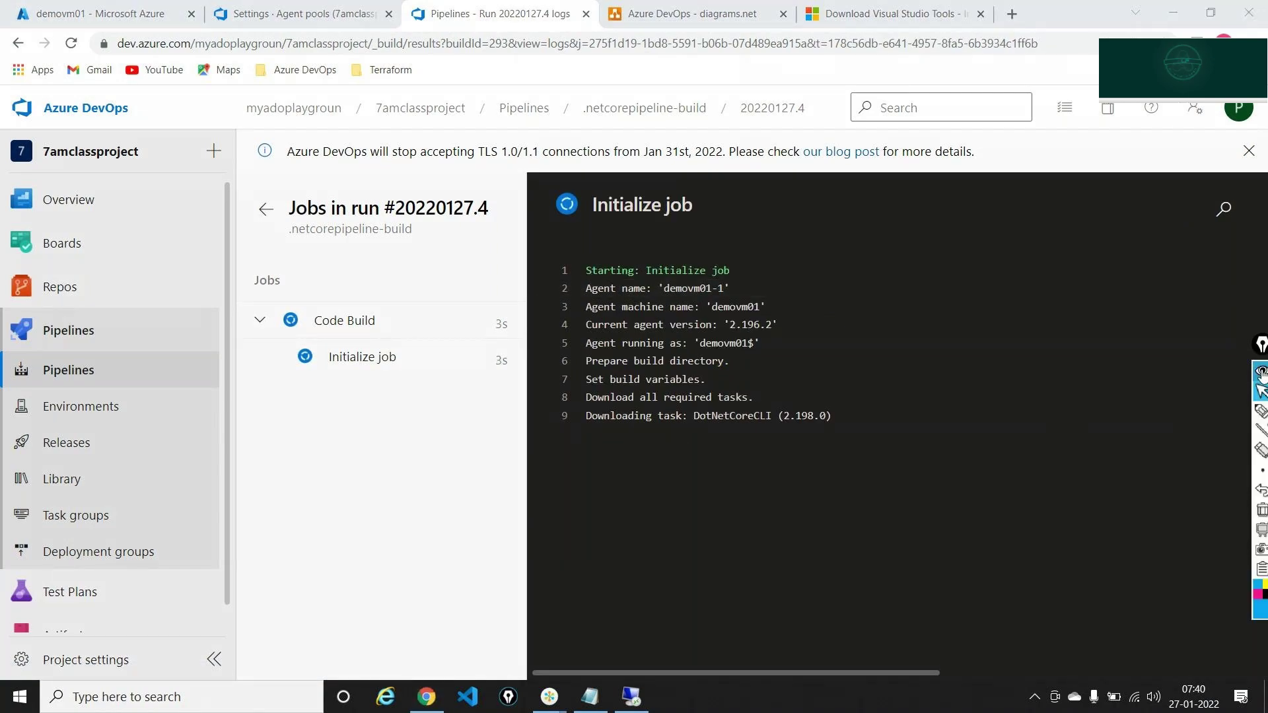
pyautogui.click(1260, 410)
pyautogui.moveTo(797, 262); pyautogui.dragTo(743, 285)
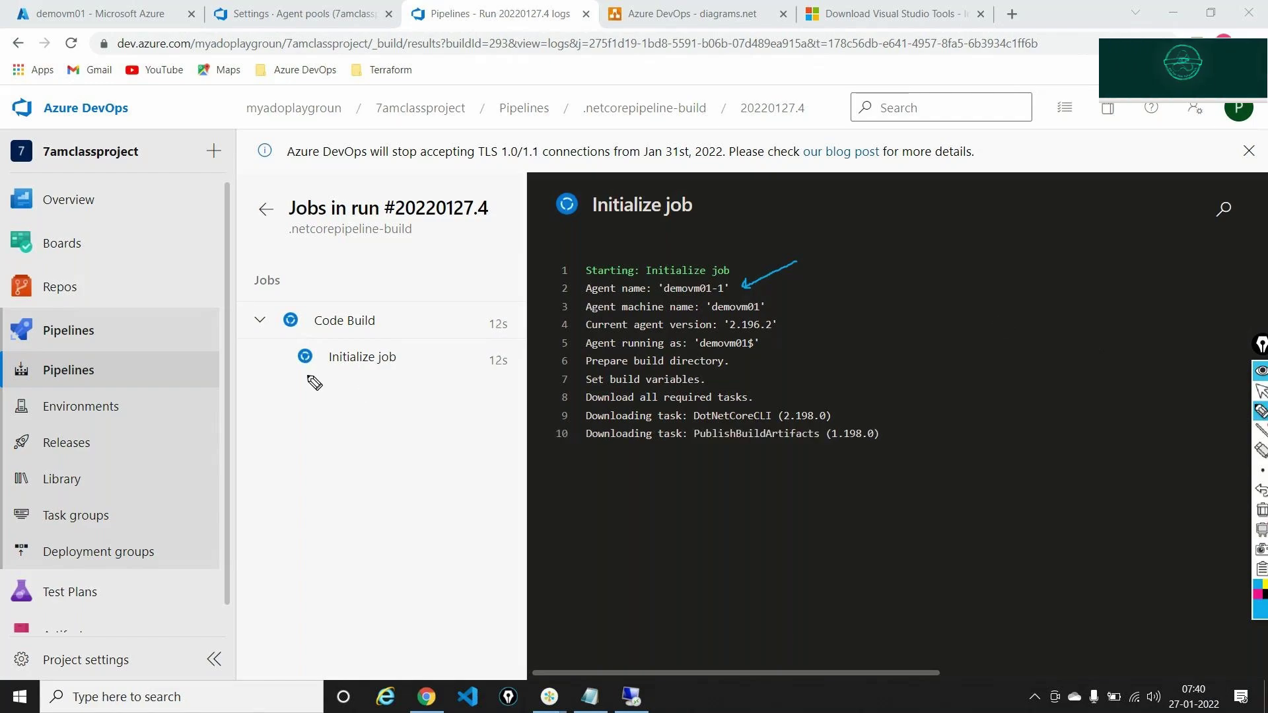
pyautogui.moveTo(294, 345); pyautogui.dragTo(323, 376)
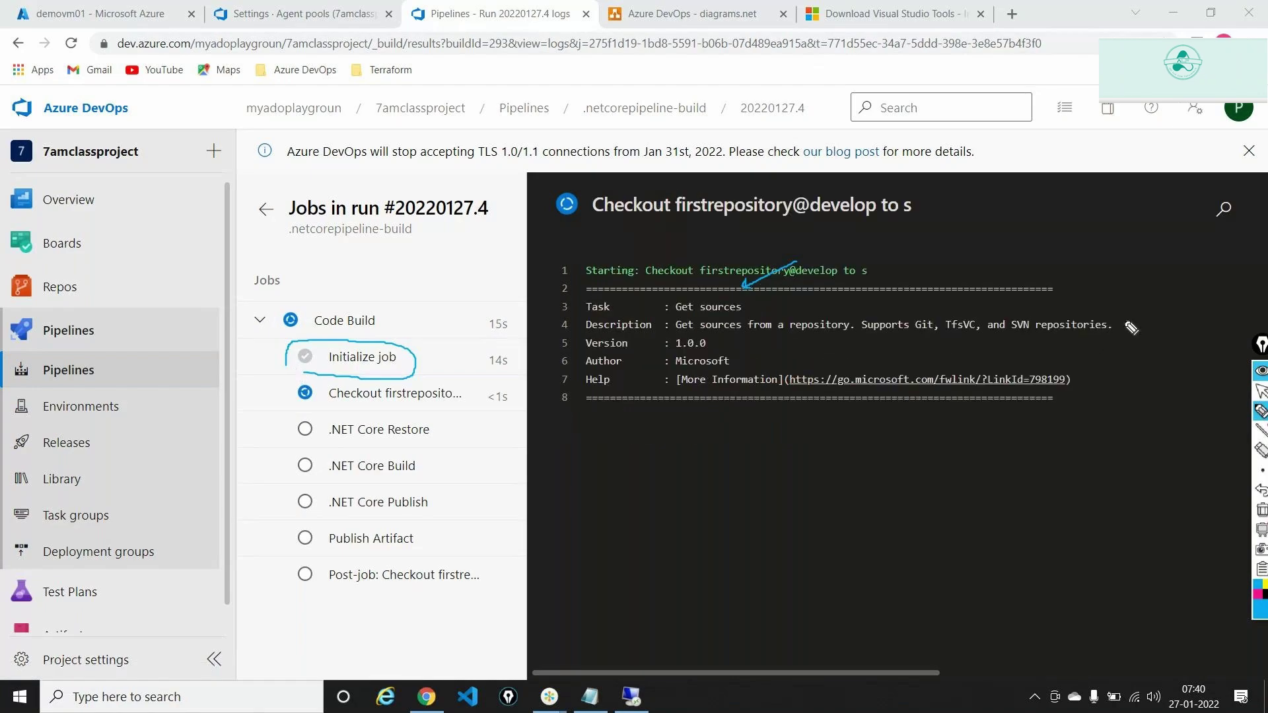
pyautogui.click(1261, 509)
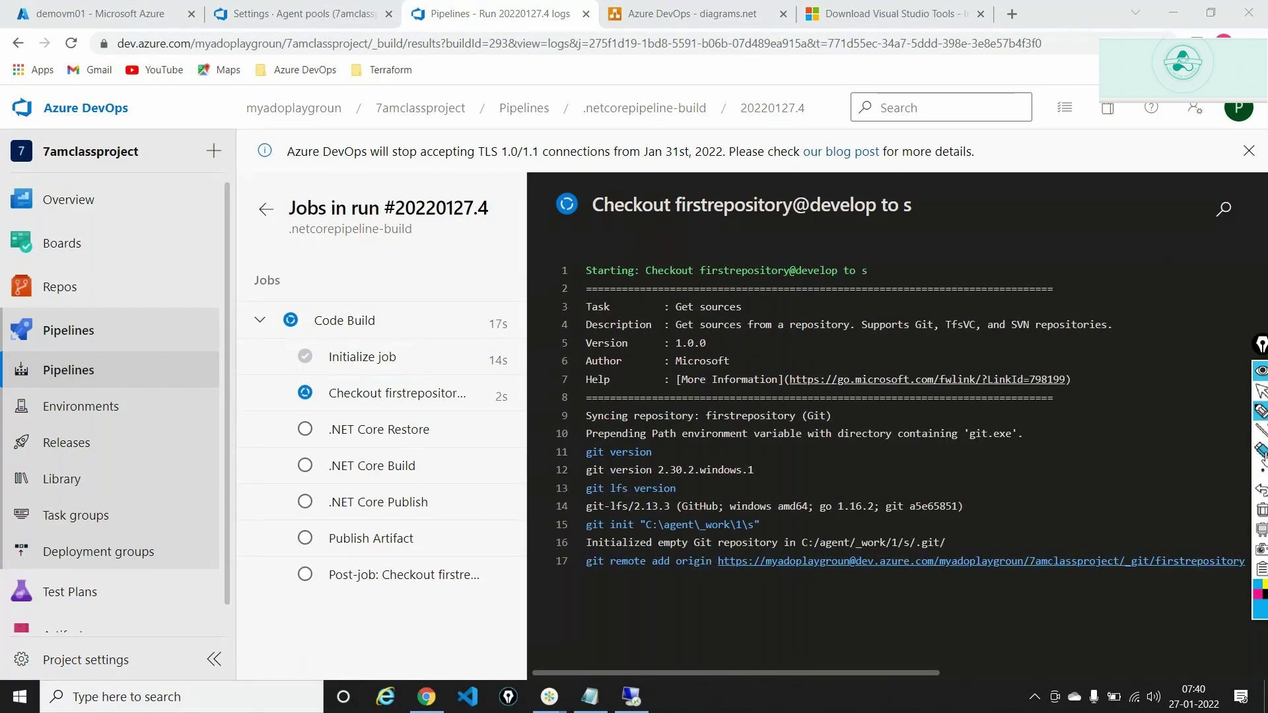
pyautogui.click(1261, 391)
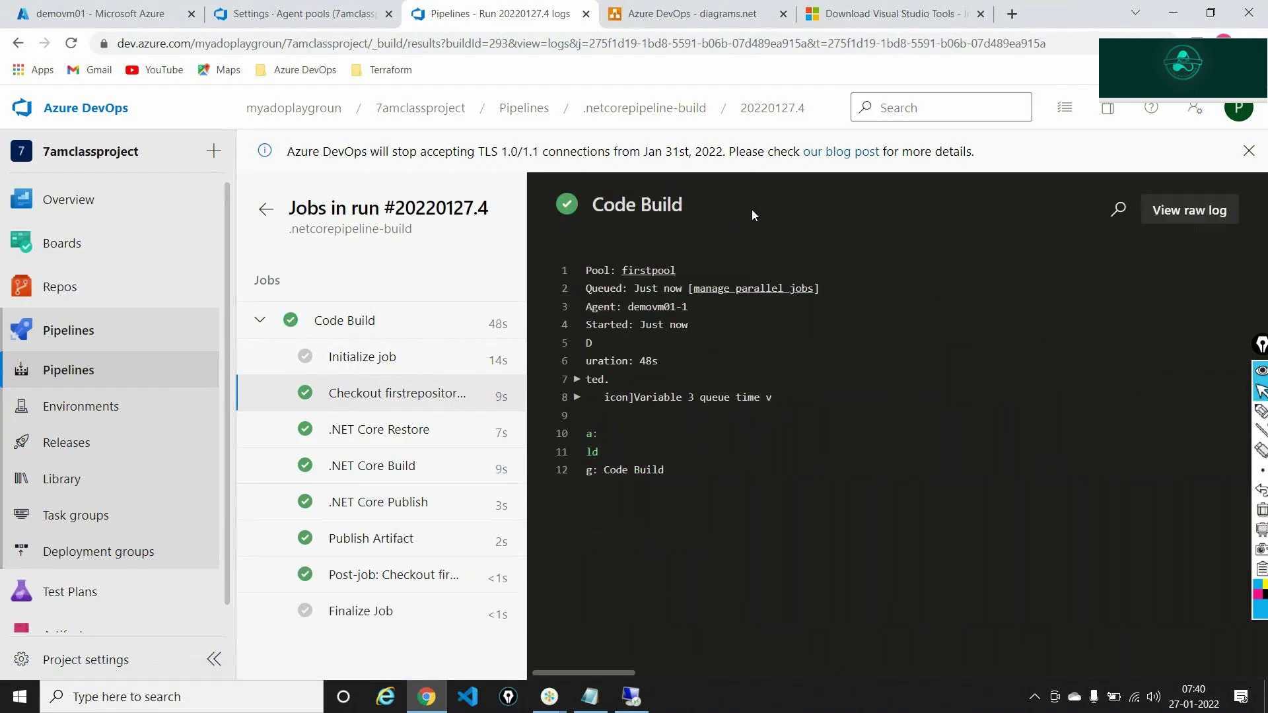
# Step: Switch to the remote VM, refresh C:\agent, and open folder 1 inside _work
pyautogui.click(630, 696)
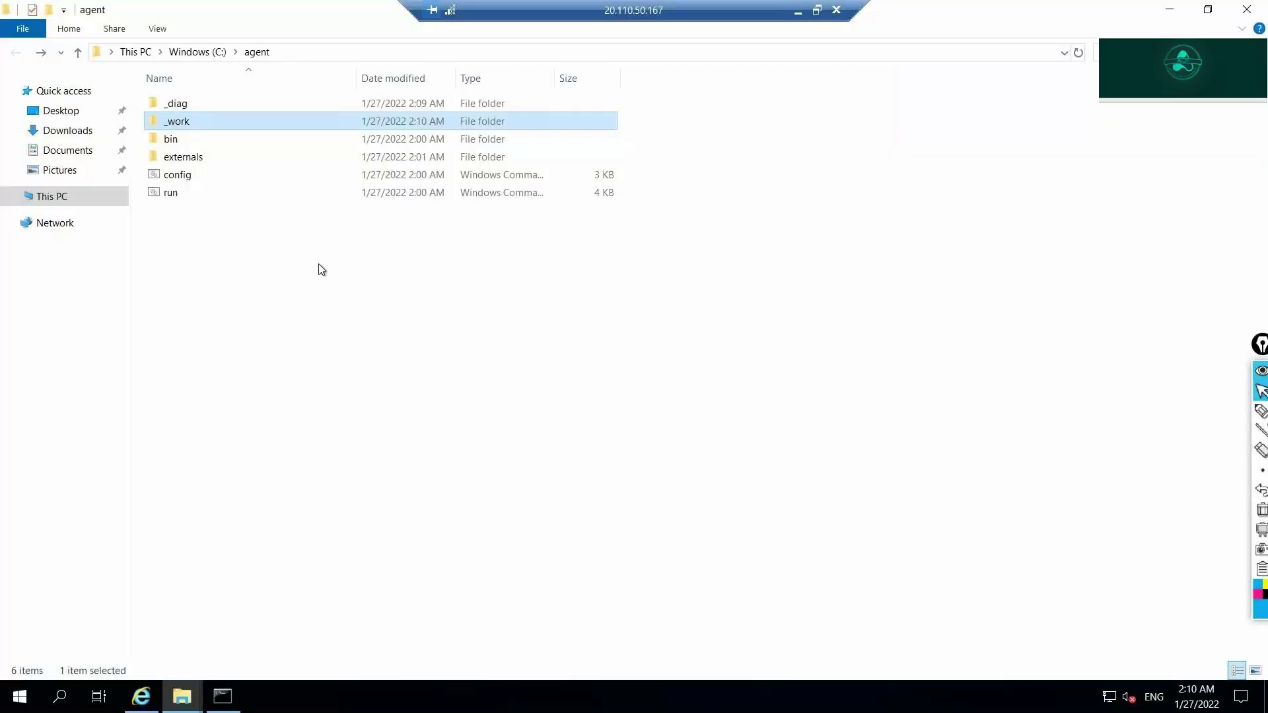
pyautogui.rightClick(355, 349)
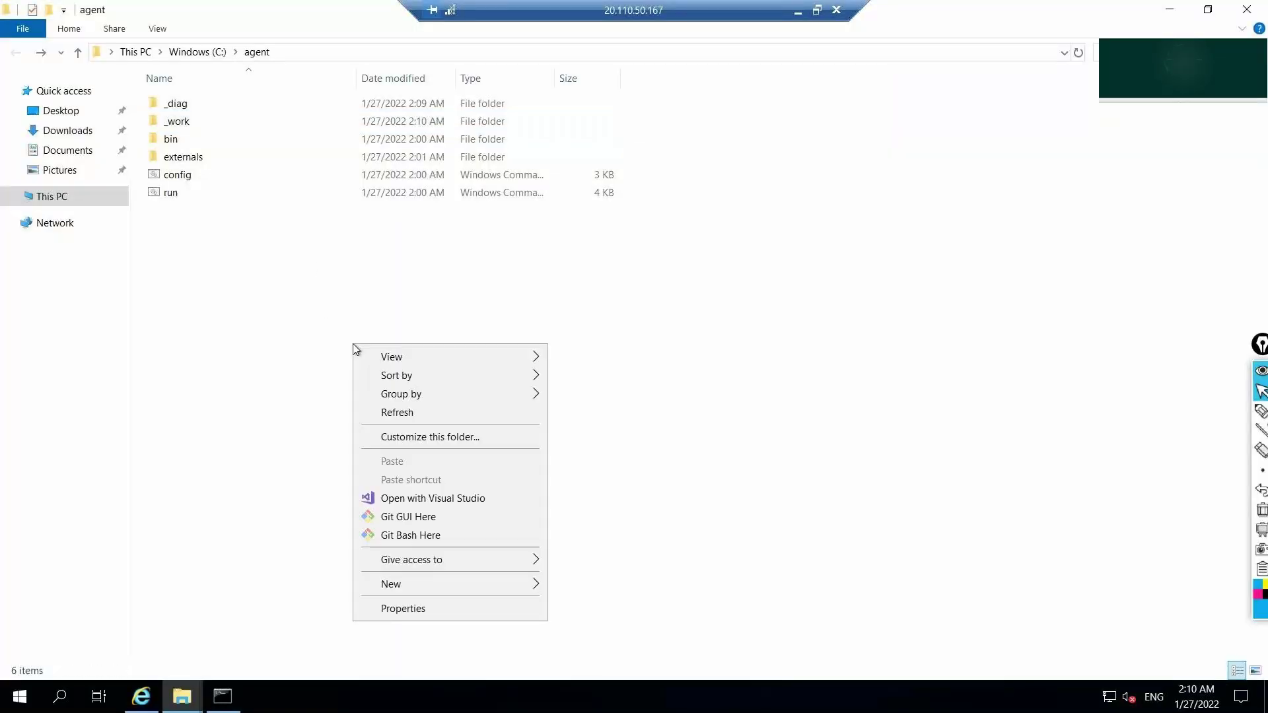
pyautogui.click(392, 411)
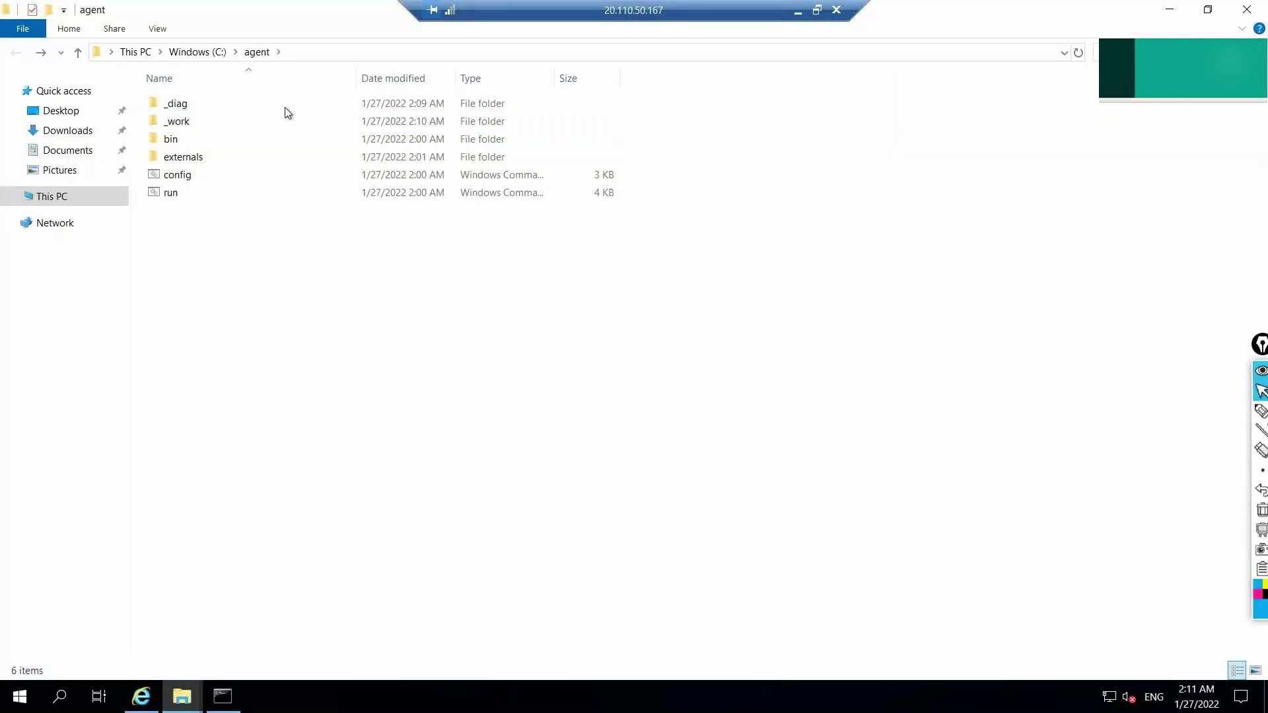
pyautogui.doubleClick(189, 124)
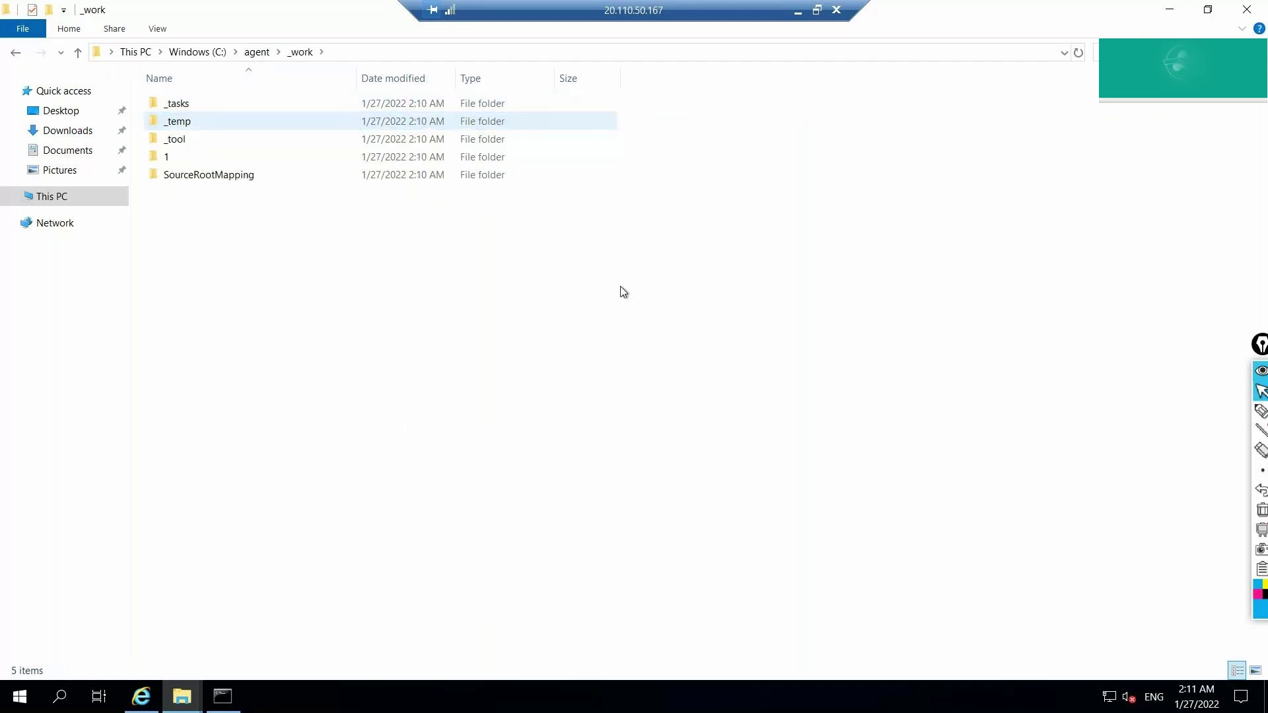
pyautogui.doubleClick(192, 158)
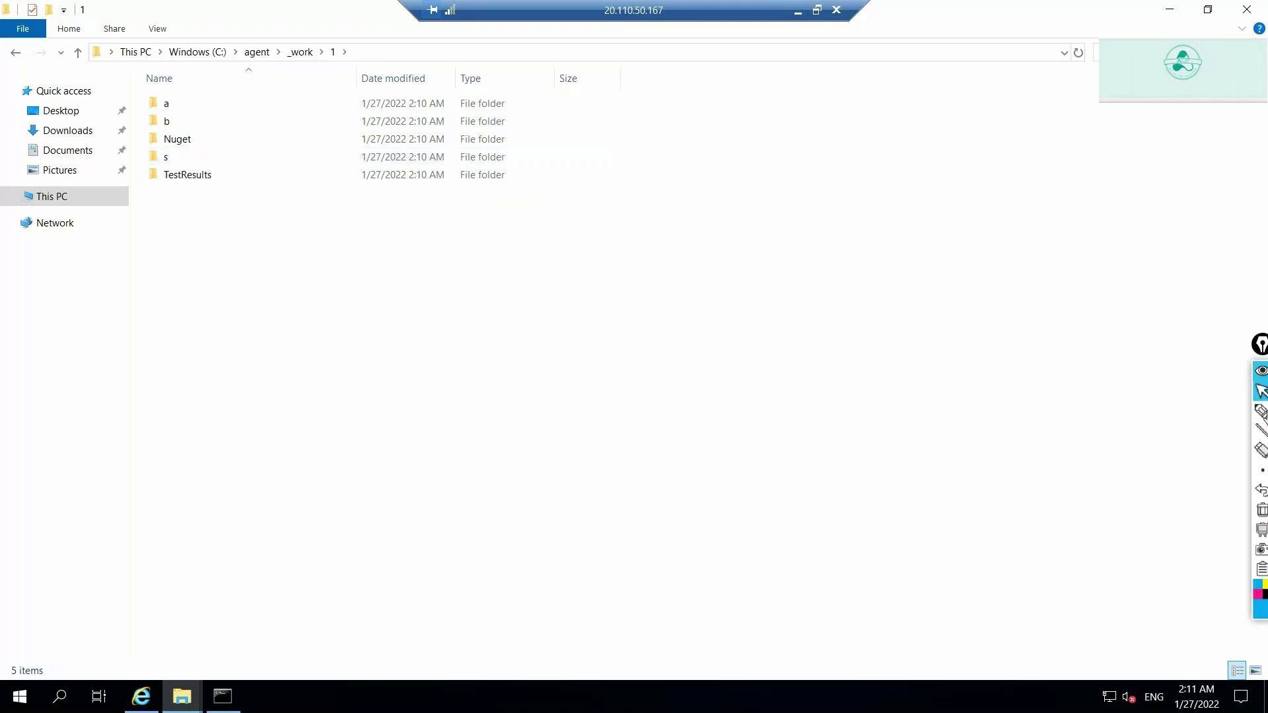
# Step: Circle the folders a, b and s with the pen, draw an arrow from s, and clear the drawing
pyautogui.click(1260, 415)
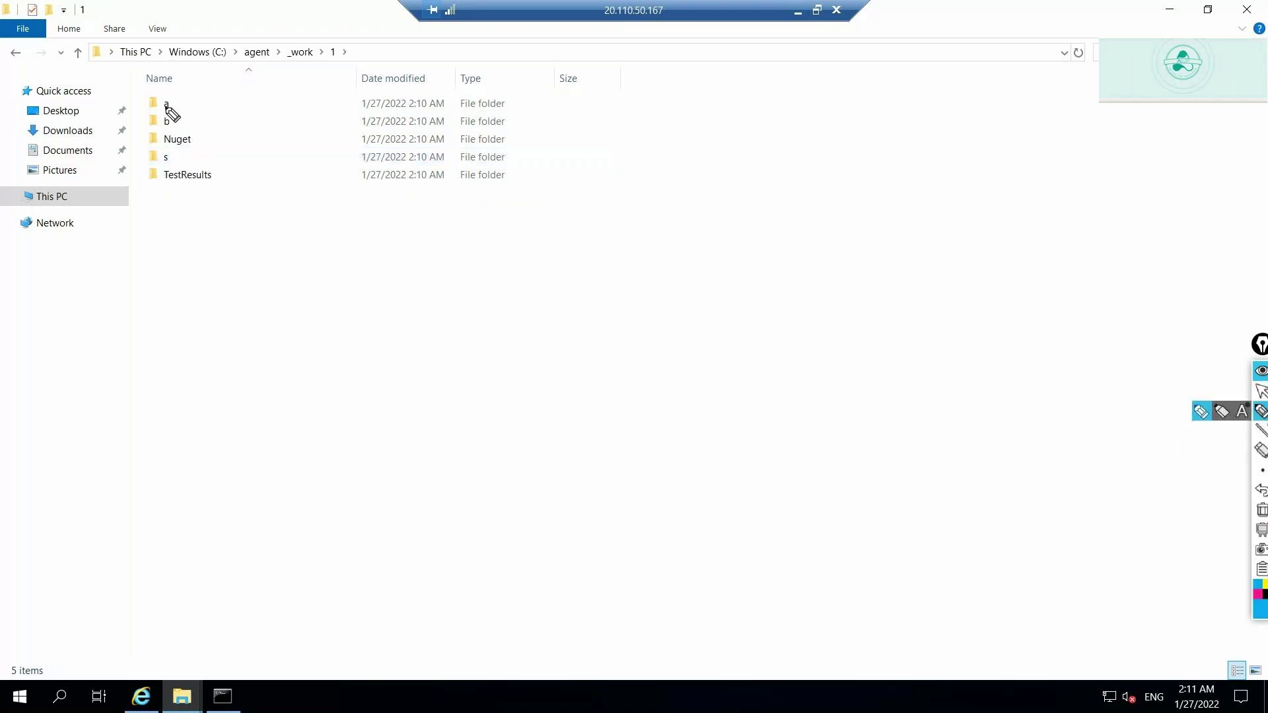
pyautogui.moveTo(173, 98)
pyautogui.mouseDown()
pyautogui.moveTo(152, 93)
pyautogui.moveTo(158, 119)
pyautogui.moveTo(170, 116)
pyautogui.moveTo(141, 124)
pyautogui.moveTo(173, 136)
pyautogui.moveTo(153, 156)
pyautogui.moveTo(178, 155)
pyautogui.moveTo(258, 249)
pyautogui.mouseUp()
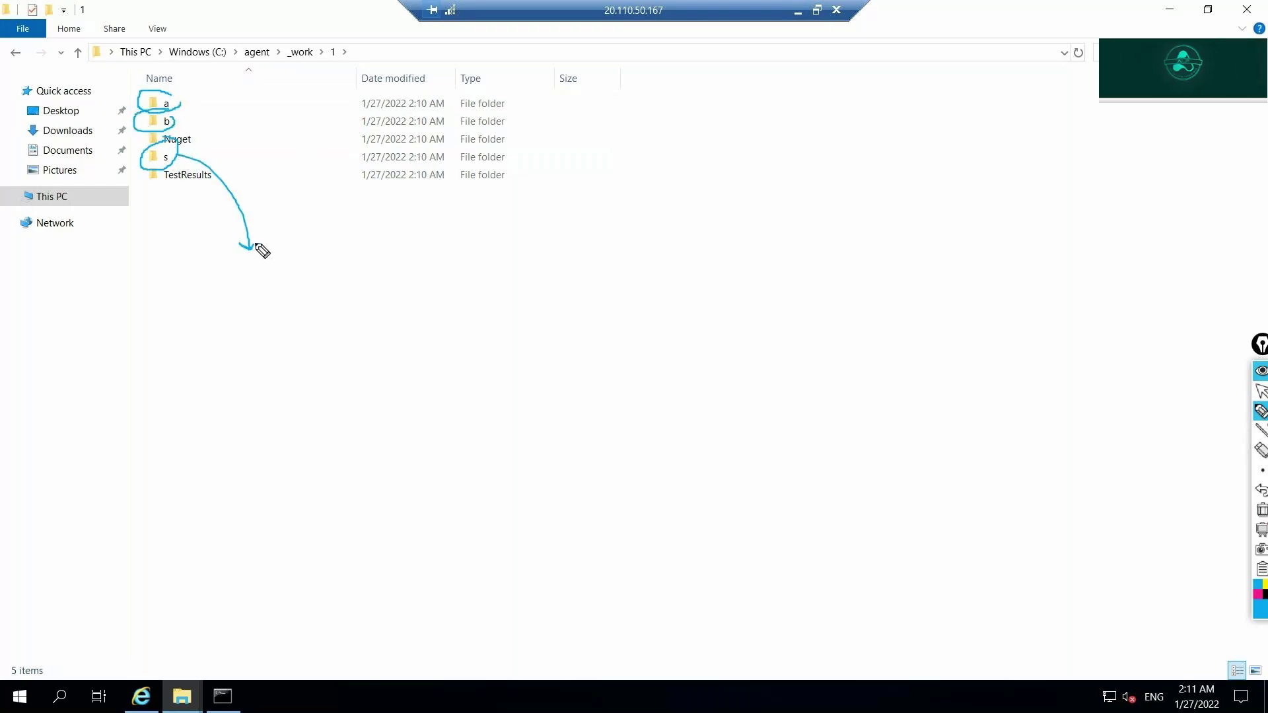
pyautogui.click(1262, 471)
pyautogui.click(1262, 509)
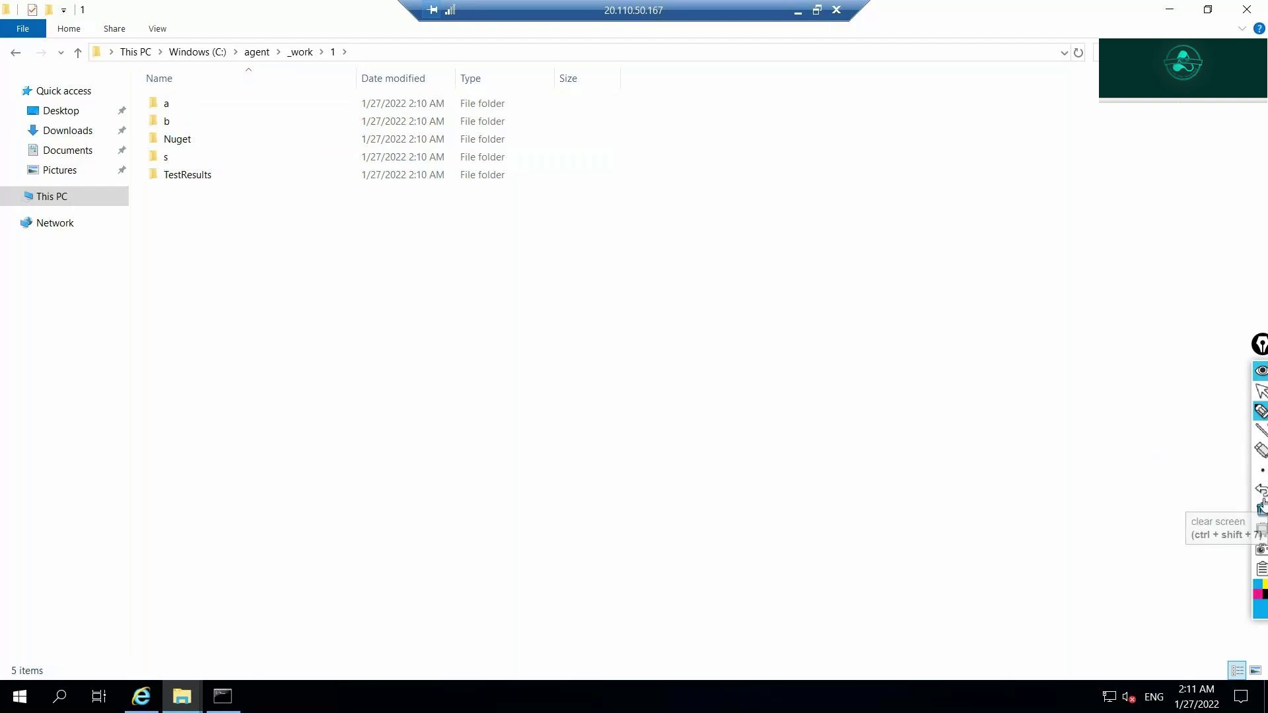
pyautogui.click(1261, 391)
pyautogui.click(1261, 374)
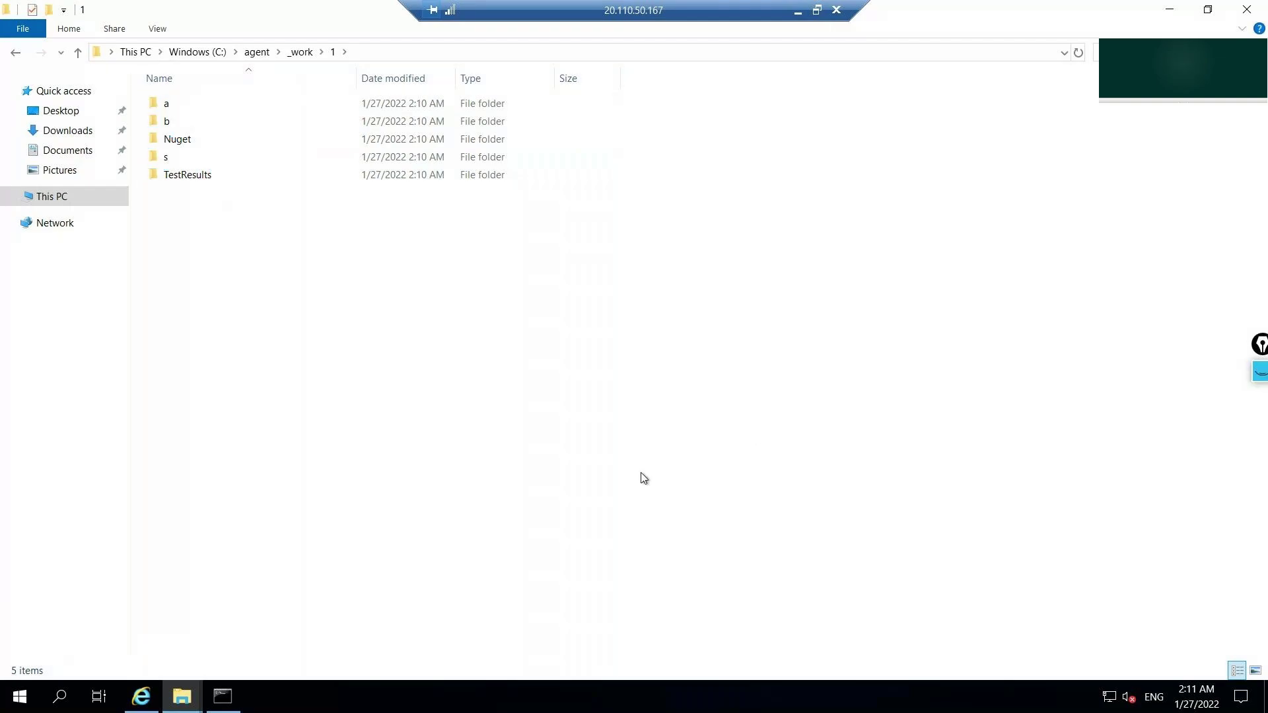
# Step: Open a blank Notepad document on the remote VM and enlarge its text to 130%
pyautogui.press('super+r')
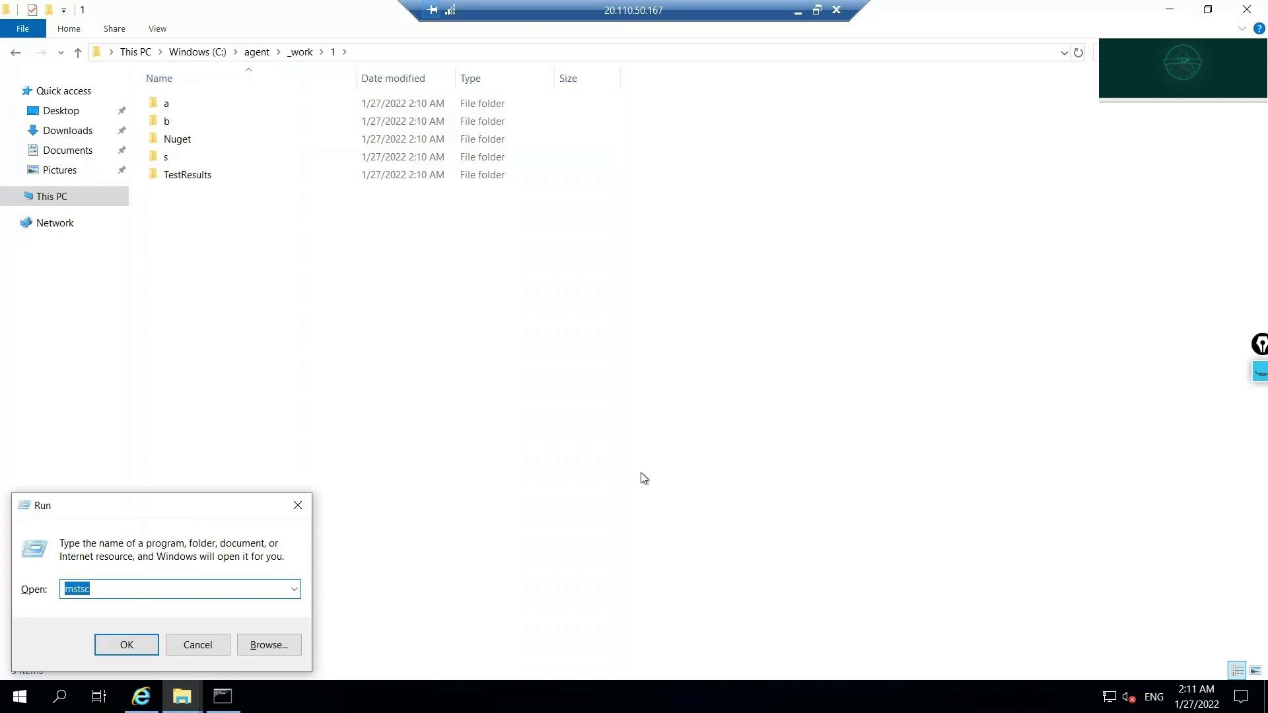
pyautogui.write('note')
pyautogui.press('Down')
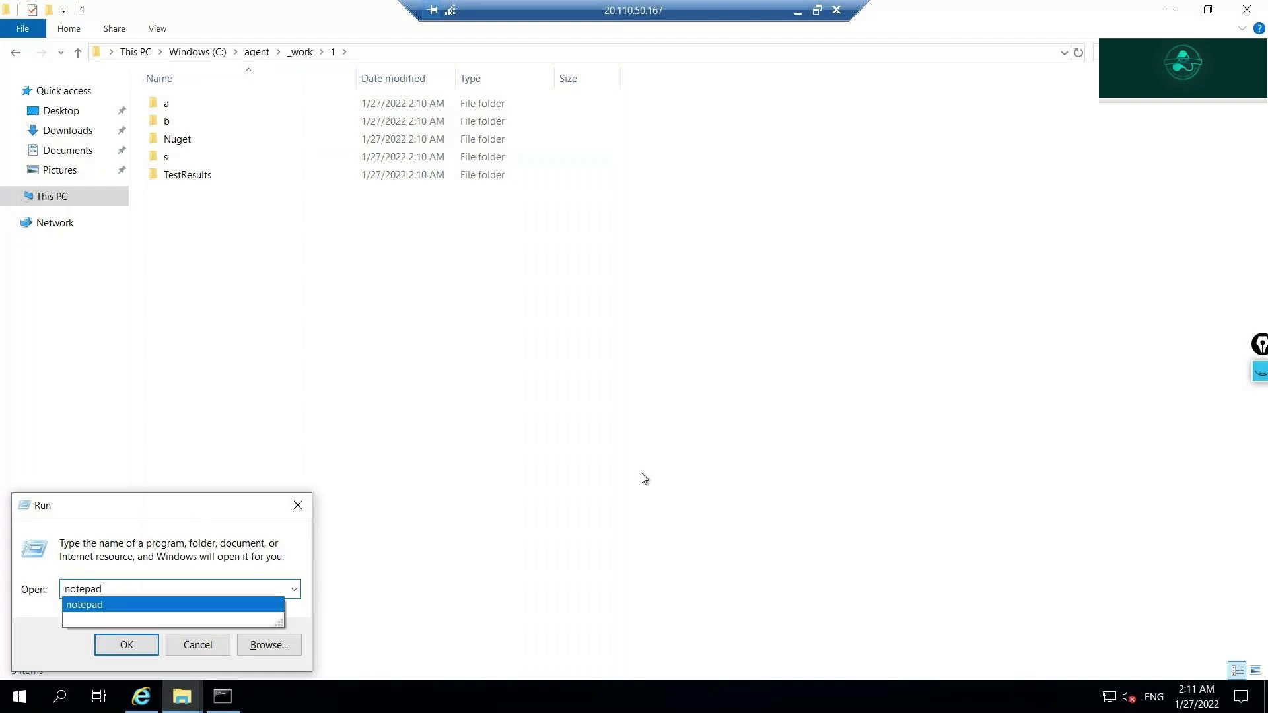
pyautogui.press('Return')
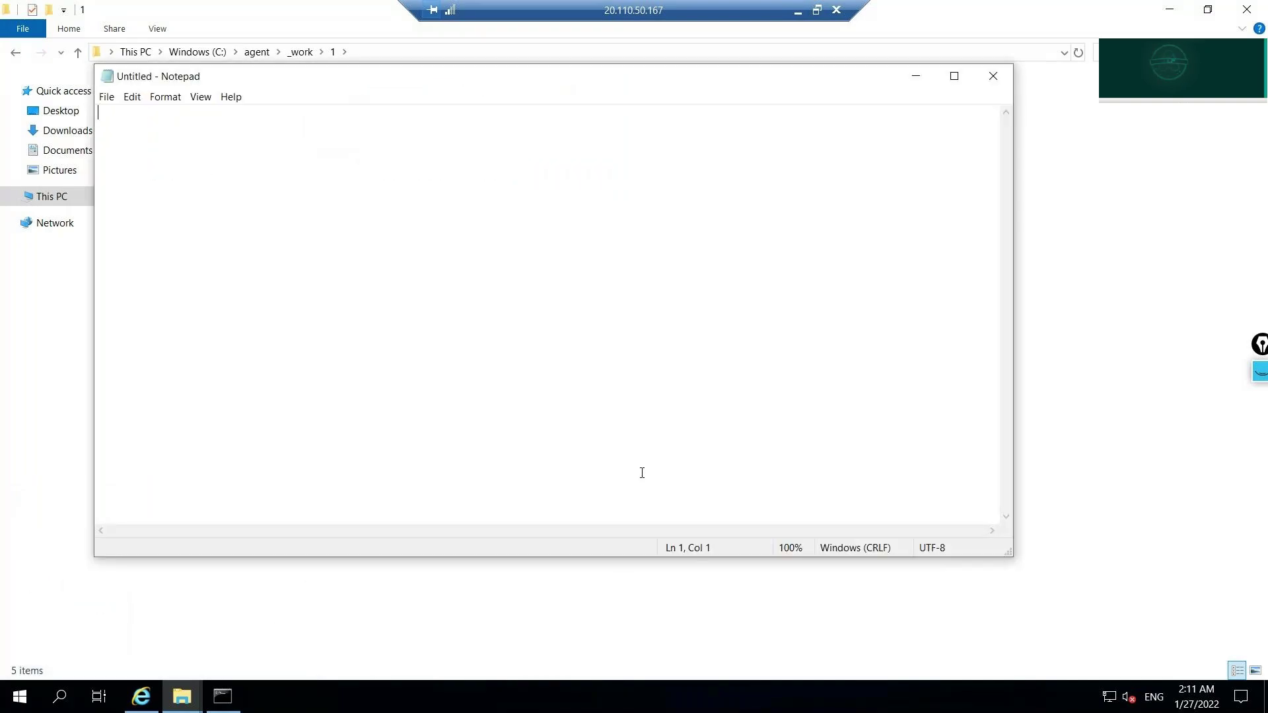
pyautogui.hotkey('ctrl', '+')
pyautogui.hotkey('ctrl', '+')
pyautogui.hotkey('ctrl', '+')
# Step: Write the line "s - $(build.SourcesDirectory)" in the Notepad document
pyautogui.write('s ')
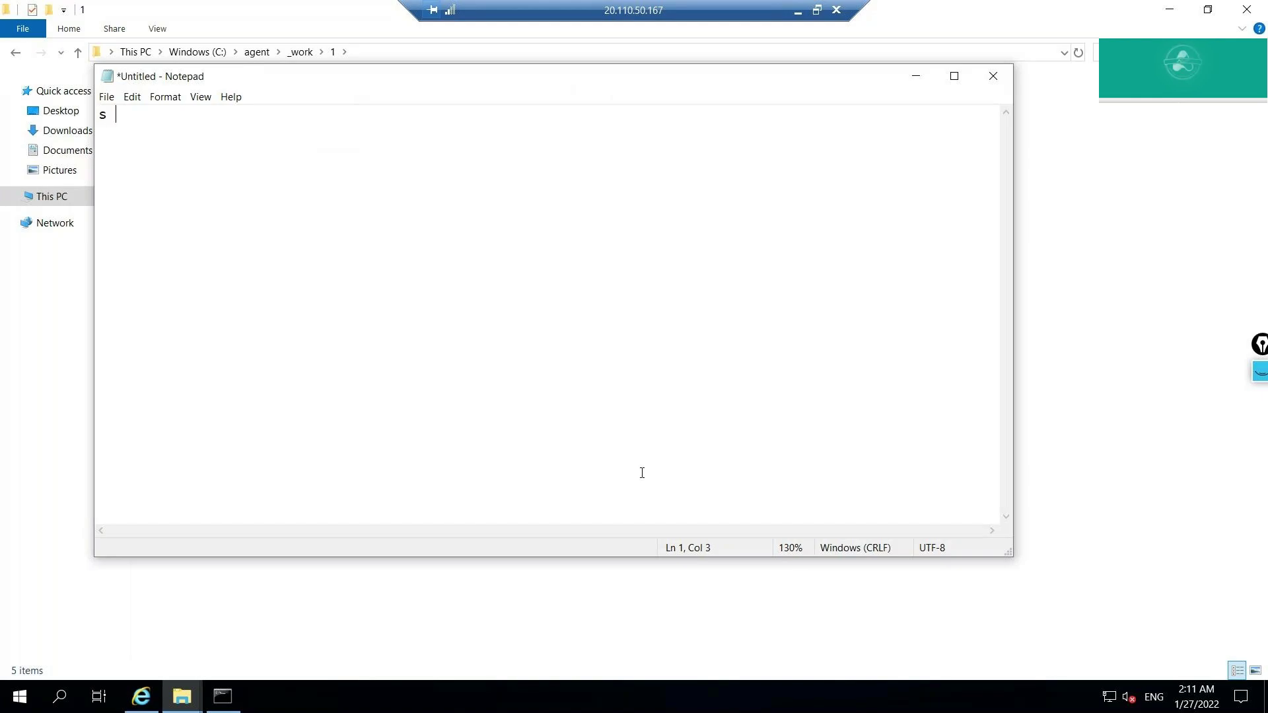
pyautogui.write('-  $()')
pyautogui.press('Left')
pyautogui.write('build')
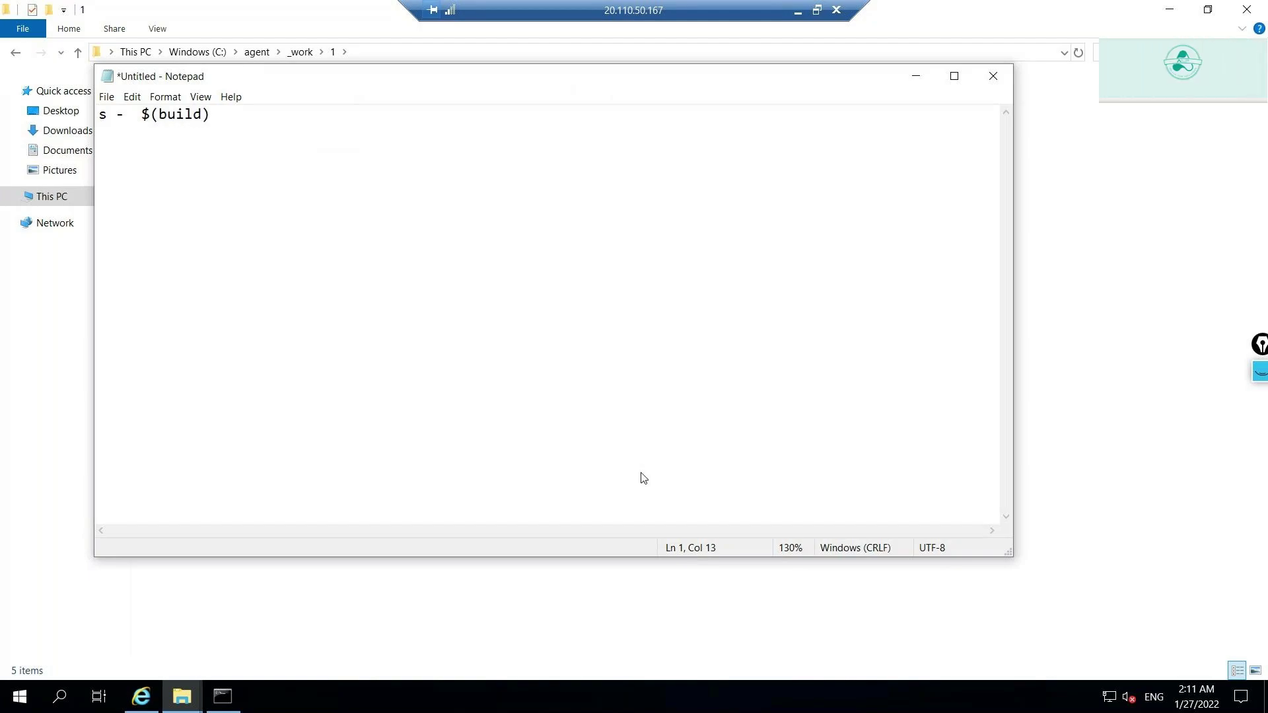
pyautogui.write('.Sources')
pyautogui.write('Dir')
pyautogui.press('BackSpace')
pyautogui.write('irector')
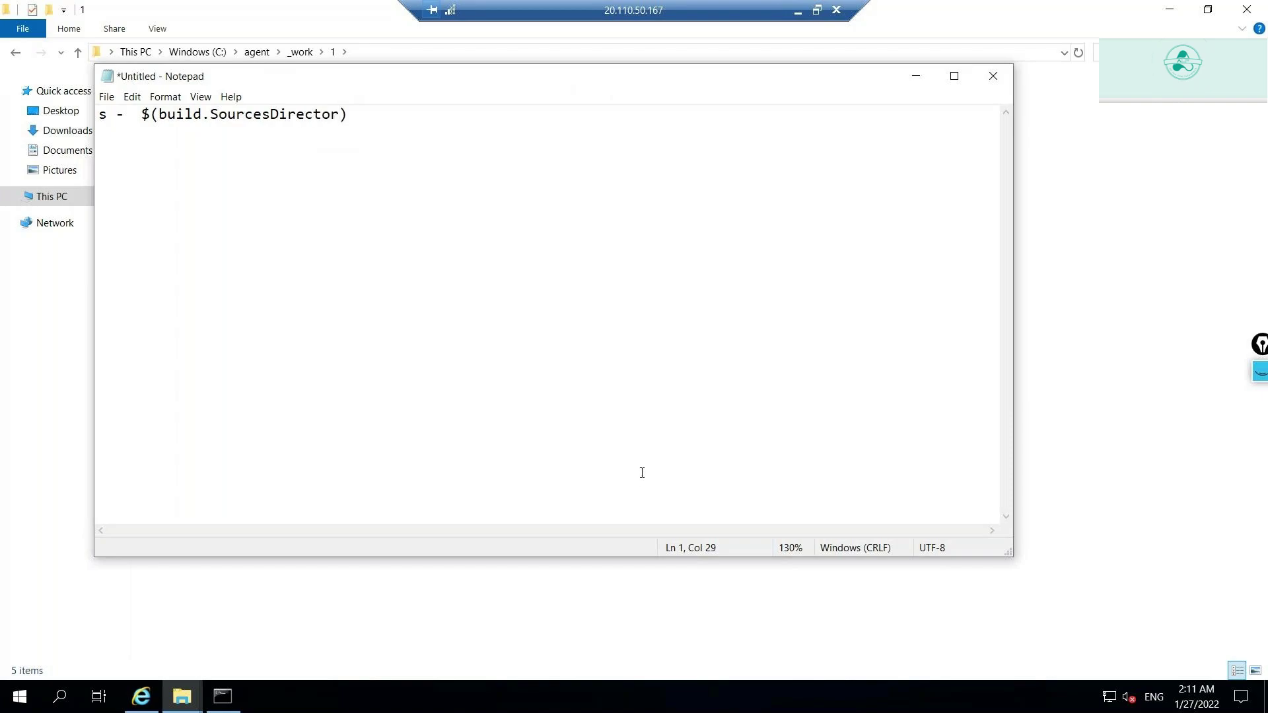
pyautogui.write('y')
pyautogui.press('End')
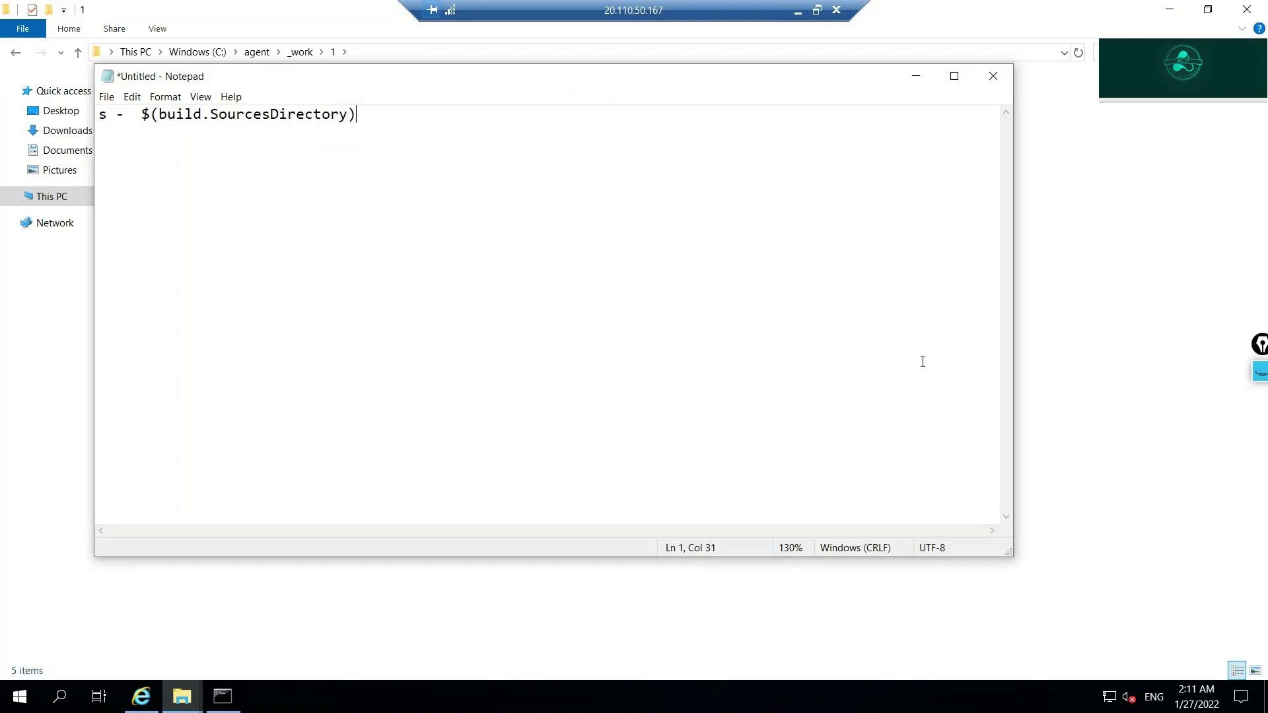
# Step: Minimize Notepad and the remote VM, open the firstrepository checkout log of run 20220127.4, and highlight the branch name develop
pyautogui.click(915, 76)
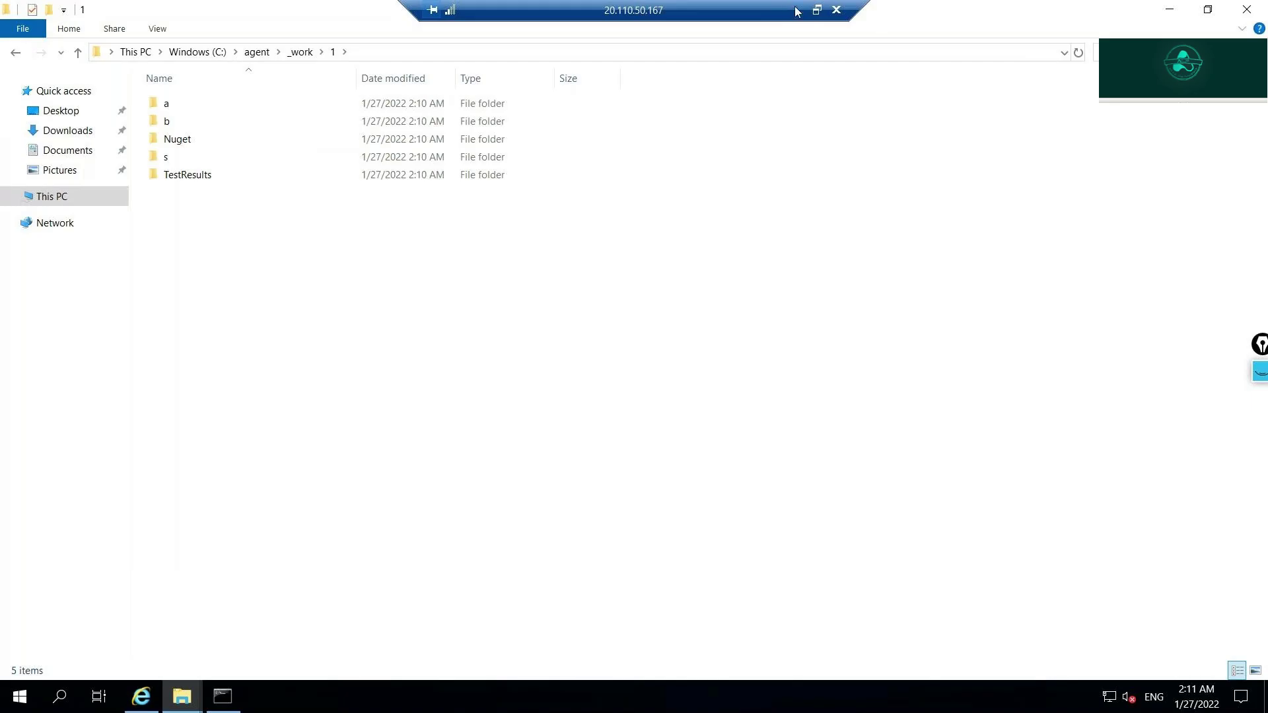
pyautogui.click(797, 10)
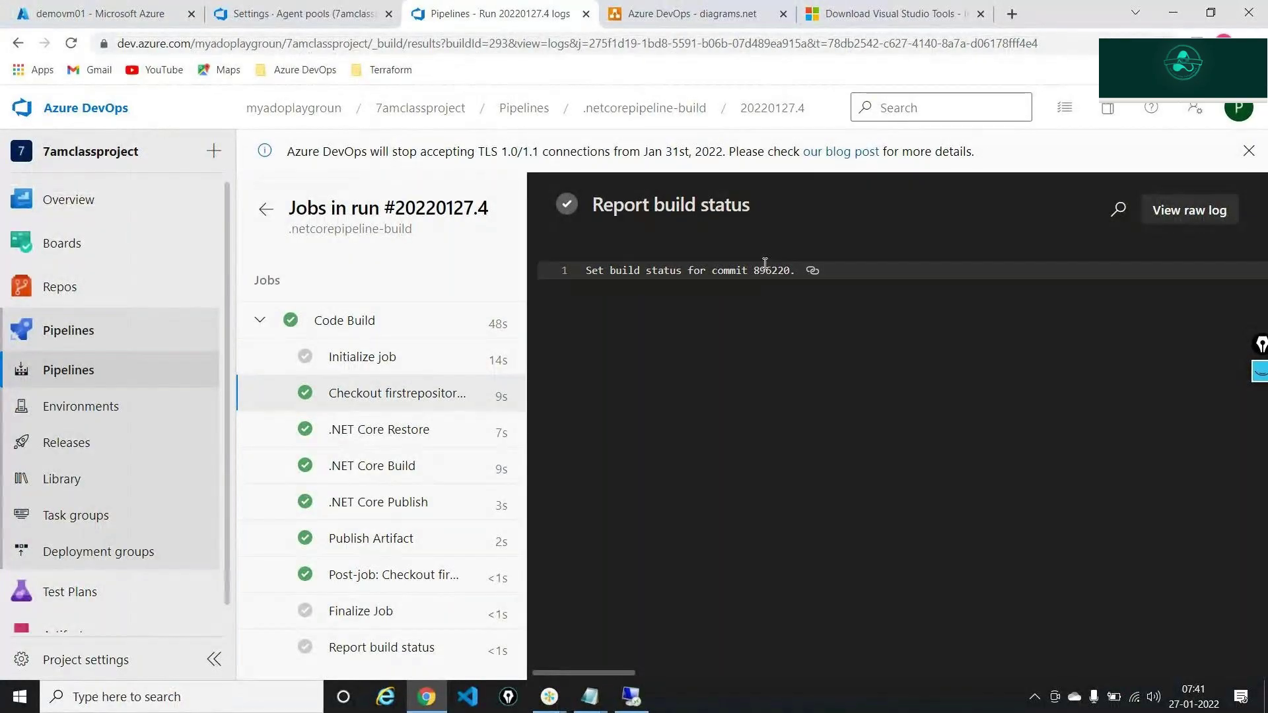
pyautogui.click(405, 396)
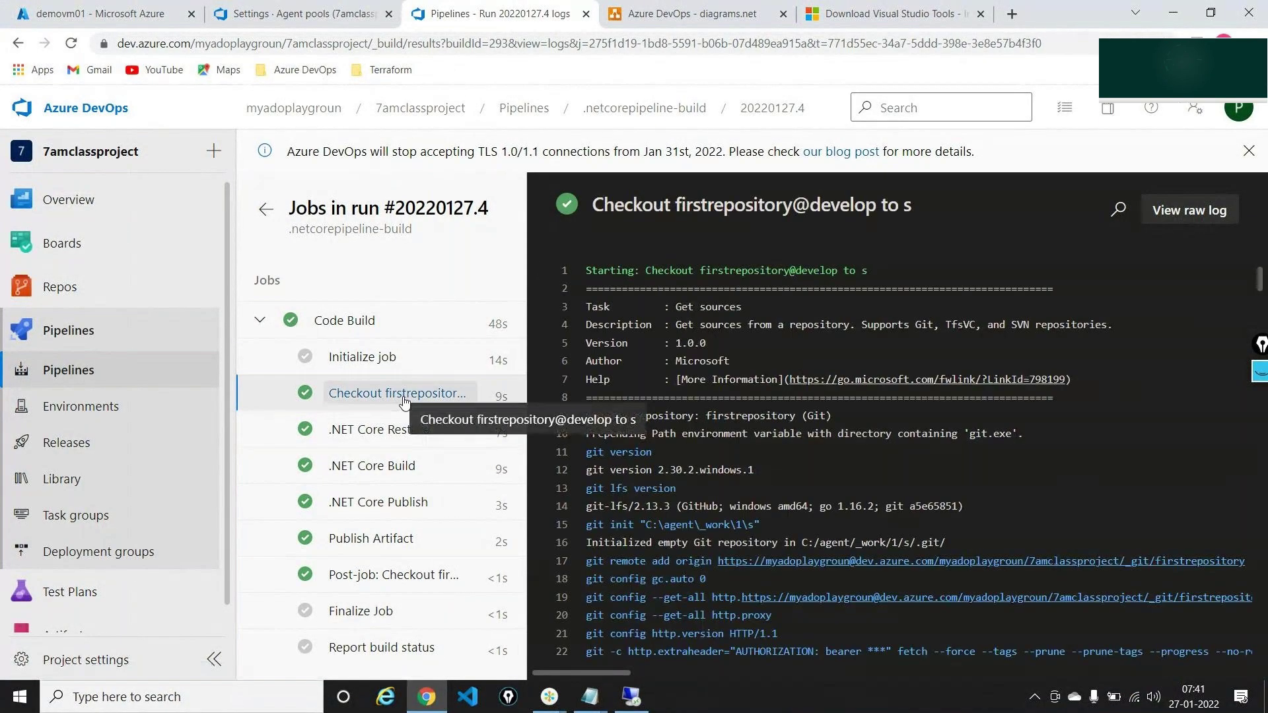
pyautogui.moveTo(600, 214); pyautogui.dragTo(826, 205)
pyautogui.doubleClick(866, 210)
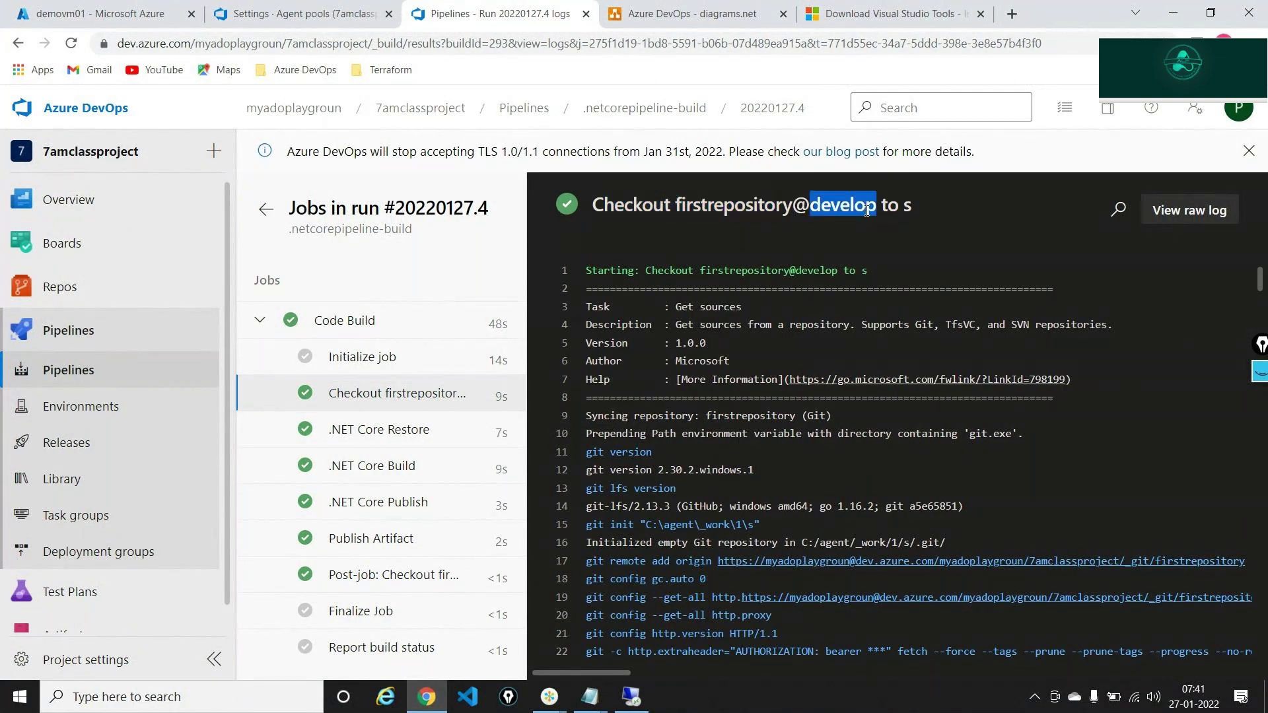
pyautogui.click(910, 210)
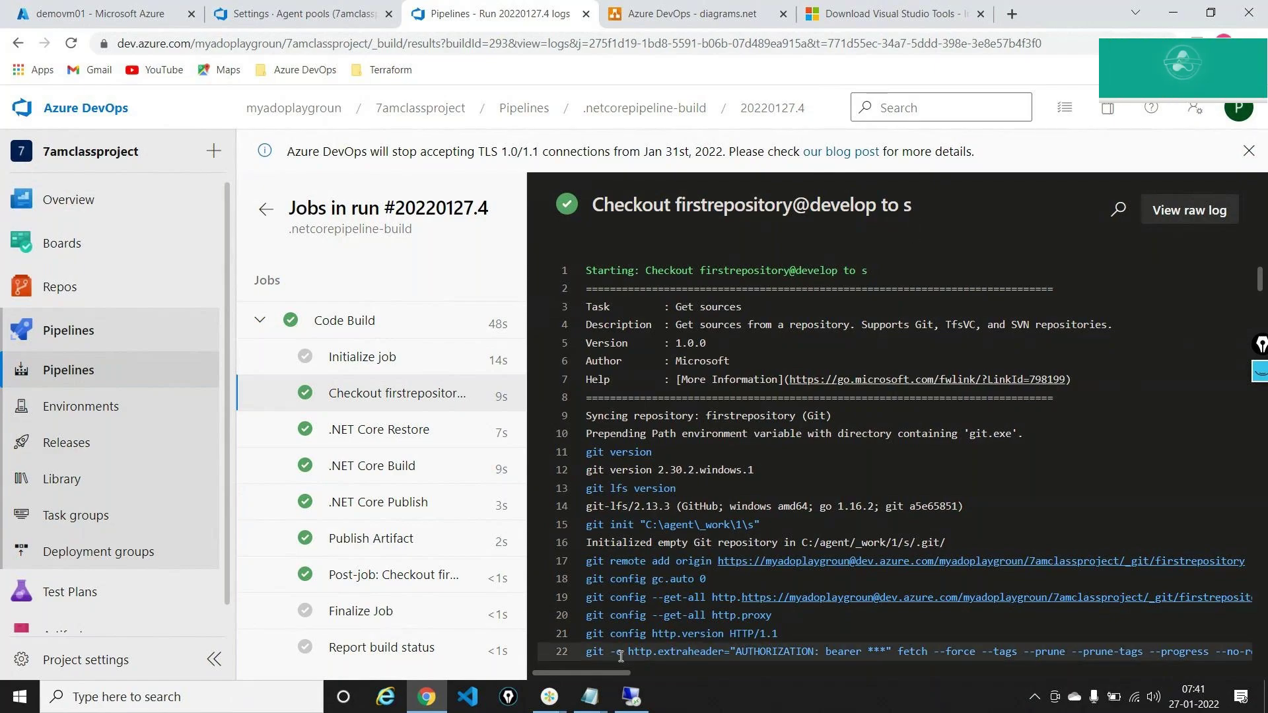
# Step: Switch to the remote VM and open folder s inside _work\1
pyautogui.click(630, 697)
pyautogui.click(172, 156)
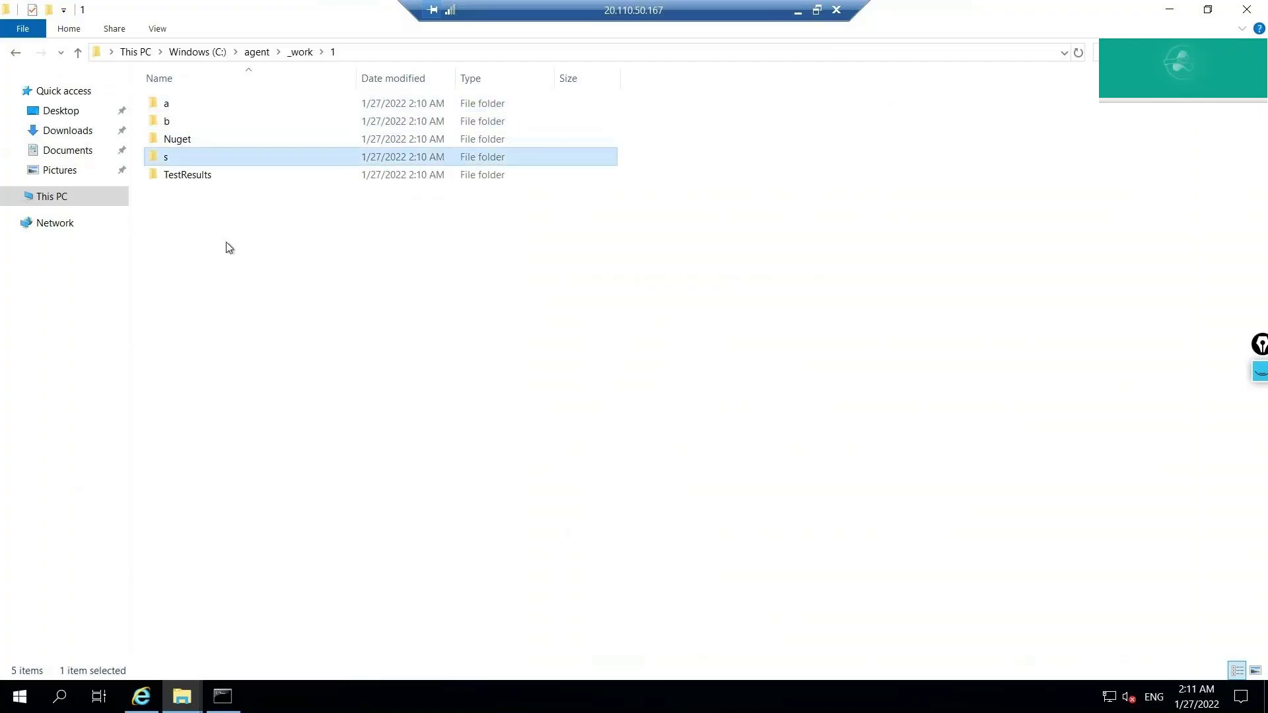
pyautogui.press('Return')
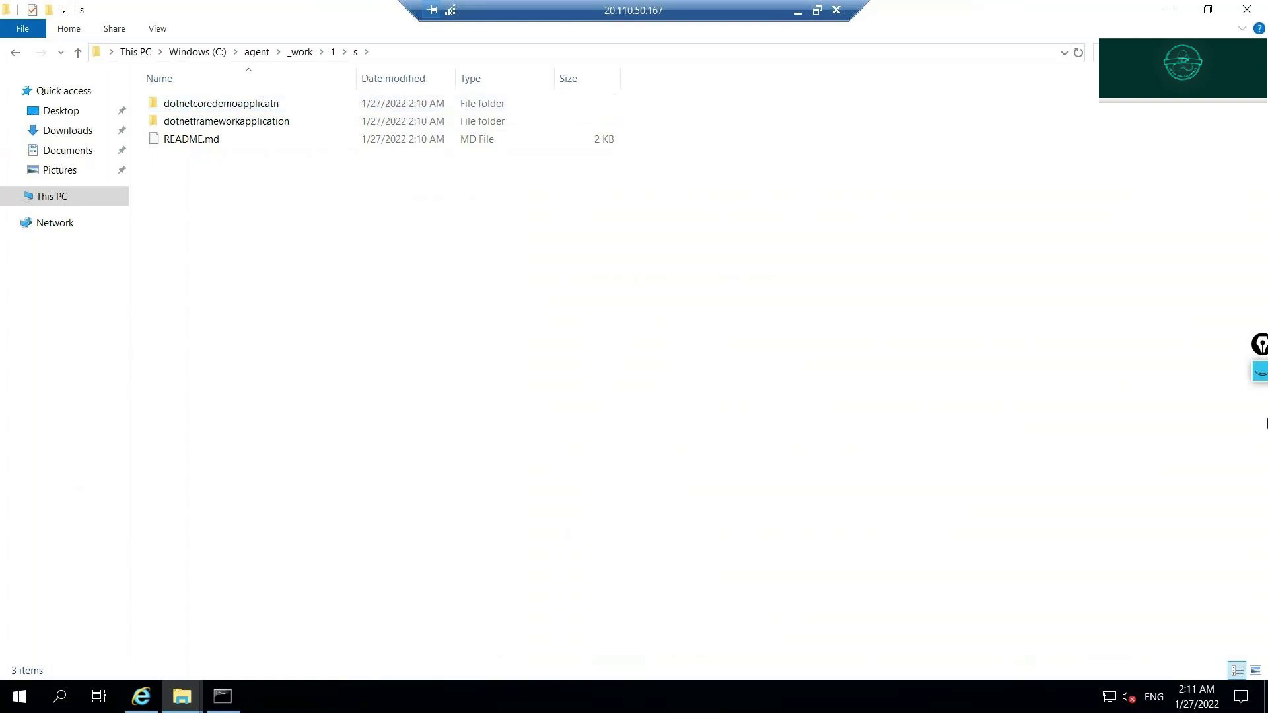
# Step: Draw a pen bracket beside the contents of folder s and clear the drawing
pyautogui.click(1259, 373)
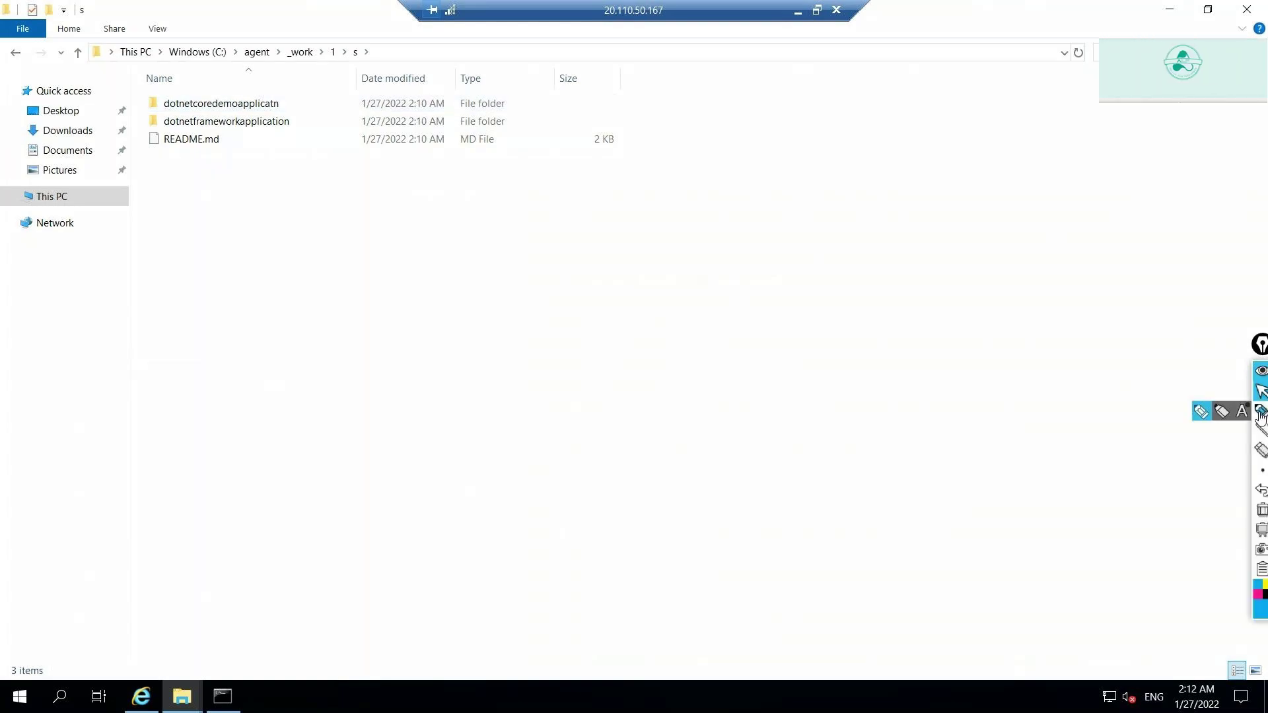
pyautogui.click(1260, 412)
pyautogui.moveTo(313, 94)
pyautogui.mouseDown()
pyautogui.moveTo(328, 99)
pyautogui.moveTo(330, 166)
pyautogui.mouseUp()
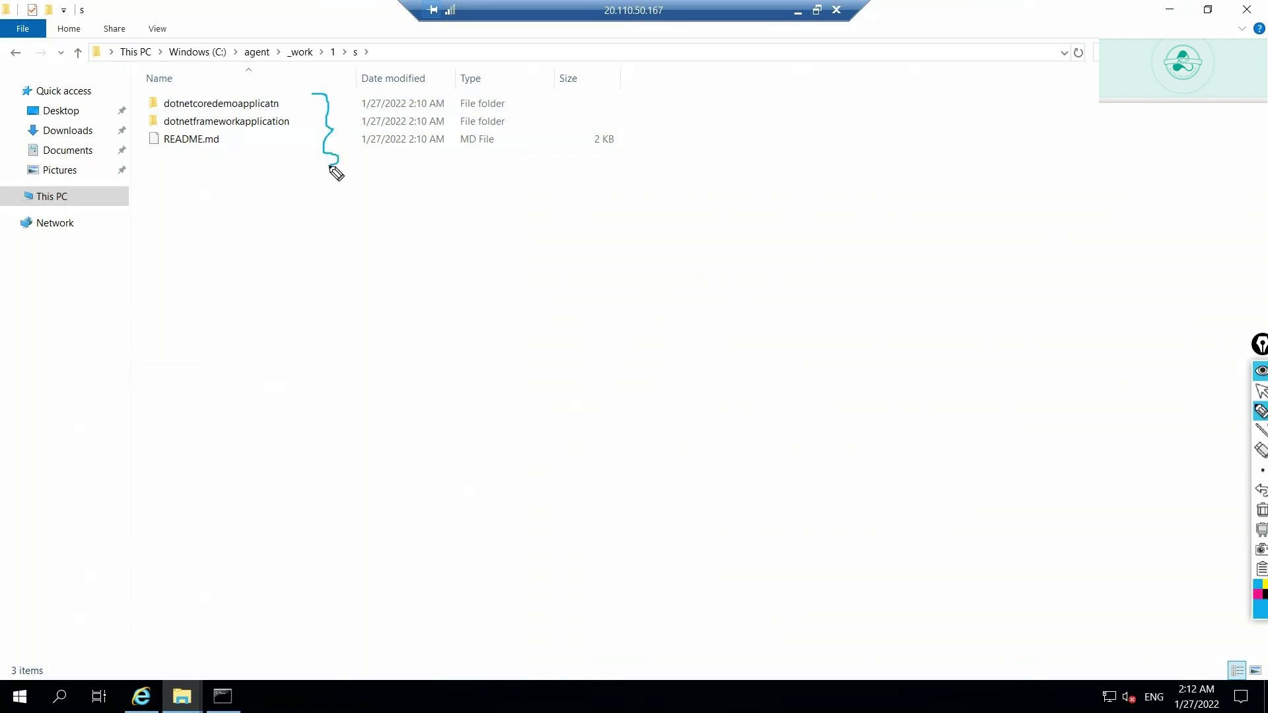
pyautogui.click(1260, 518)
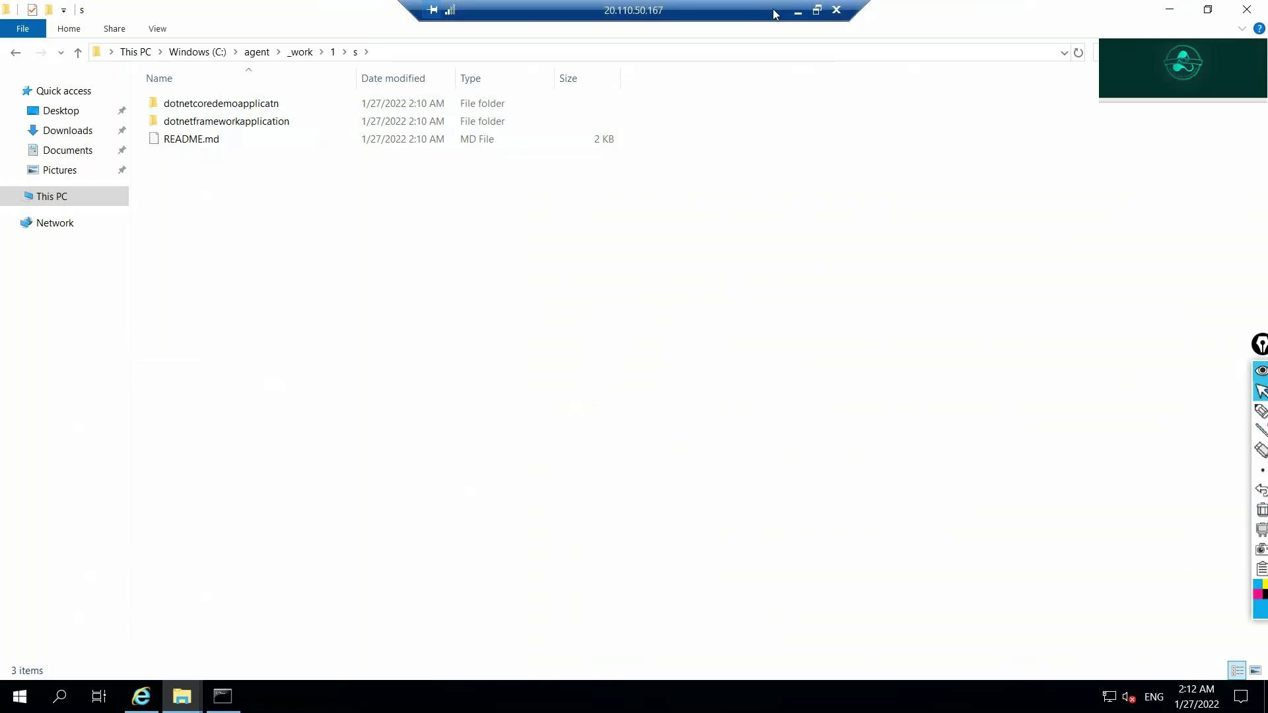
# Step: Compare the firstrepository files in Azure DevOps with folder s on the remote VM, and go back to folder 1
pyautogui.click(794, 13)
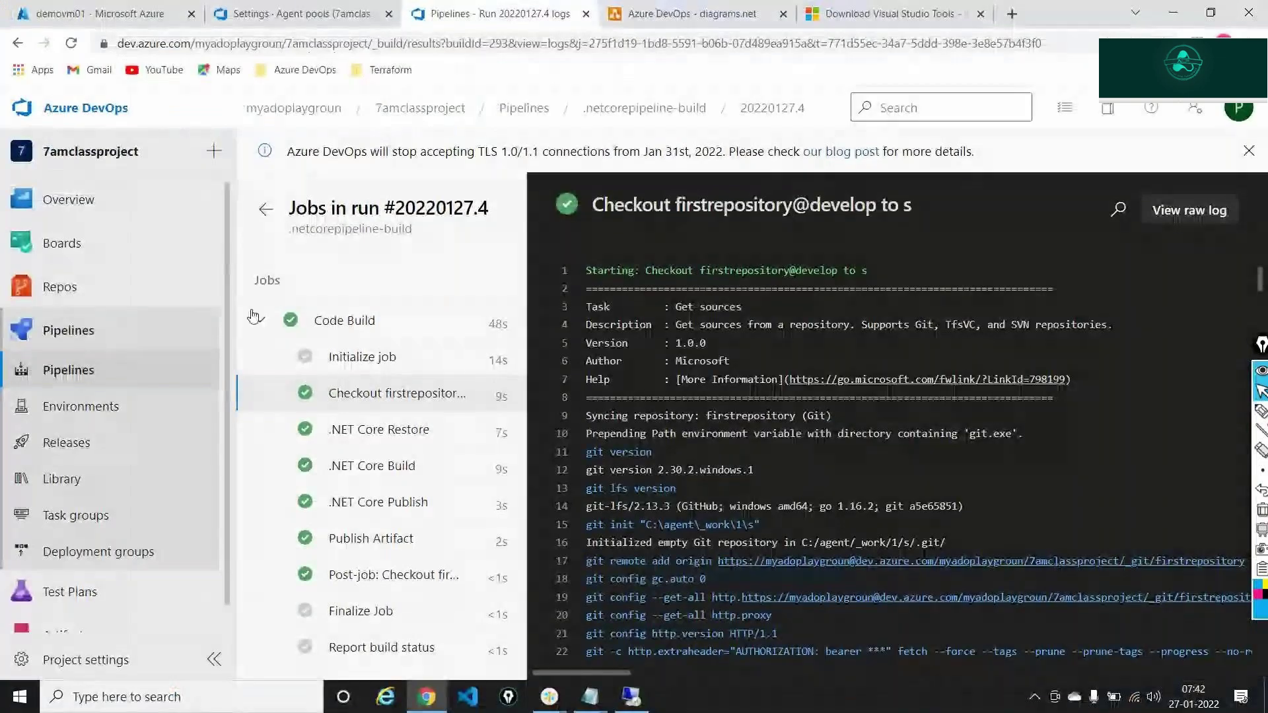
pyautogui.click(300, 13)
pyautogui.moveTo(21, 322)
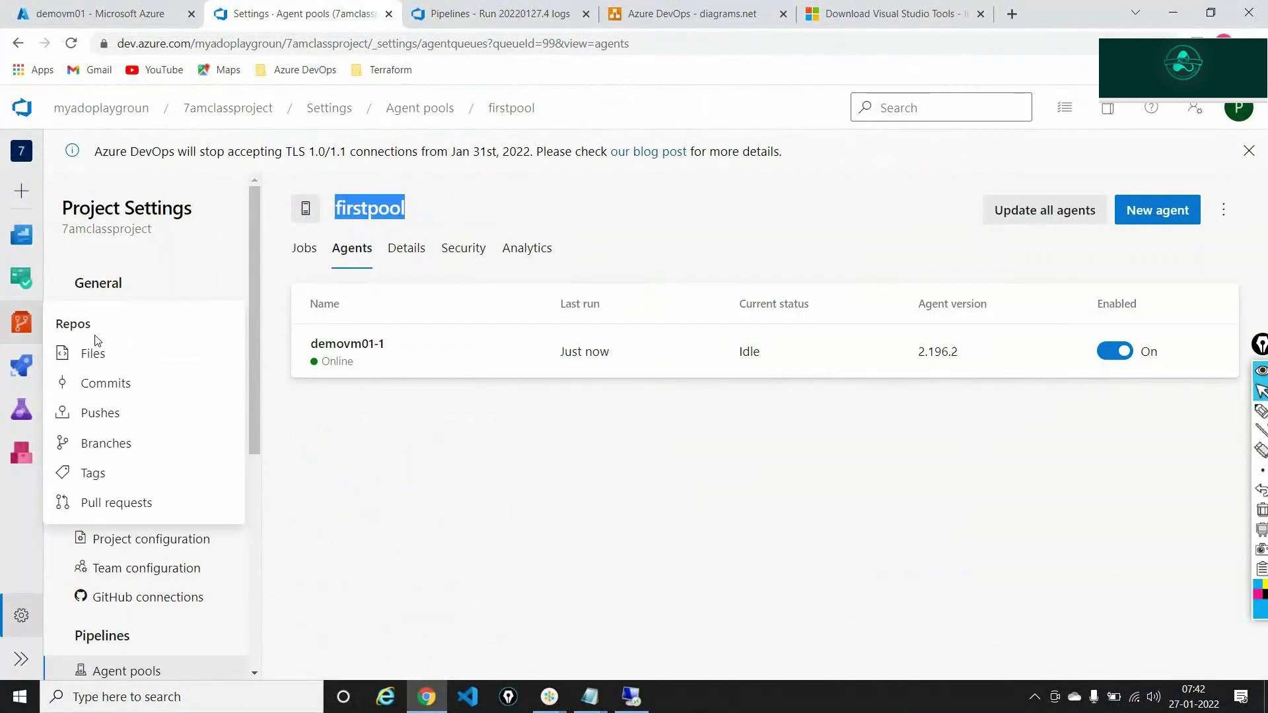
pyautogui.click(93, 354)
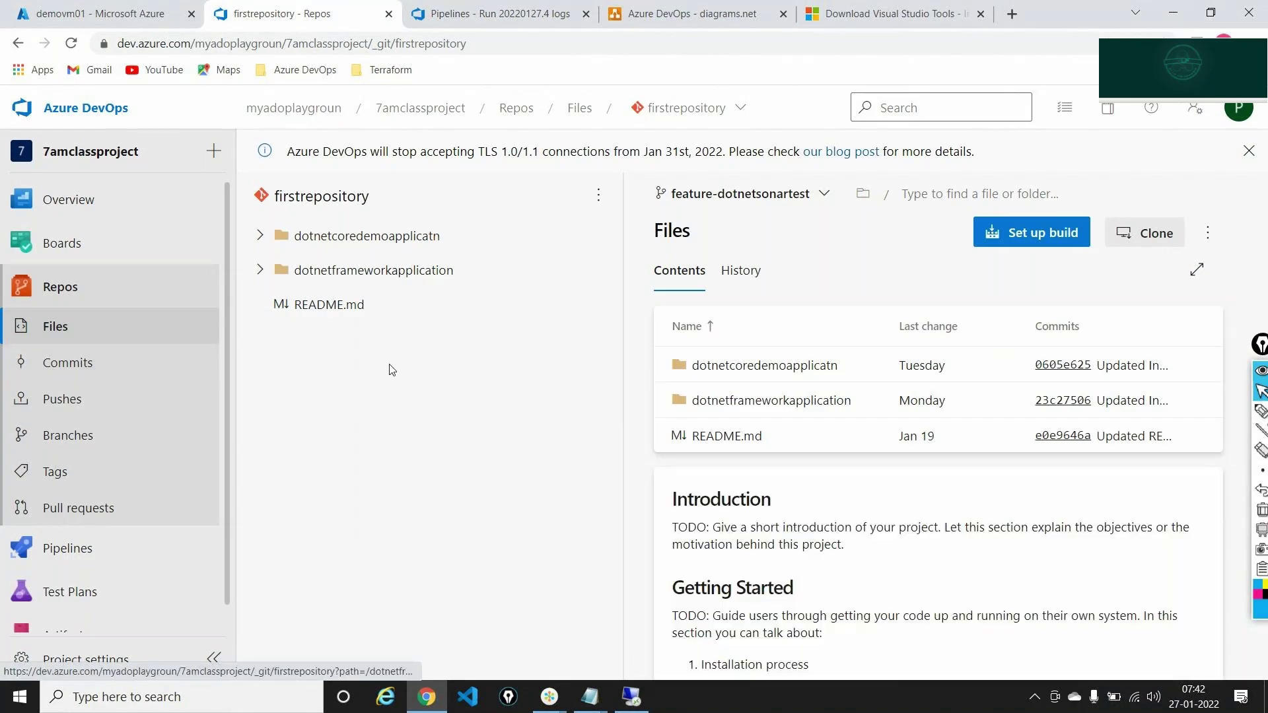
pyautogui.click(624, 697)
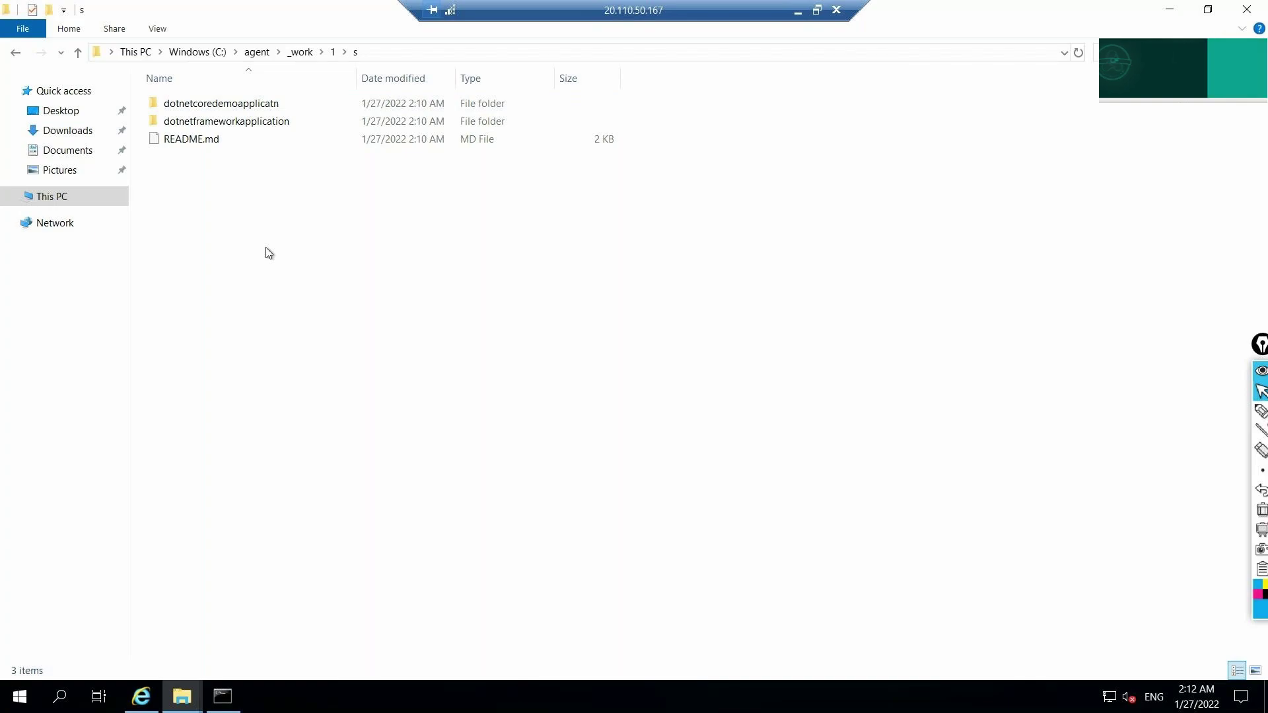
pyautogui.click(17, 58)
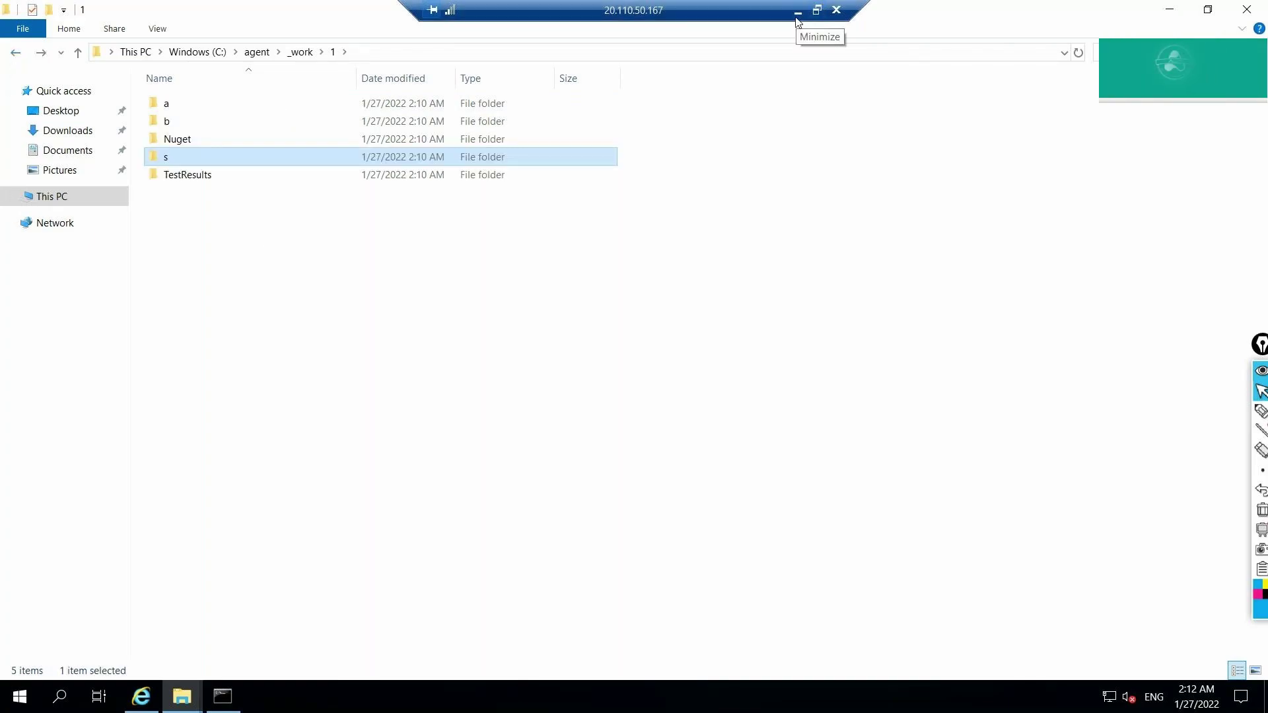
# Step: Switch back to the pipeline run in the browser and open the Publish Artifact log
pyautogui.click(797, 10)
pyautogui.click(528, 11)
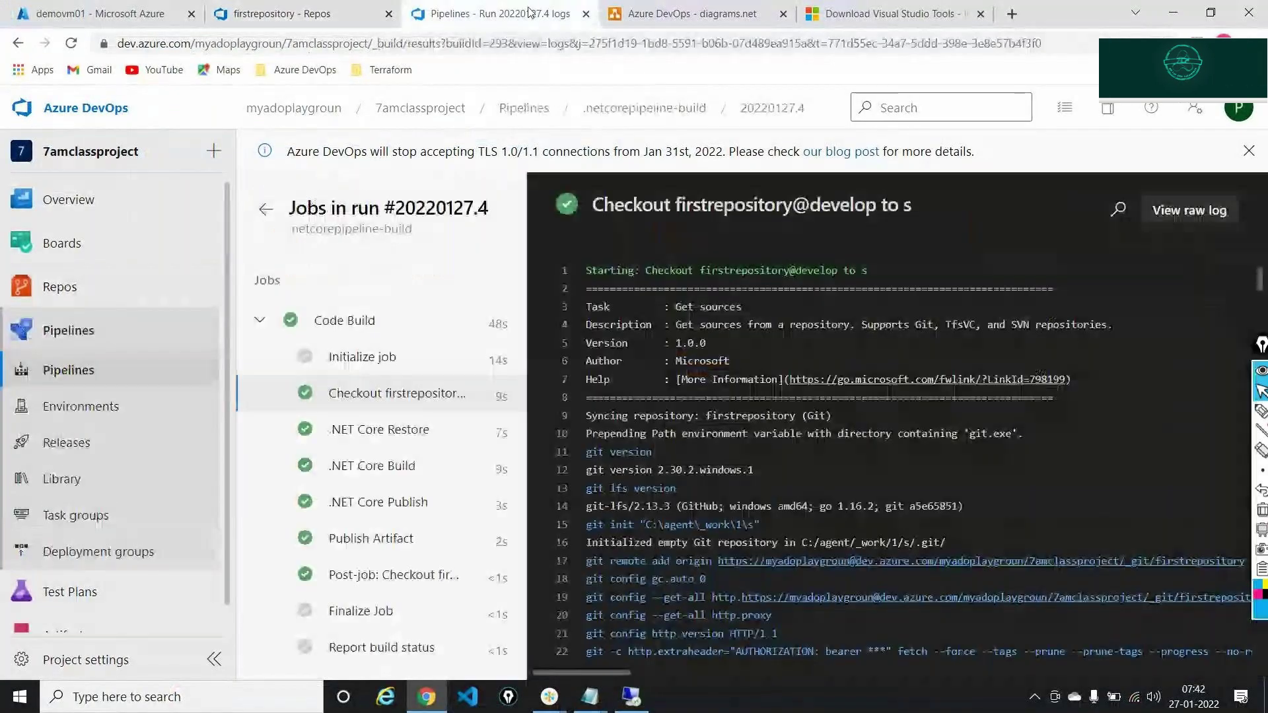
pyautogui.click(385, 537)
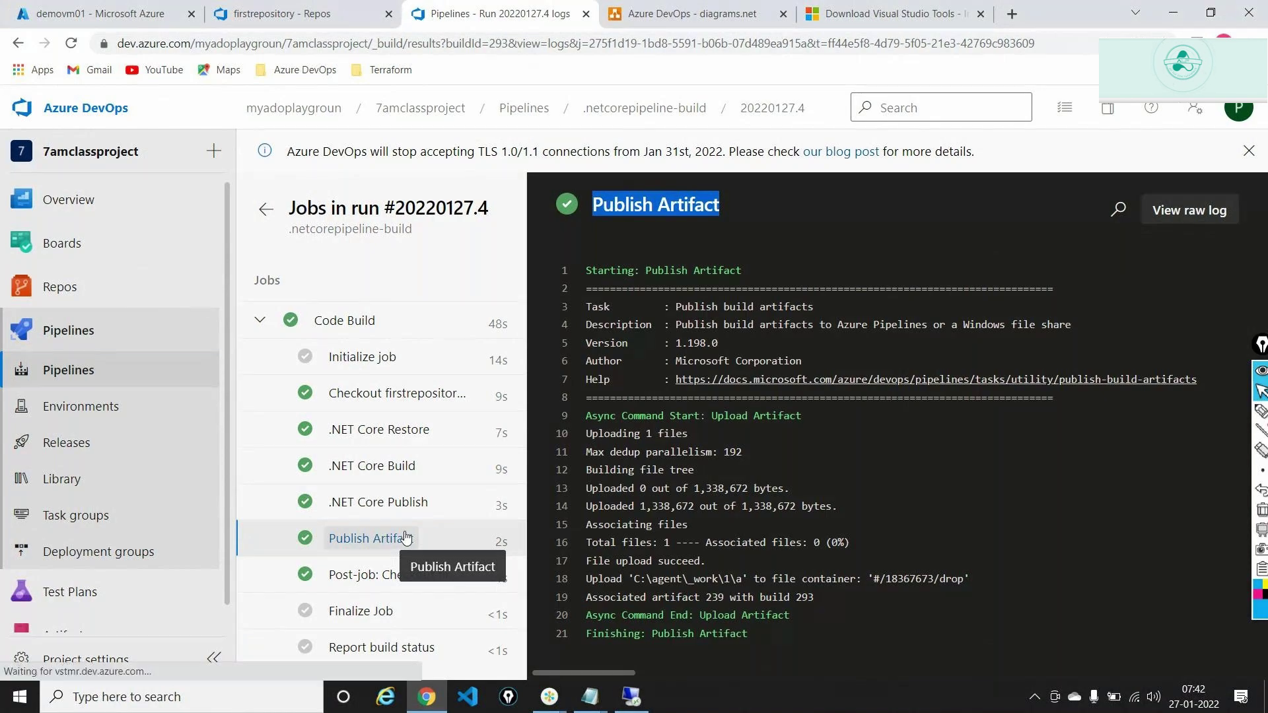
pyautogui.click(759, 470)
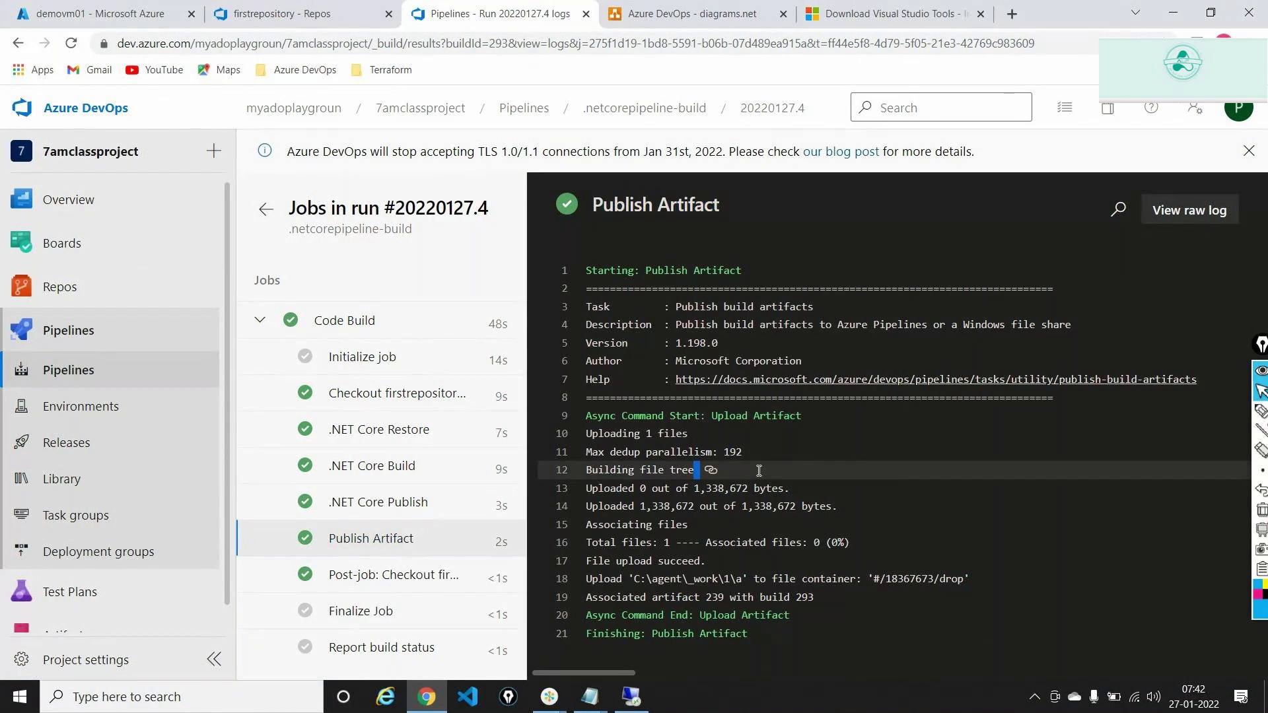
# Step: Open folder a on the remote VM, draw a pen arrow to the dotnetcoredemoapplicatn zip, and clear the drawing
pyautogui.click(631, 697)
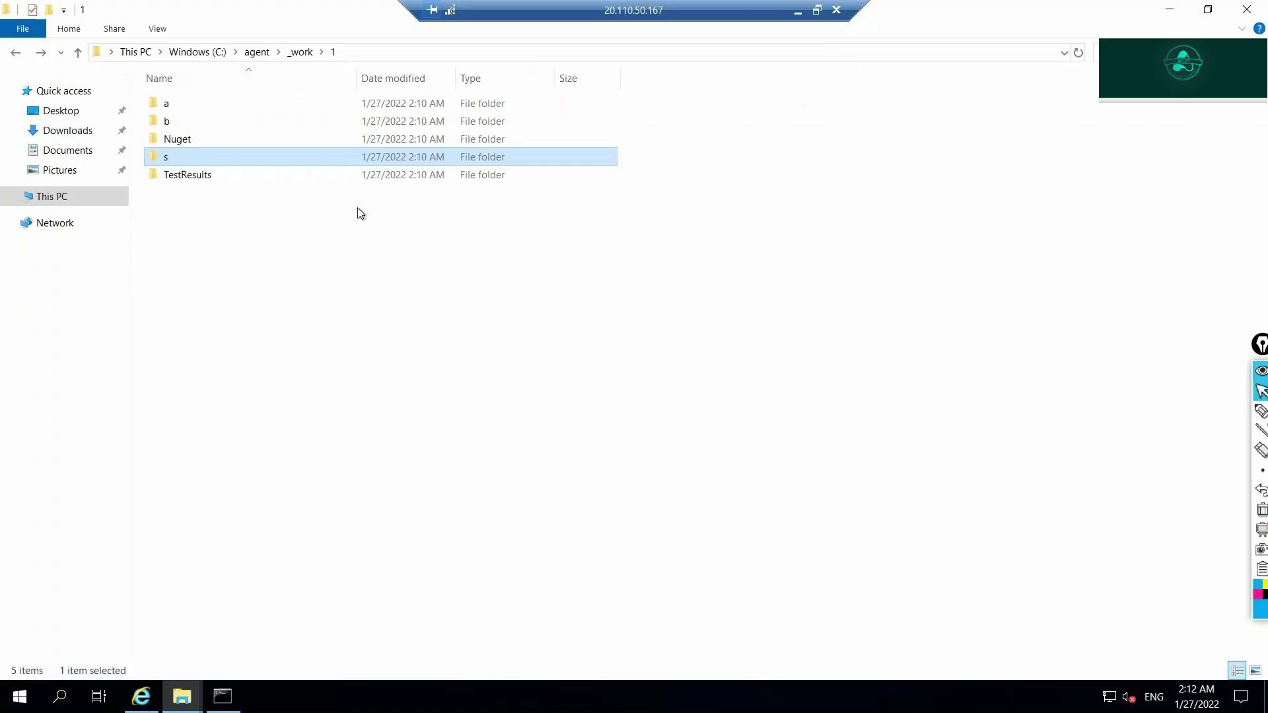
pyautogui.doubleClick(188, 105)
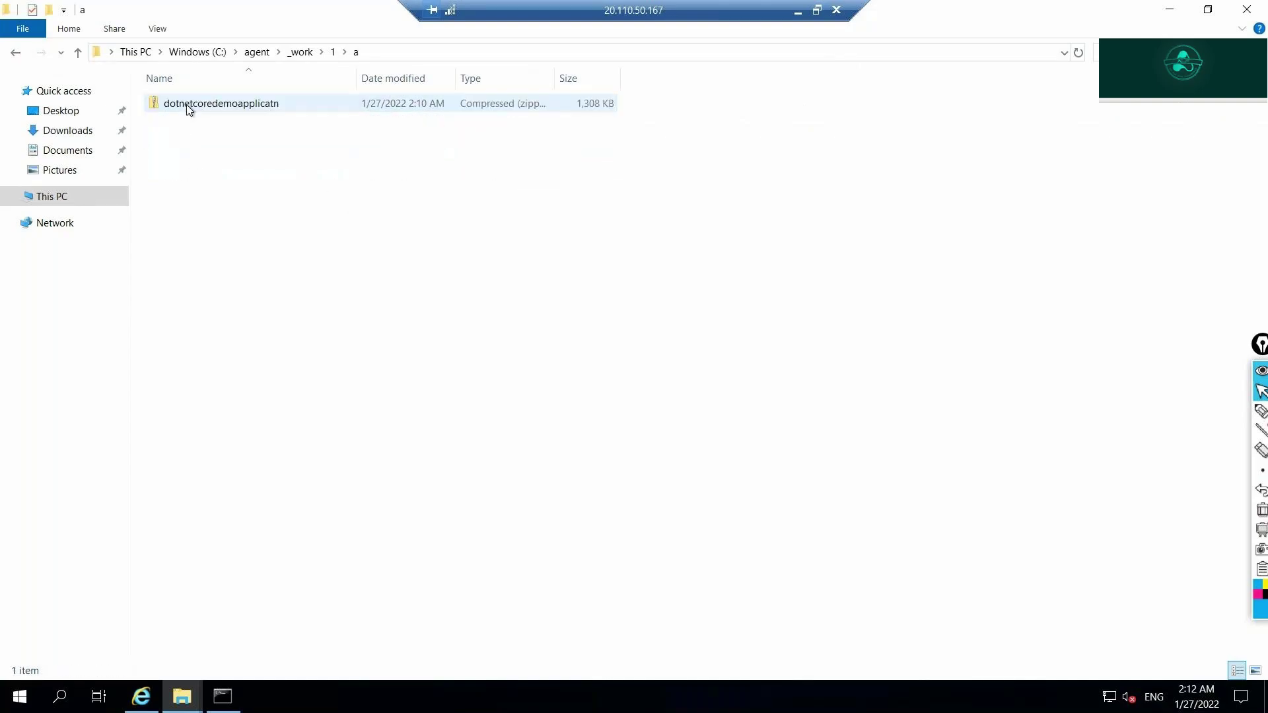
pyautogui.click(1260, 410)
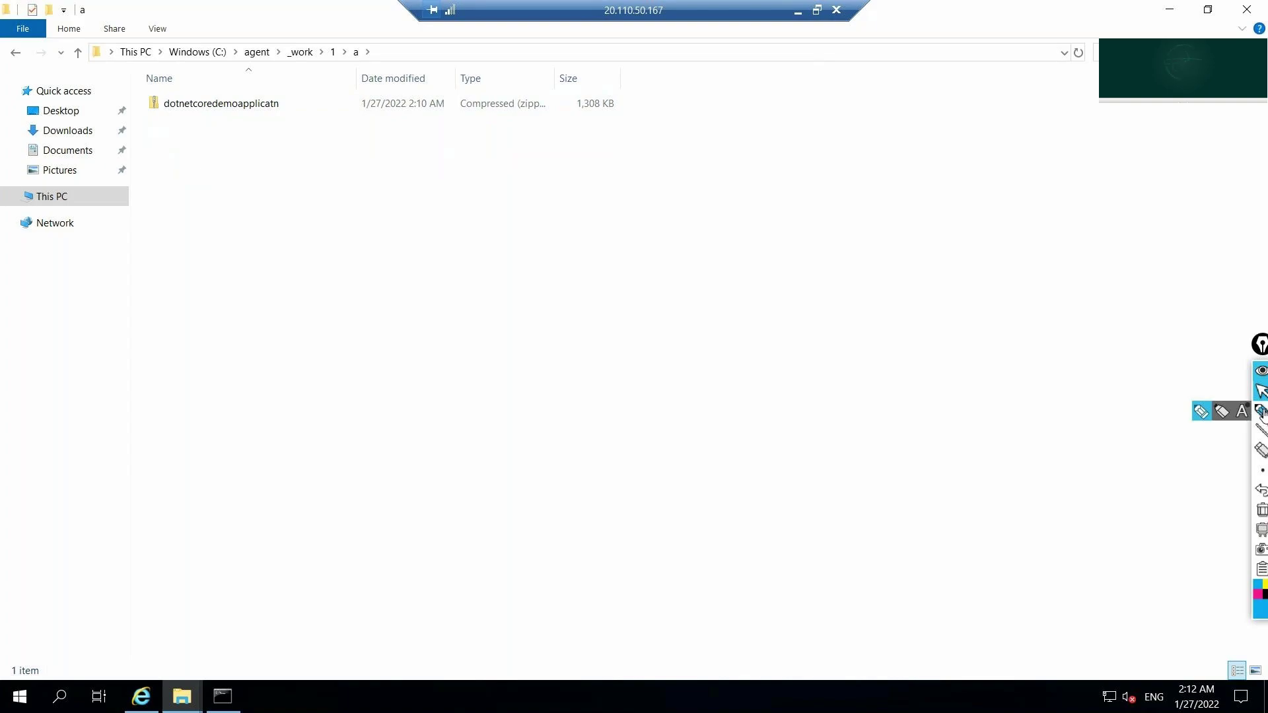
pyautogui.moveTo(358, 232)
pyautogui.mouseDown()
pyautogui.moveTo(269, 127)
pyautogui.moveTo(287, 129)
pyautogui.mouseUp()
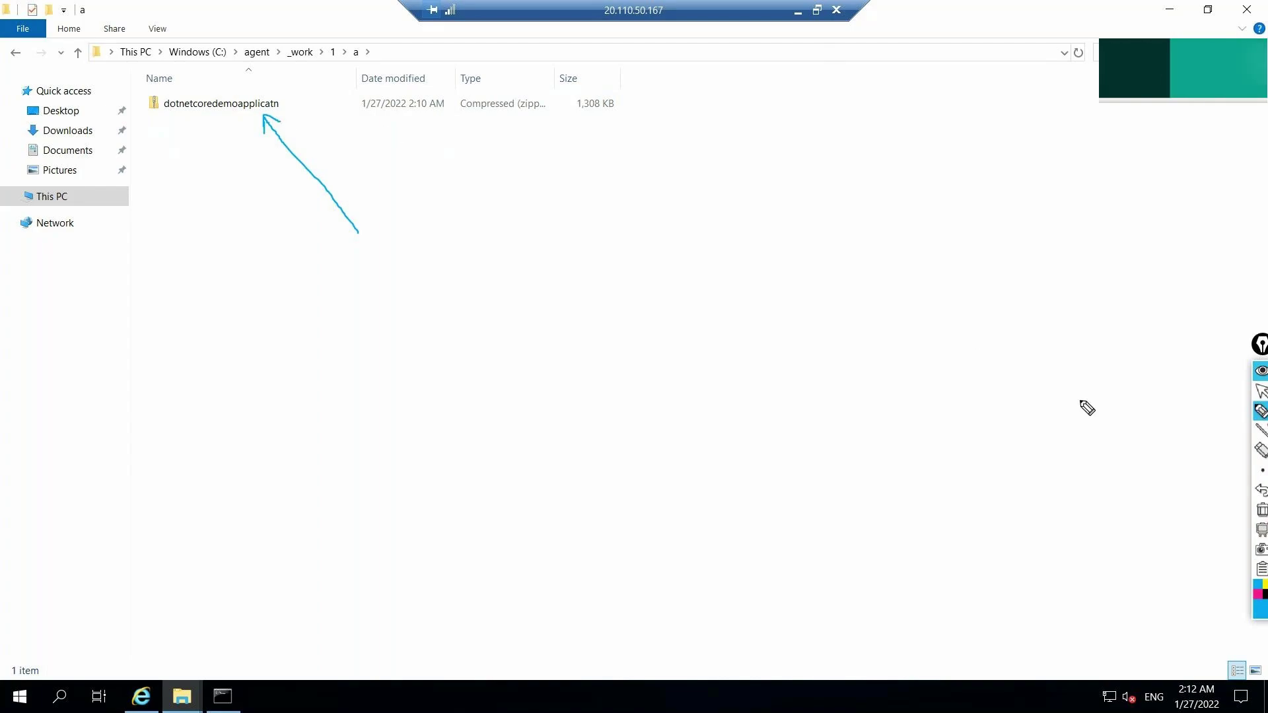
pyautogui.click(1261, 529)
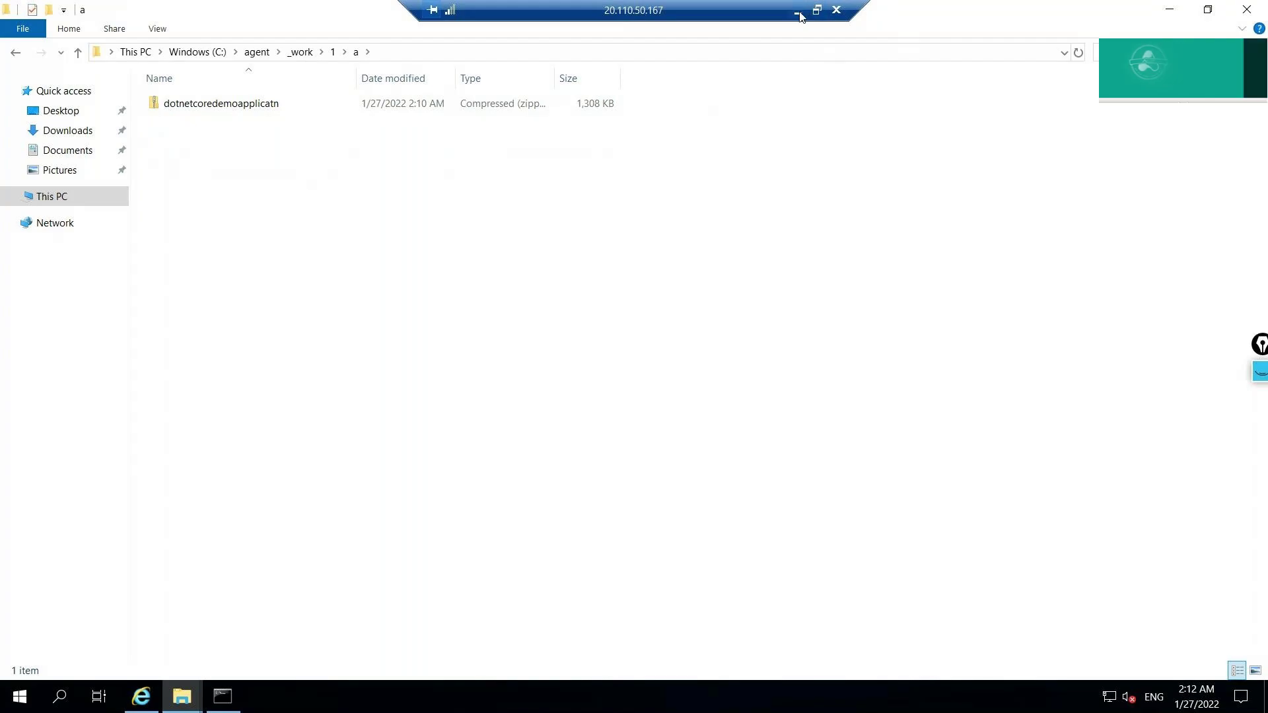
# Step: Leave the remote VM, bring up the demovm01 overview in the Azure portal, and highlight the machine name
pyautogui.click(835, 11)
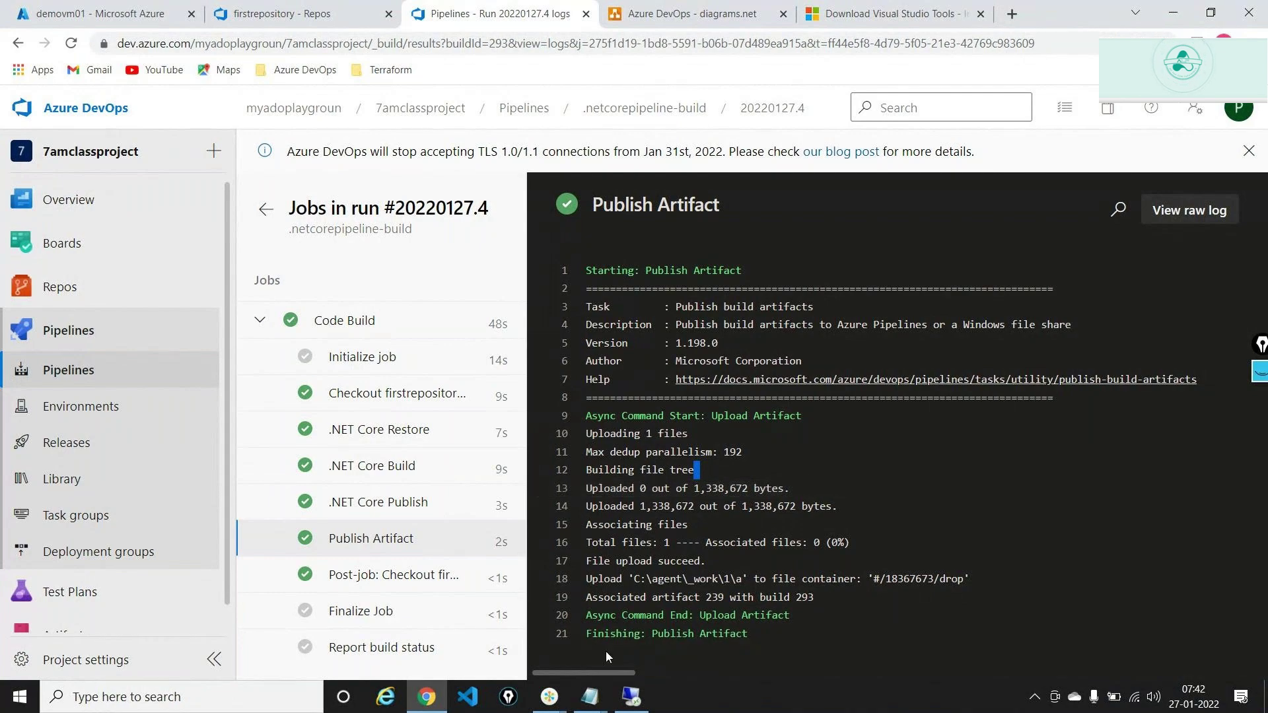
pyautogui.moveTo(549, 696)
pyautogui.click(575, 666)
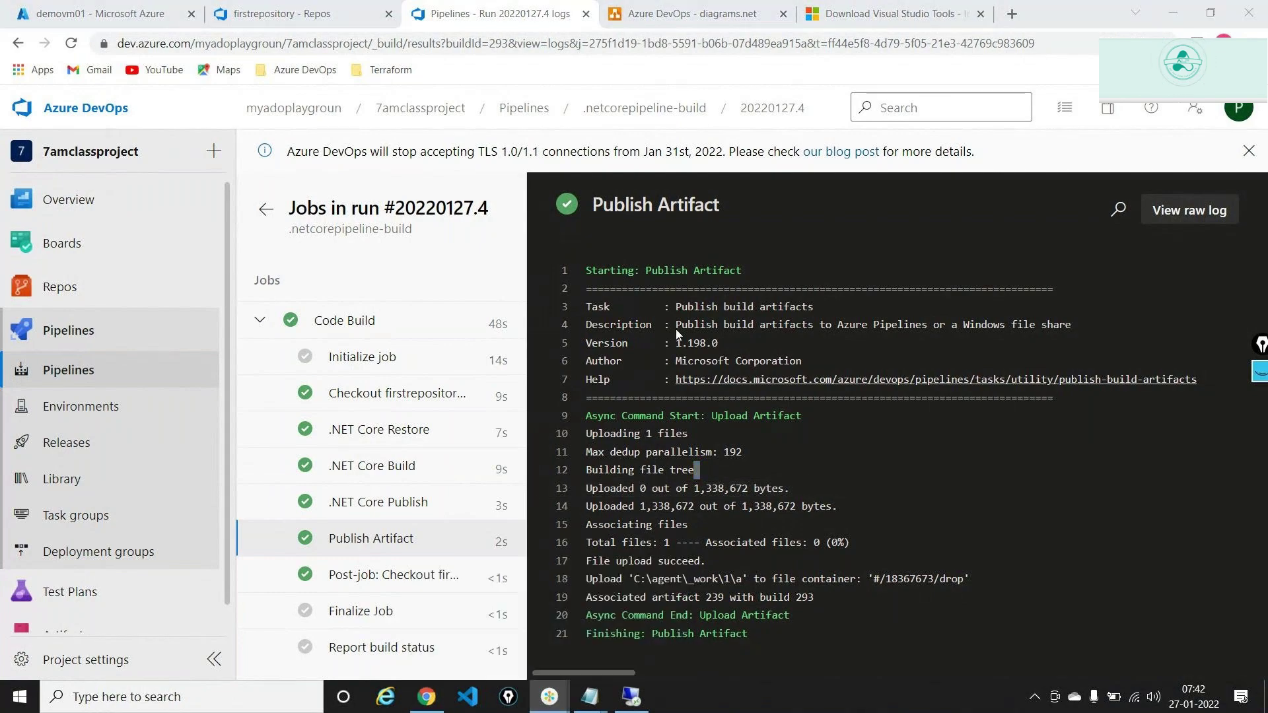
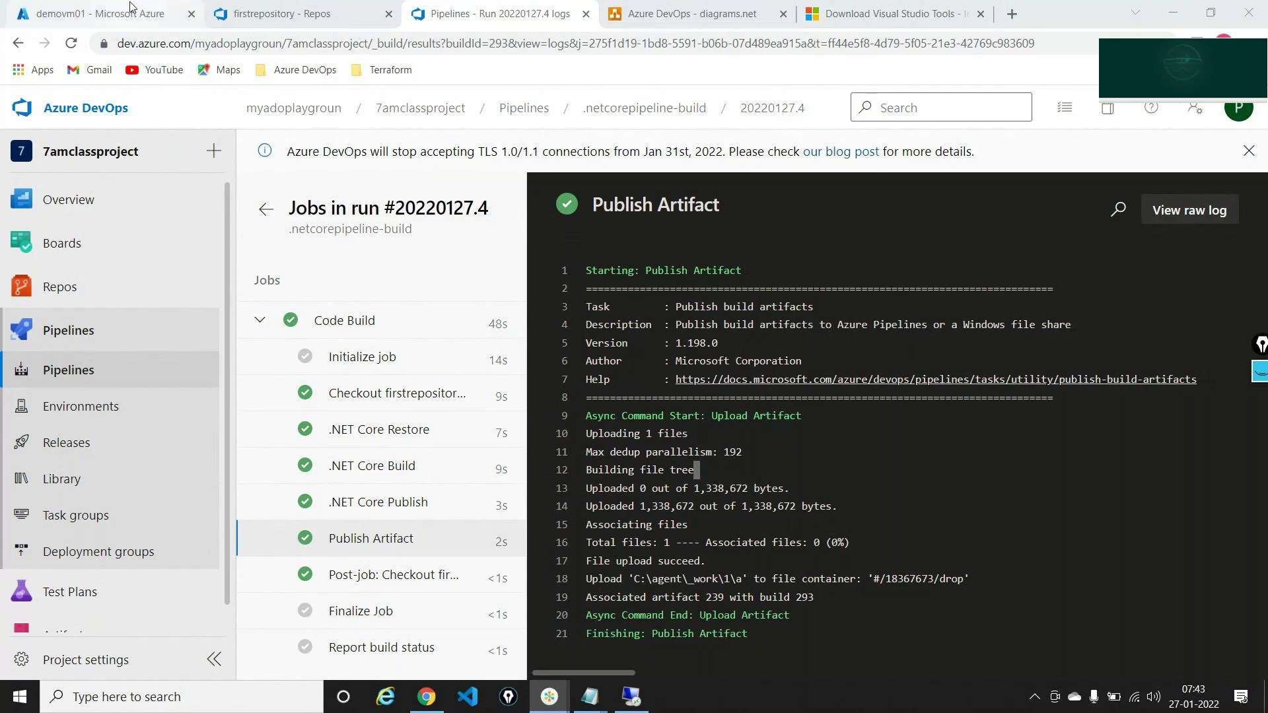
pyautogui.click(92, 8)
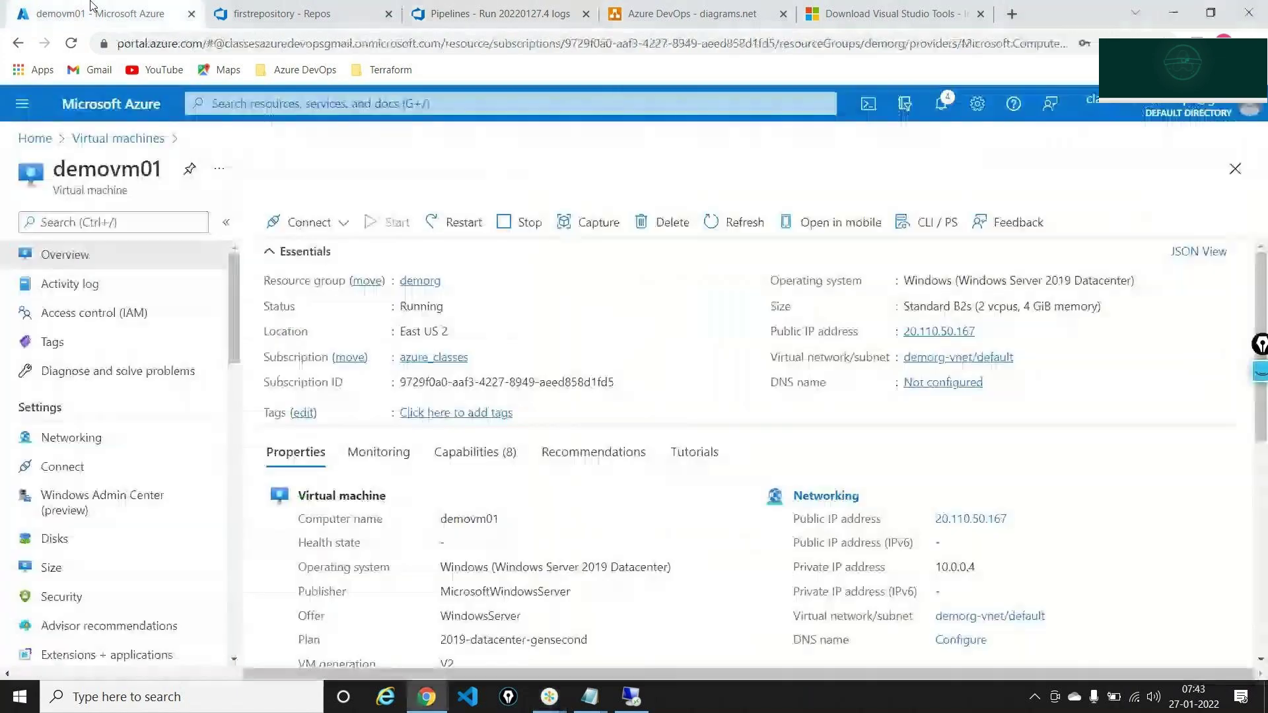
pyautogui.doubleClick(123, 173)
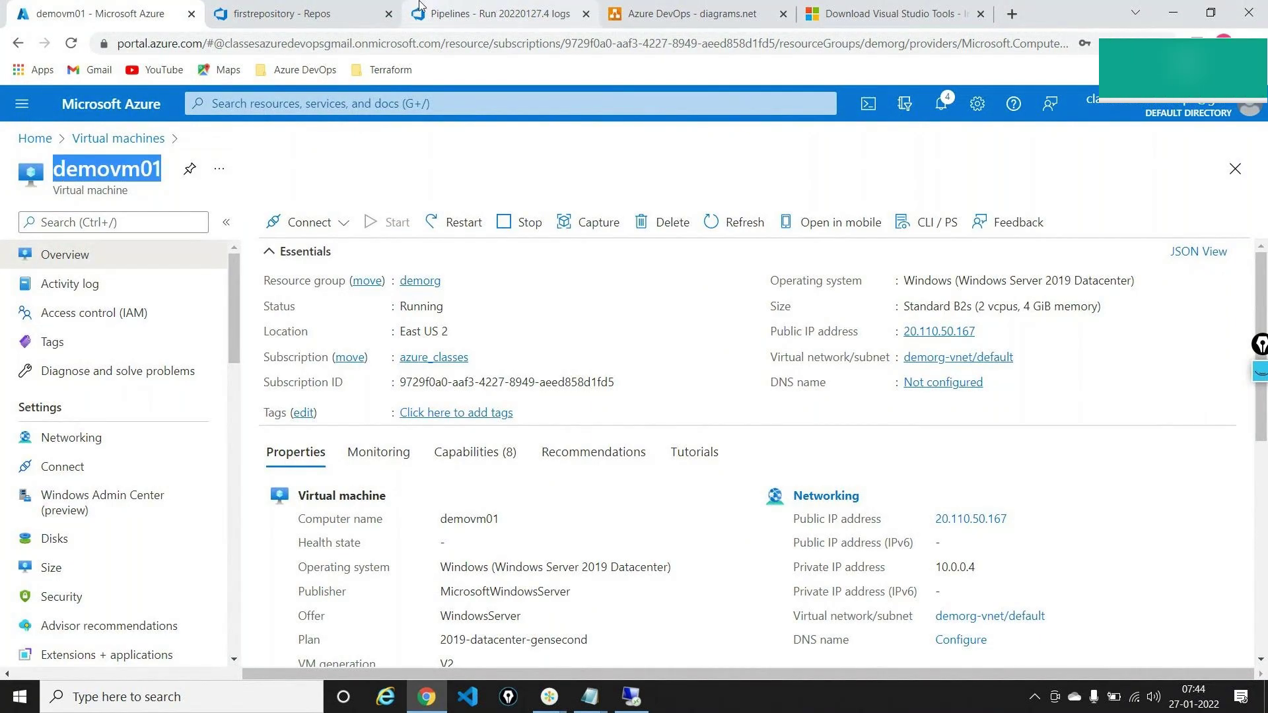
# Step: Open the agent pools in the 7amclassproject project settings and show the agents of firstpool
pyautogui.click(297, 13)
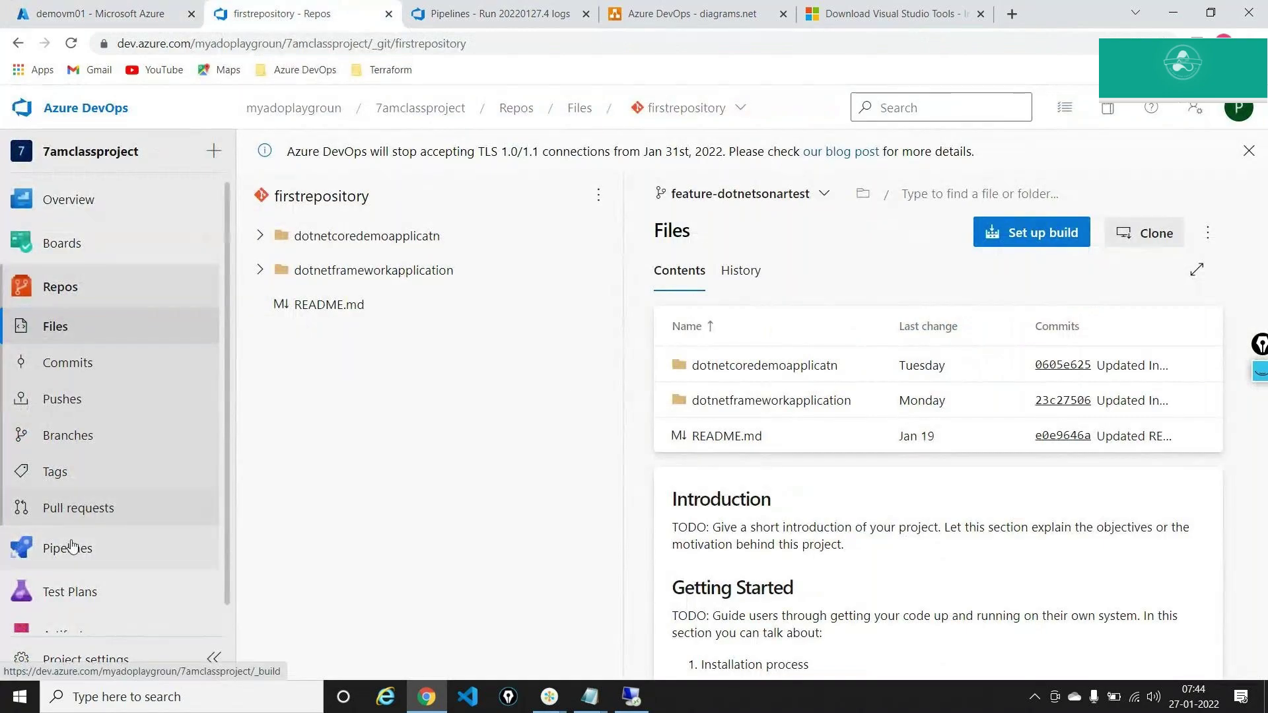
pyautogui.click(76, 662)
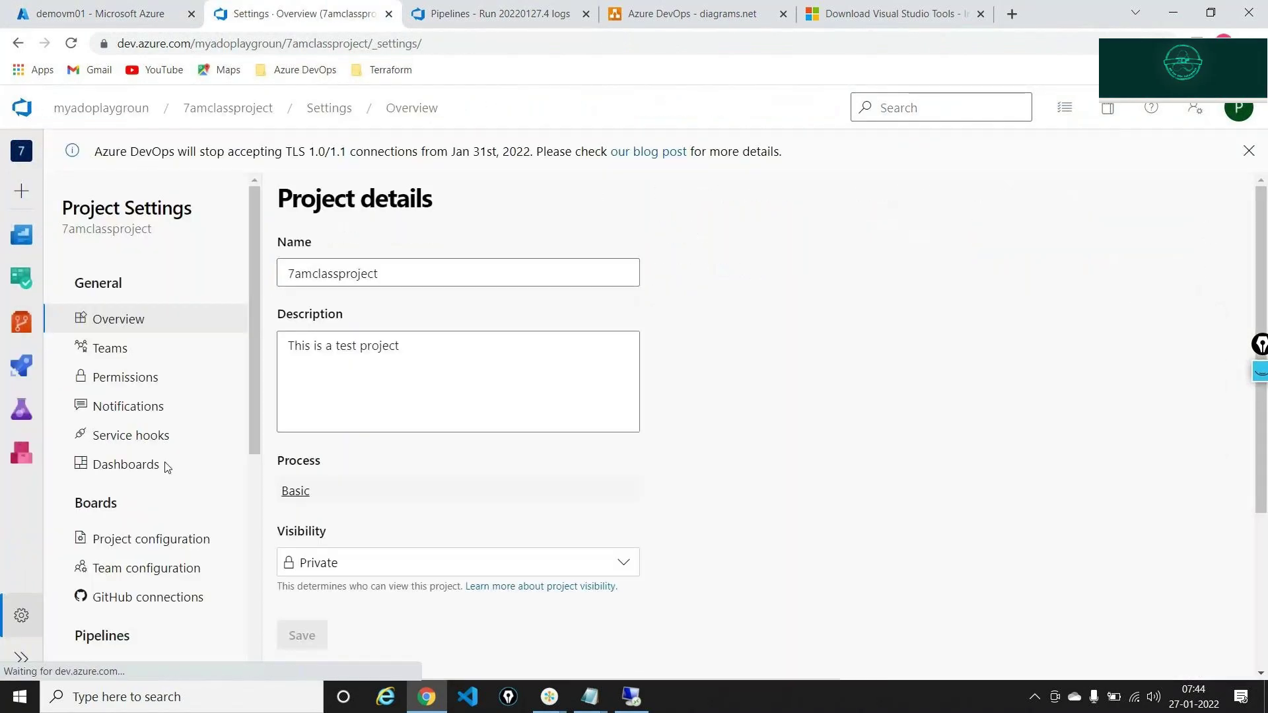
pyautogui.scroll(-5, 167, 466)
pyautogui.click(127, 334)
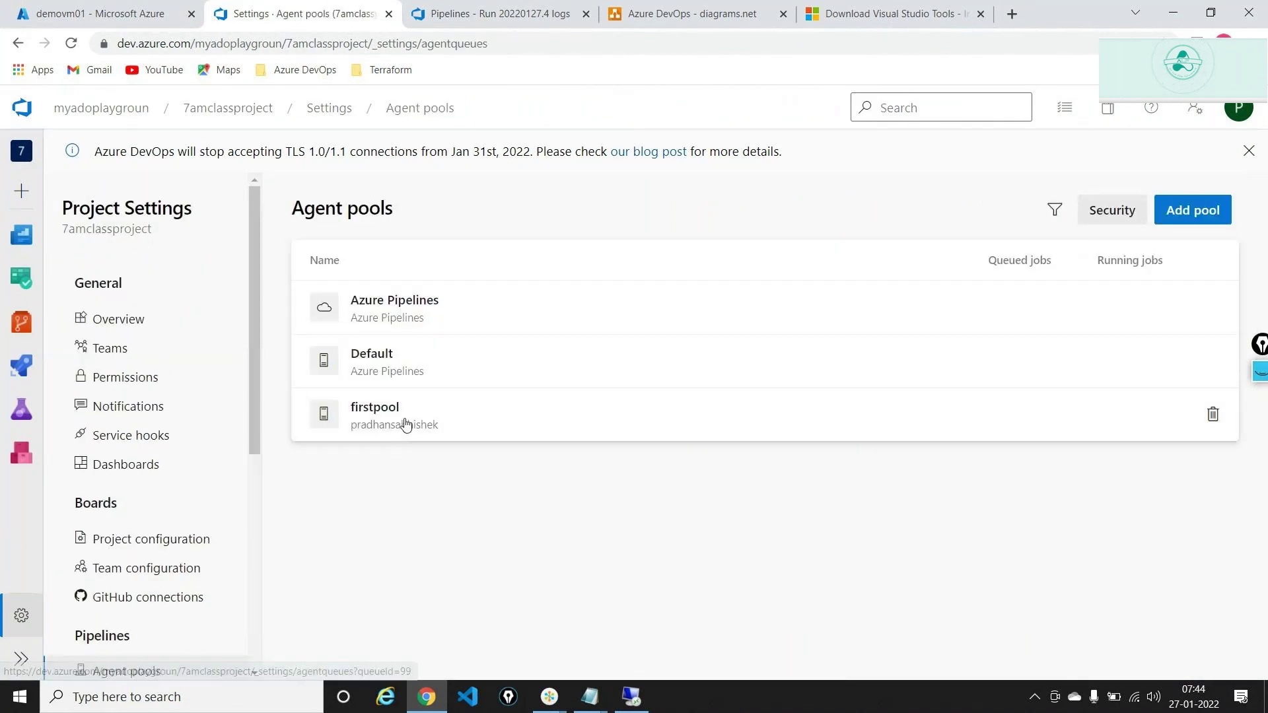
pyautogui.click(407, 420)
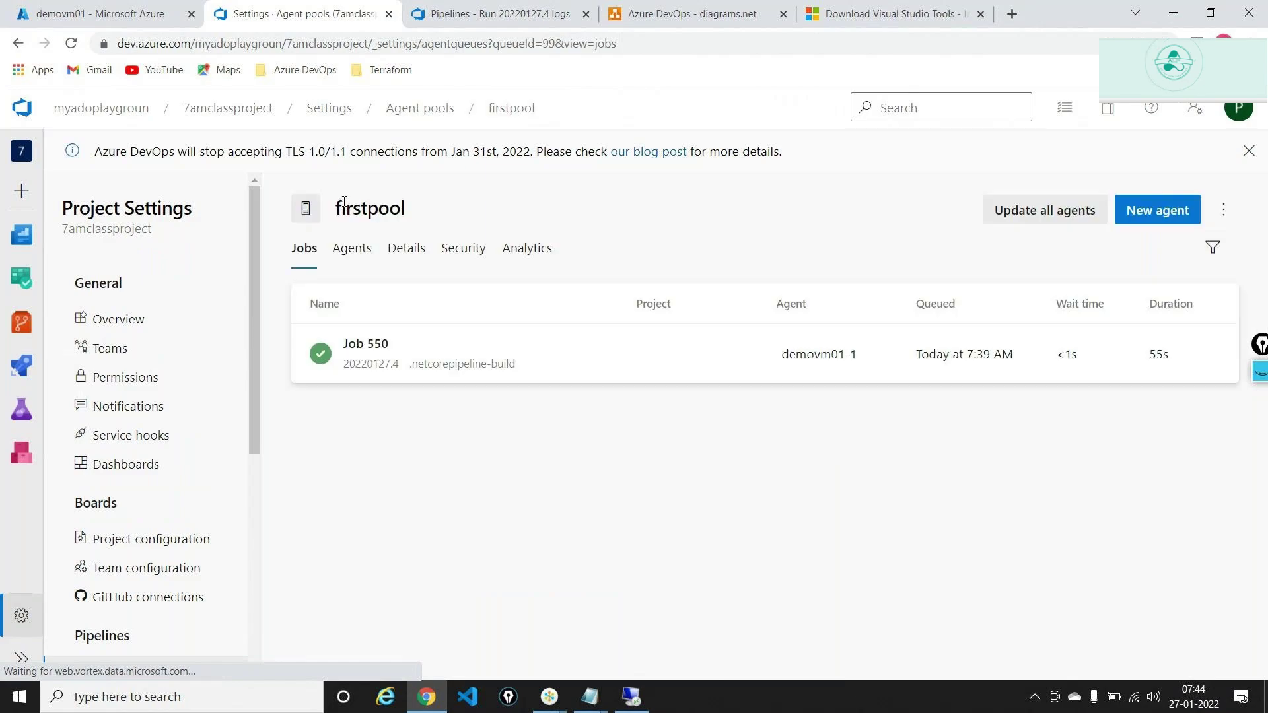
pyautogui.click(350, 254)
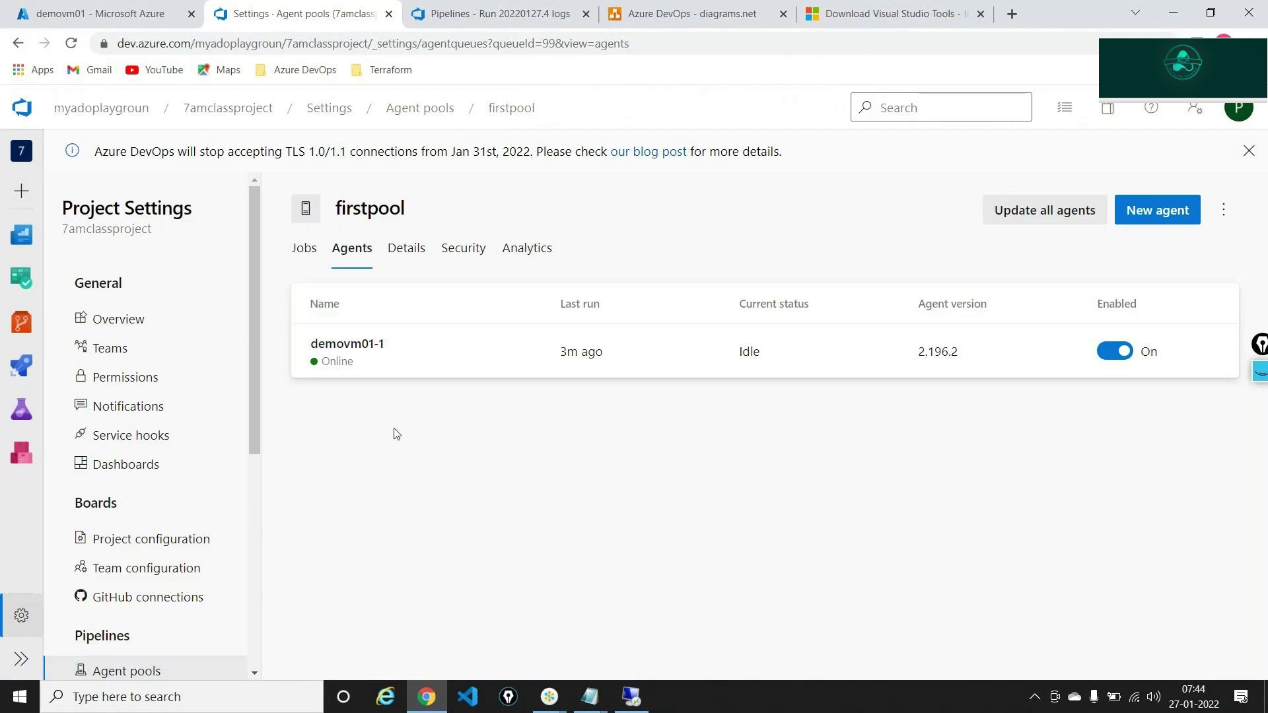
# Step: Return to the demovm01 overview in the Azure portal and switch to the remote VM
pyautogui.click(43, 12)
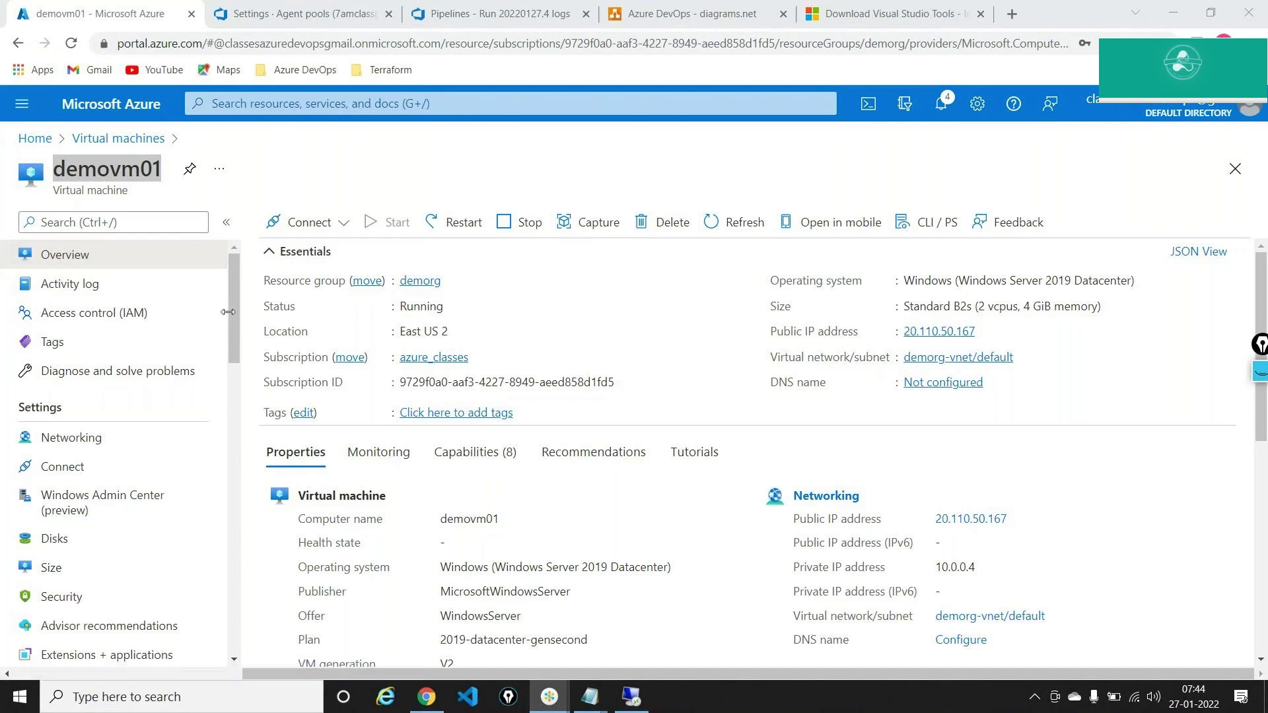
pyautogui.click(630, 695)
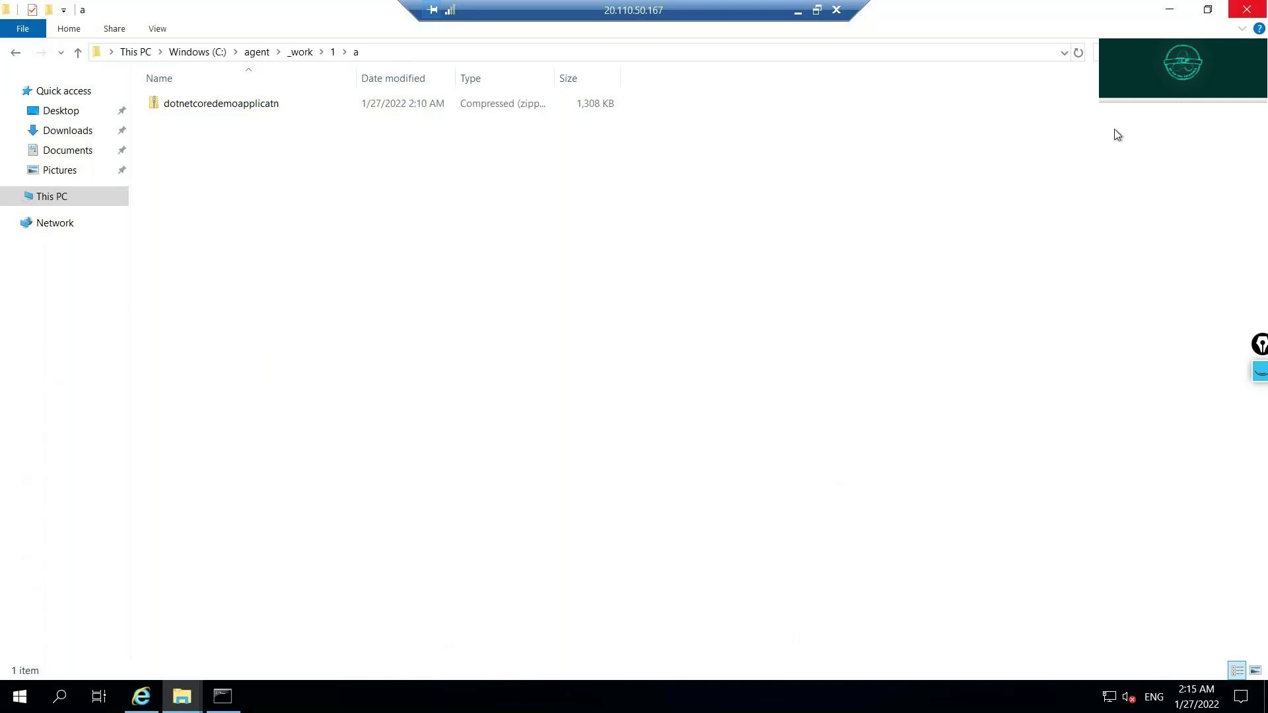
# Step: Close the open folder windows on the remote VM to get back to its desktop
pyautogui.hotkey('alt', 'Left')
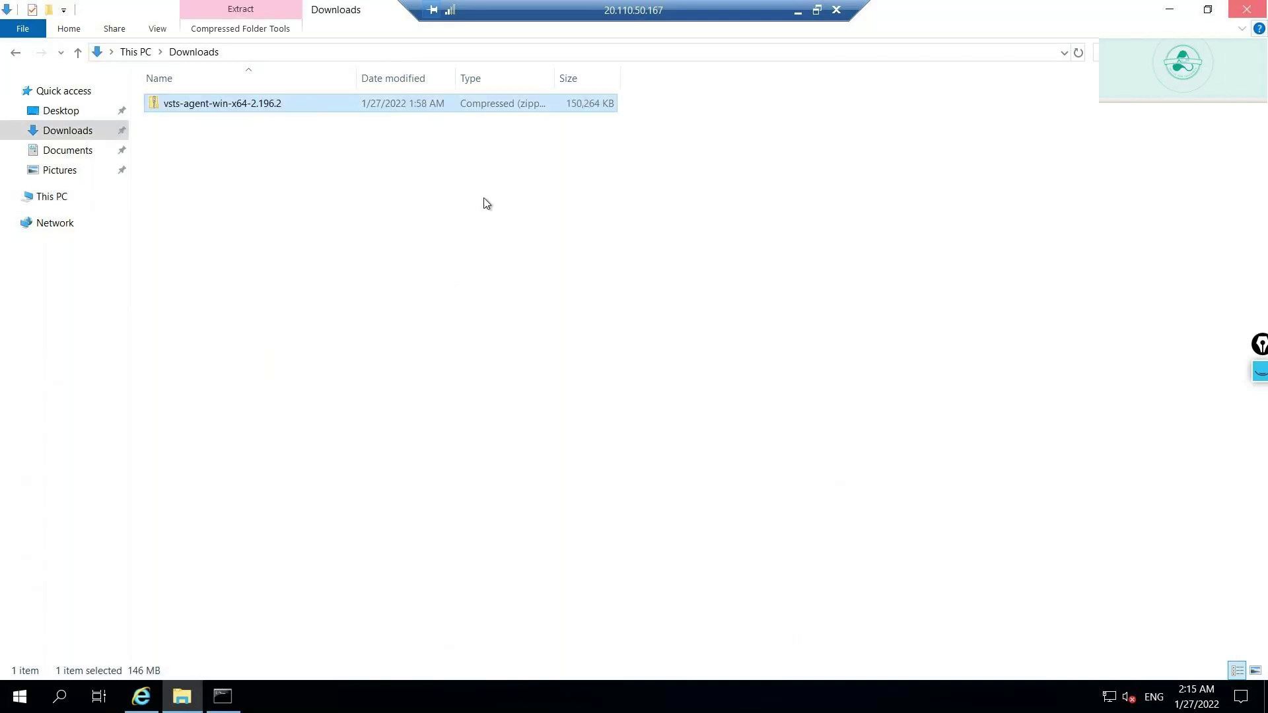
pyautogui.click(1247, 9)
pyautogui.click(1171, 13)
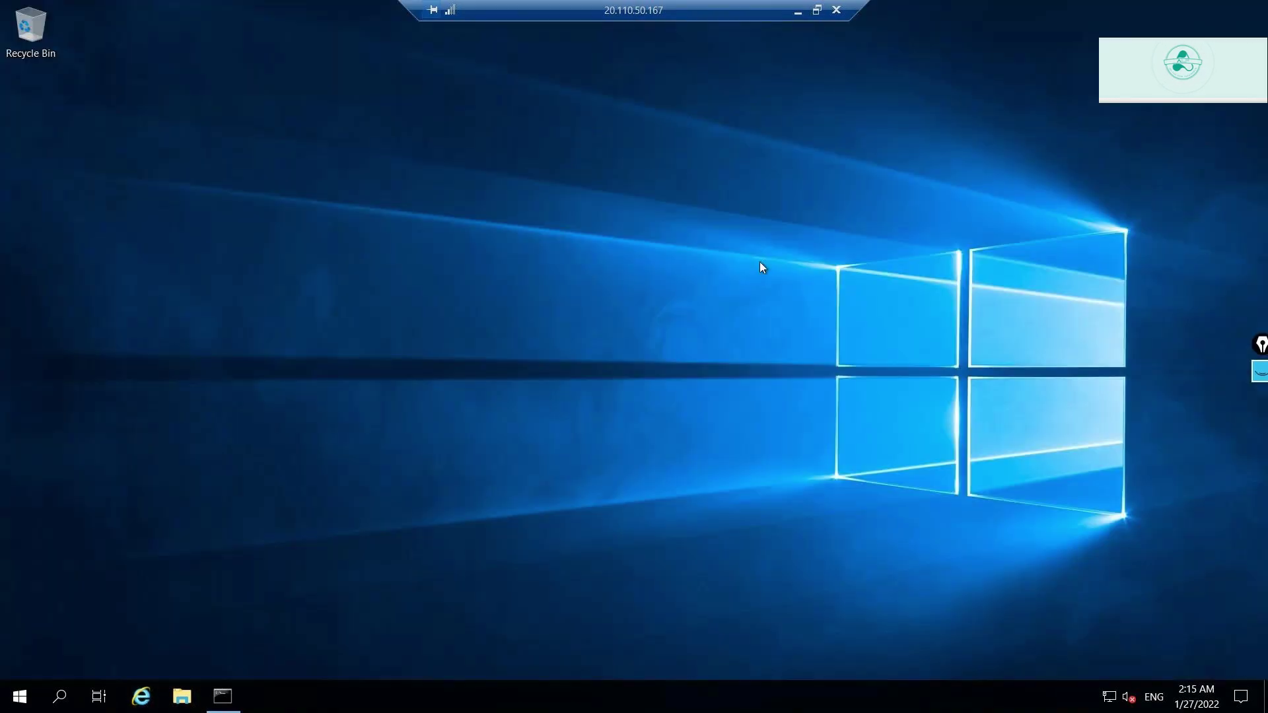
pyautogui.rightClick(449, 705)
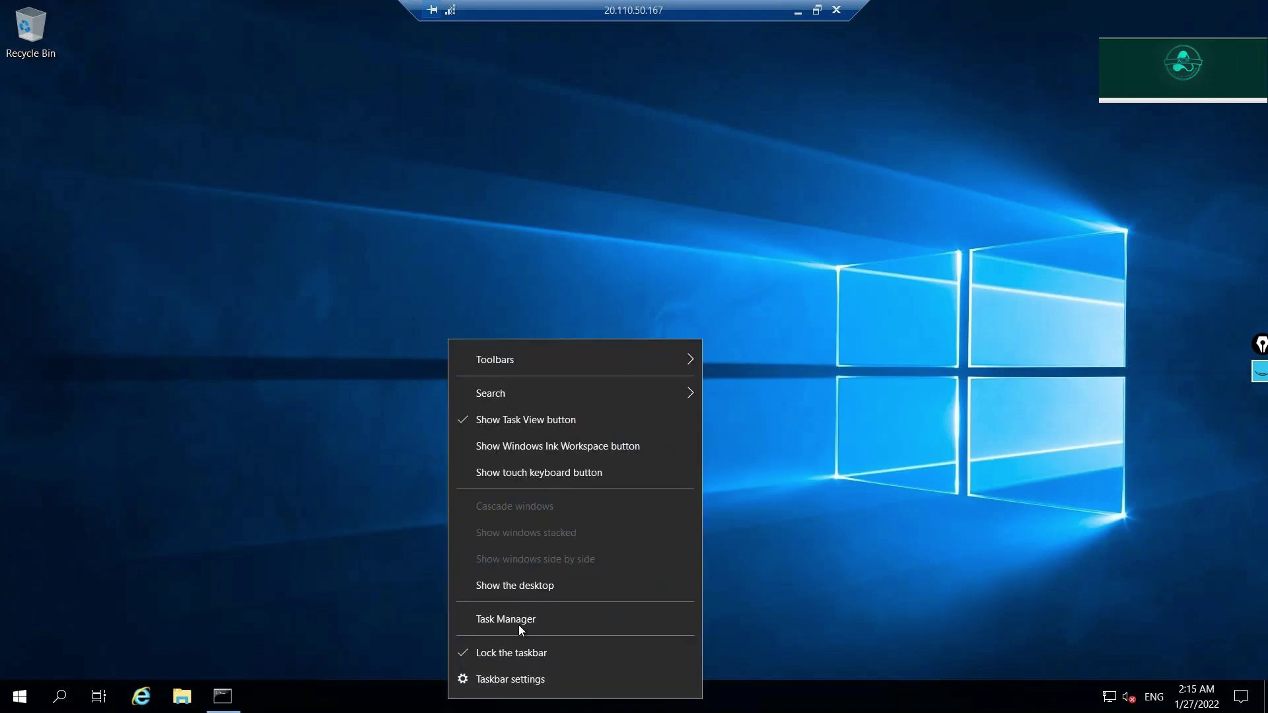
pyautogui.click(521, 678)
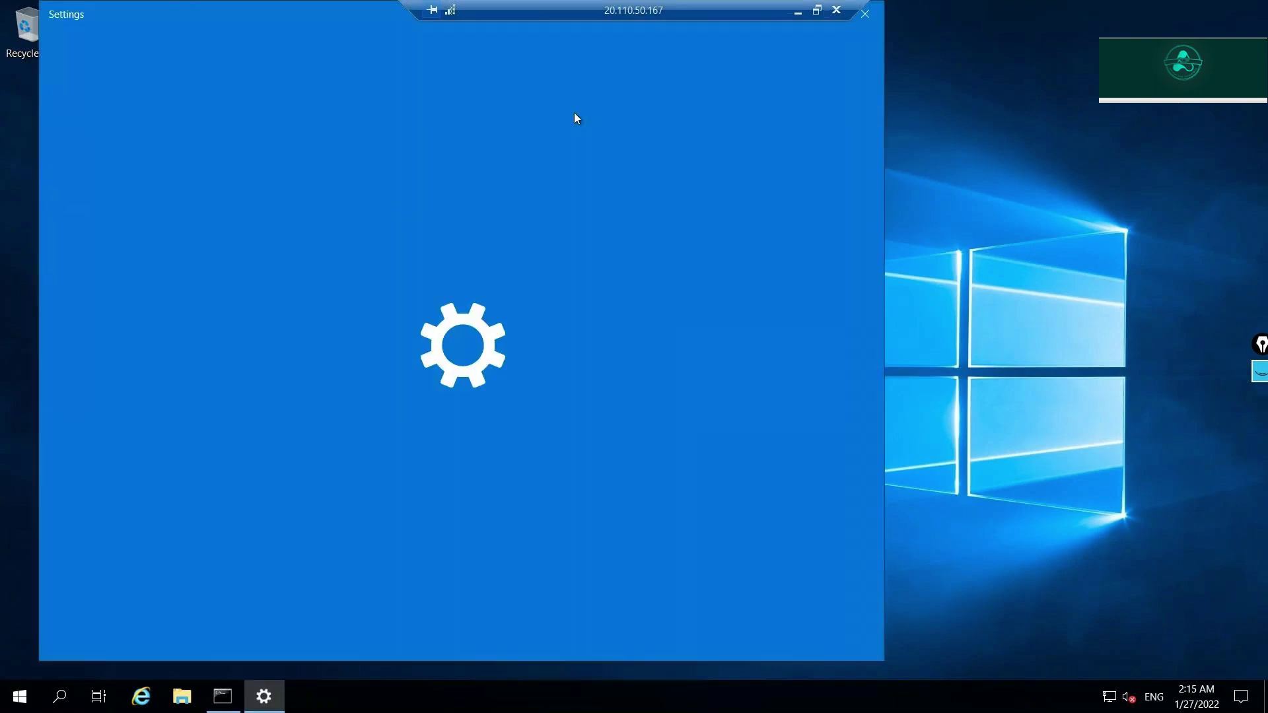
pyautogui.click(875, 14)
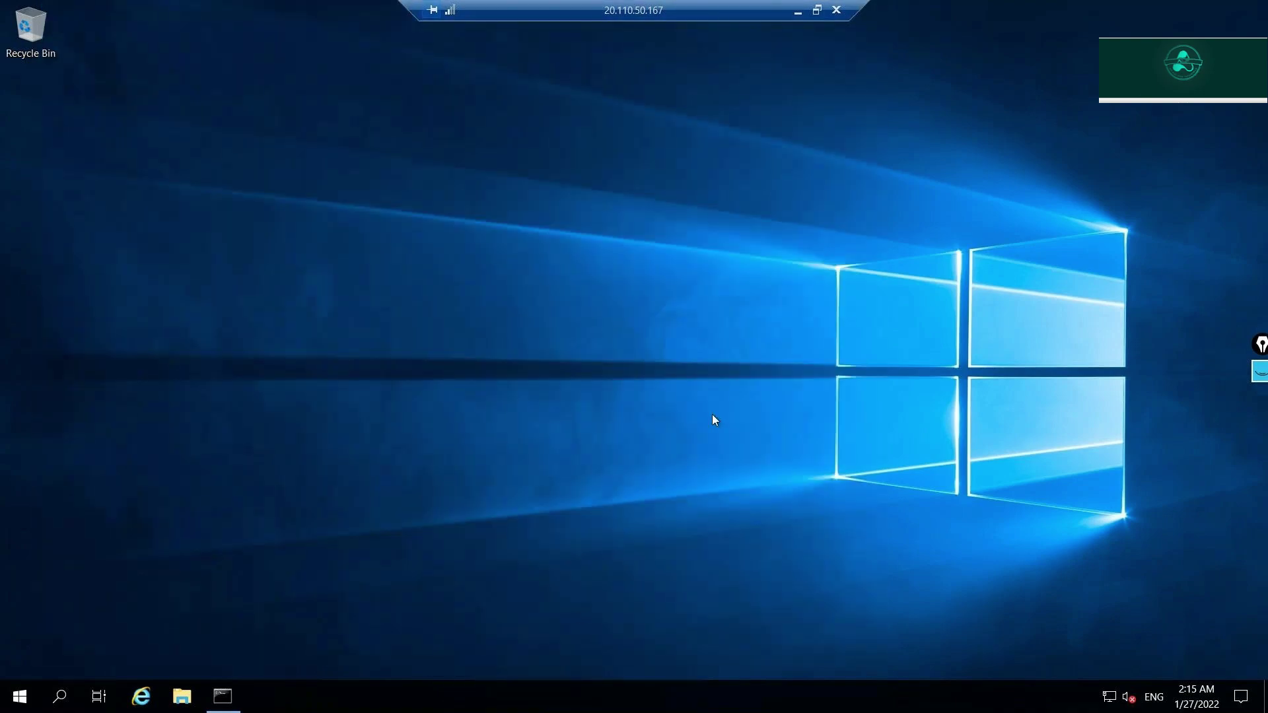
# Step: Open the Services console through Task Manager on the remote VM and maximize its window
pyautogui.rightClick(545, 684)
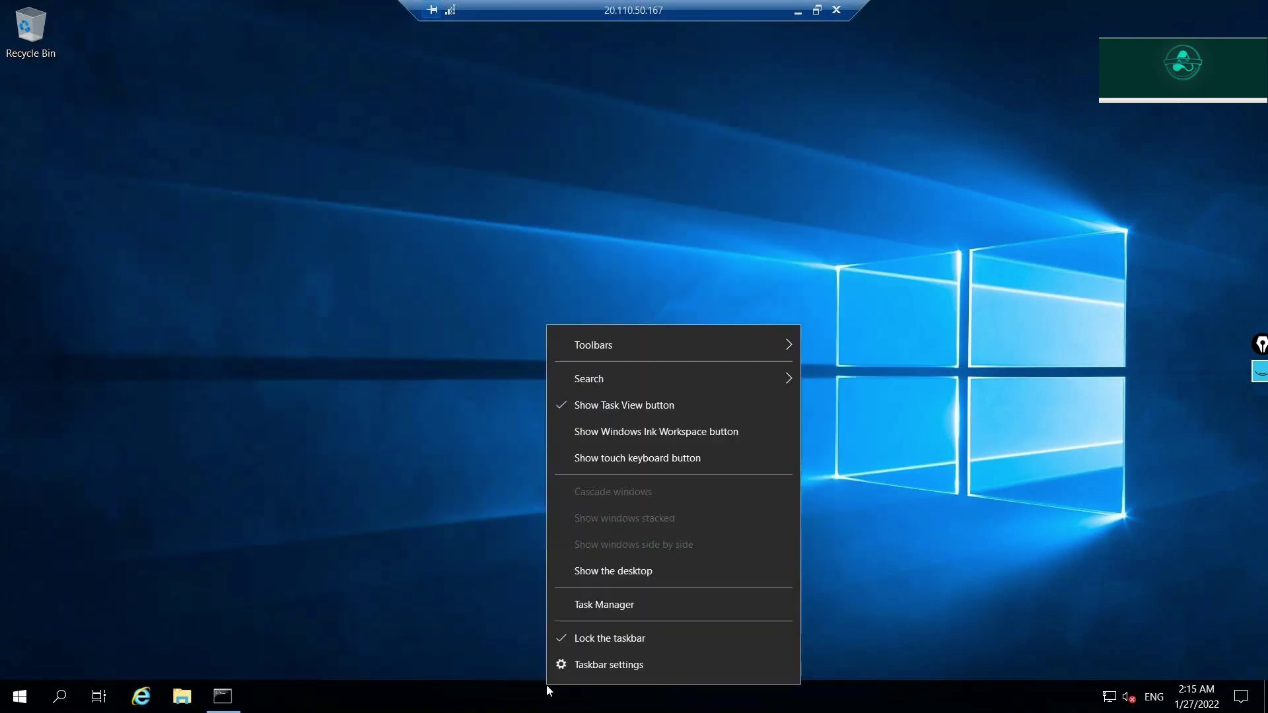
pyautogui.click(579, 607)
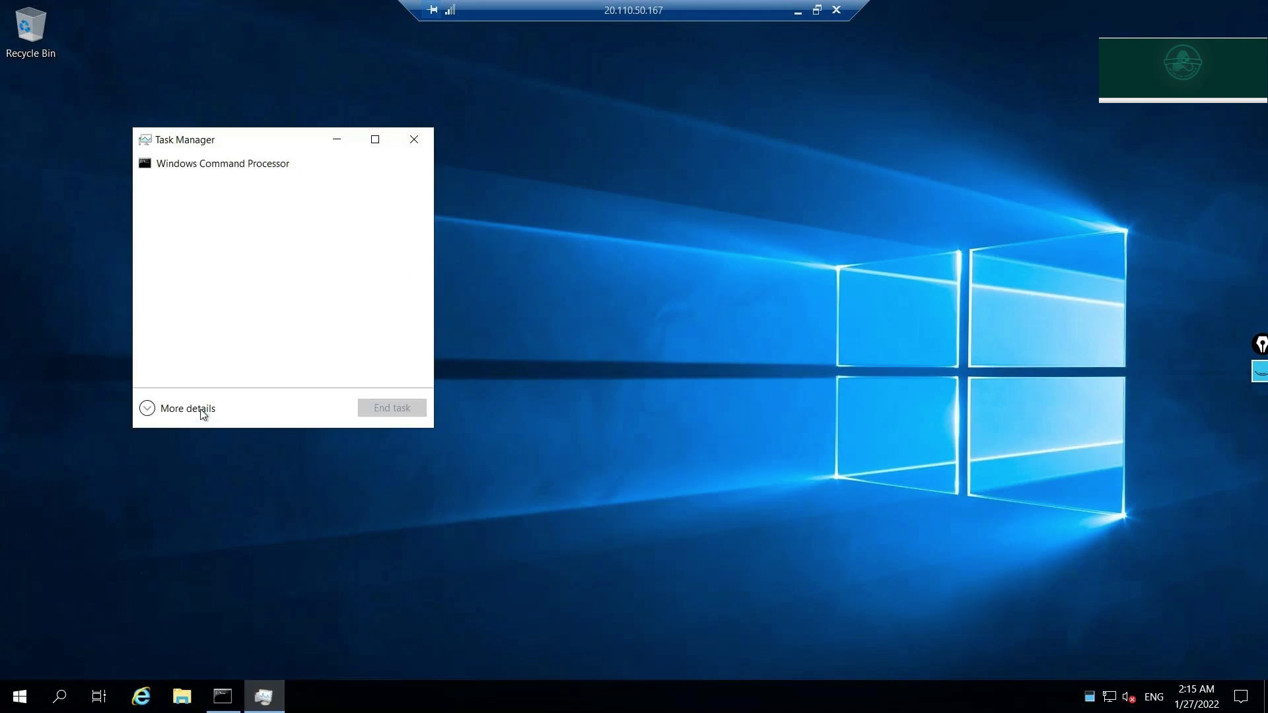
pyautogui.click(187, 408)
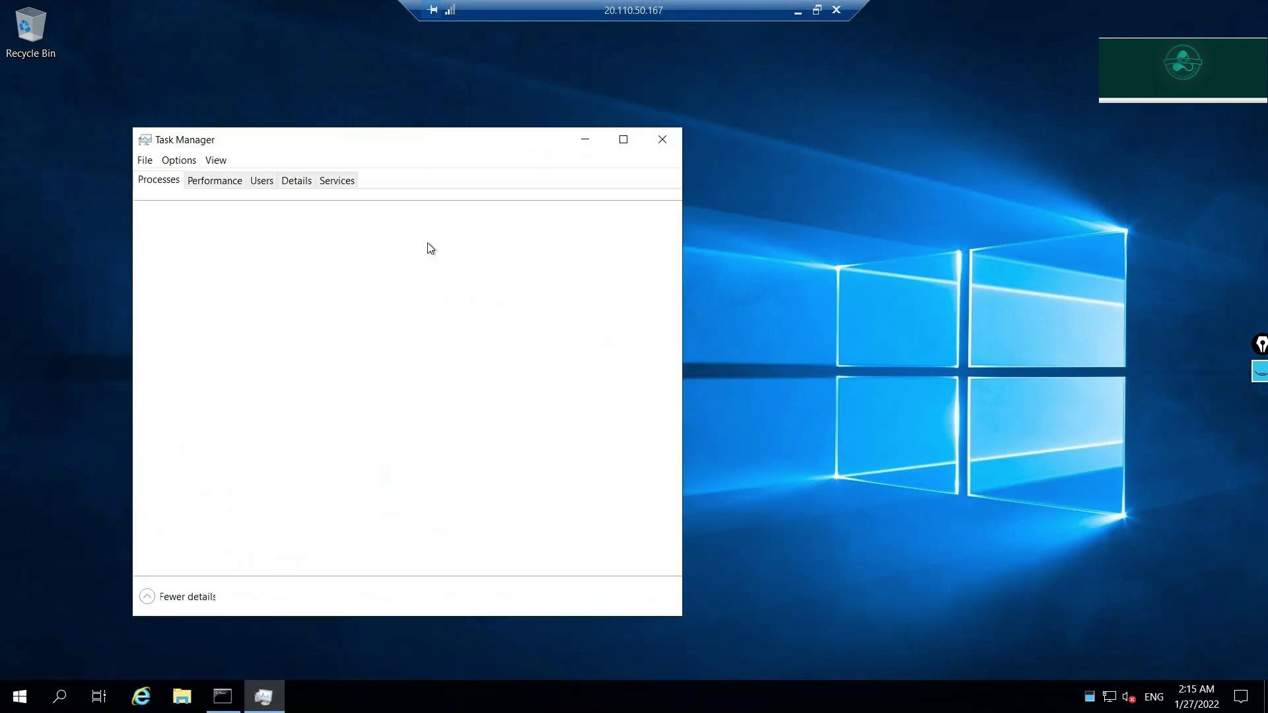
pyautogui.click(318, 184)
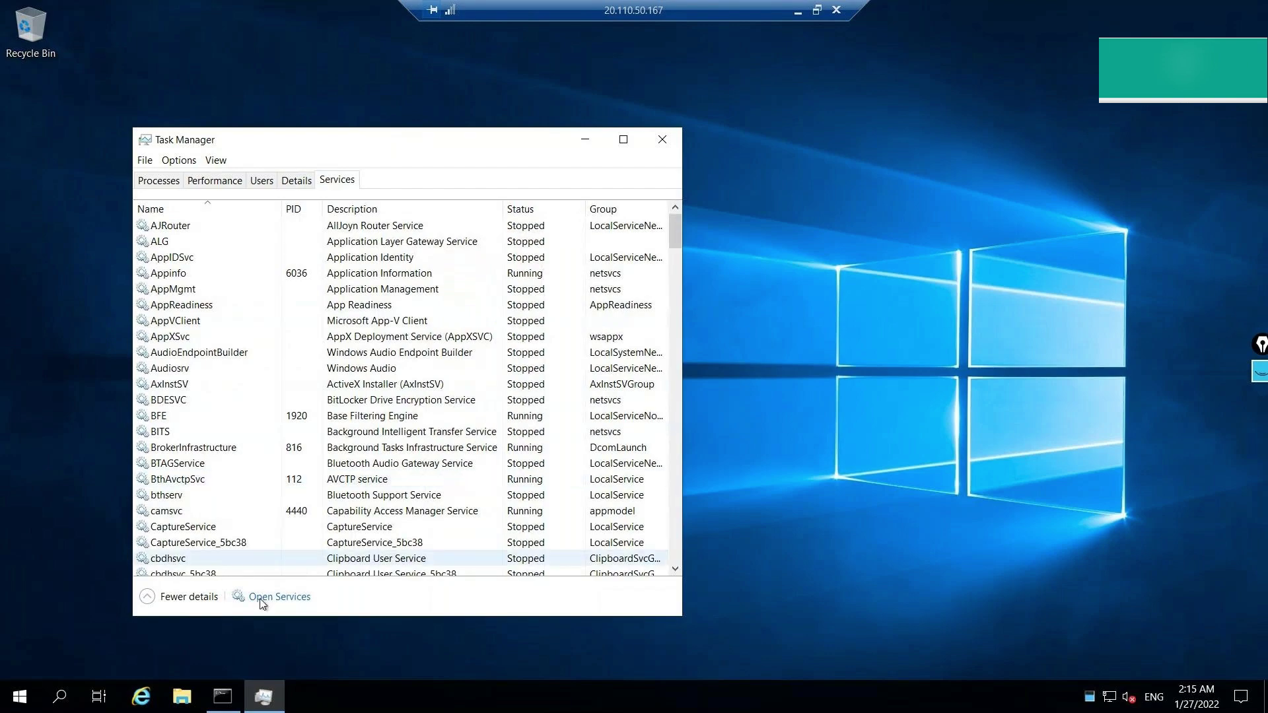
pyautogui.click(261, 600)
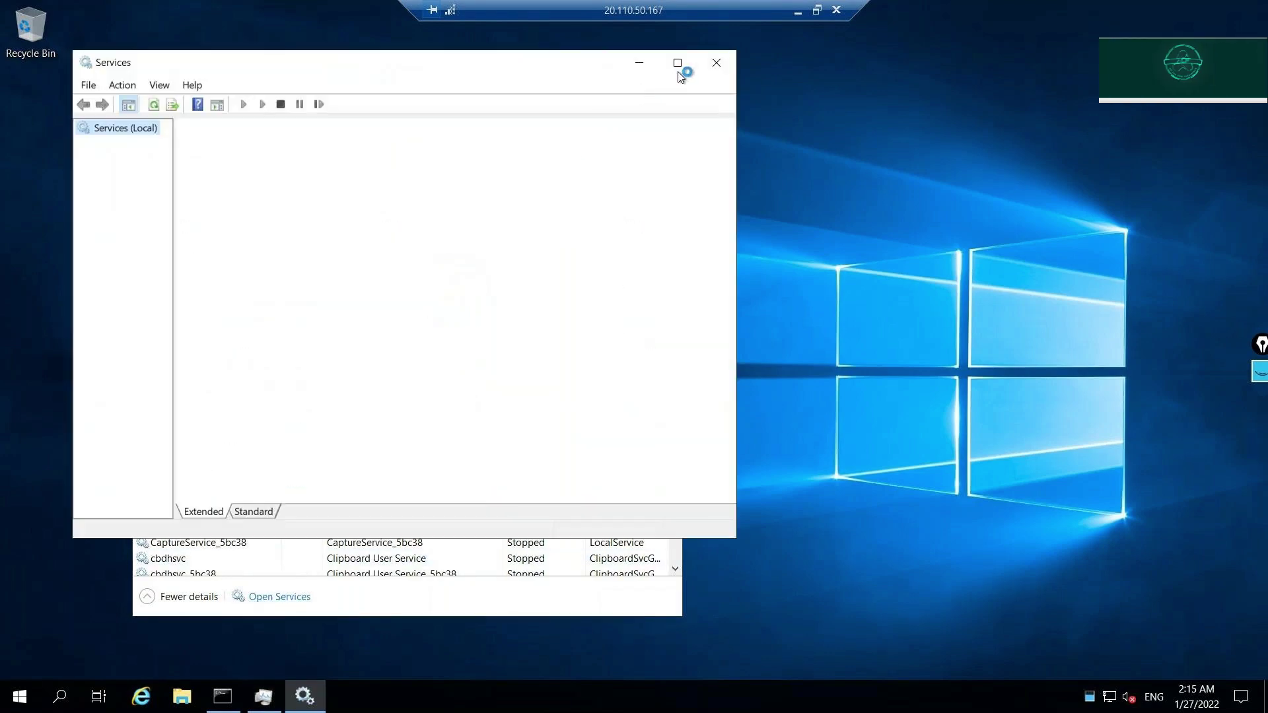
pyautogui.click(678, 70)
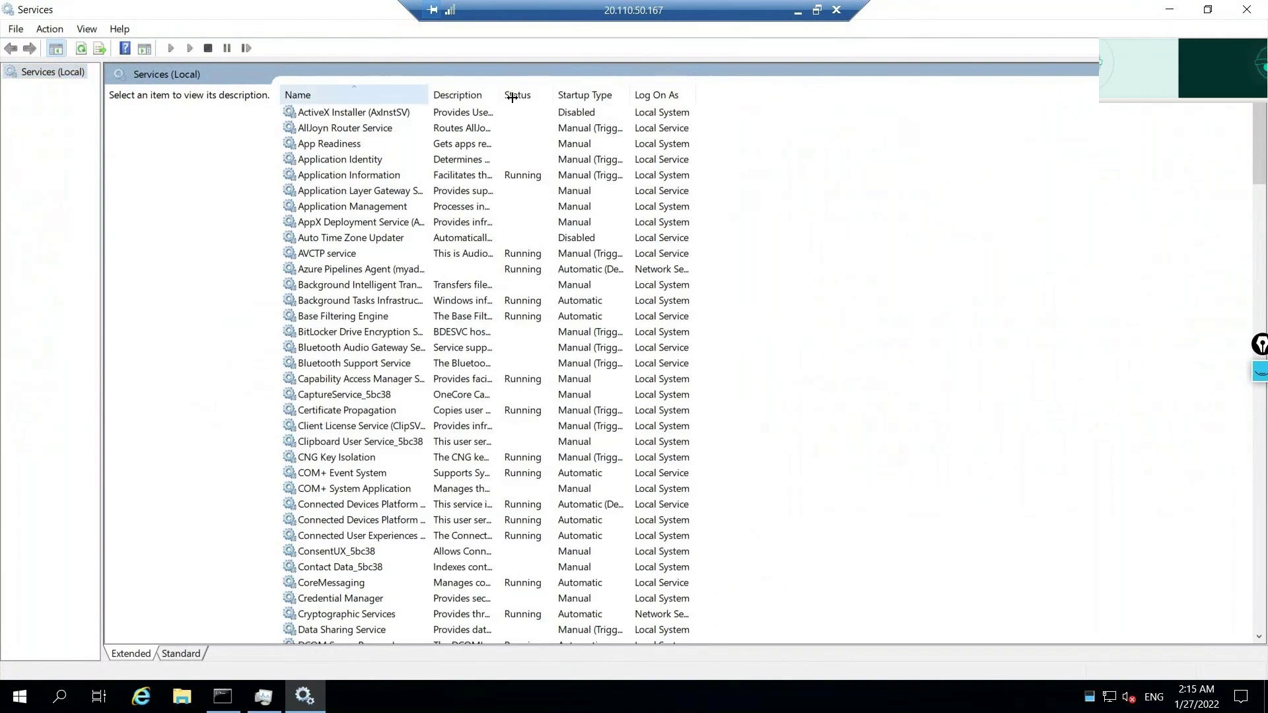
# Step: Widen the Name column, circle and underline the Azure Pipelines Agent service with the pen, and clear the drawing
pyautogui.moveTo(512, 96); pyautogui.dragTo(716, 431)
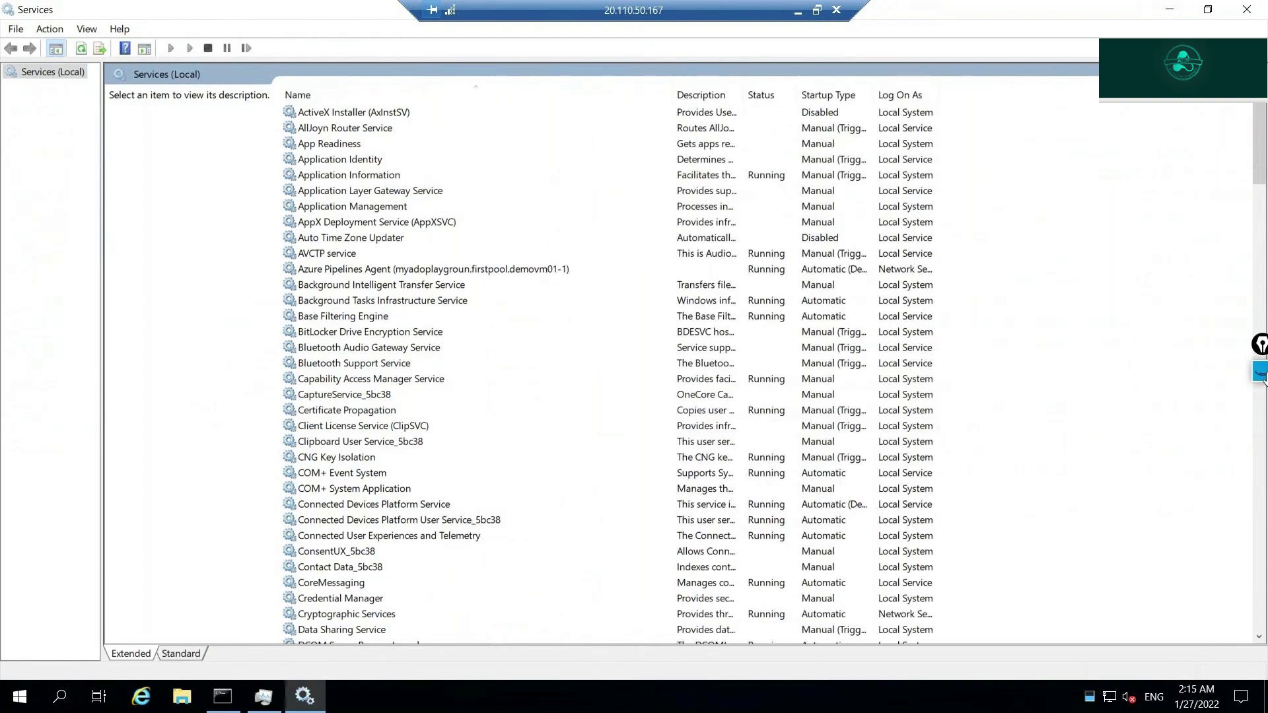
pyautogui.click(1261, 376)
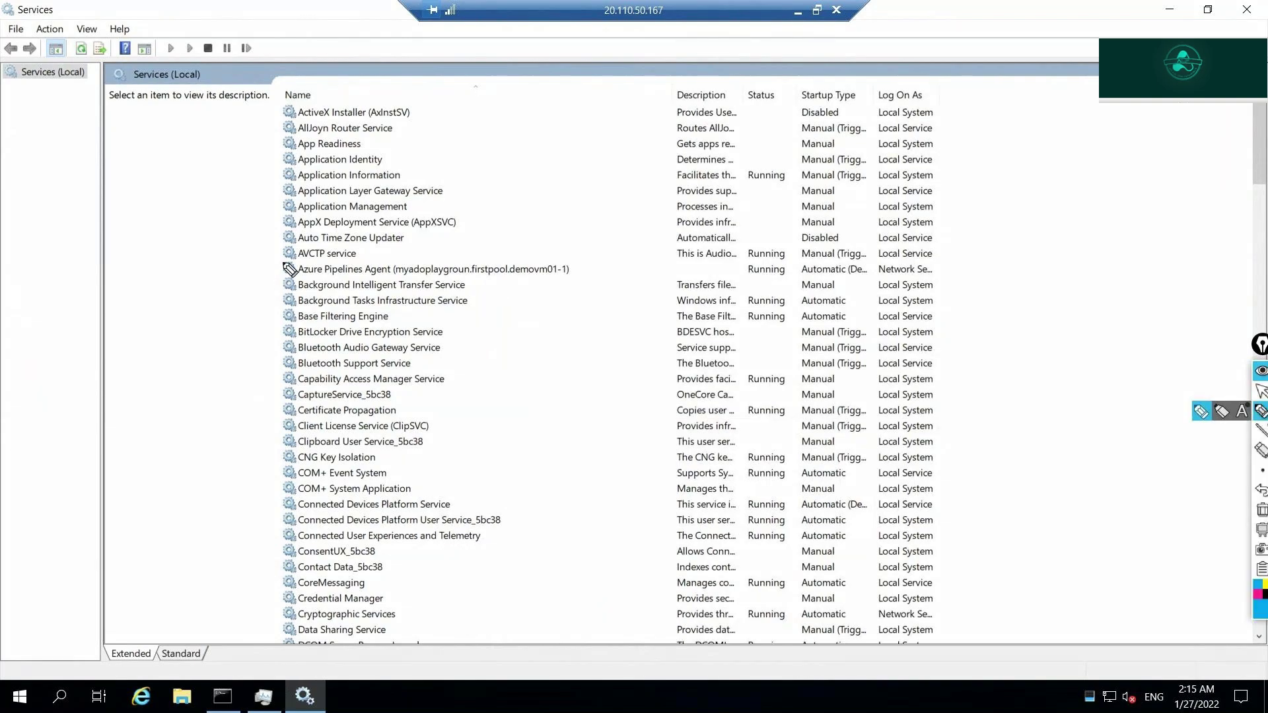
pyautogui.moveTo(285, 260)
pyautogui.mouseDown()
pyautogui.moveTo(370, 280)
pyautogui.moveTo(388, 267)
pyautogui.moveTo(373, 276)
pyautogui.moveTo(553, 277)
pyautogui.moveTo(581, 264)
pyautogui.moveTo(392, 253)
pyautogui.mouseUp()
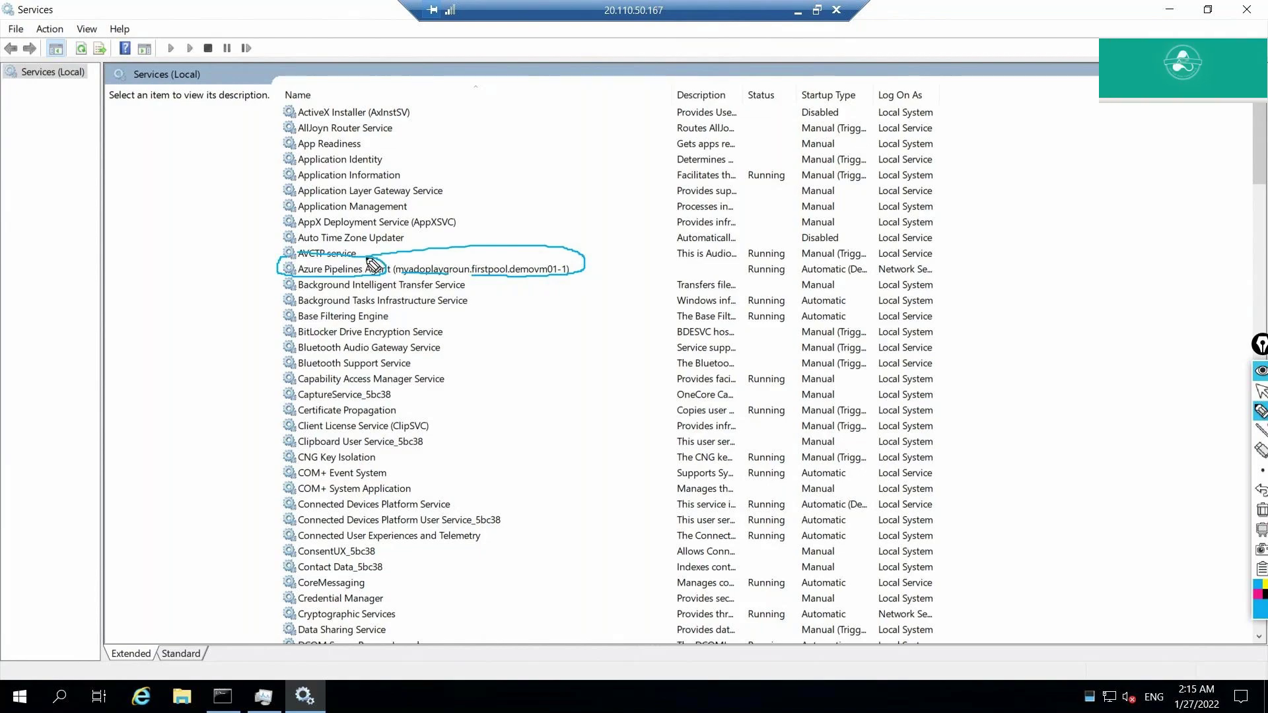
pyautogui.click(1261, 512)
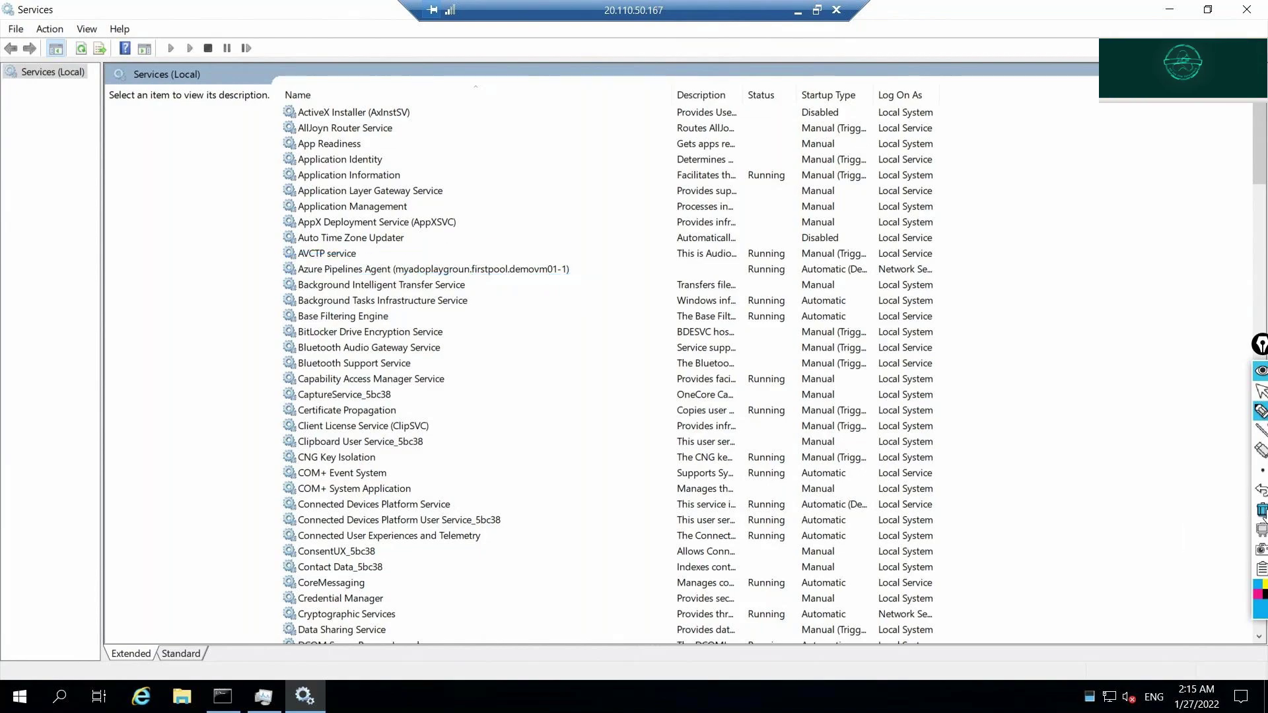
pyautogui.click(1261, 391)
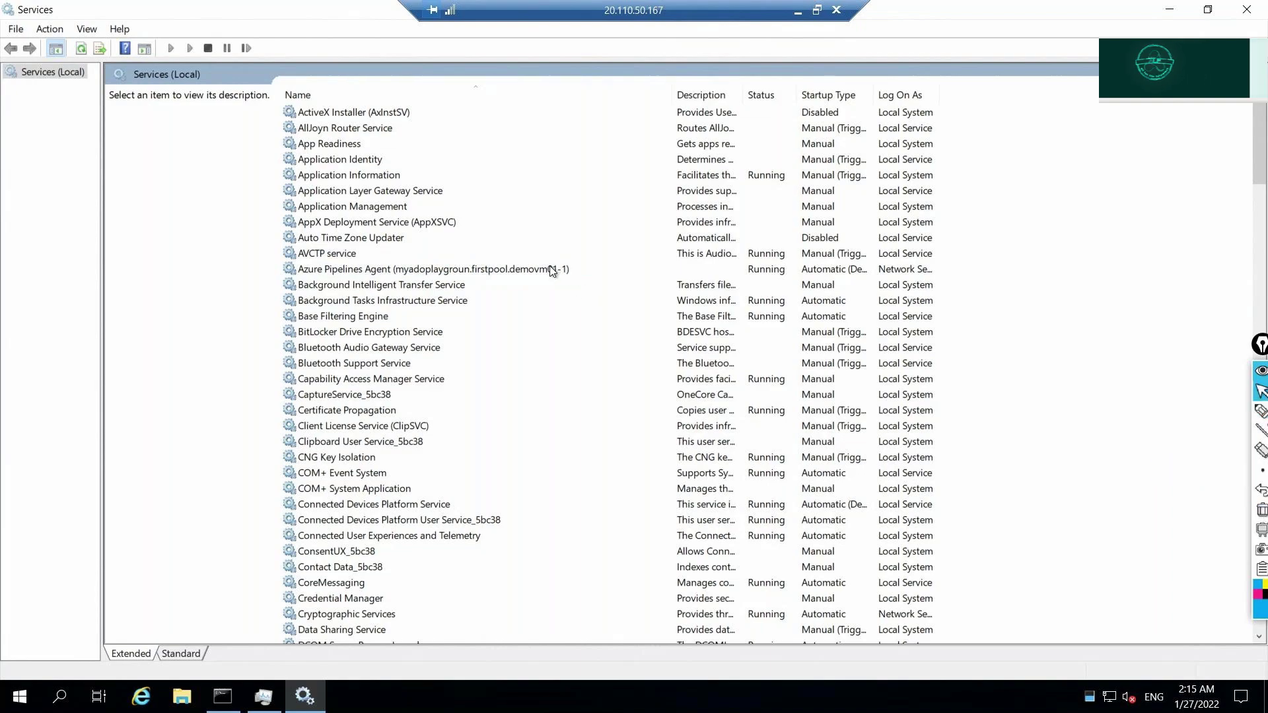
# Step: Stop the Azure Pipelines Agent service for demovm01-1 and check the agent's status in firstpool
pyautogui.click(552, 271)
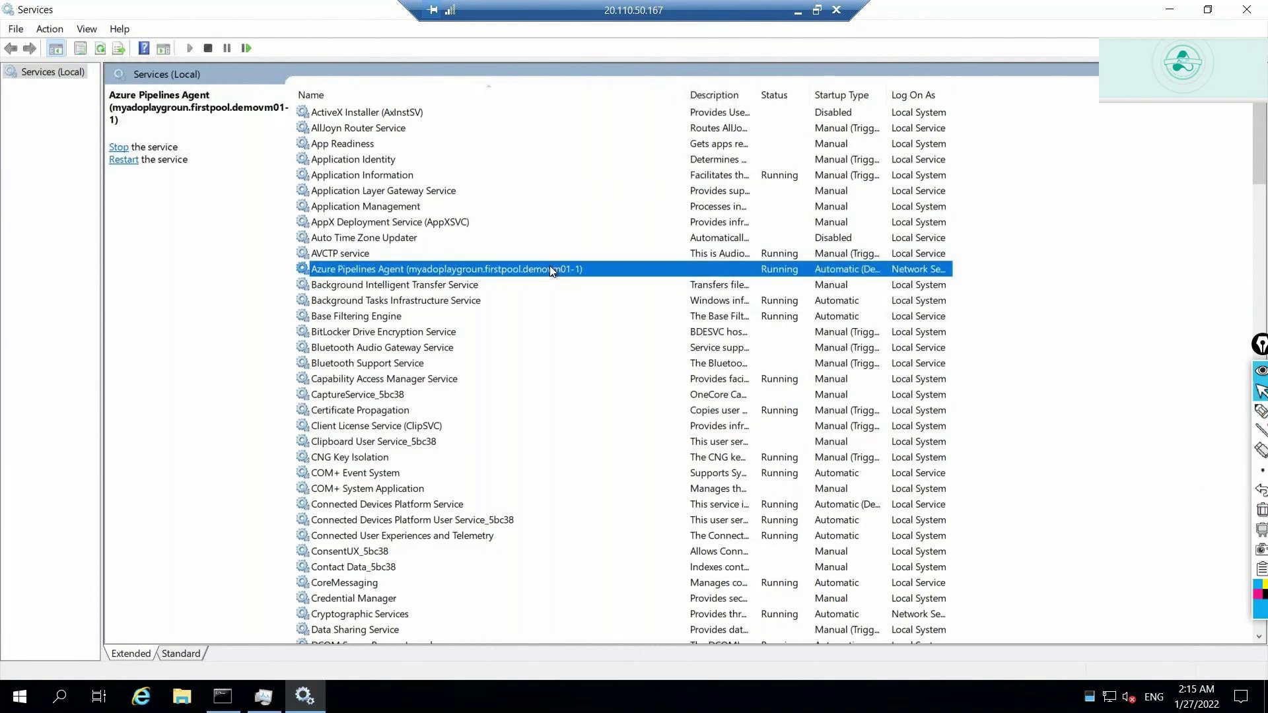
pyautogui.rightClick(550, 265)
pyautogui.click(576, 293)
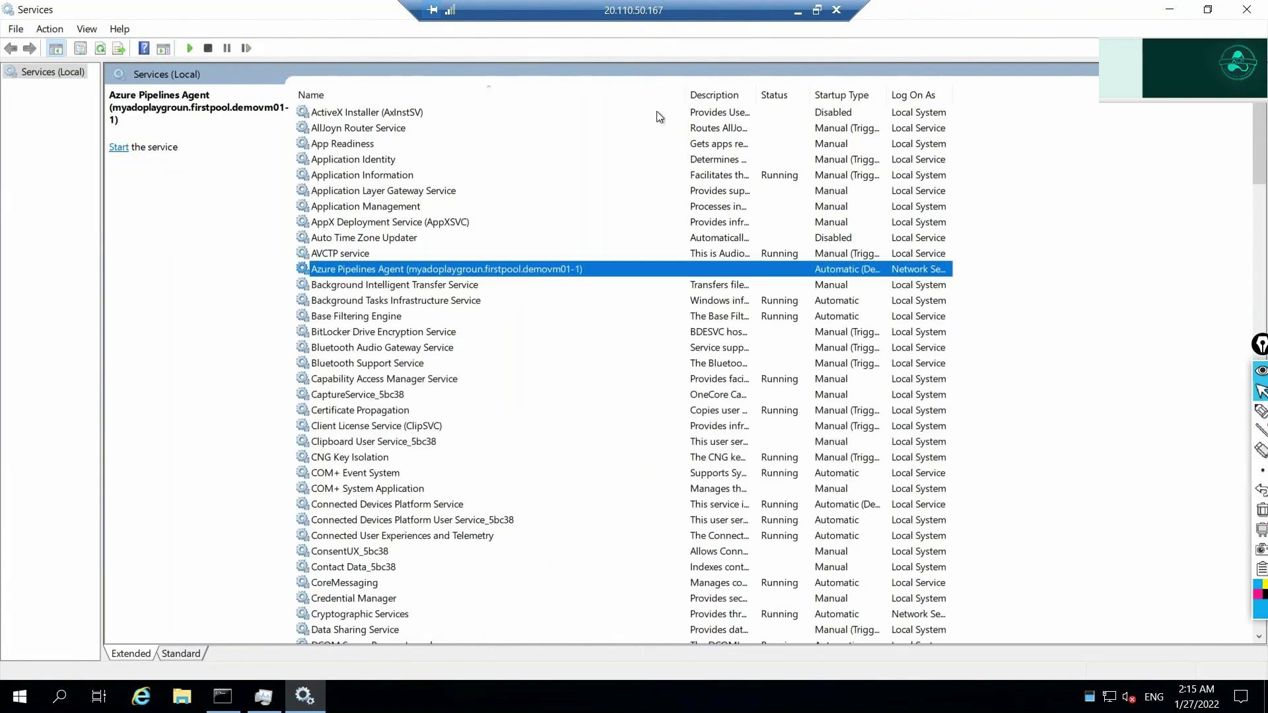
pyautogui.click(797, 11)
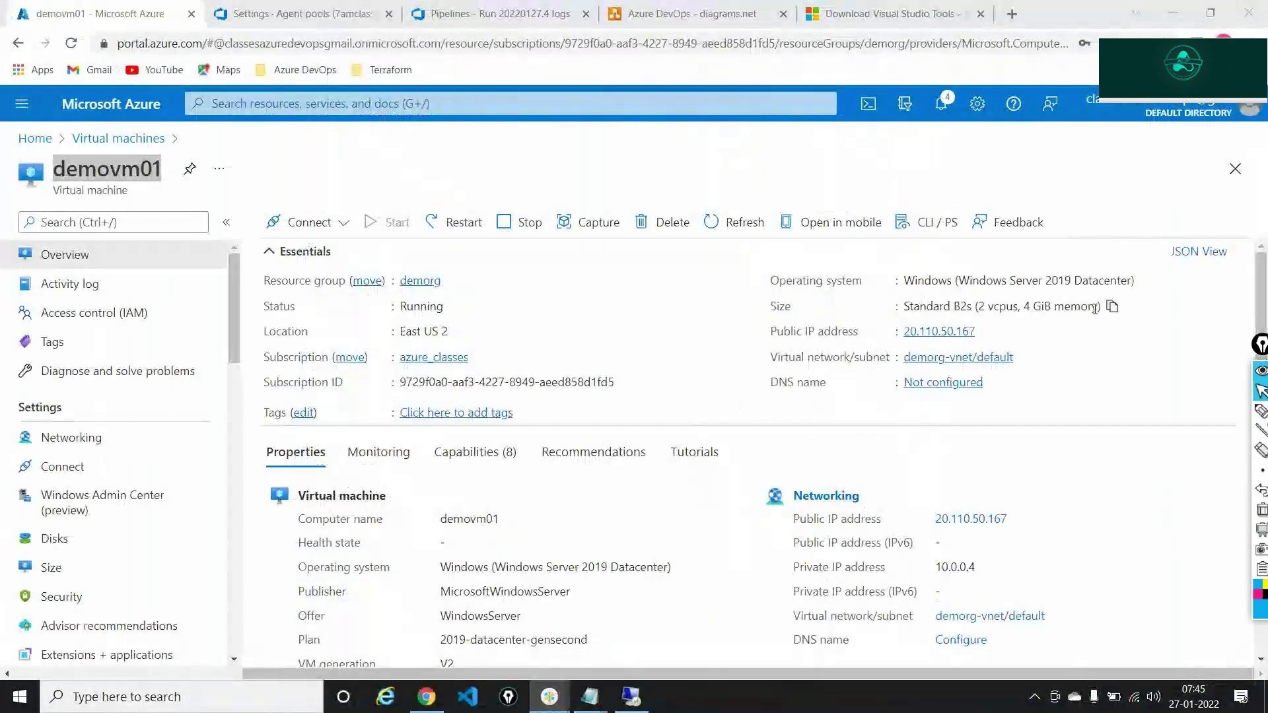
pyautogui.click(300, 13)
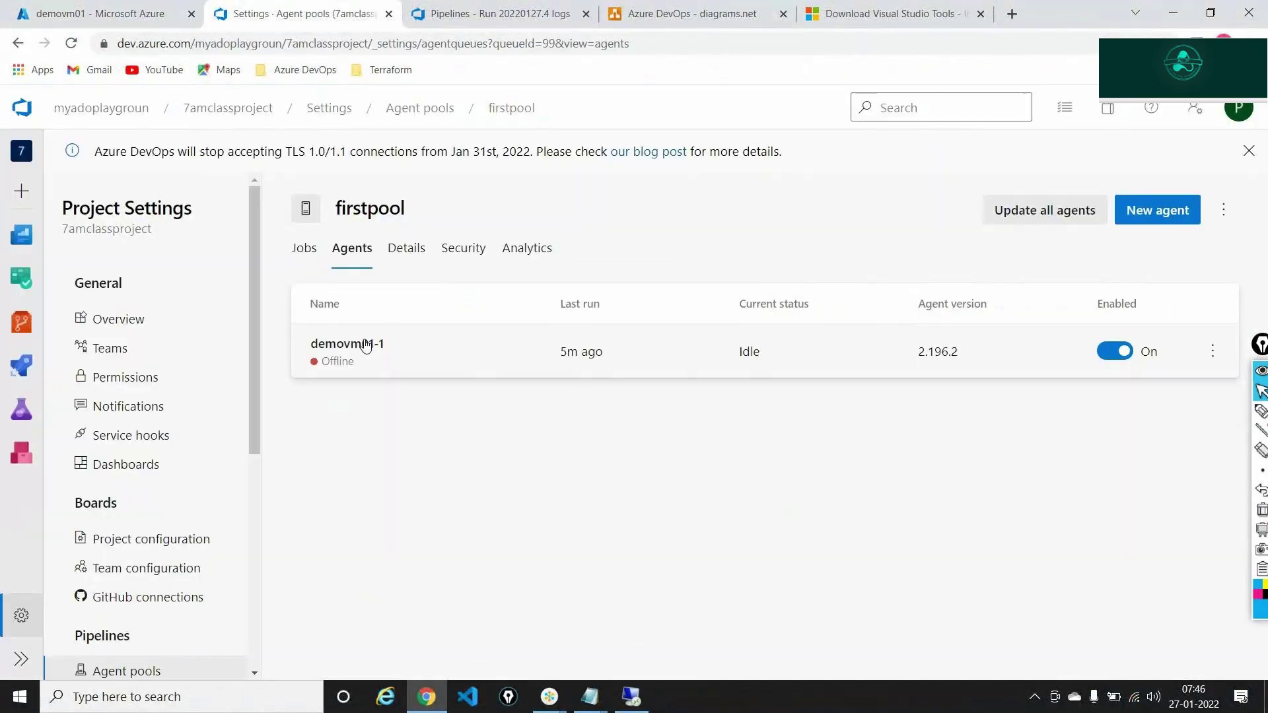
# Step: Start the Azure Pipelines Agent service again on the remote VM and reload the firstpool agents page
pyautogui.hotkey('alt', 'Tab')
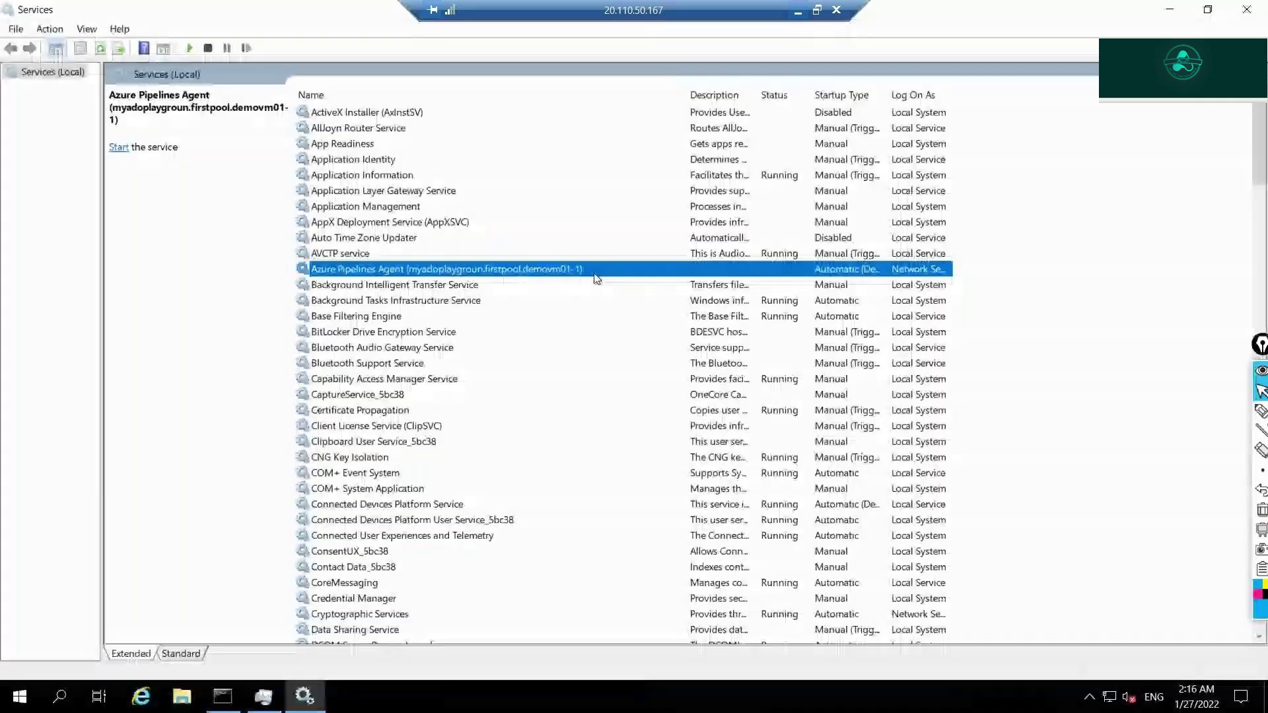
pyautogui.rightClick(447, 272)
pyautogui.click(469, 281)
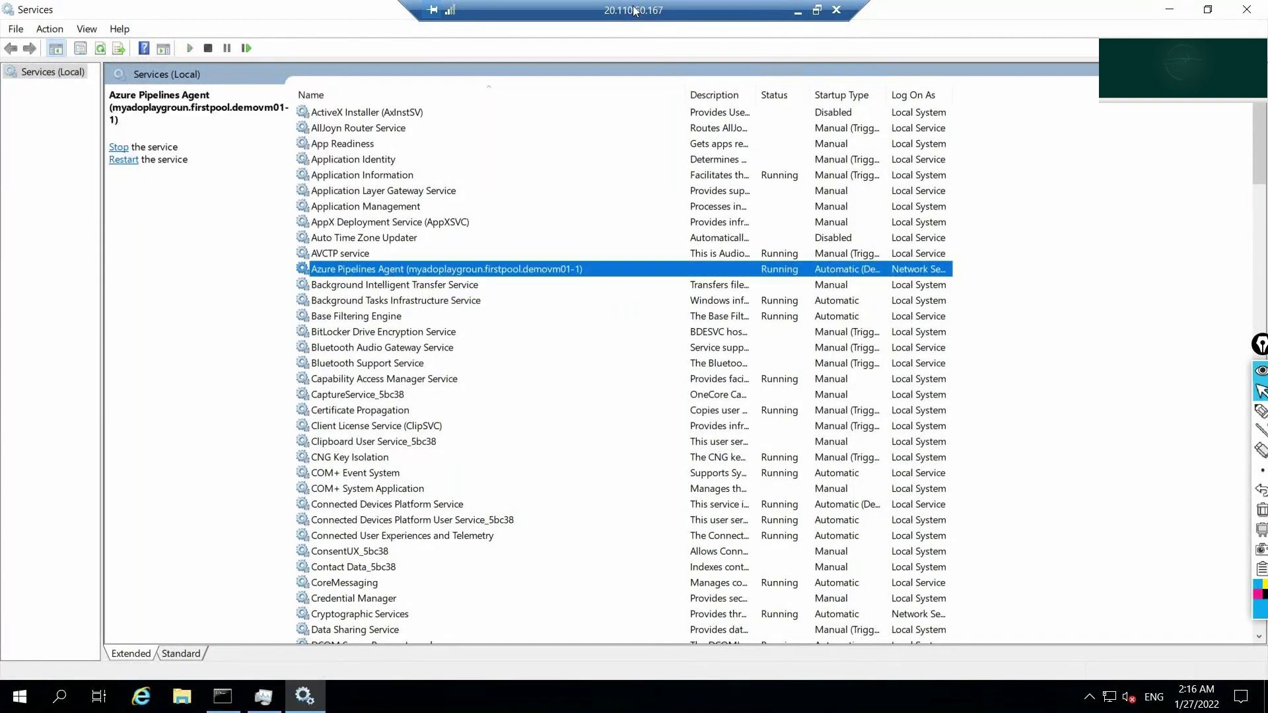
pyautogui.click(795, 10)
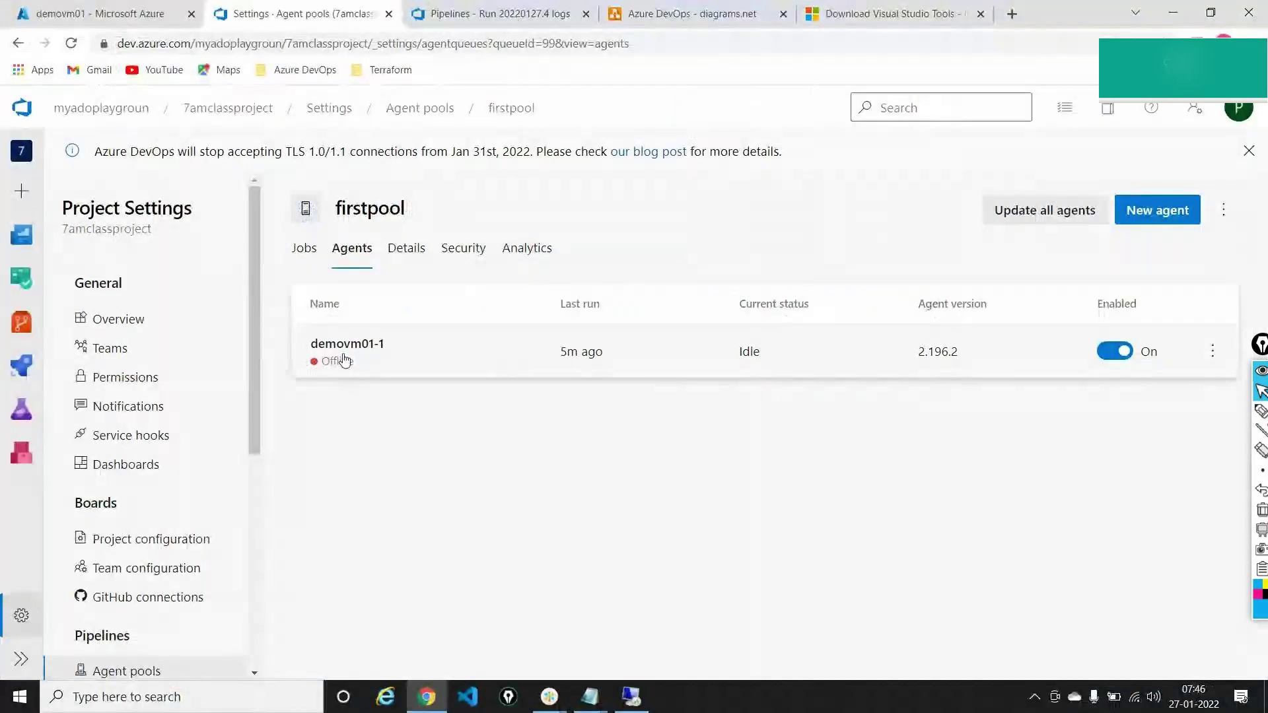
pyautogui.click(70, 45)
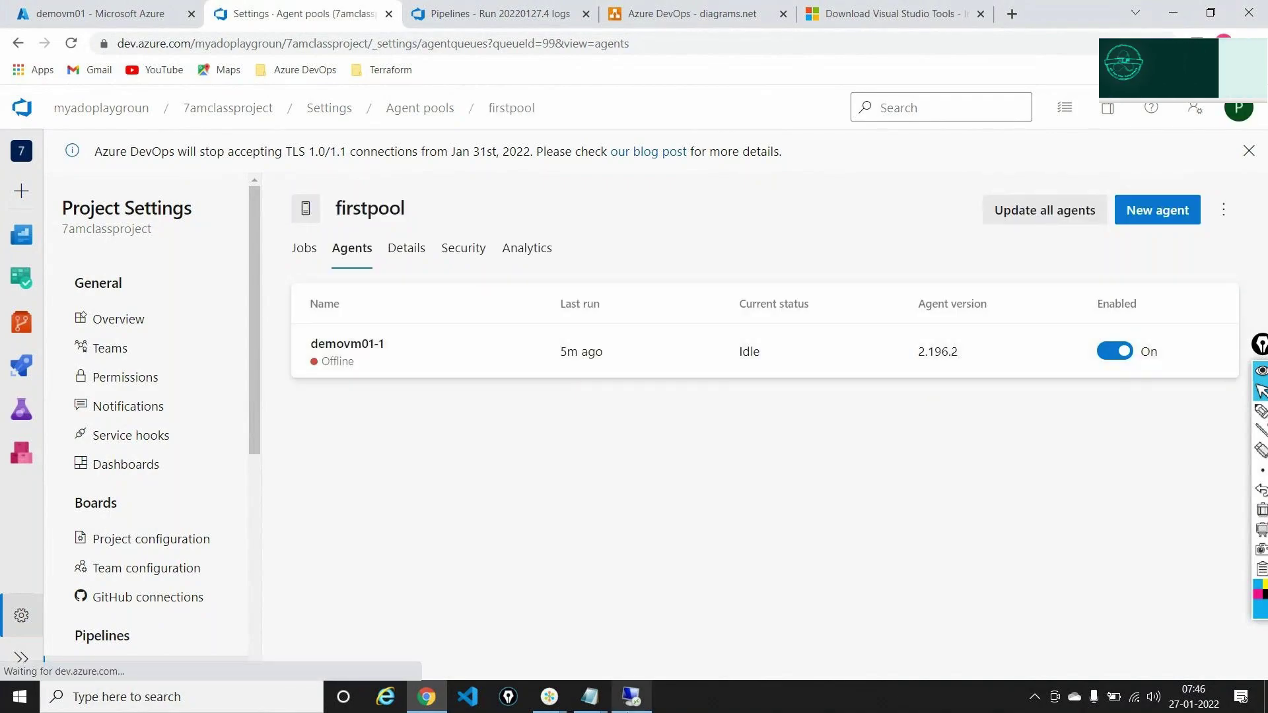
# Step: Minimize the Services console, glance at the firstpool agents once more, and close Task Manager on the remote VM
pyautogui.click(622, 698)
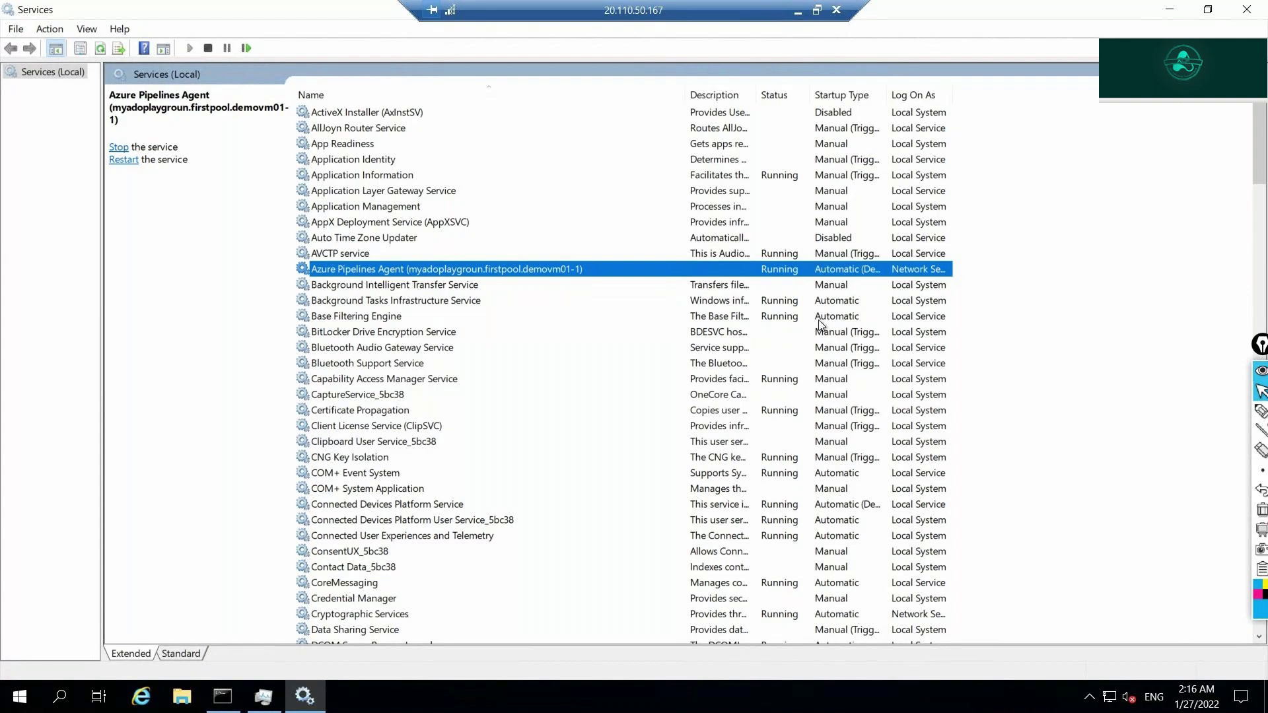
pyautogui.click(1168, 10)
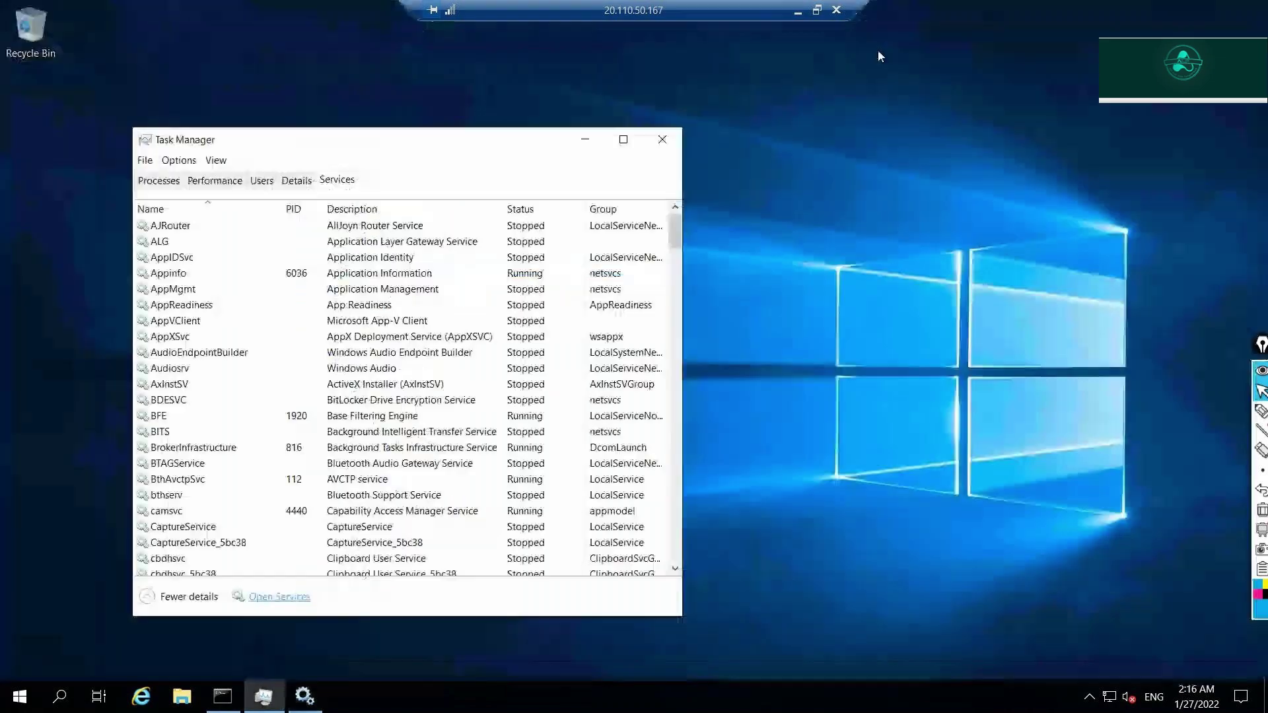
pyautogui.click(797, 10)
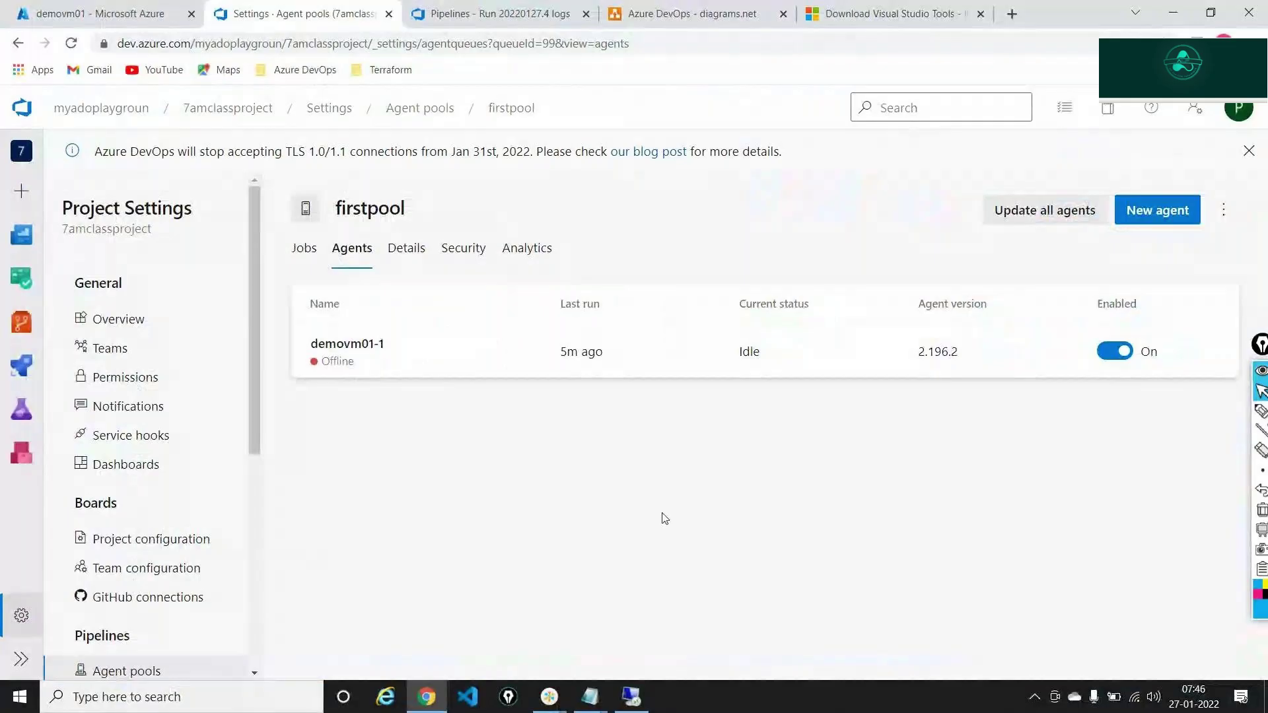
pyautogui.click(630, 695)
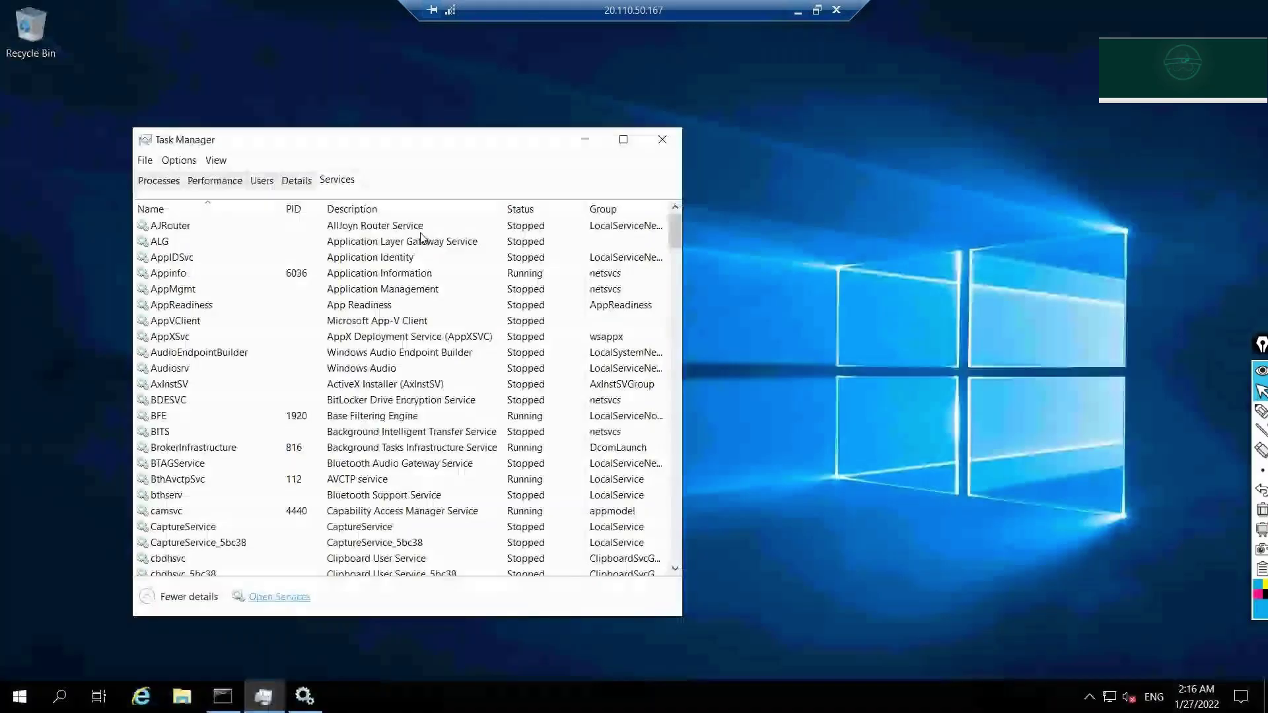
pyautogui.click(662, 140)
# Step: Open the Downloads folder on the remote VM and start extracting the vsts-agent-win-x64-2.196.2 archive
pyautogui.press('super+e')
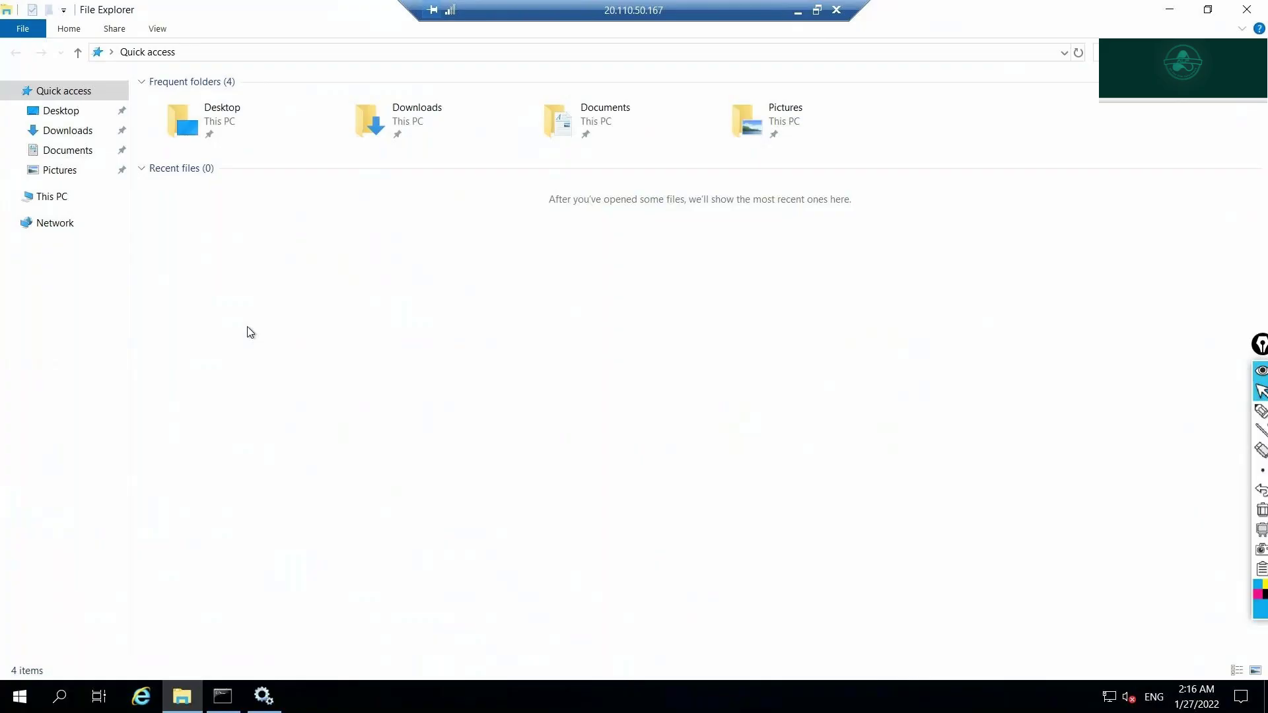
pyautogui.click(58, 148)
pyautogui.click(58, 132)
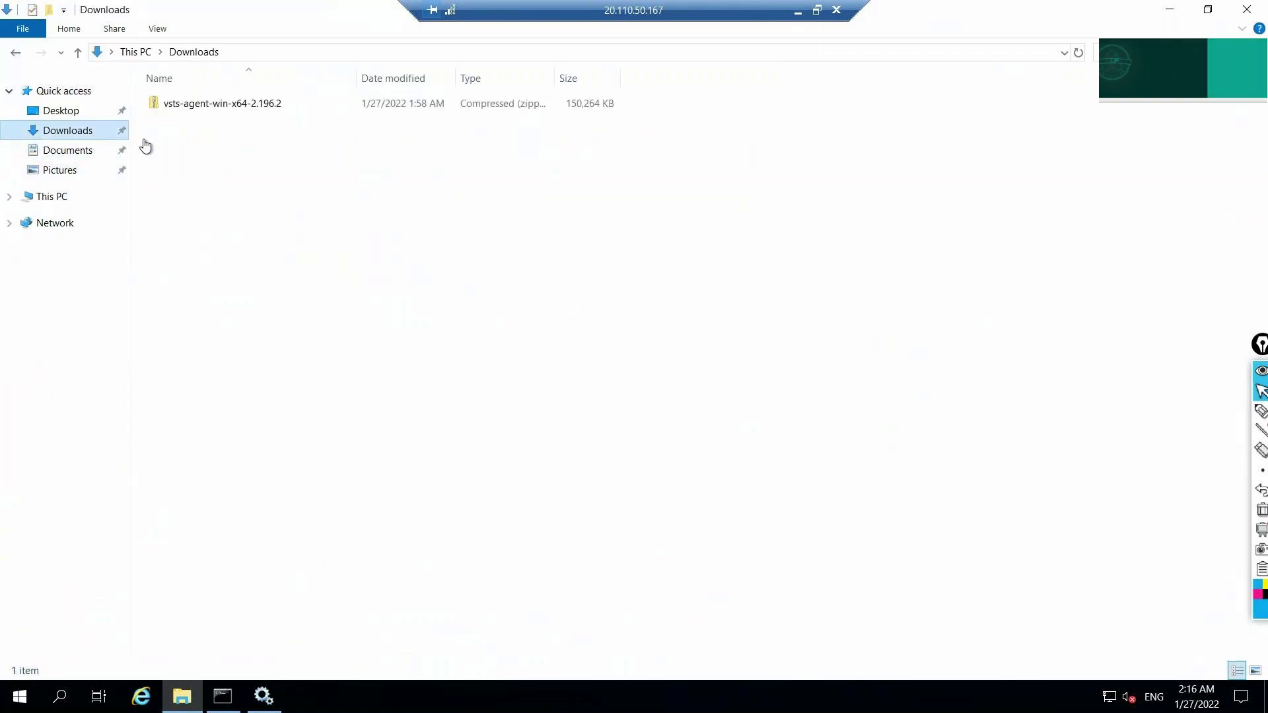
pyautogui.rightClick(183, 101)
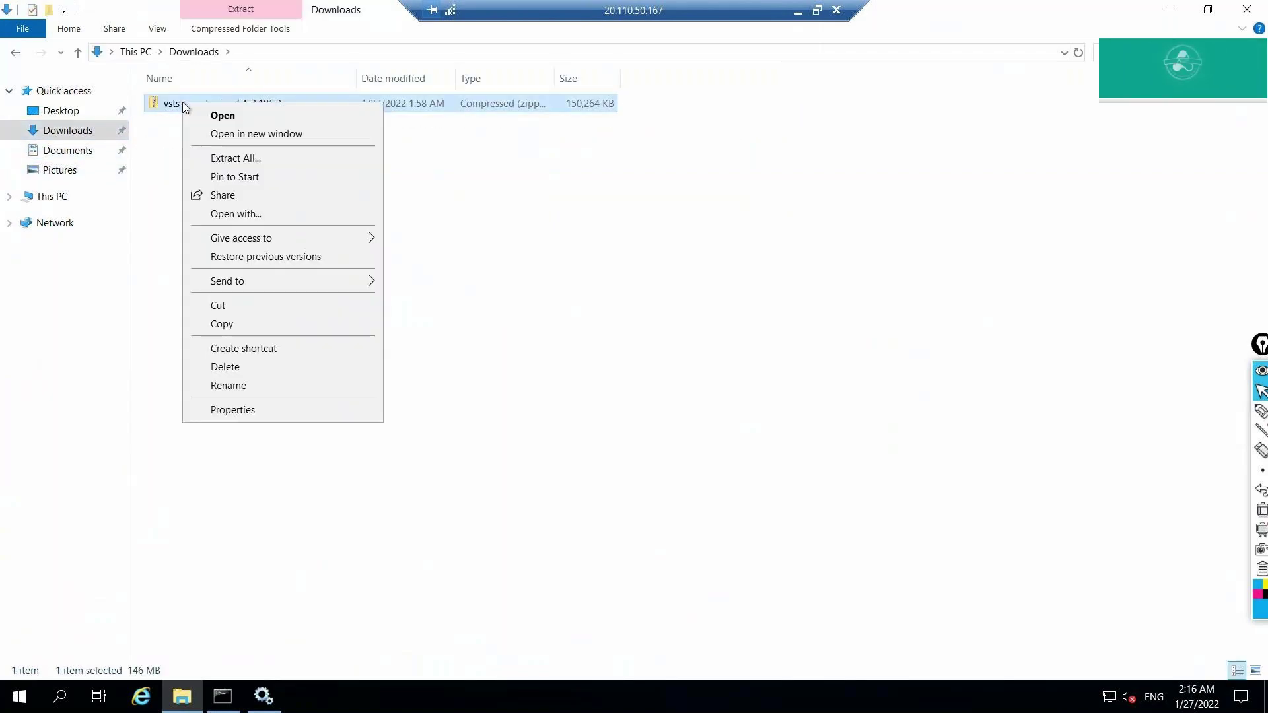
pyautogui.click(244, 159)
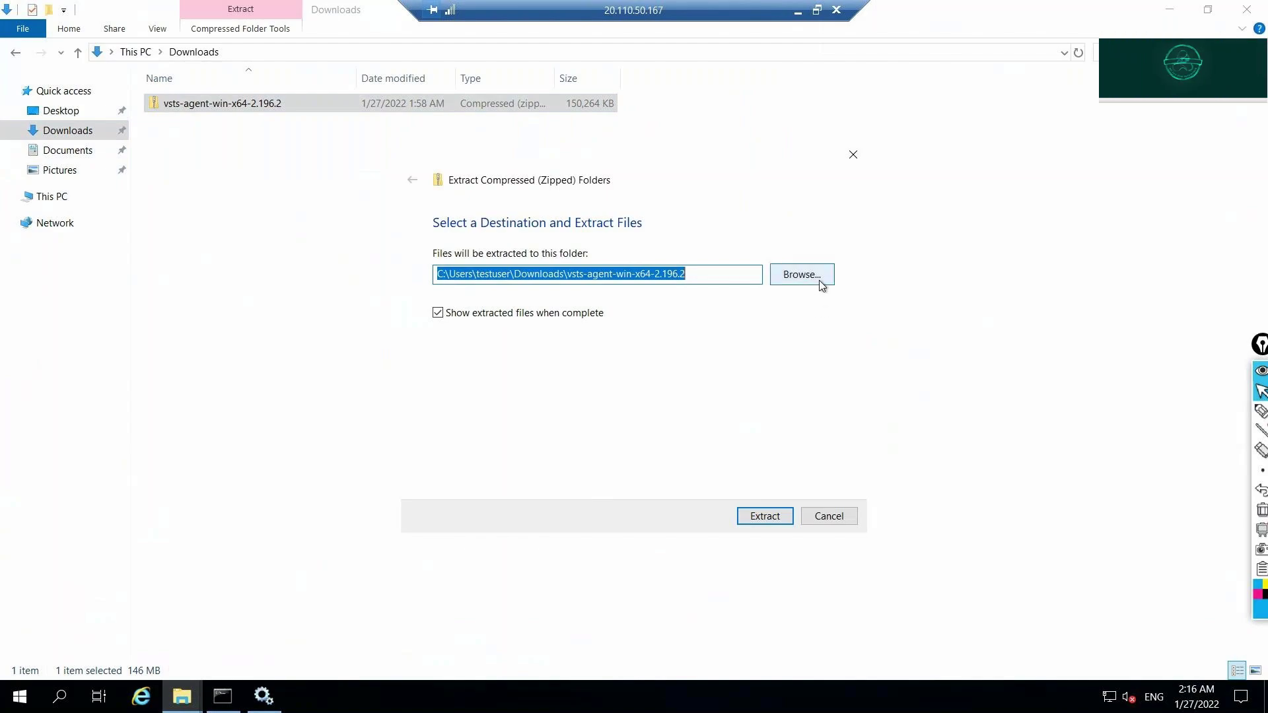
# Step: Extract the vsts-agent-win-x64-2.196.2 archive into a new folder named agent-02 on the C: drive
pyautogui.click(801, 274)
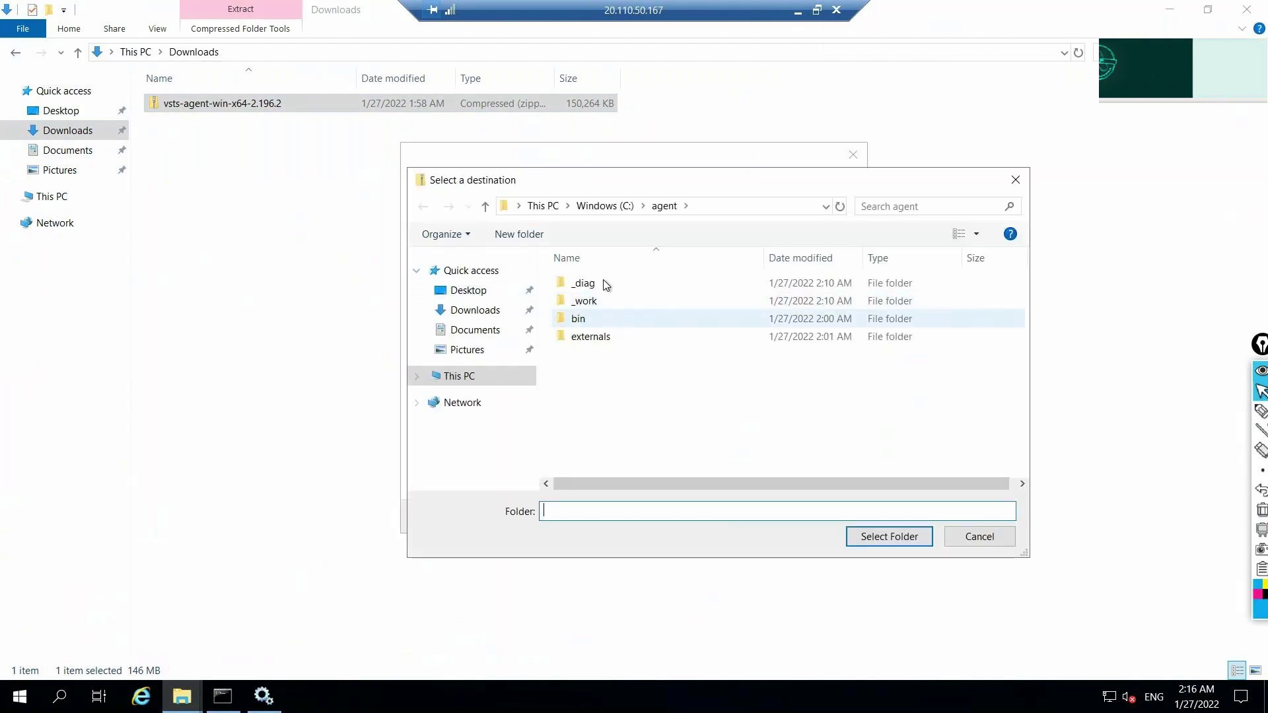
pyautogui.click(664, 206)
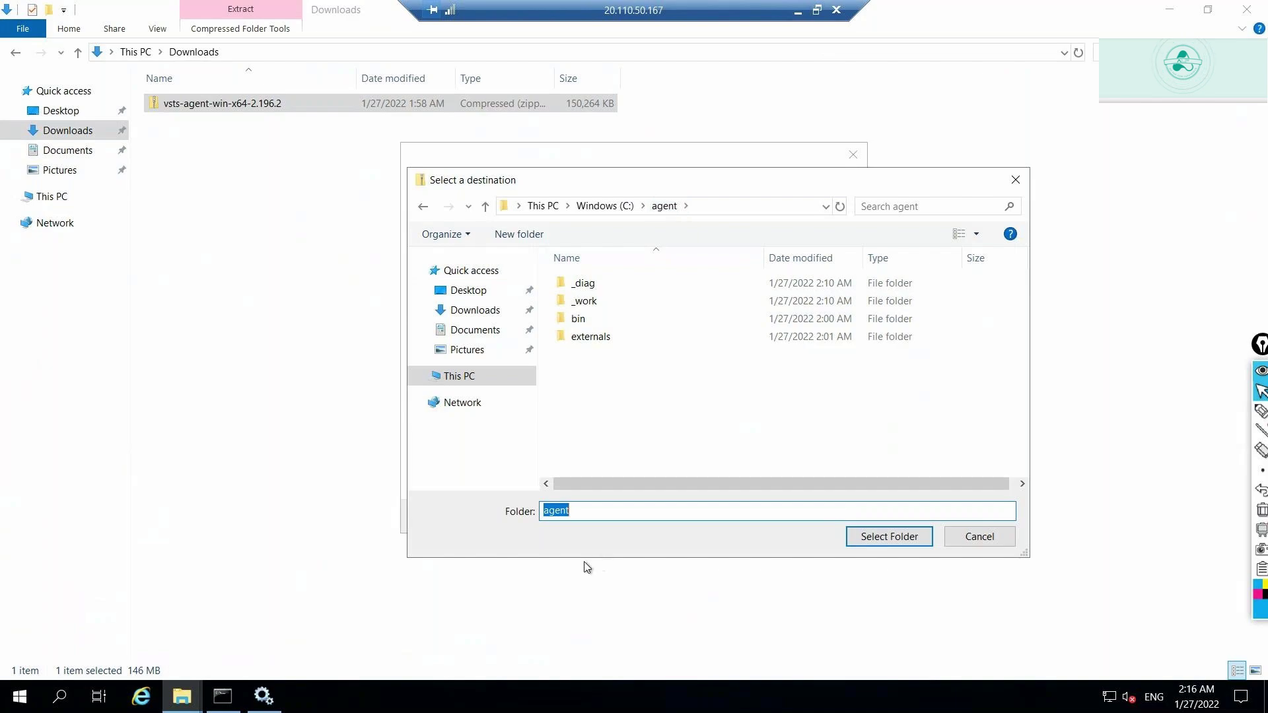
pyautogui.click(619, 207)
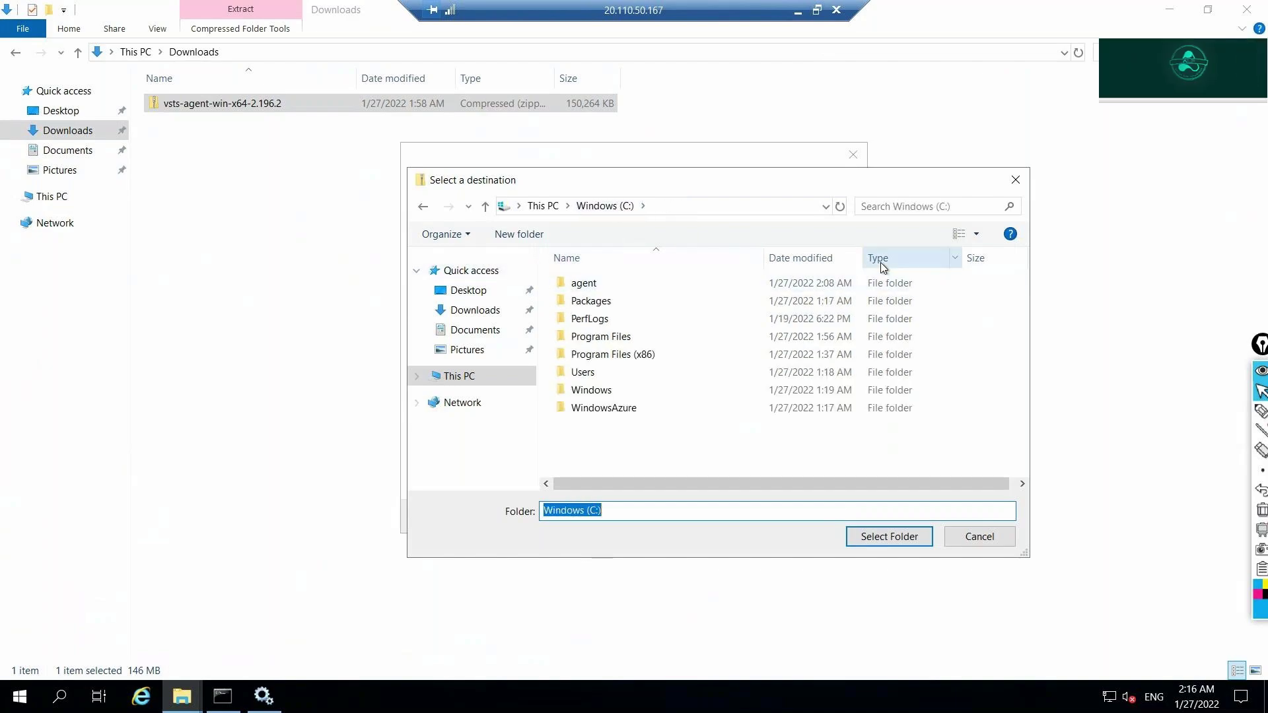
pyautogui.click(545, 234)
pyautogui.write('age')
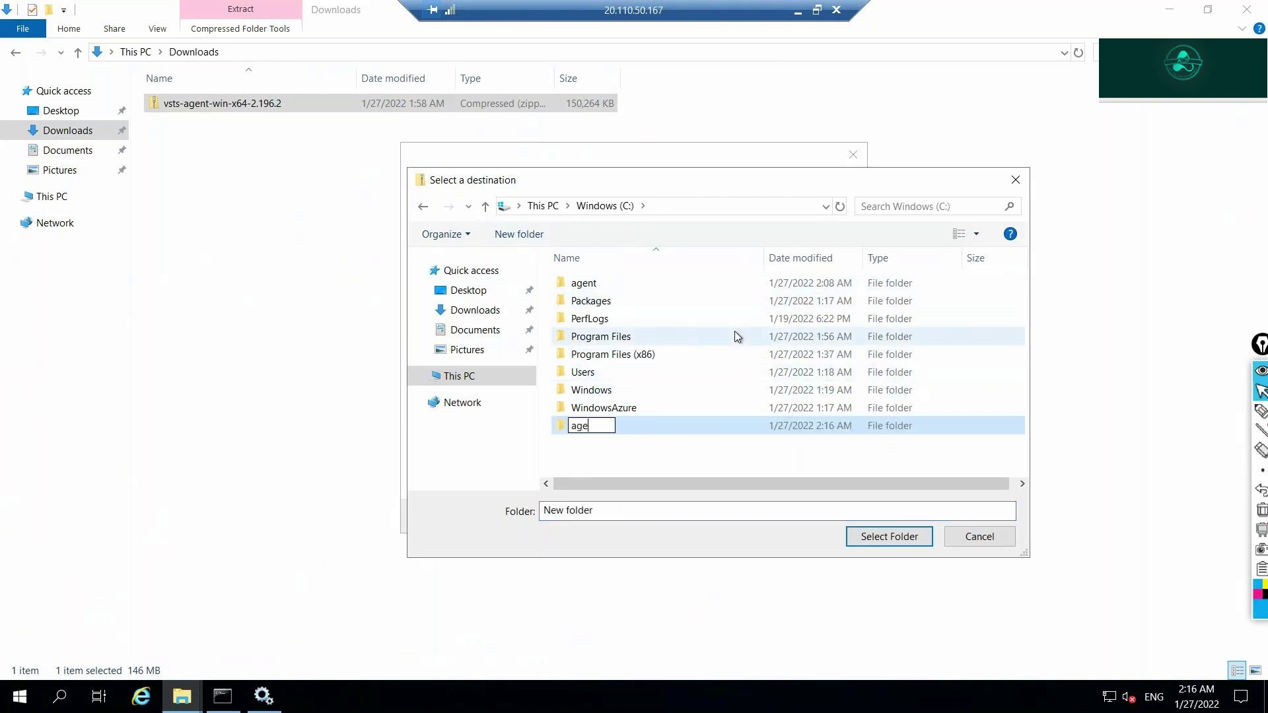
pyautogui.write('nt')
pyautogui.write('01')
pyautogui.press('Return')
pyautogui.click(889, 536)
pyautogui.click(892, 540)
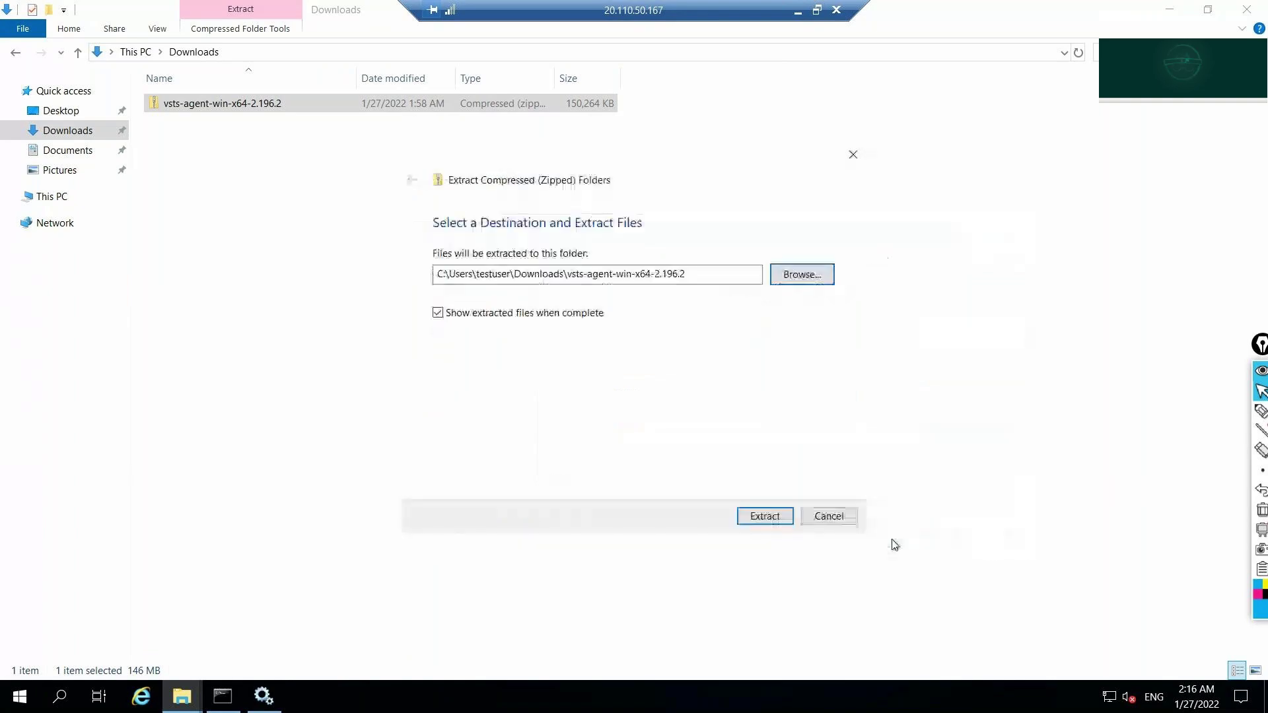
pyautogui.click(764, 516)
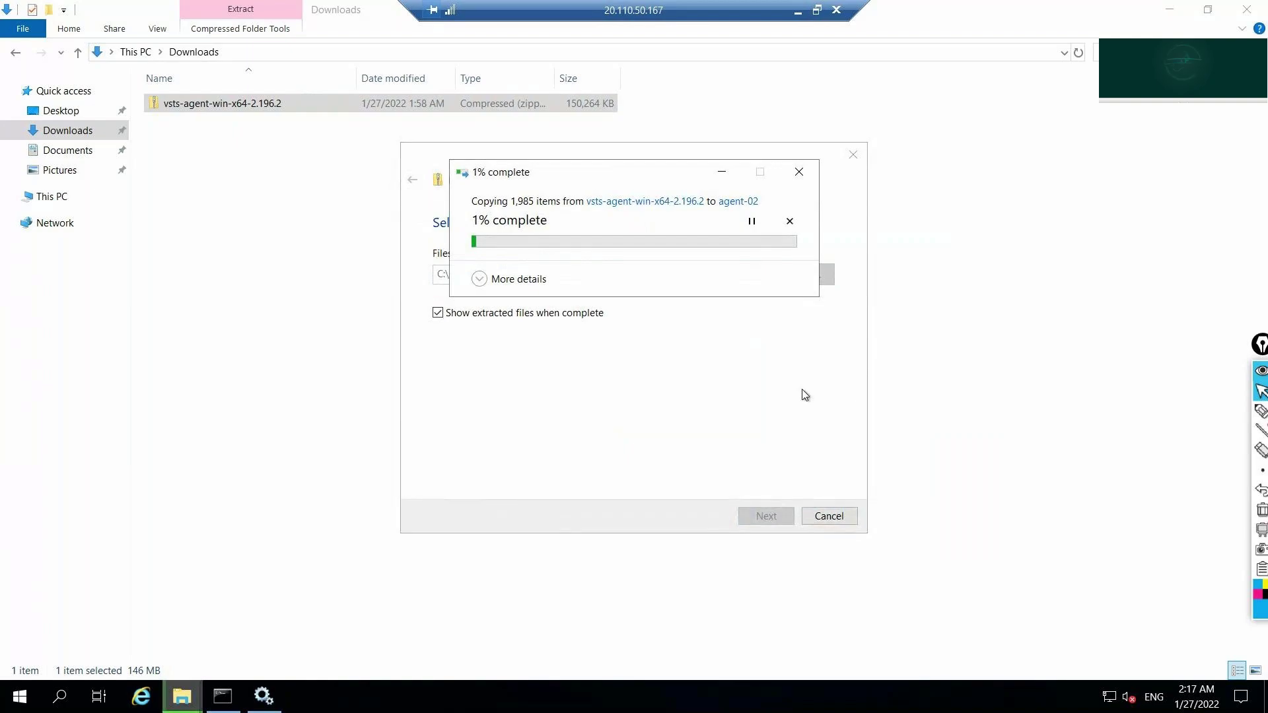
# Step: Switch from the remote VM to Azure DevOps in the browser and open the .netcorepipeline-build pipeline for editing
pyautogui.click(798, 14)
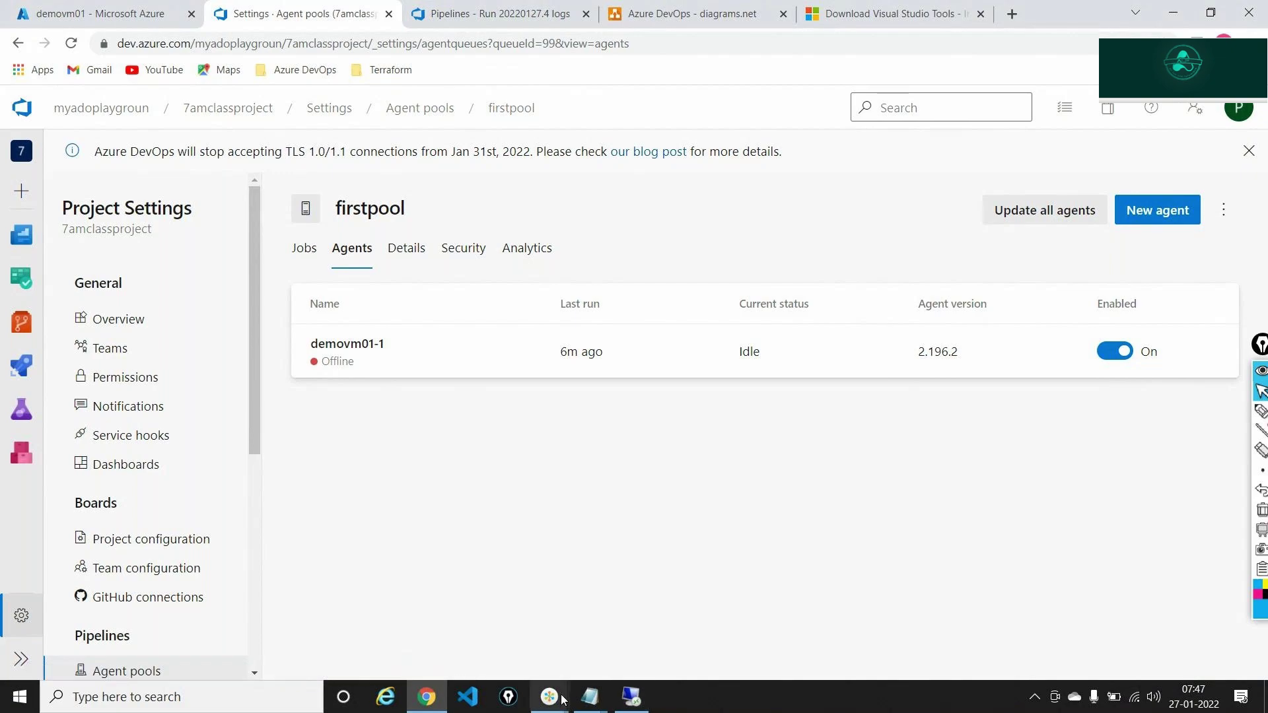
pyautogui.click(628, 696)
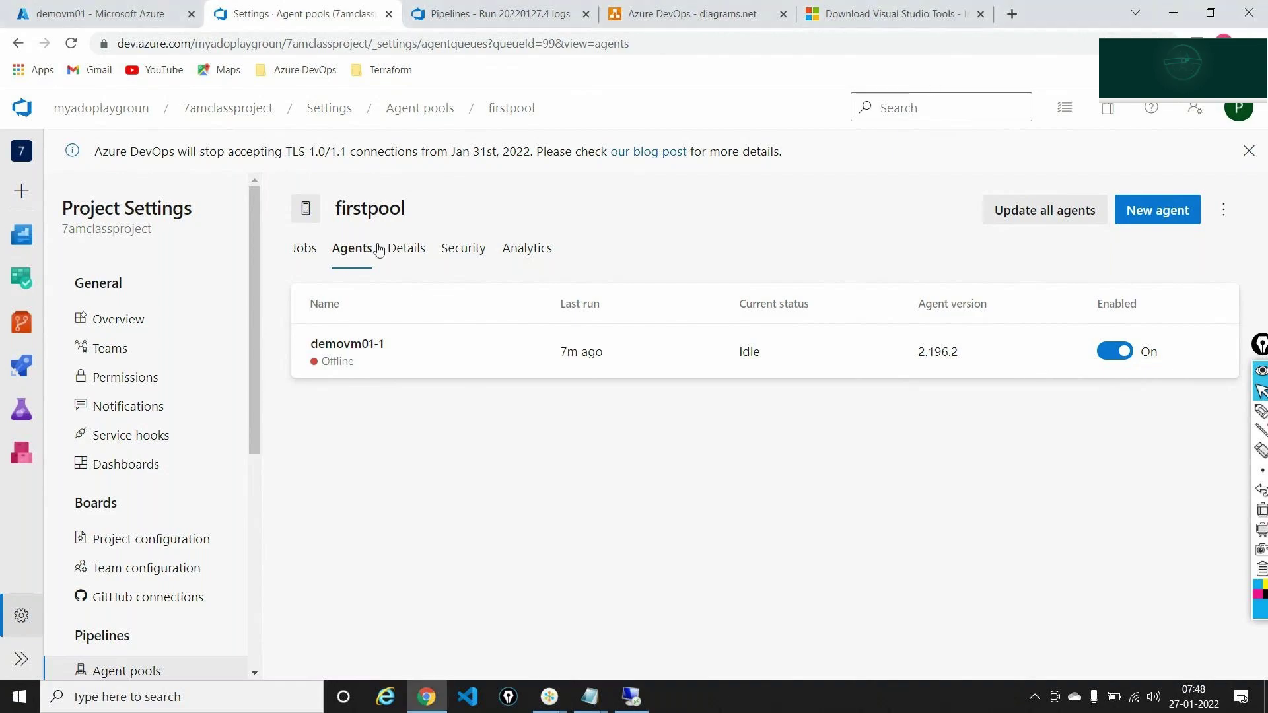
pyautogui.moveTo(21, 365)
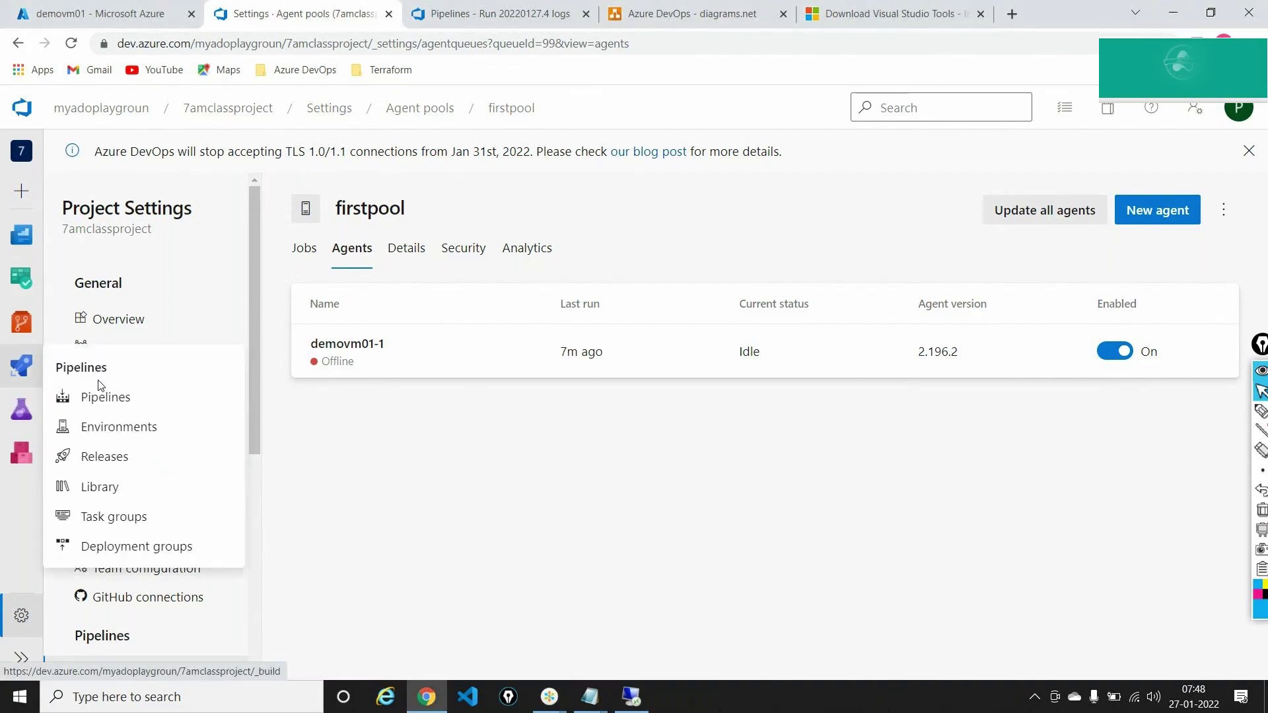
pyautogui.click(106, 395)
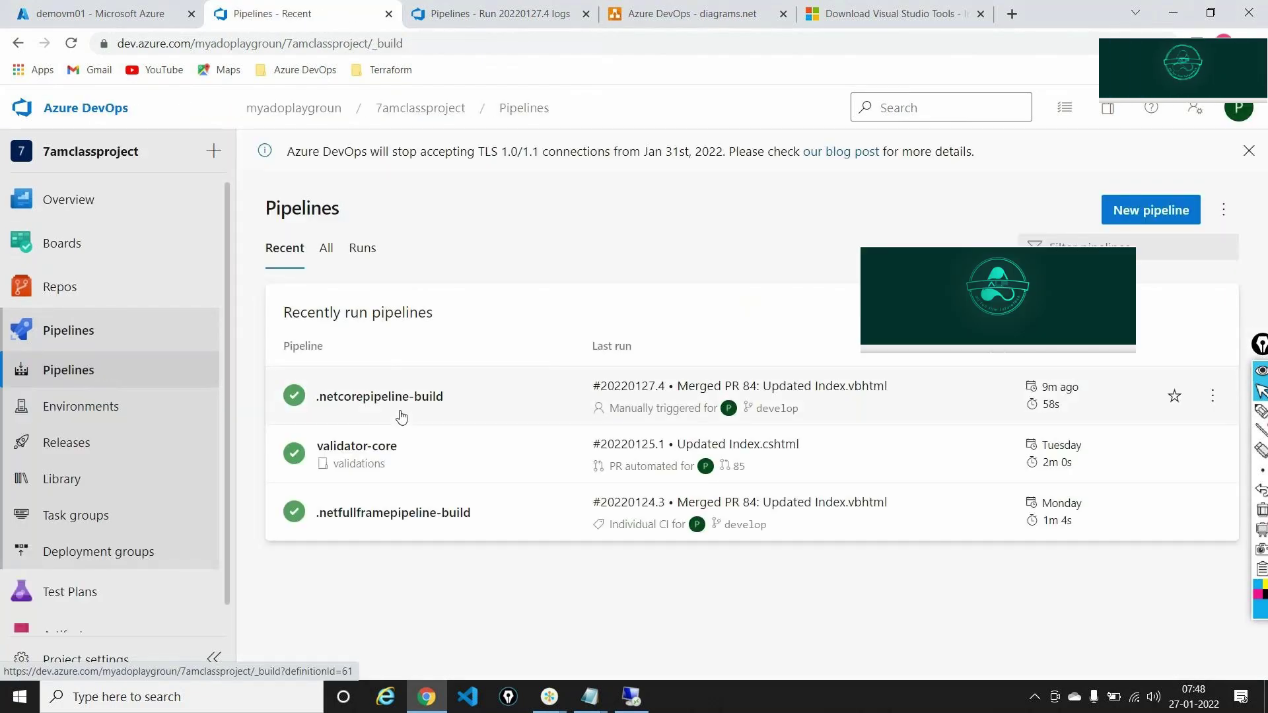
pyautogui.click(405, 430)
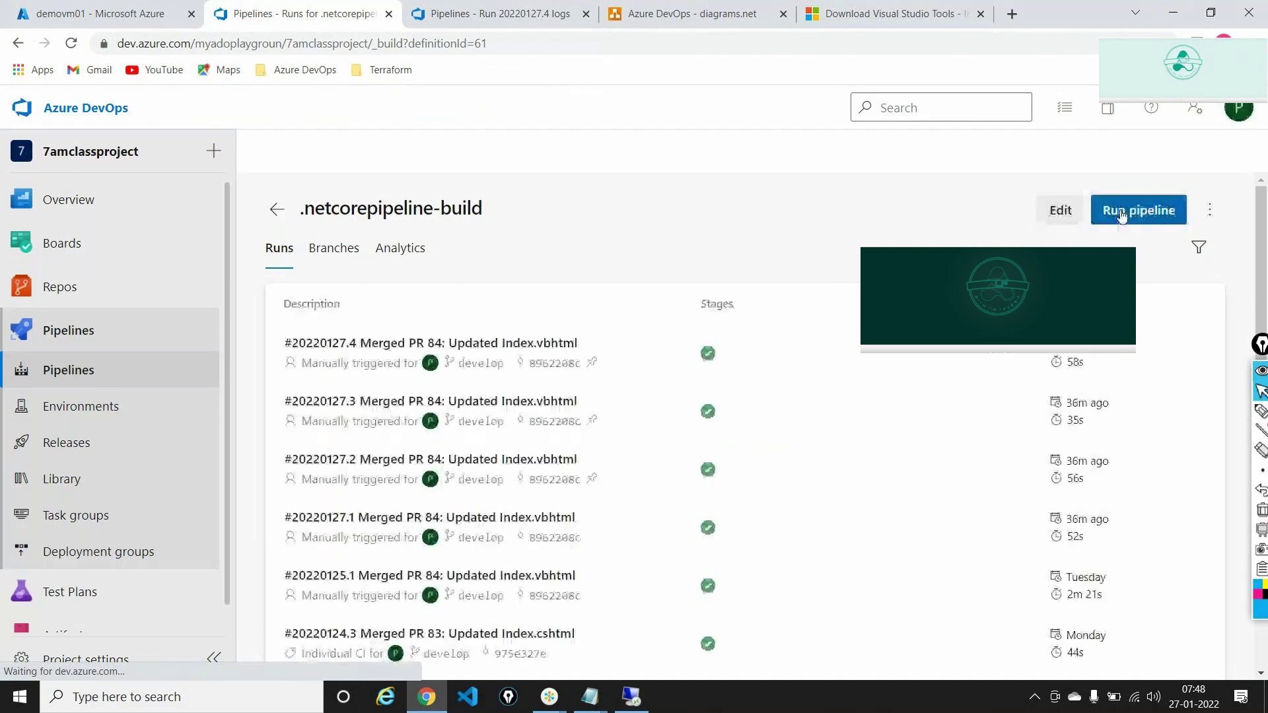
pyautogui.click(1059, 210)
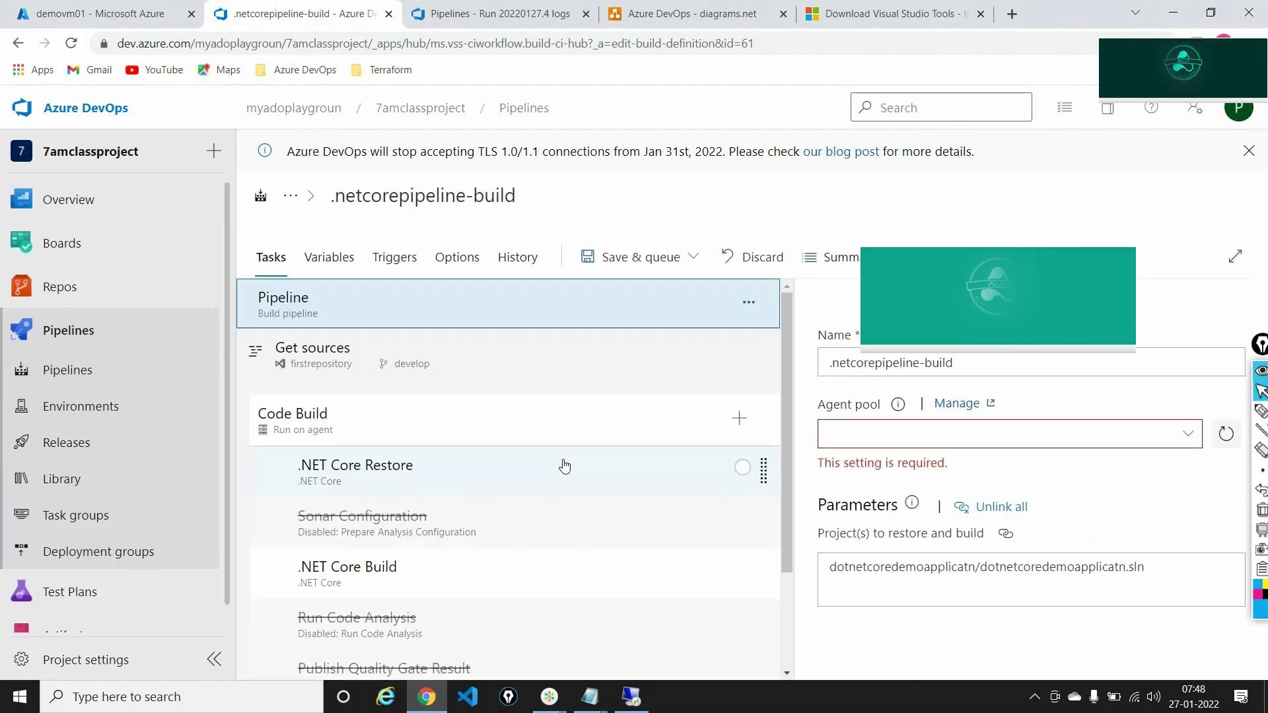
# Step: Look through the disabled Sonar tasks of the Code Build job, then enable Sonar Configuration and disable it again
pyautogui.click(456, 552)
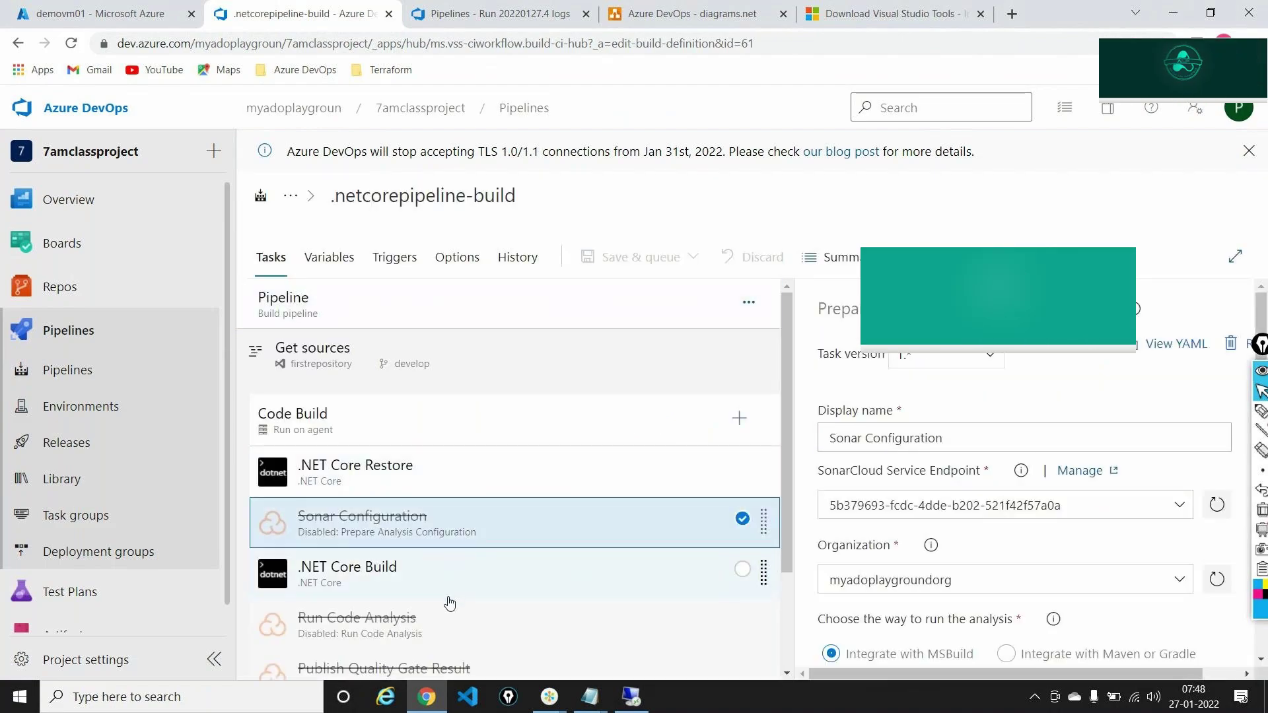
pyautogui.click(475, 668)
pyautogui.scroll(-2, 502, 533)
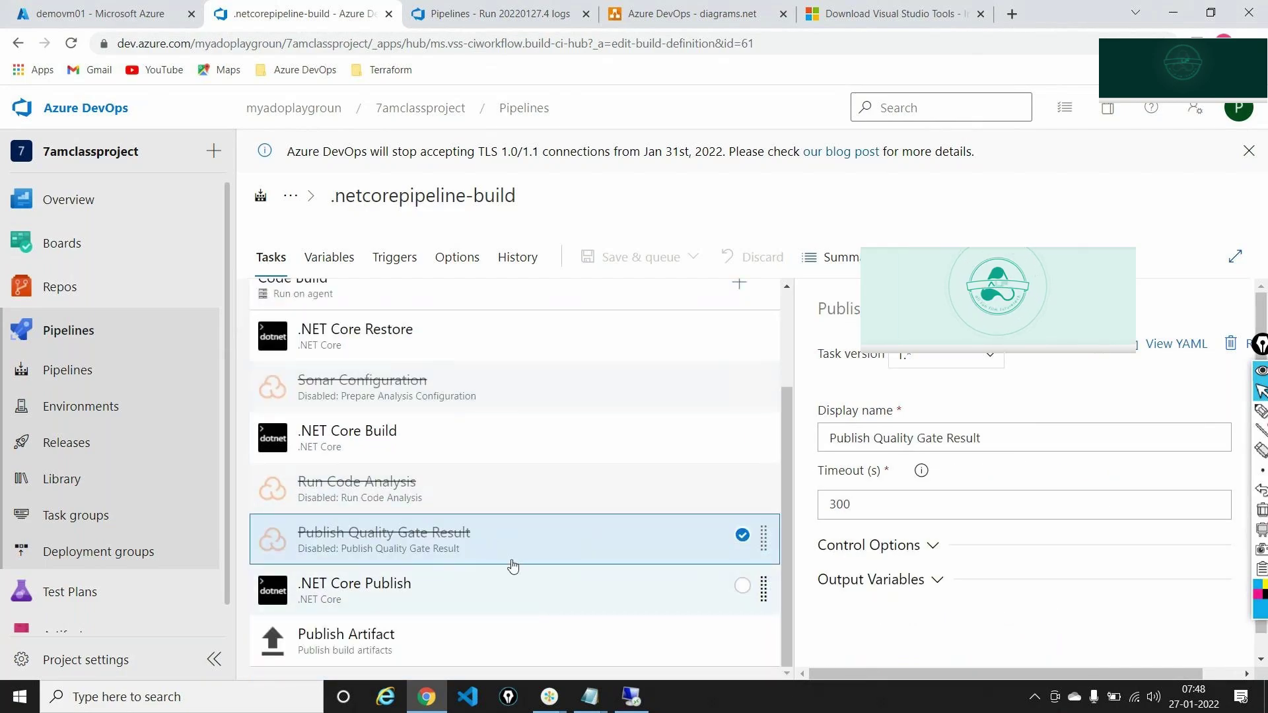
pyautogui.rightClick(421, 383)
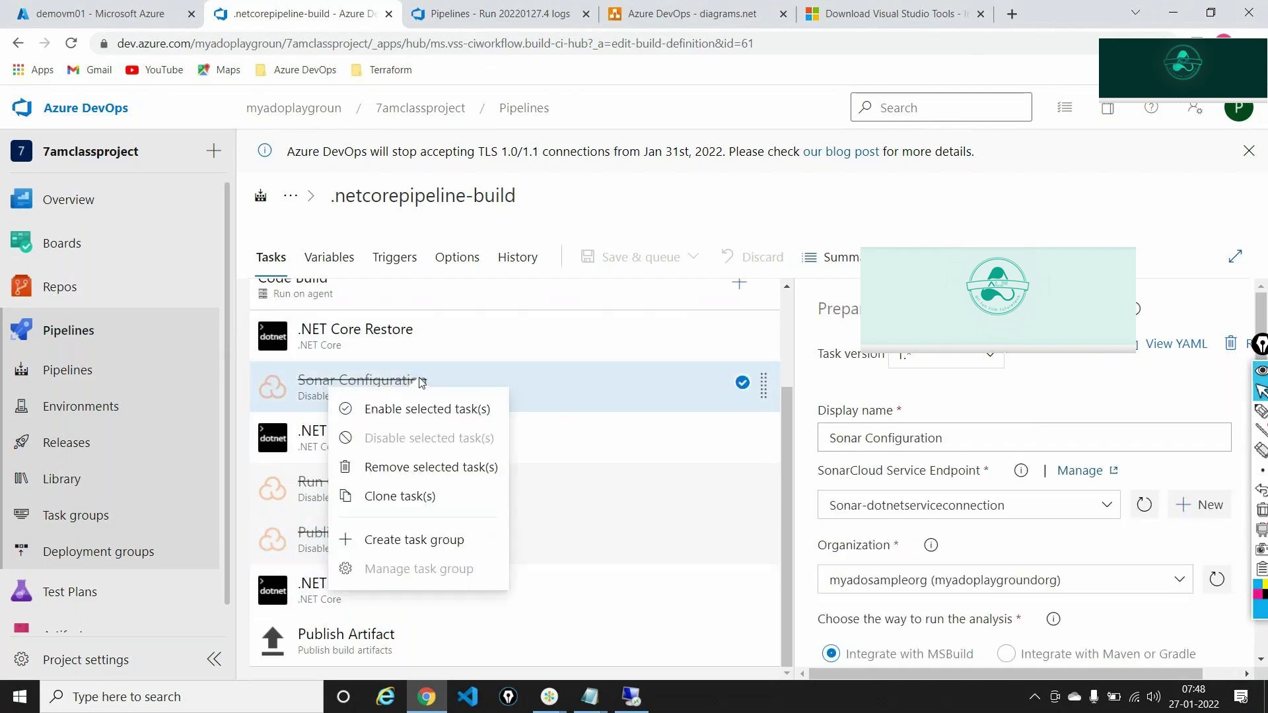
pyautogui.click(423, 408)
pyautogui.rightClick(440, 397)
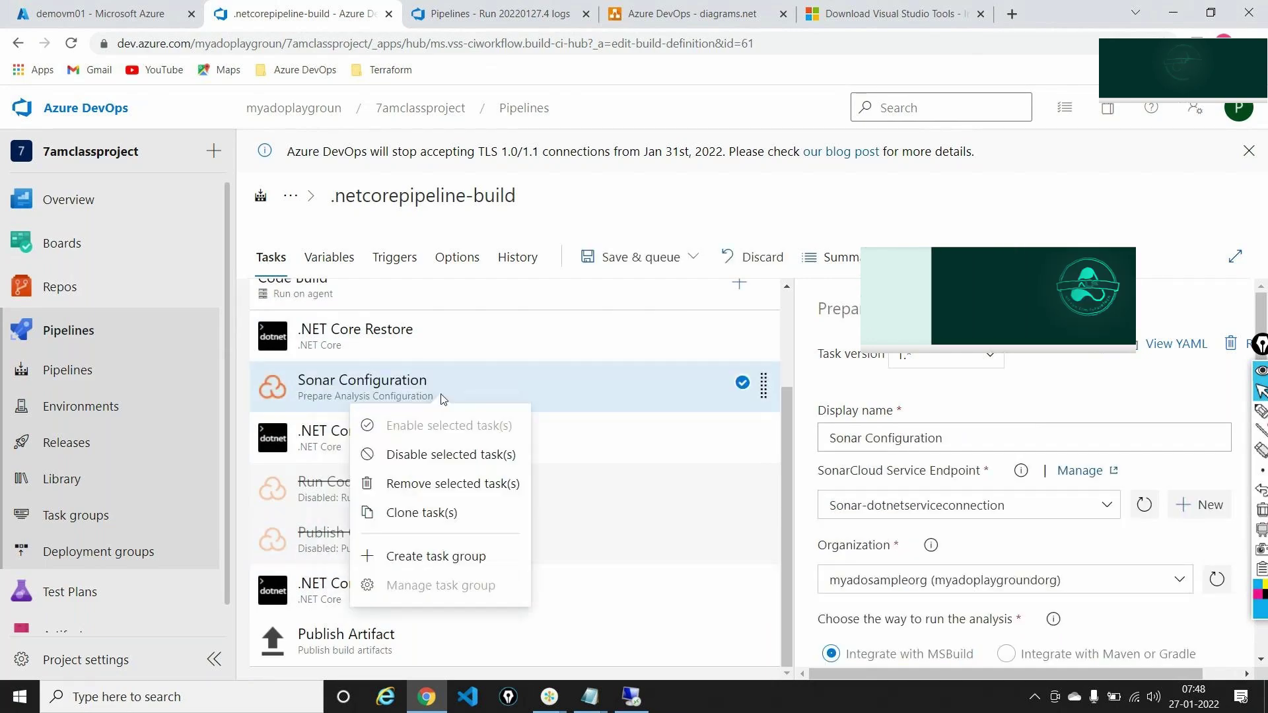
pyautogui.click(466, 455)
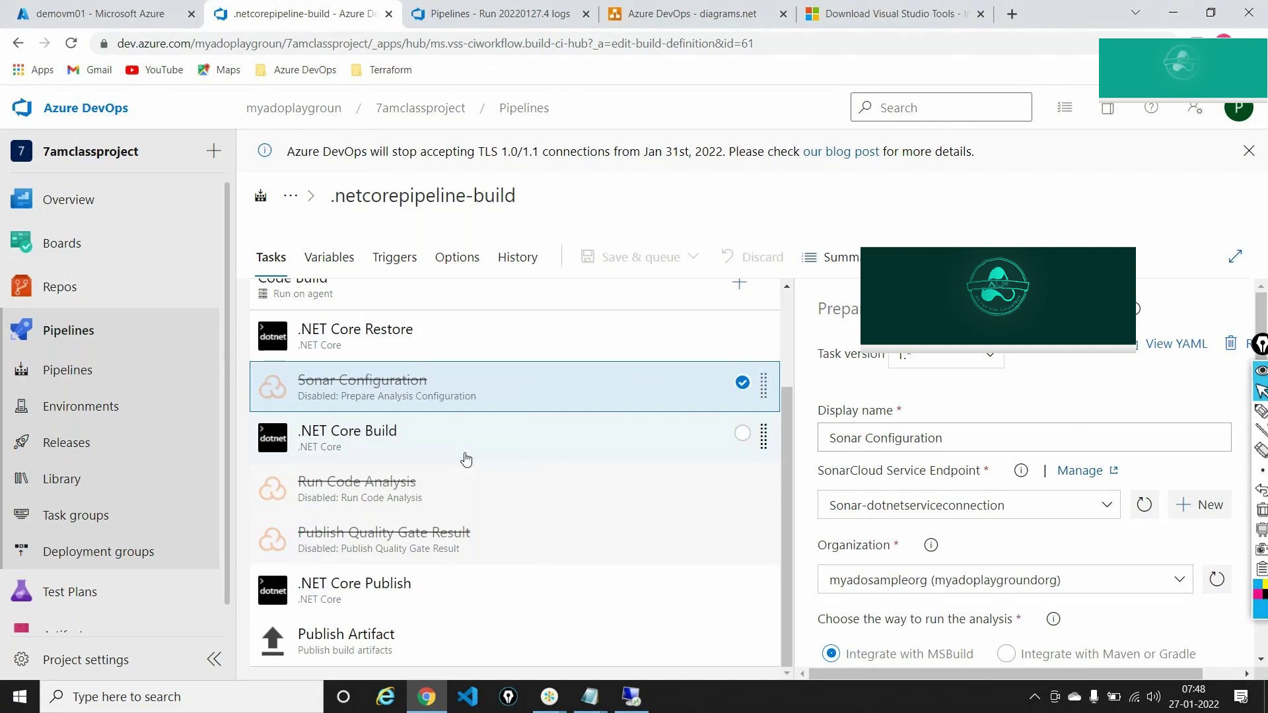
# Step: Enable the Sonar Configuration, Run Code Analysis and Publish Quality Gate Result tasks in the Code Build job
pyautogui.moveTo(136, 262)
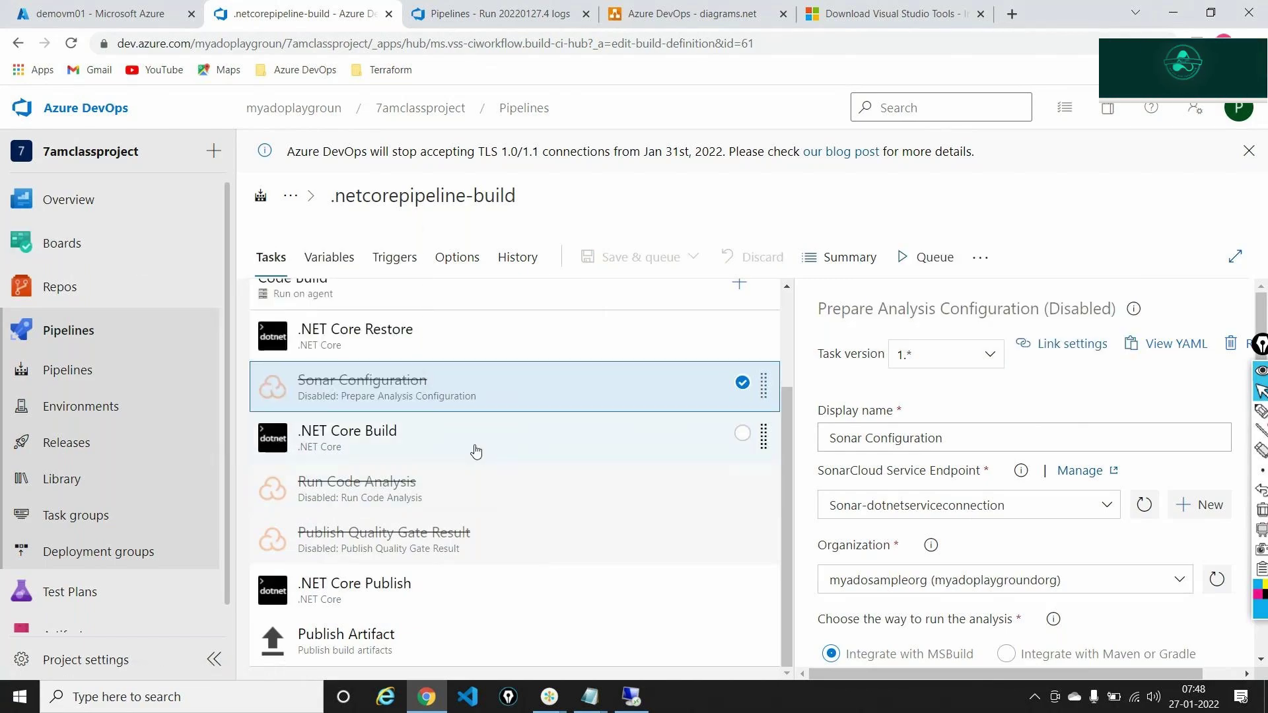
pyautogui.rightClick(462, 394)
pyautogui.click(449, 418)
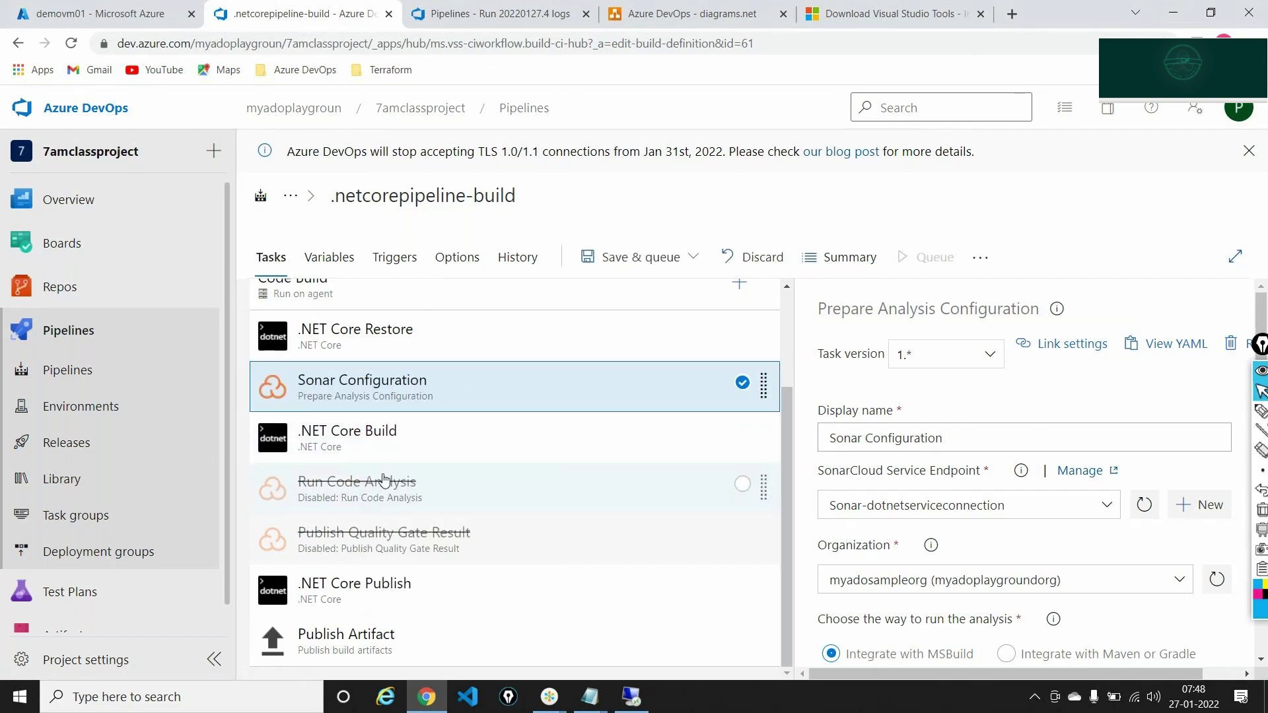
pyautogui.rightClick(378, 485)
pyautogui.click(370, 285)
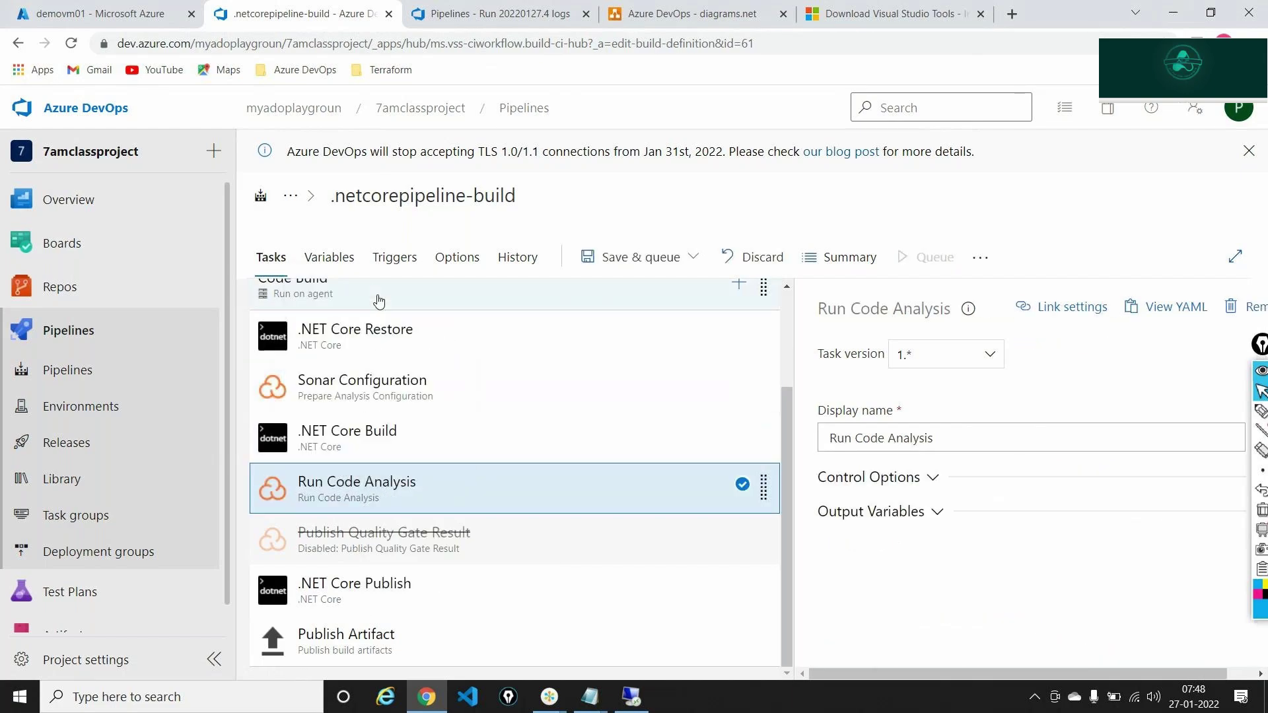
pyautogui.click(377, 531)
pyautogui.rightClick(378, 531)
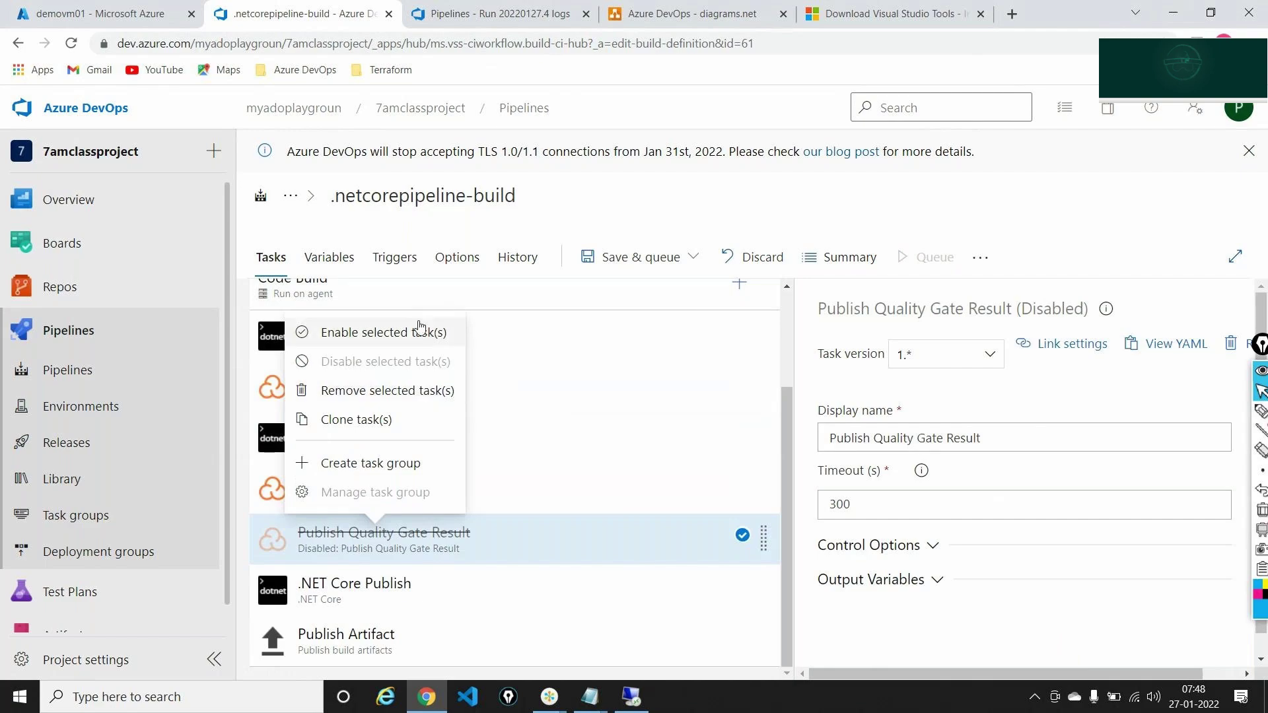
pyautogui.click(432, 330)
pyautogui.scroll(2, 664, 375)
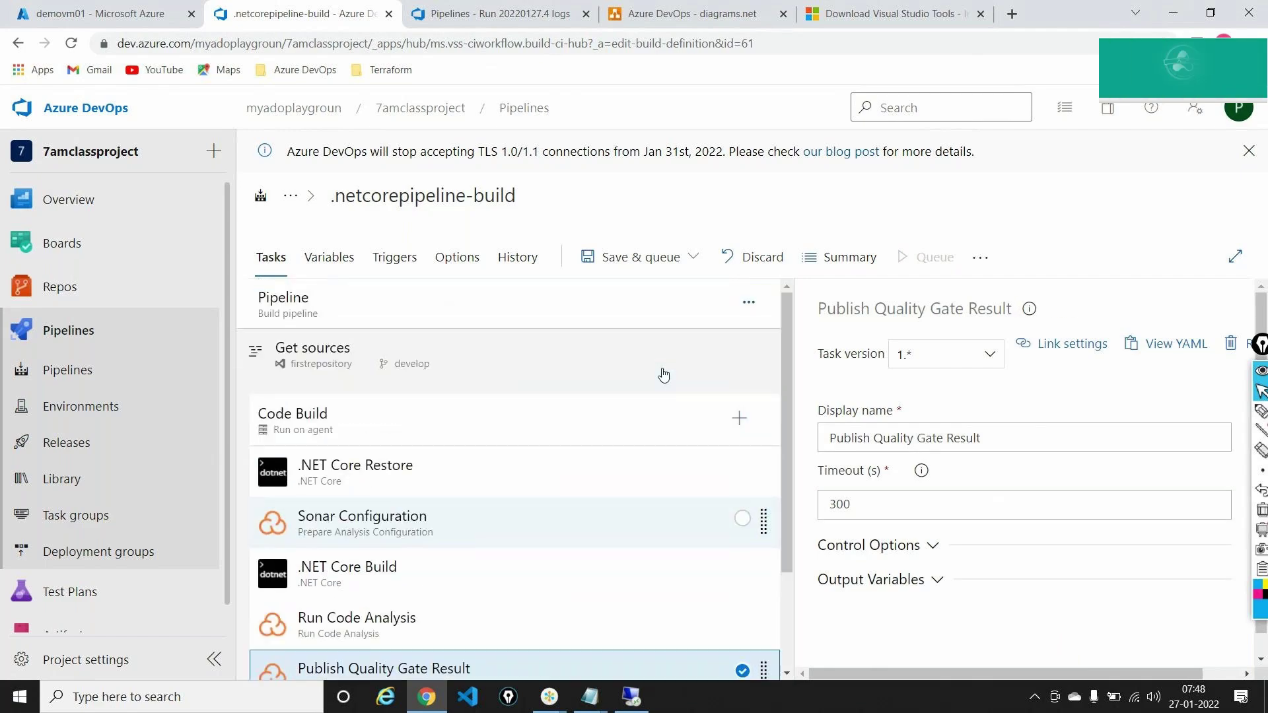
# Step: Search the tasks that can be added to the Code Build job for "sonar" and review the results
pyautogui.click(739, 420)
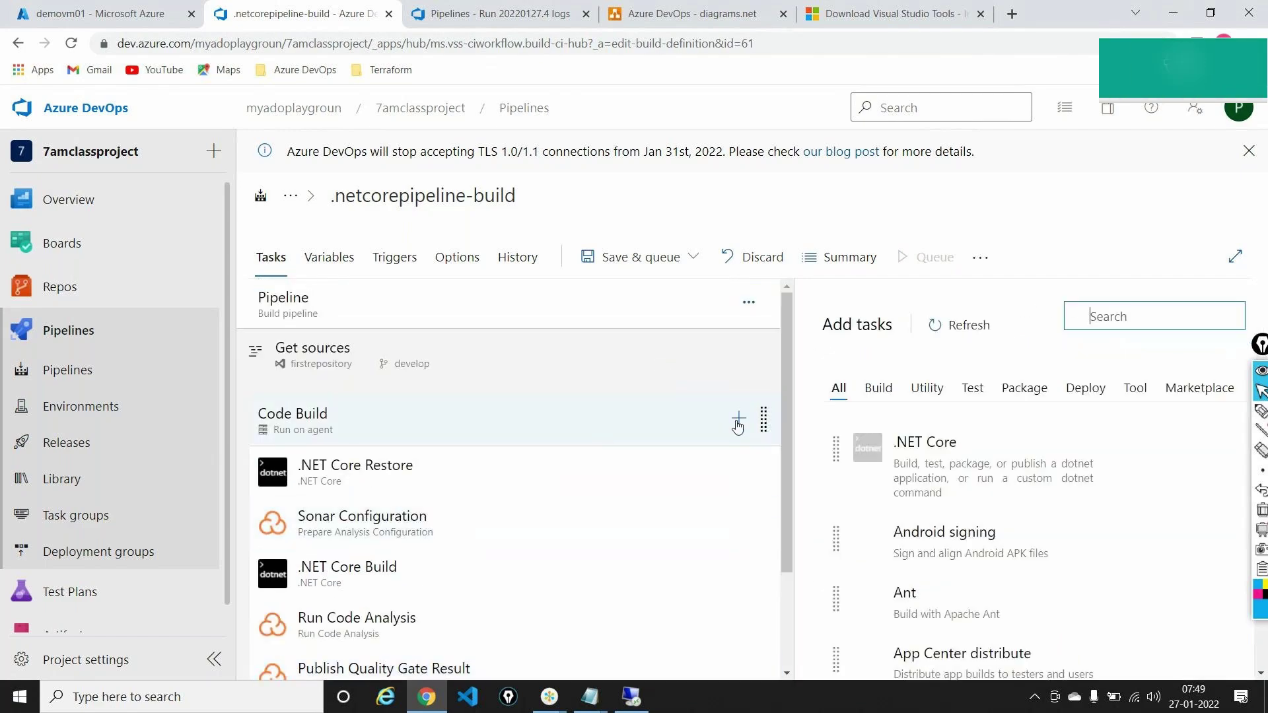
pyautogui.write('sonar')
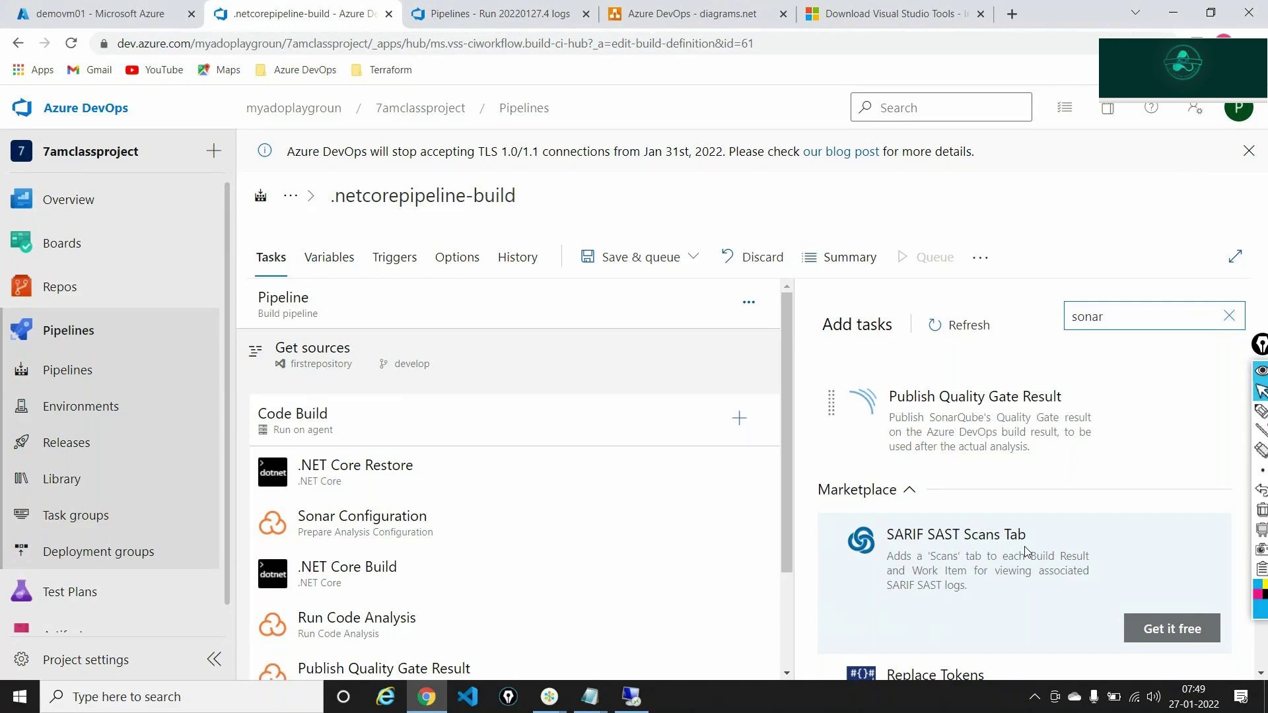
pyautogui.scroll(3, 1025, 555)
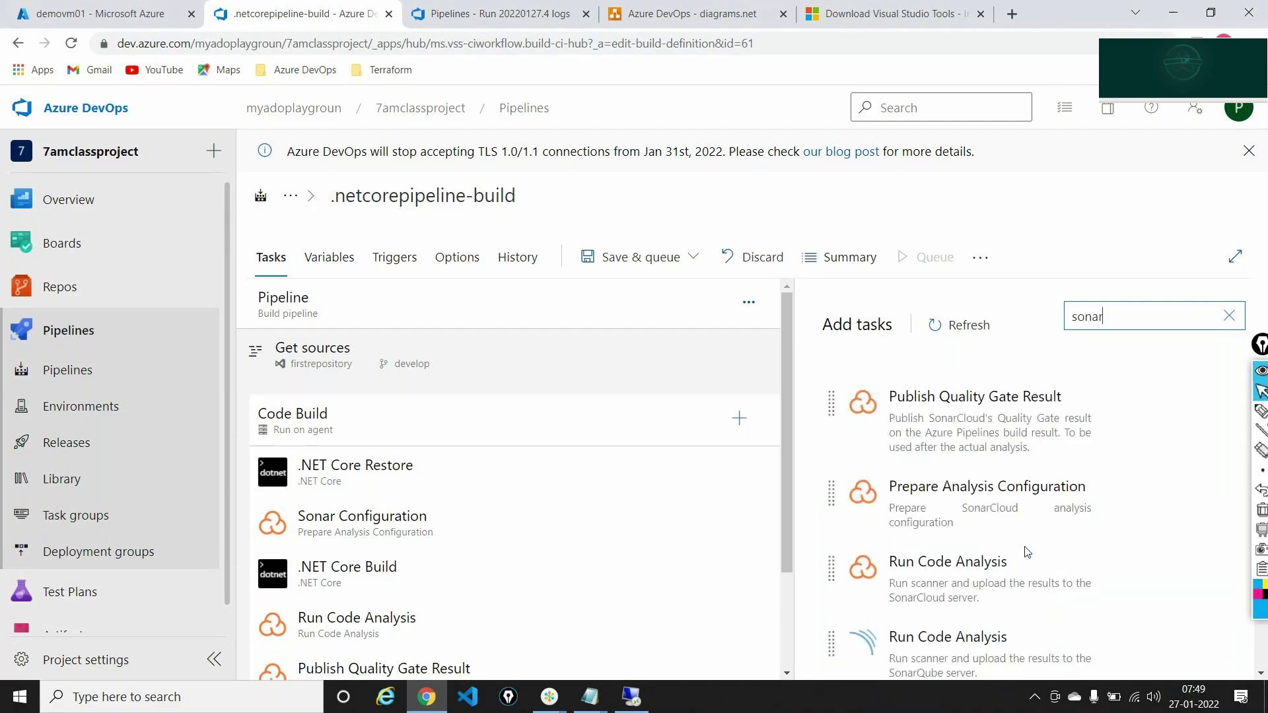
# Step: Mark the three SonarCloud tasks in the results with freehand brackets and check marks, then remove the marks and clear the task search
pyautogui.click(1260, 411)
pyautogui.click(1199, 412)
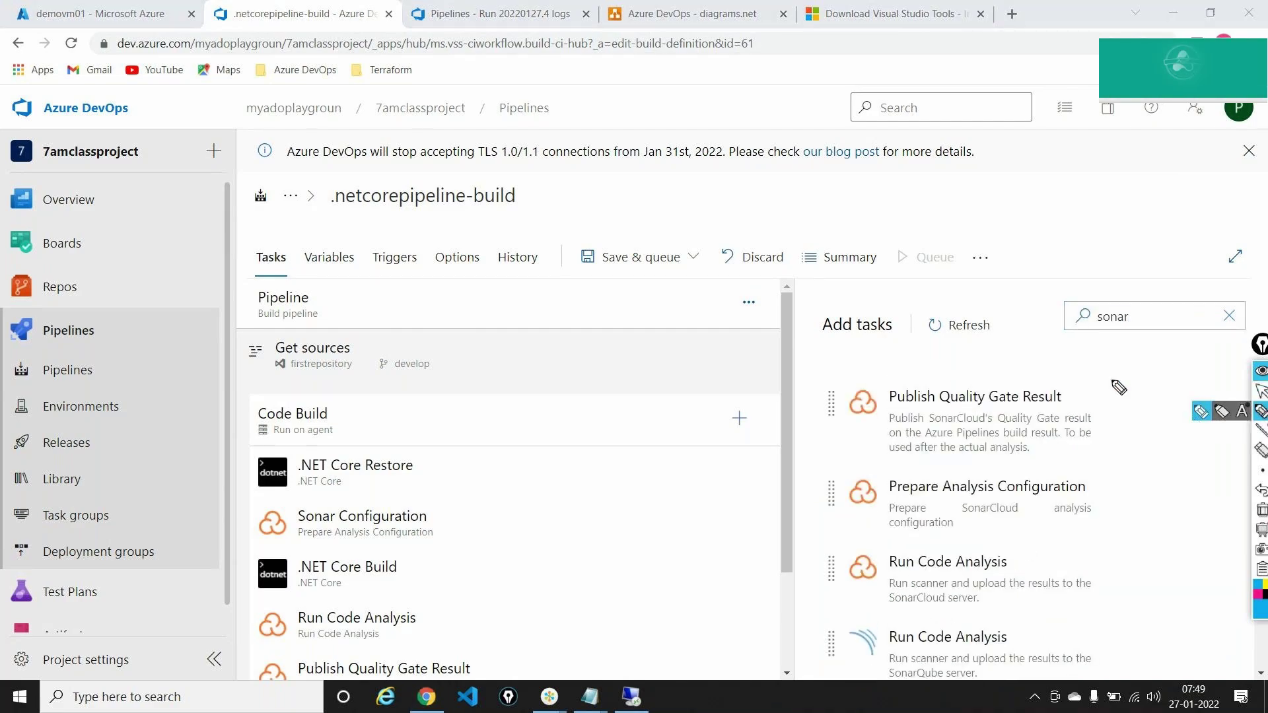
pyautogui.moveTo(1104, 373); pyautogui.dragTo(1160, 605)
pyautogui.moveTo(816, 372); pyautogui.dragTo(803, 532)
pyautogui.moveTo(804, 527); pyautogui.dragTo(818, 579)
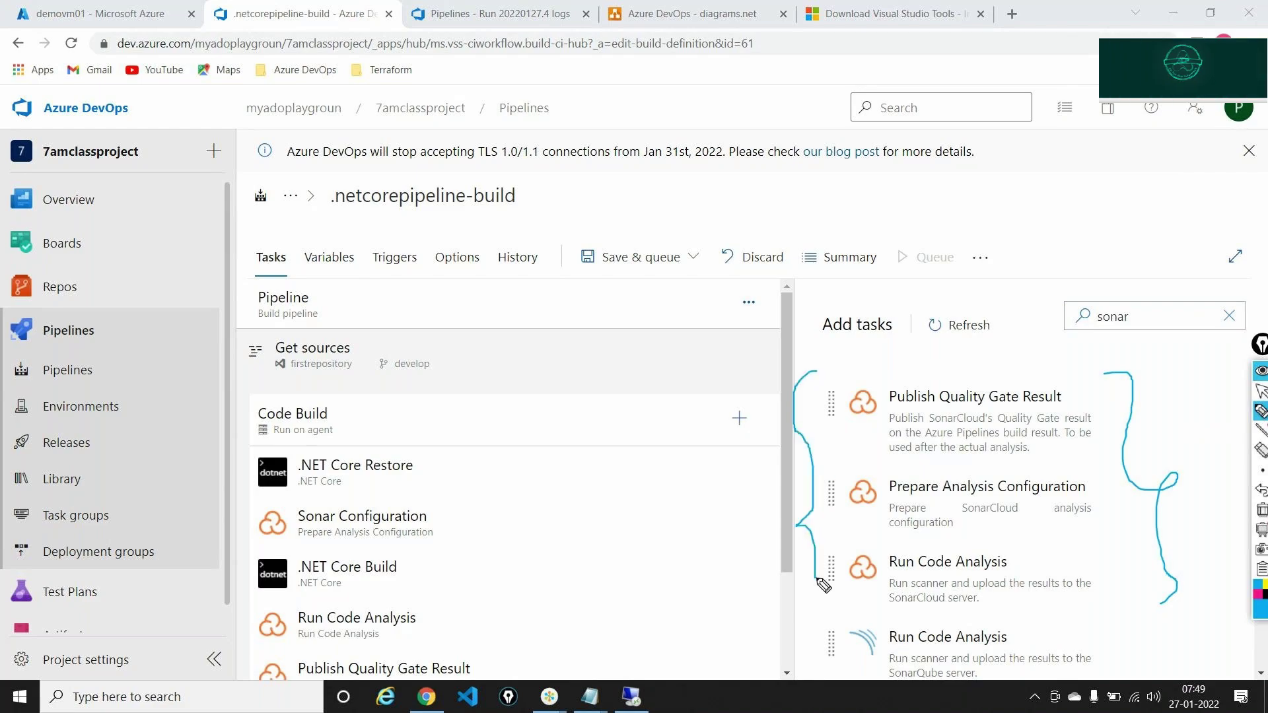
pyautogui.moveTo(1081, 413); pyautogui.dragTo(1126, 364)
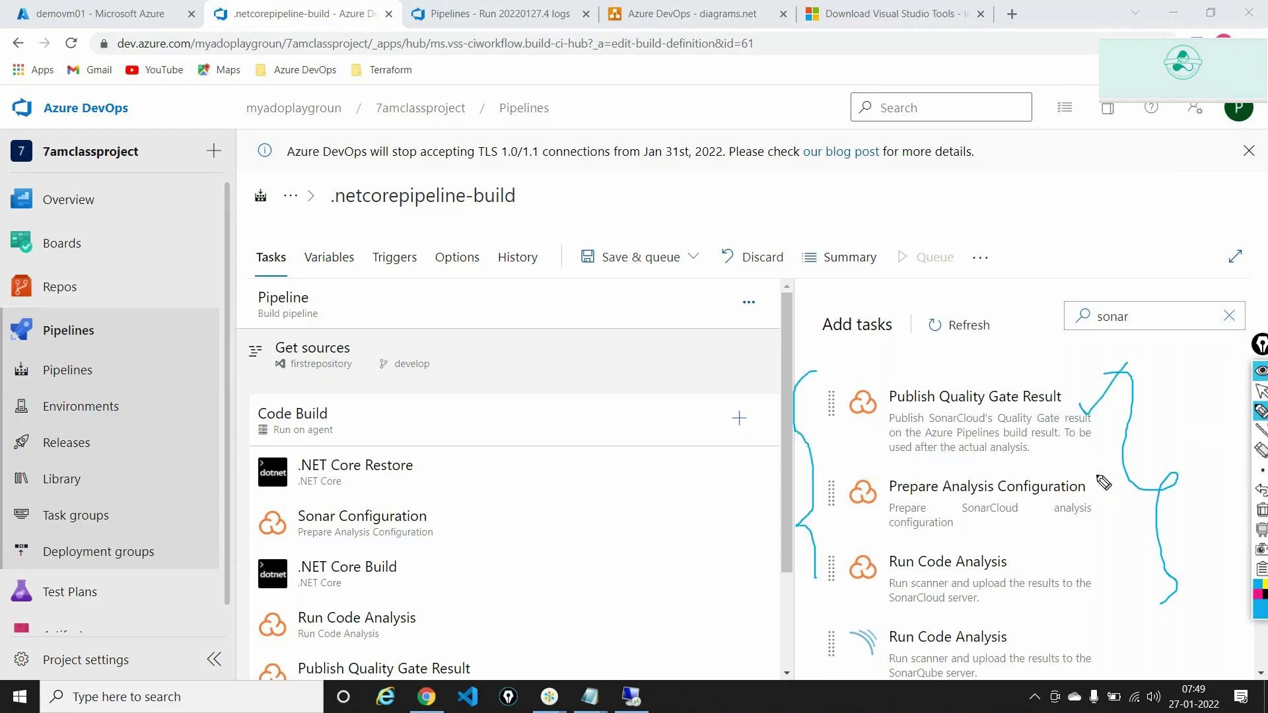
pyautogui.moveTo(1132, 439); pyautogui.dragTo(1093, 509)
pyautogui.moveTo(1070, 554); pyautogui.dragTo(1112, 534)
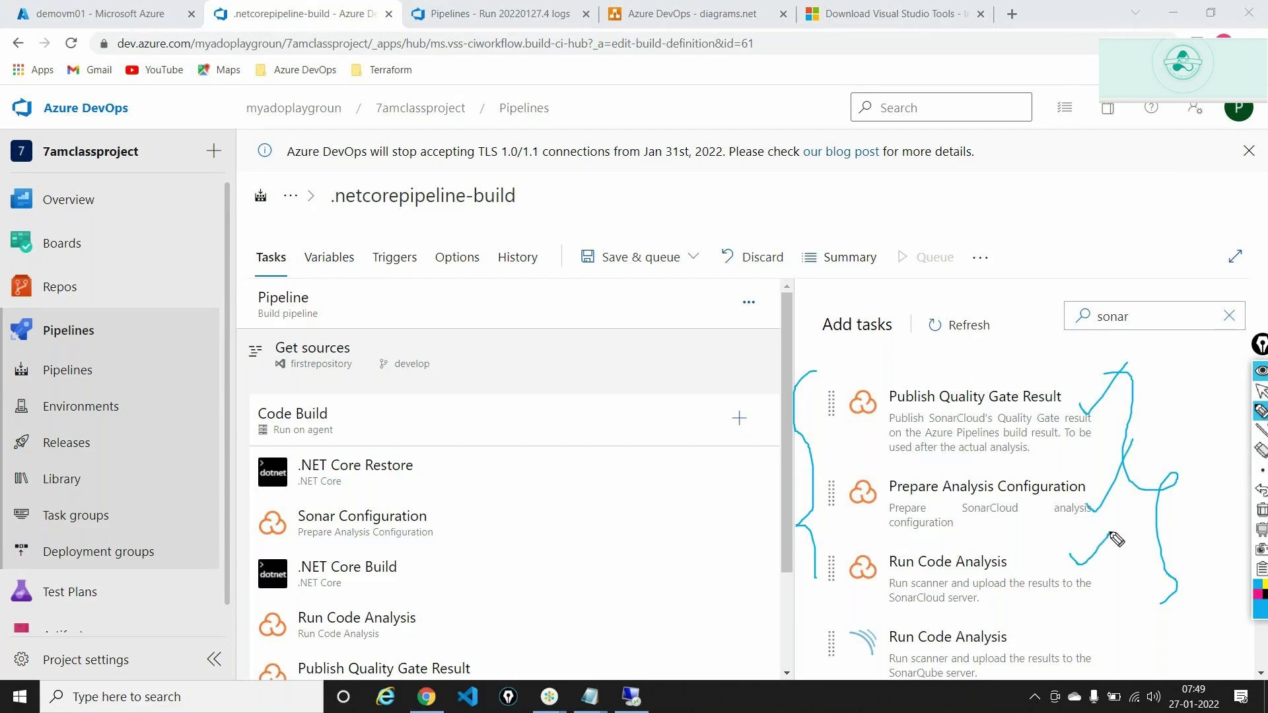
pyautogui.click(1259, 391)
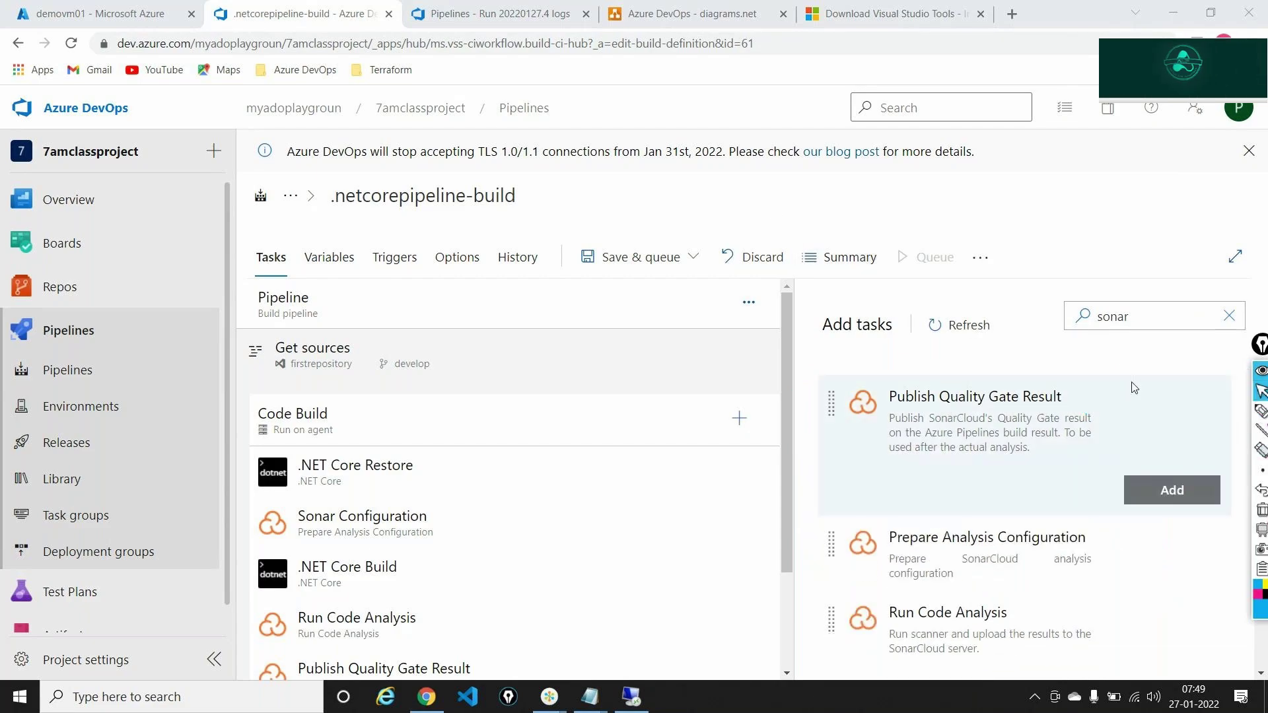
pyautogui.click(1229, 318)
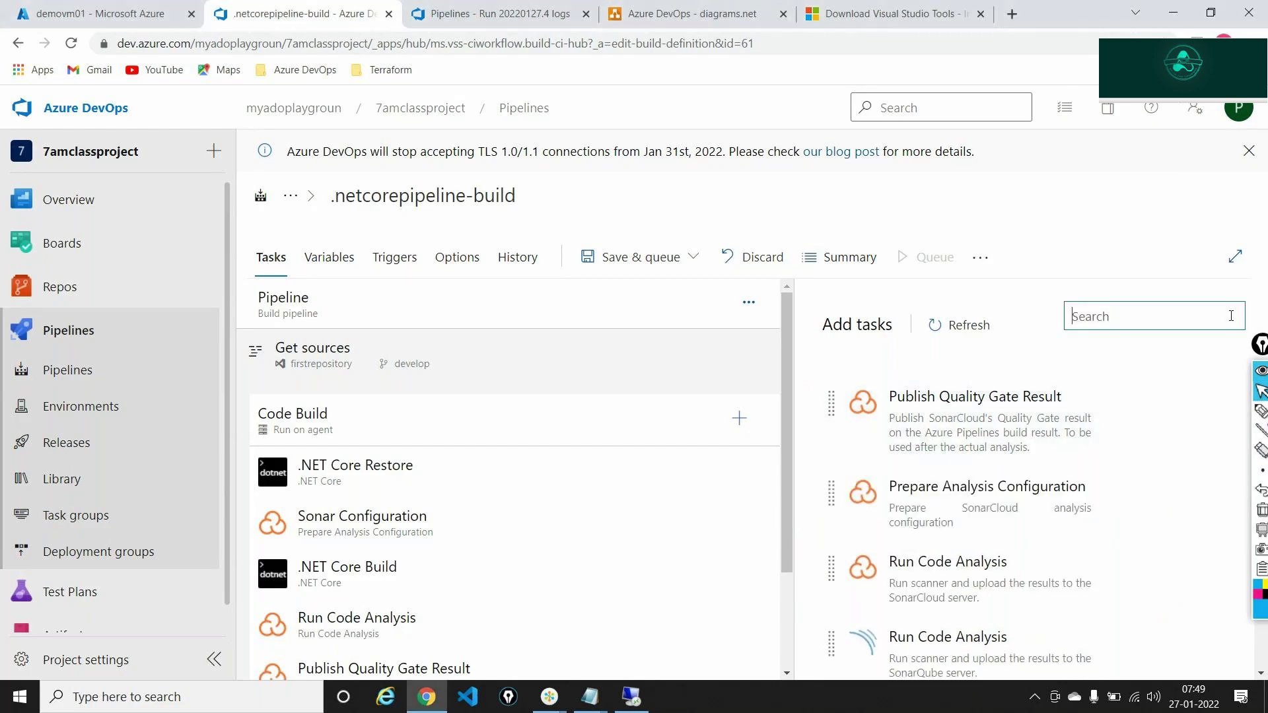
# Step: Select the Sonar Configuration task and clear its SonarCloud Service Endpoint
pyautogui.click(417, 532)
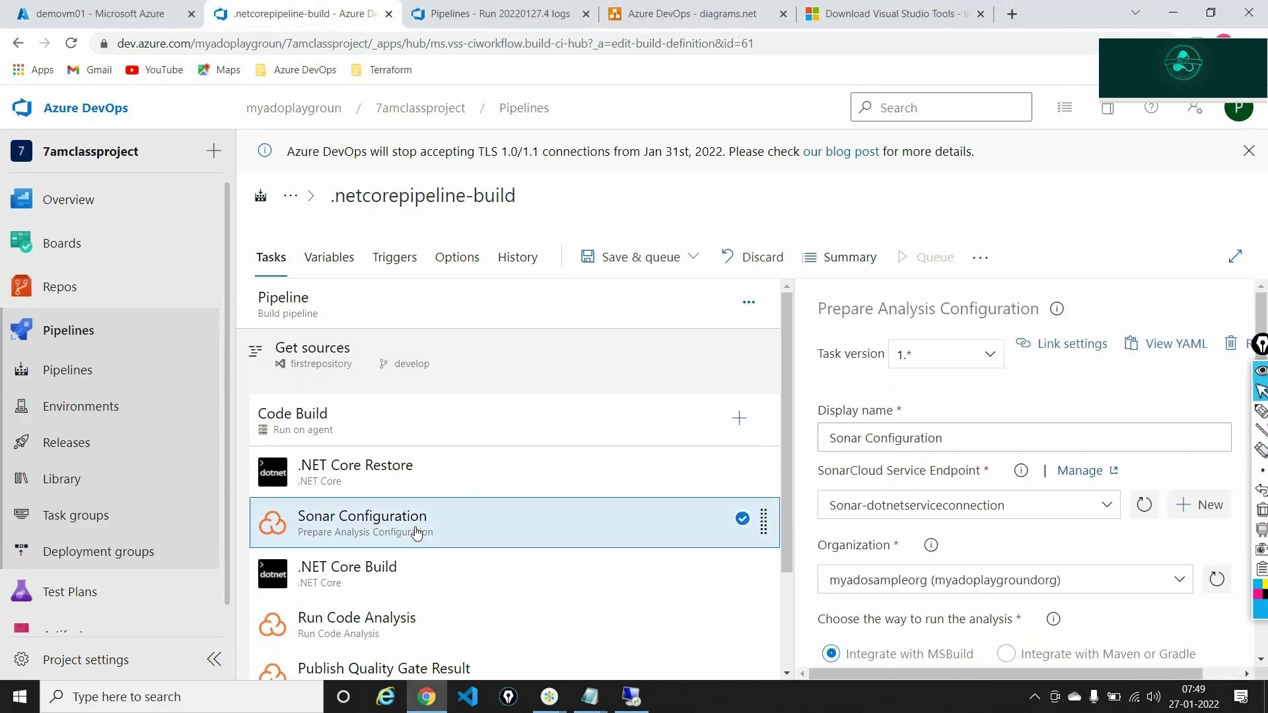
pyautogui.click(1082, 505)
pyautogui.hotkey('ctrl', 'a')
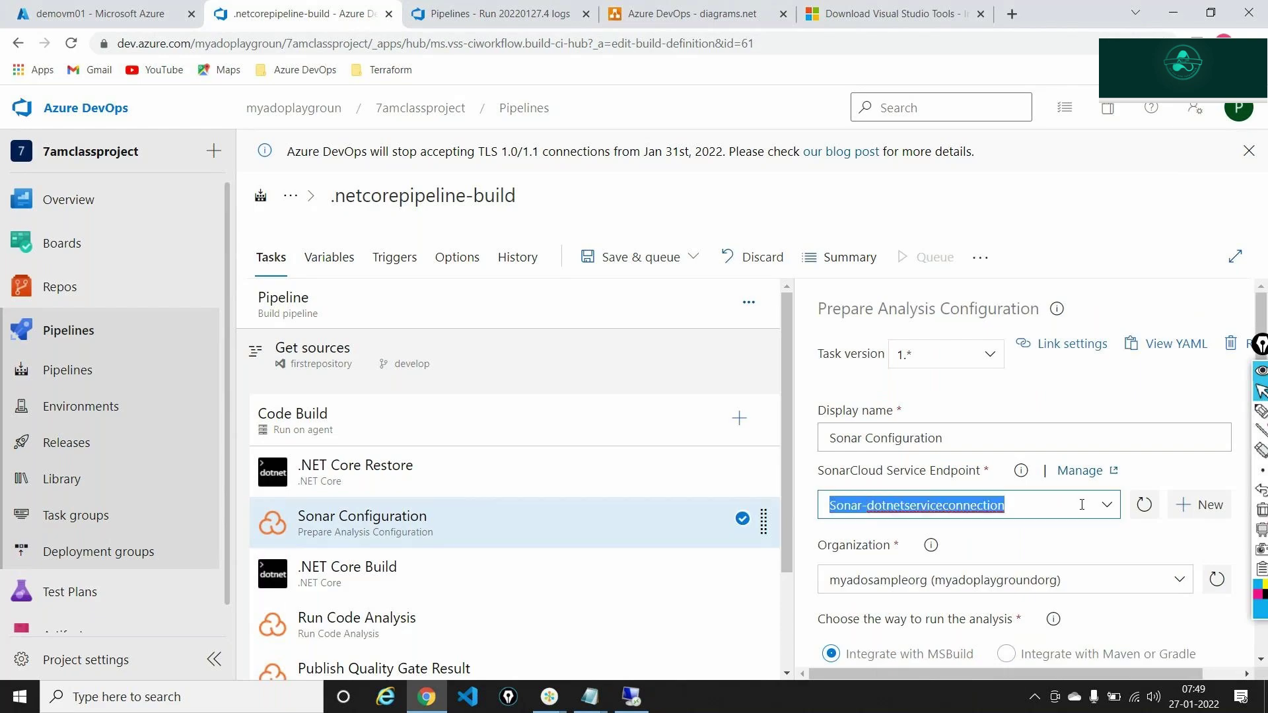
pyautogui.press('BackSpace')
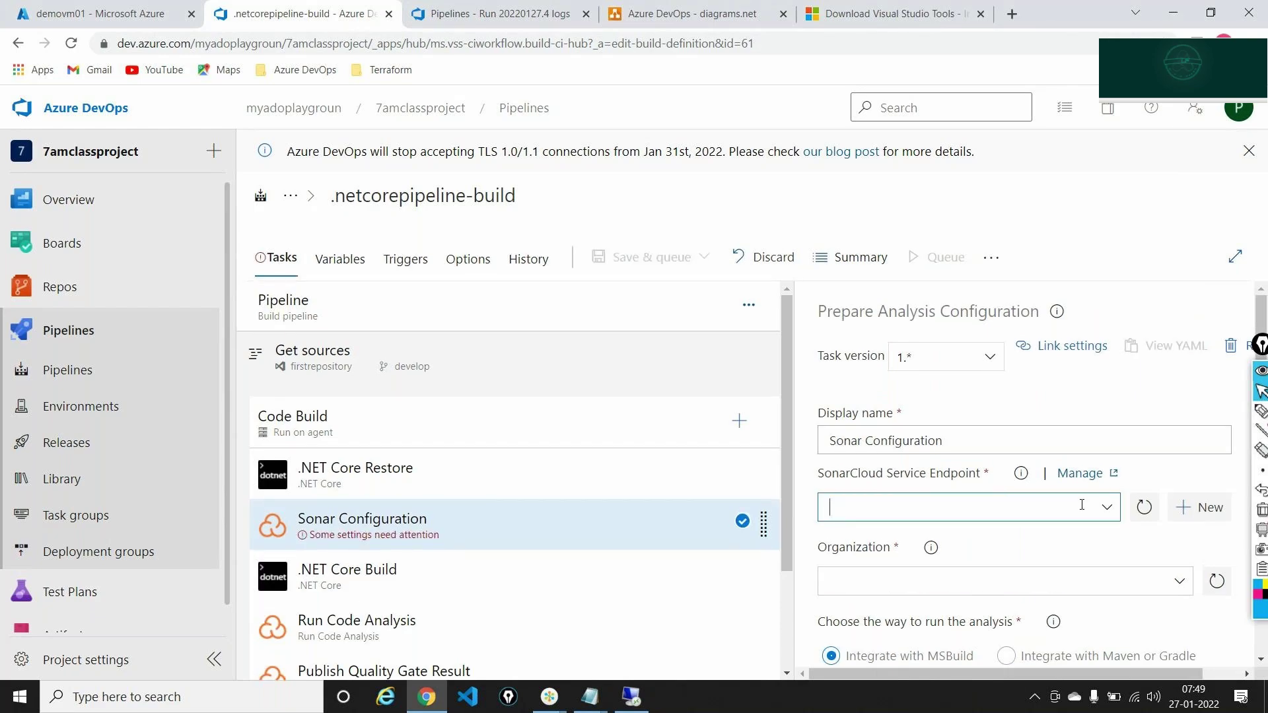
# Step: Open the new service connection form for SonarCloud, view its token field, and close the form without entering anything
pyautogui.click(1199, 515)
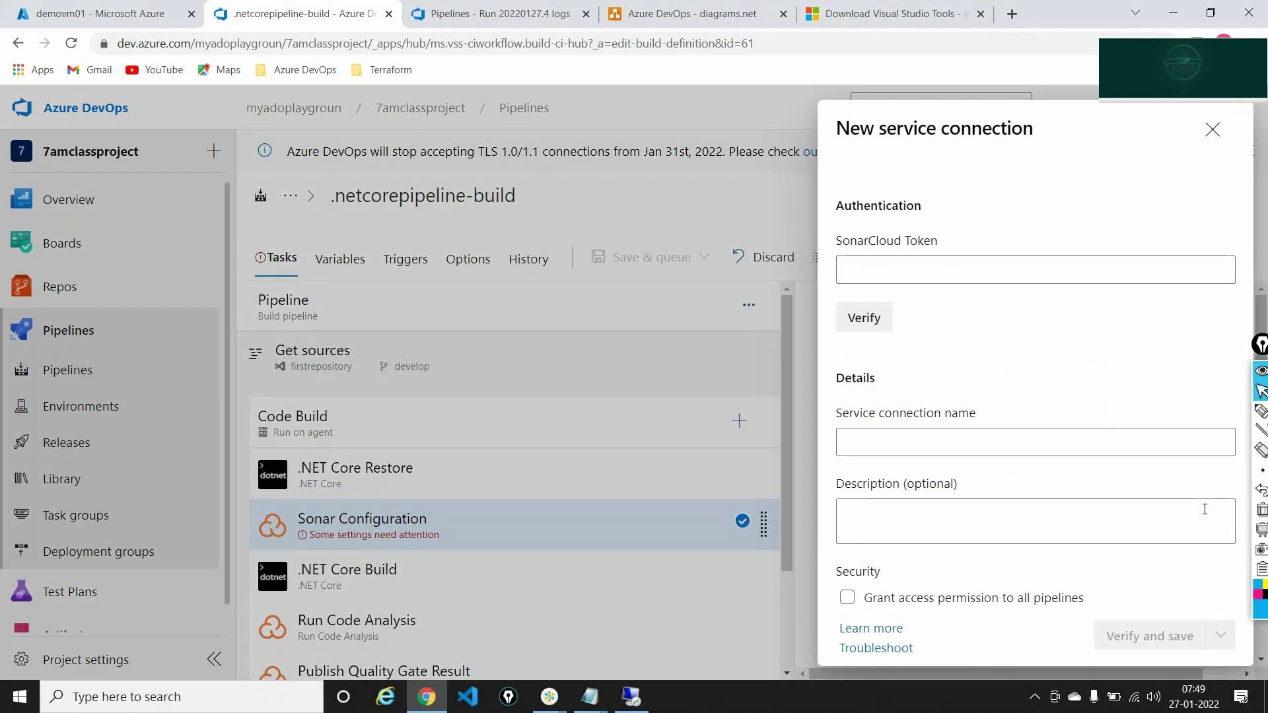
pyautogui.click(953, 263)
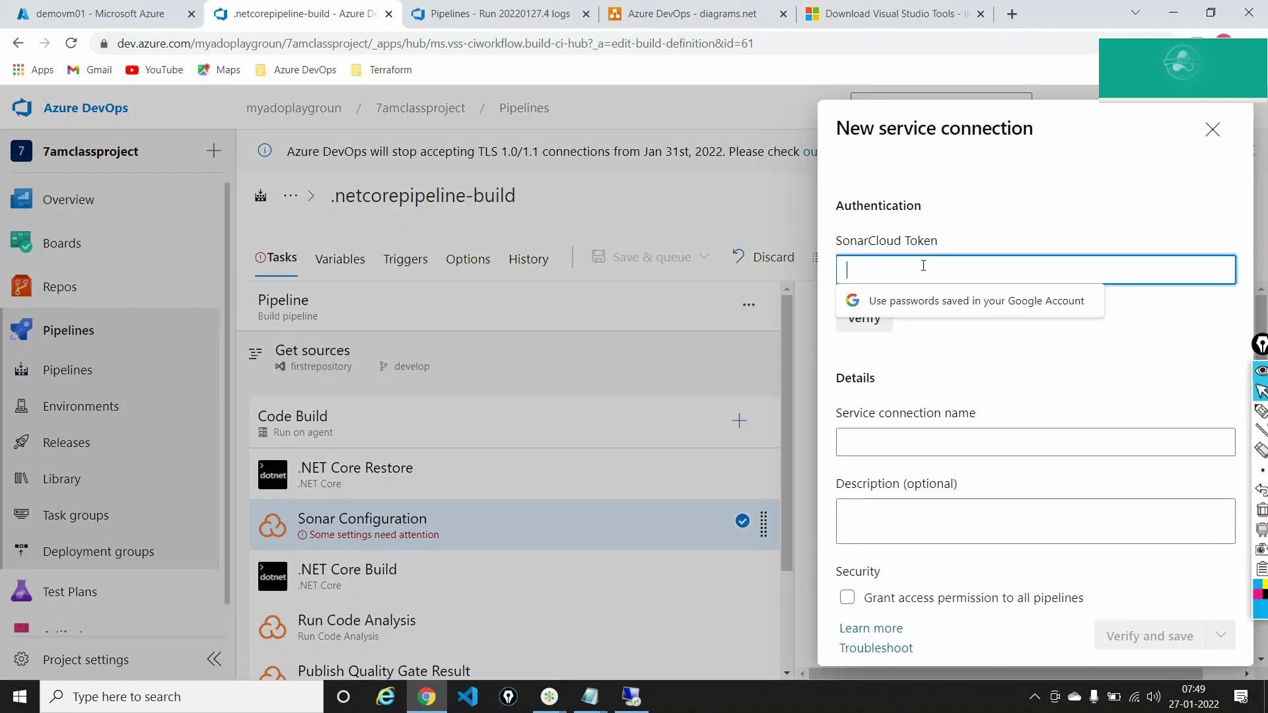
pyautogui.click(1214, 129)
pyautogui.click(1215, 129)
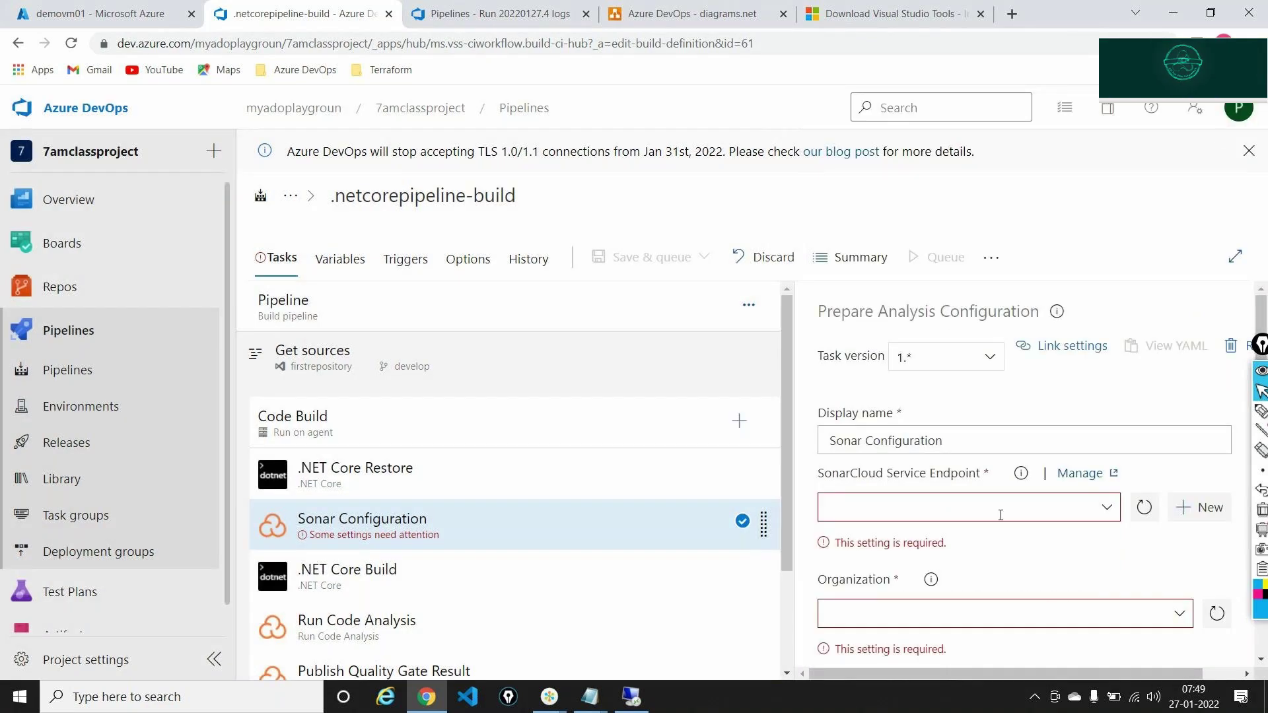